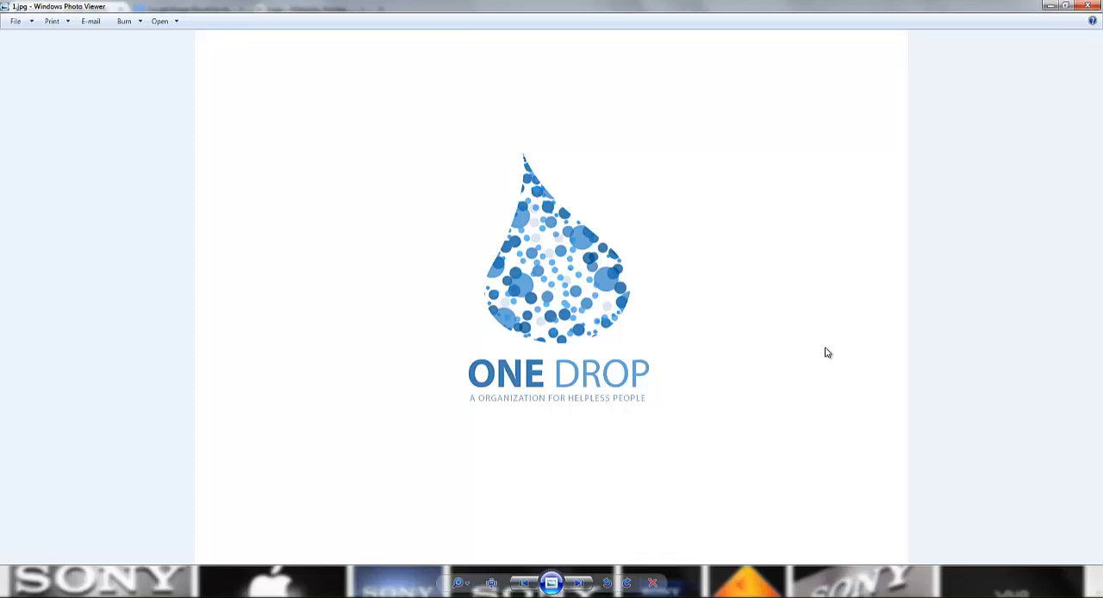
Step: Review the sample logo images for One Drop, Eighty Three Studios and the dashed letter R
{"action": "key", "text": "Right"}
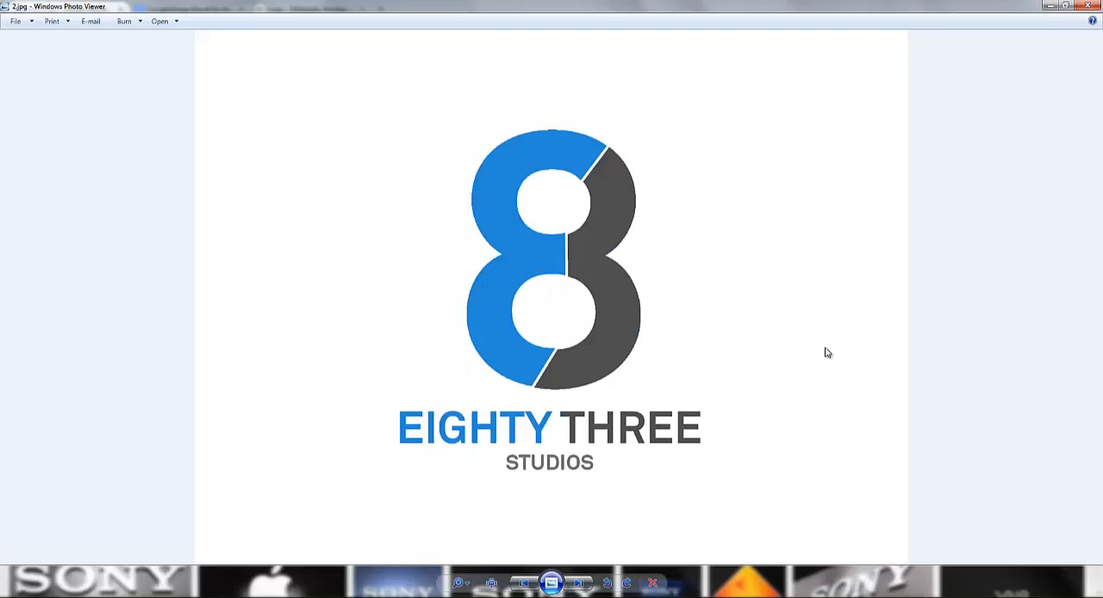
{"action": "key", "text": "Right"}
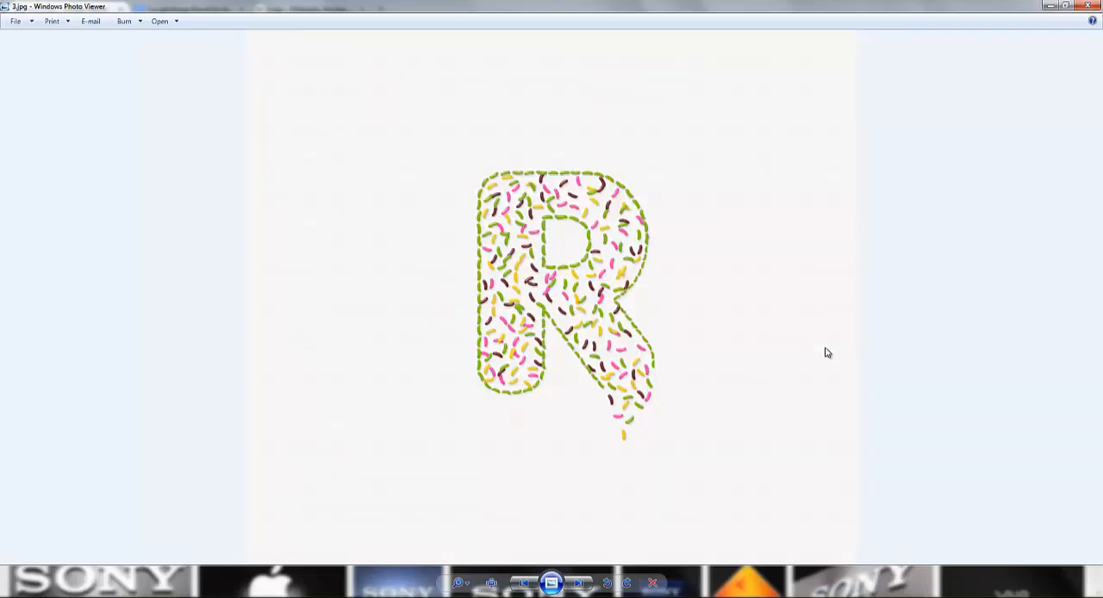
{"action": "key", "text": "Left"}
{"action": "key", "text": "Left"}
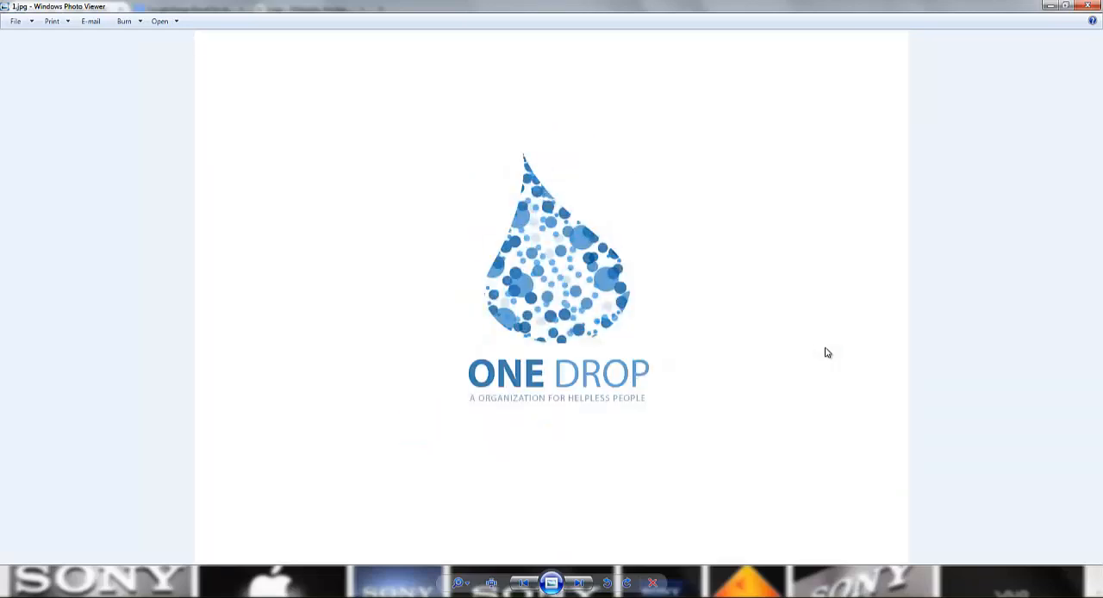
{"action": "key", "text": "Right"}
{"action": "key", "text": "Left"}
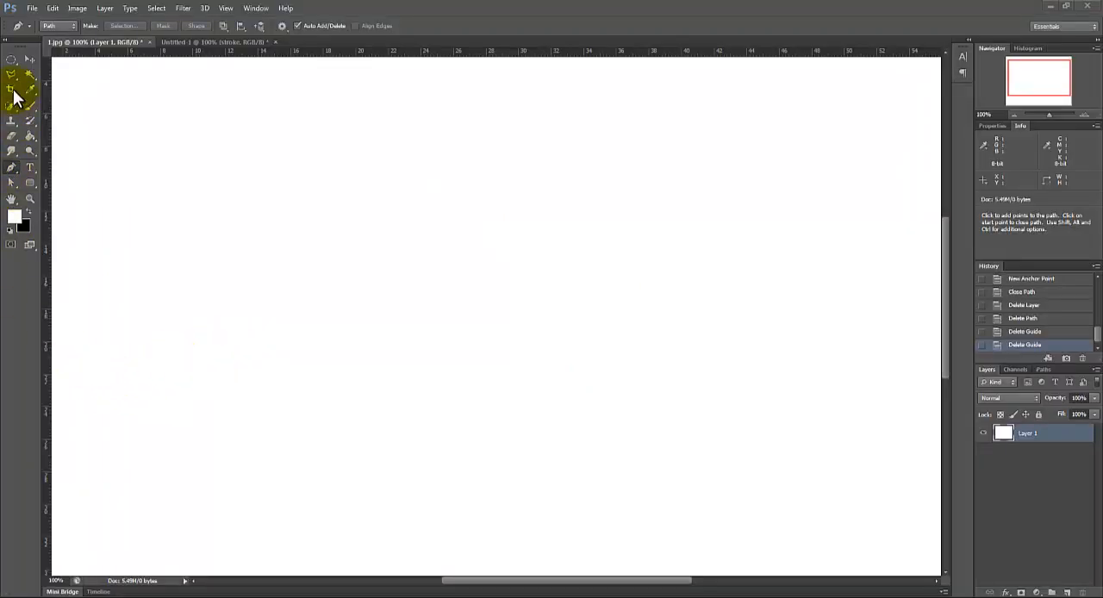
Step: Place a vertical and a horizontal guide crossing near the middle of the canvas and add a new layer
{"action": "left_click_drag", "start_coordinate": [12, 59], "coordinate": [69, 70]}
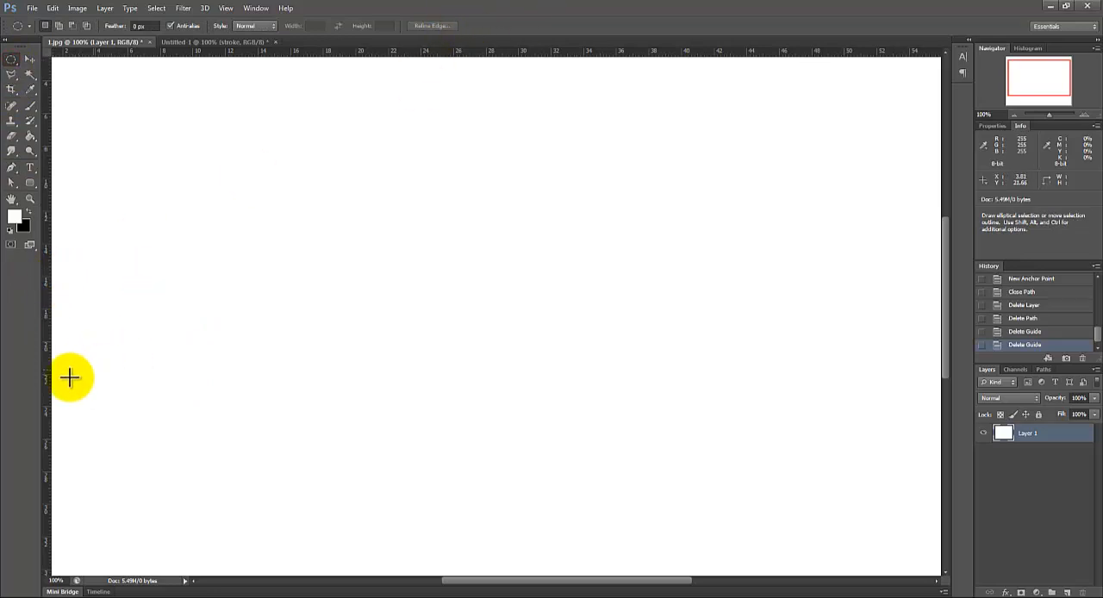
{"action": "left_click_drag", "start_coordinate": [48, 383], "coordinate": [505, 462]}
{"action": "left_click_drag", "start_coordinate": [474, 52], "coordinate": [480, 348]}
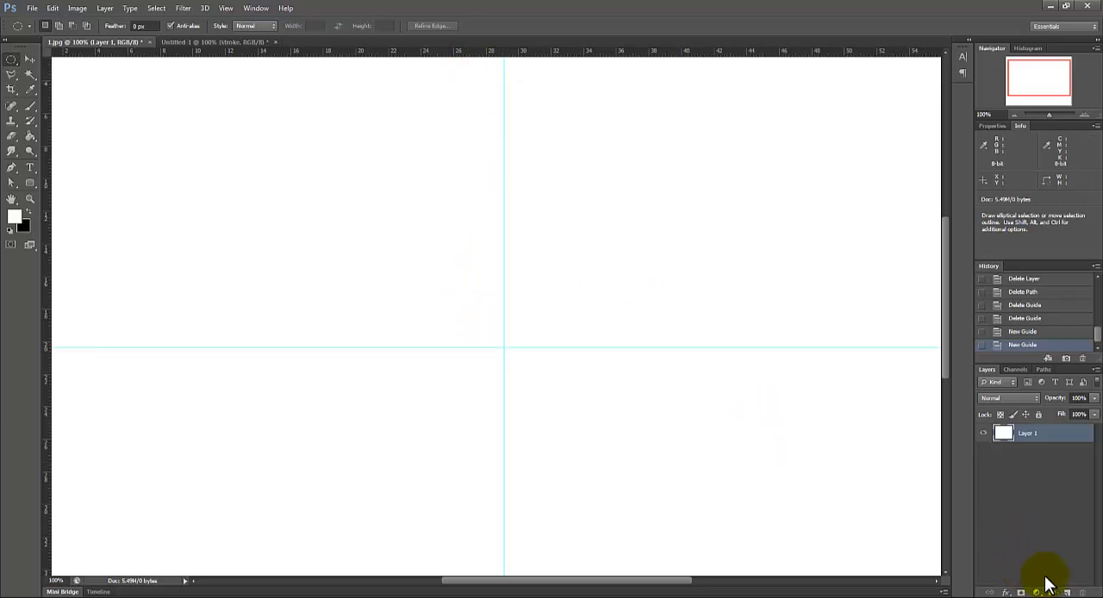
{"action": "left_click", "coordinate": [1067, 593]}
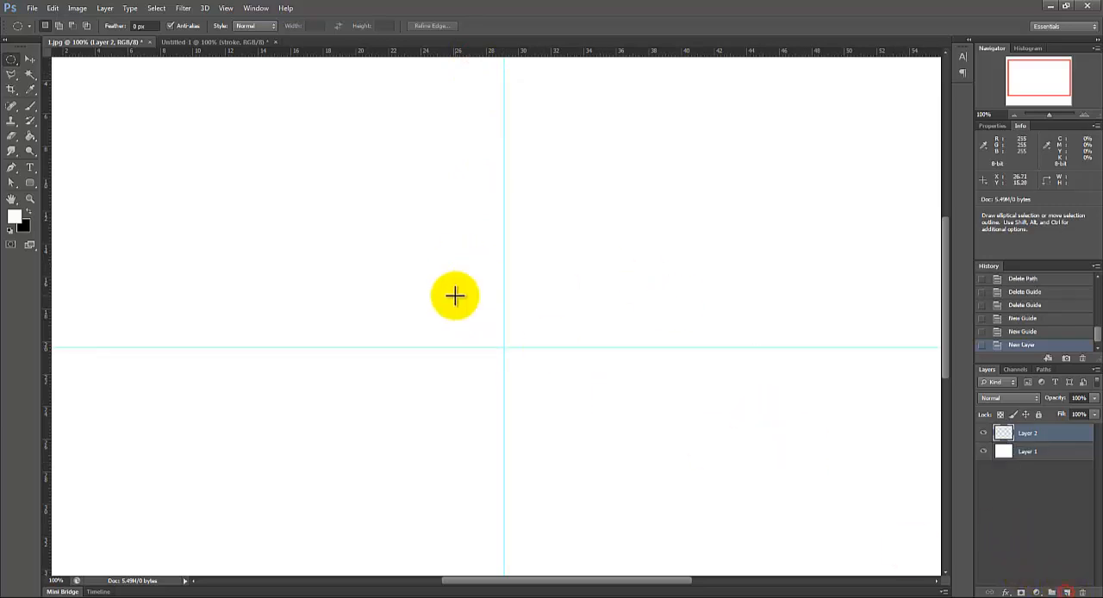
Step: Start a drop outline with the Pen tool, curving from the tip through the left side to the base on the vertical guide
{"action": "left_click", "coordinate": [12, 169]}
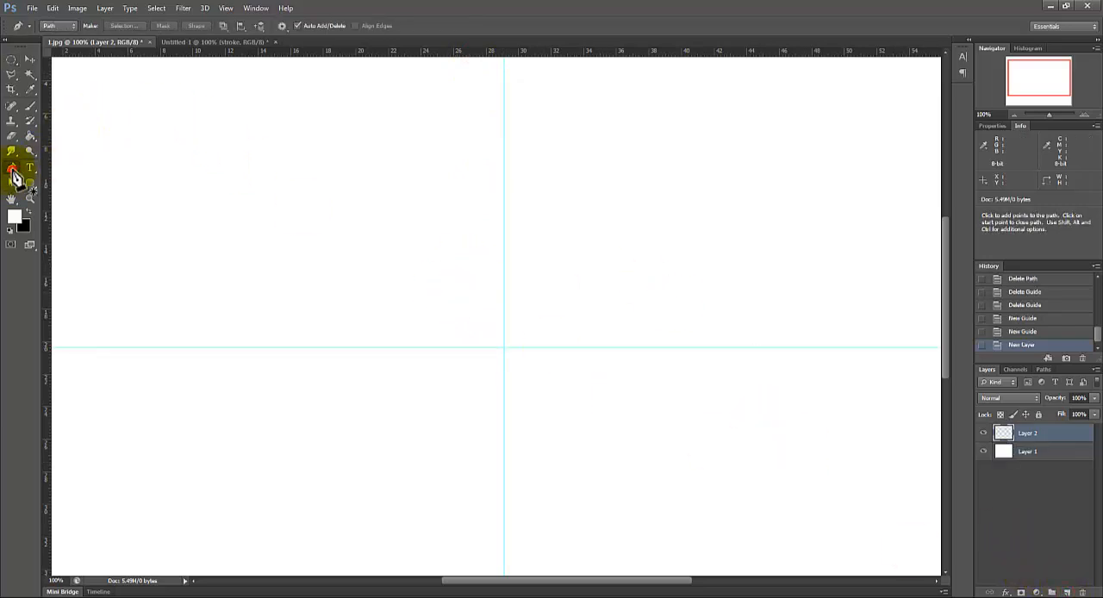
{"action": "left_click", "coordinate": [464, 139]}
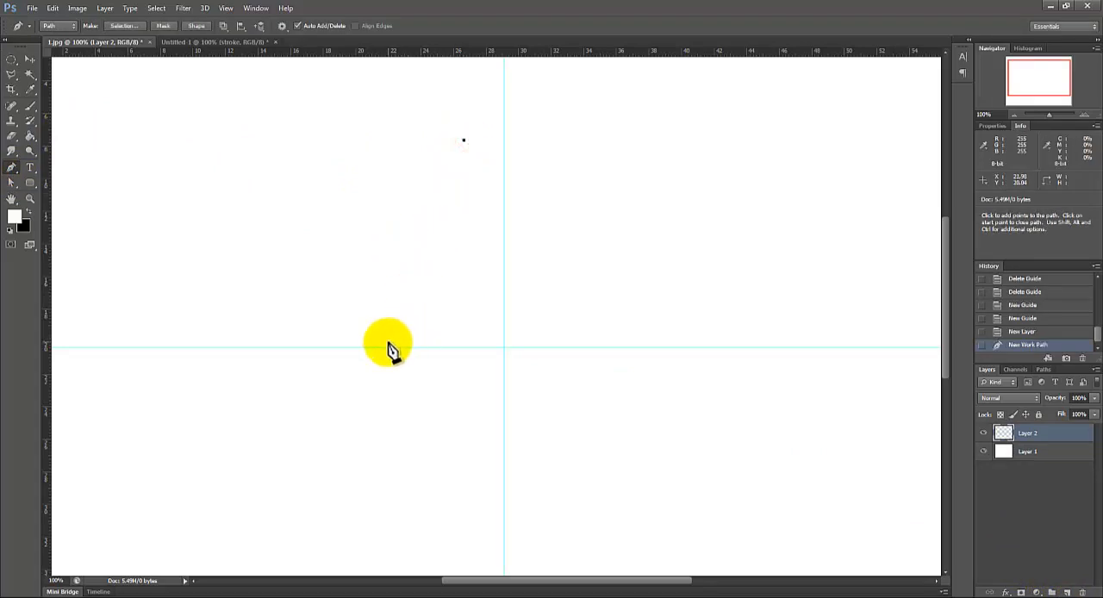
{"action": "key", "text": "ctrl"}
{"action": "key", "text": "ctrl+z"}
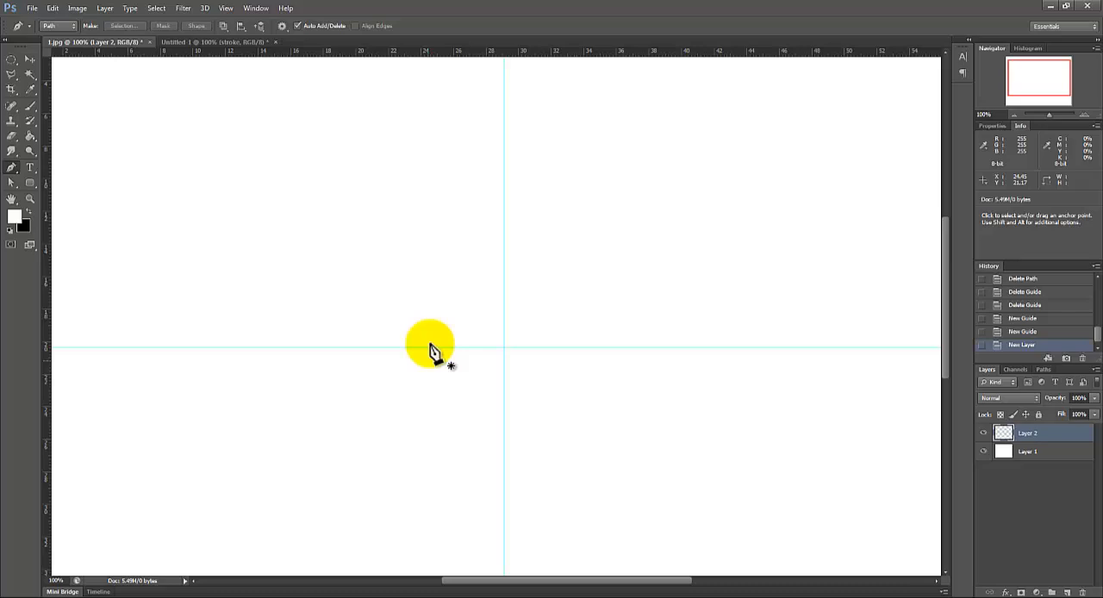
{"action": "left_click", "coordinate": [463, 189]}
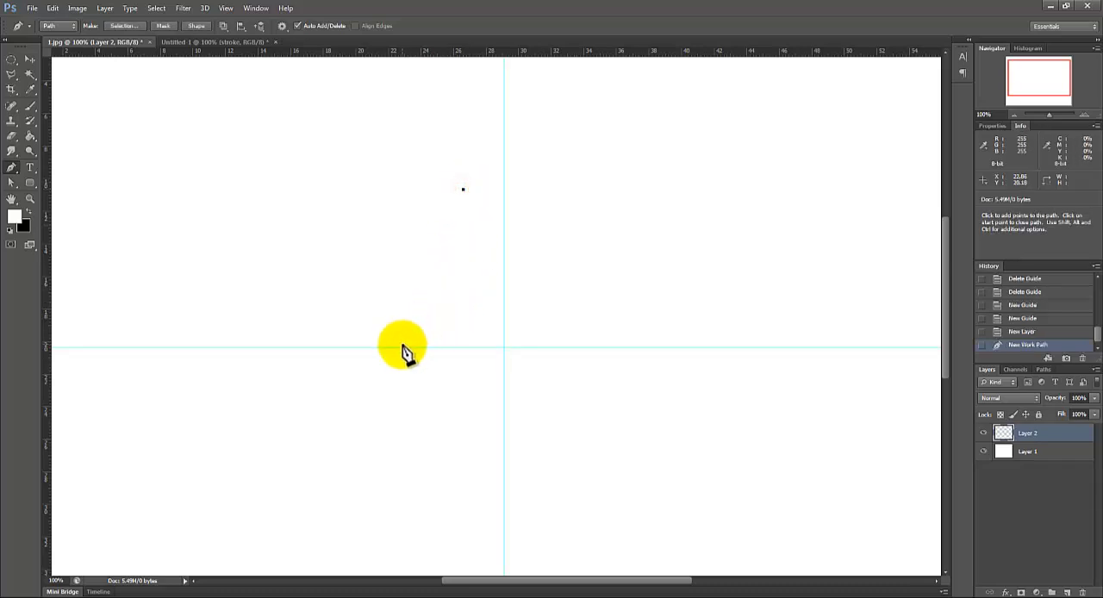
{"action": "left_click", "coordinate": [400, 347]}
{"action": "left_click_drag", "start_coordinate": [384, 348], "coordinate": [335, 407]}
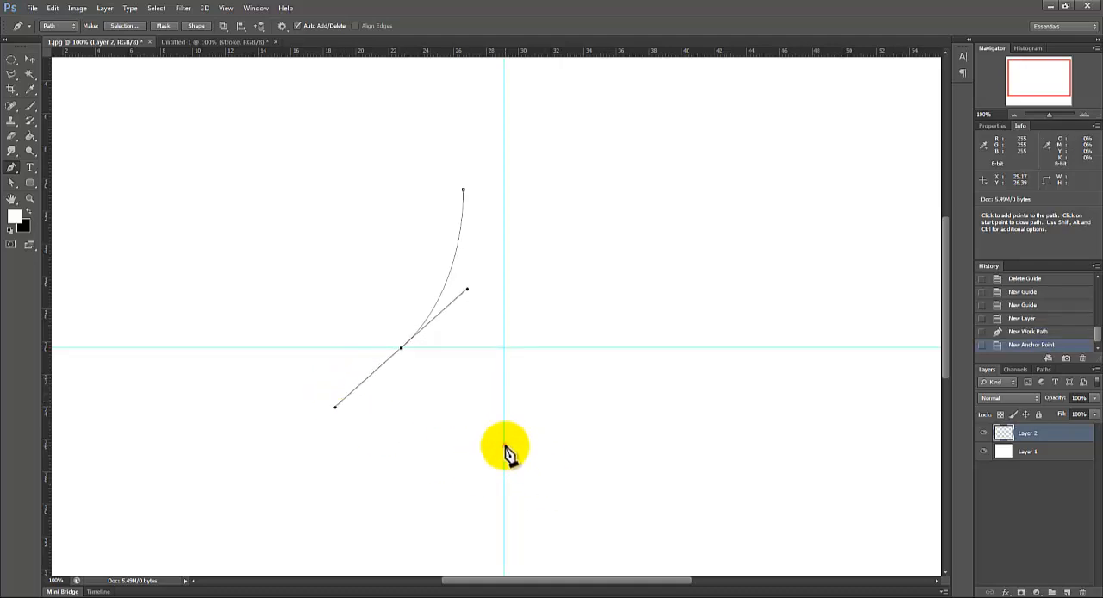
{"action": "left_click_drag", "start_coordinate": [504, 446], "coordinate": [543, 426]}
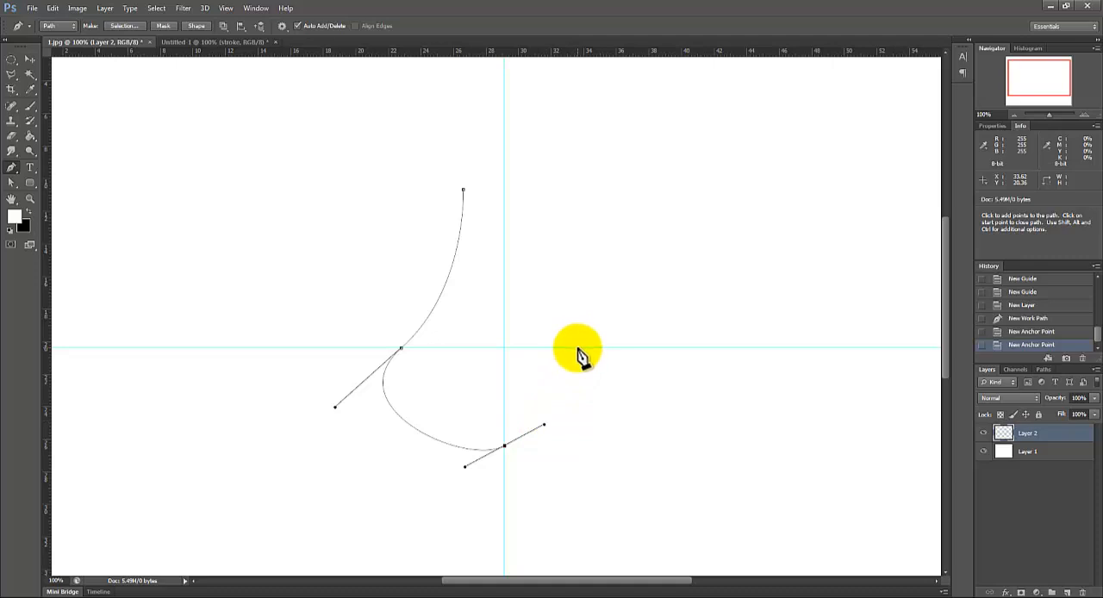
{"action": "left_click_drag", "start_coordinate": [578, 348], "coordinate": [505, 237]}
{"action": "key", "text": "ctrl+z"}
{"action": "key", "text": "ctrl+z"}
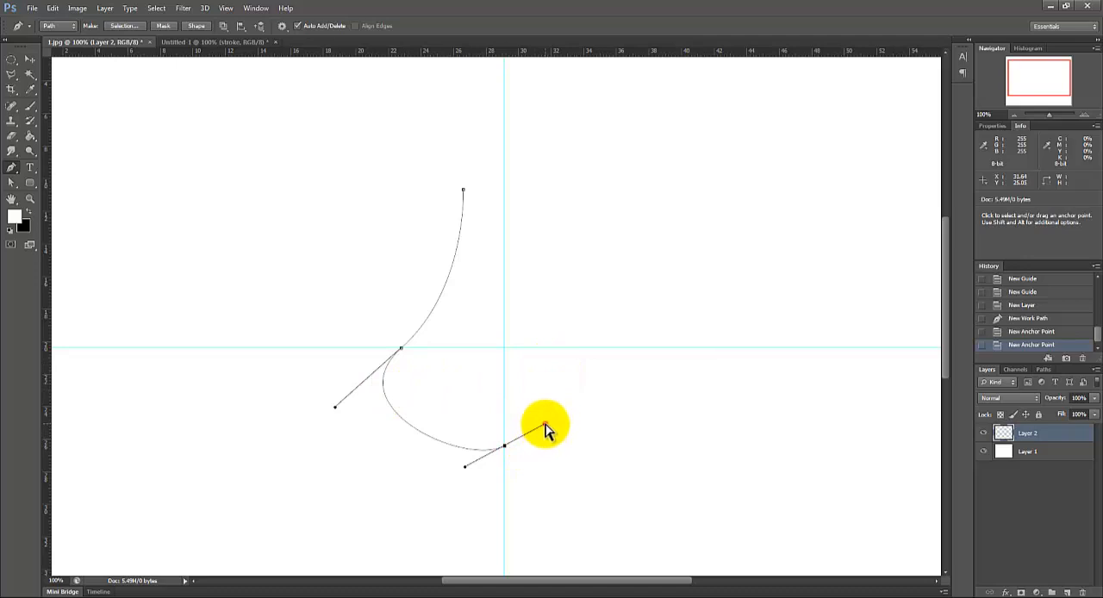
Step: Level the base anchor's handles and complete the drop's right side with a curved anchor on the horizontal guide, closing the path at the tip
{"action": "left_click_drag", "start_coordinate": [544, 424], "coordinate": [554, 439]}
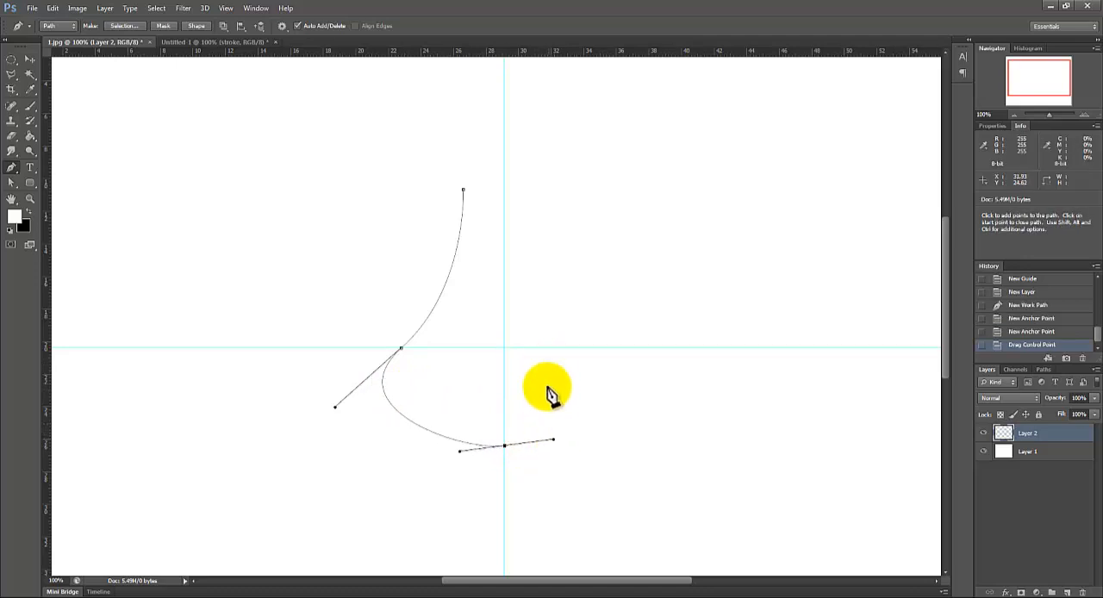
{"action": "left_click", "coordinate": [583, 349]}
{"action": "left_click_drag", "start_coordinate": [582, 349], "coordinate": [541, 293]}
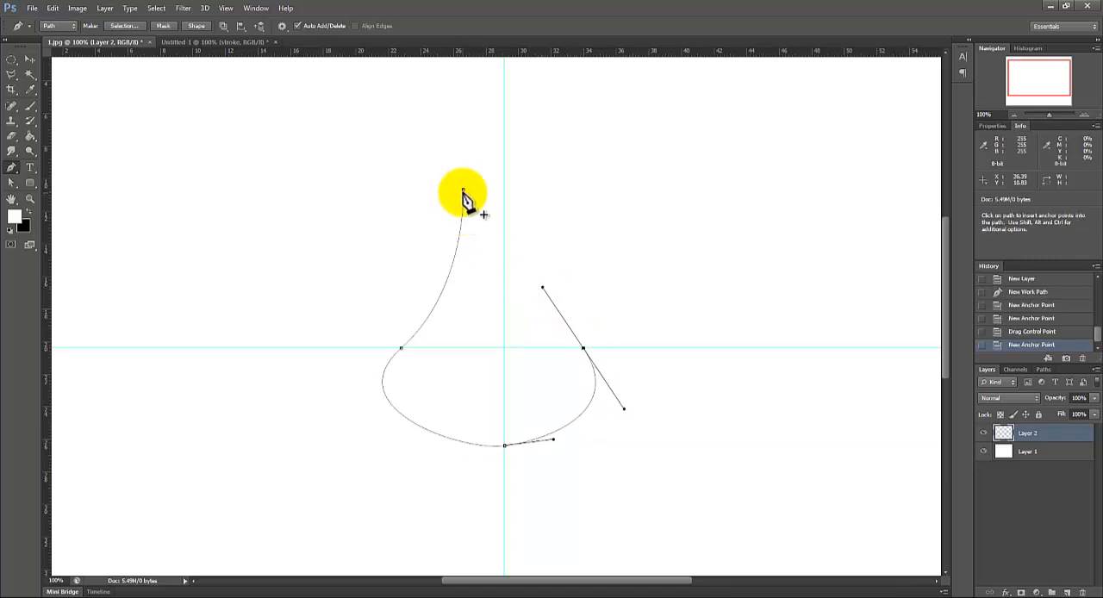
{"action": "left_click_drag", "start_coordinate": [463, 191], "coordinate": [420, 74]}
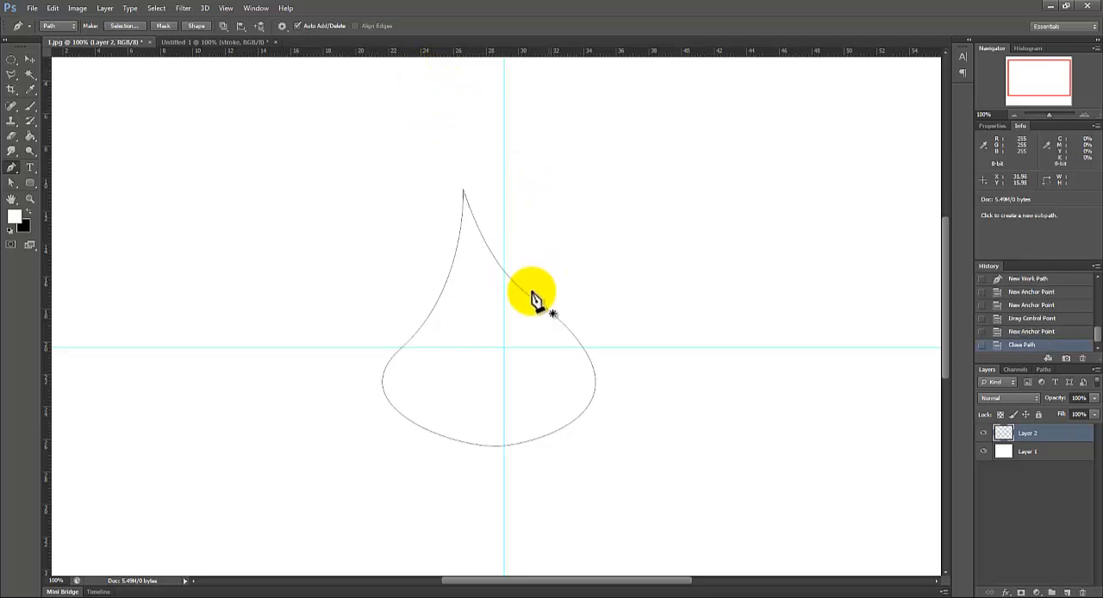
Step: Level the curve at the drop's base by adjusting the bottom anchor's left handle with the Direct Selection tool
{"action": "left_click", "coordinate": [1083, 115]}
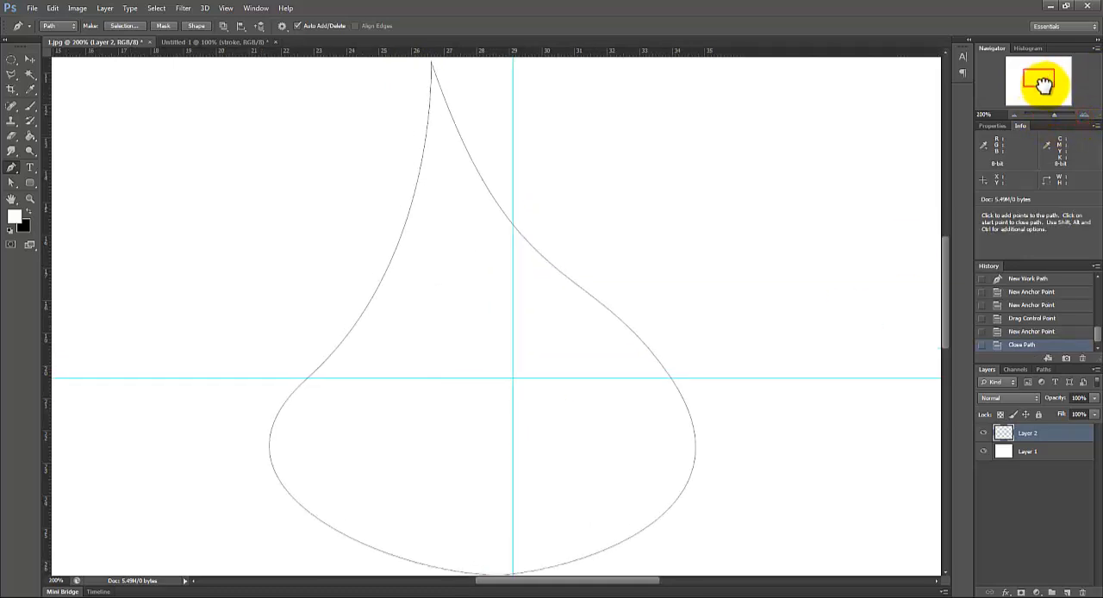
{"action": "left_click_drag", "start_coordinate": [1043, 84], "coordinate": [1042, 92]}
{"action": "left_click", "coordinate": [10, 182]}
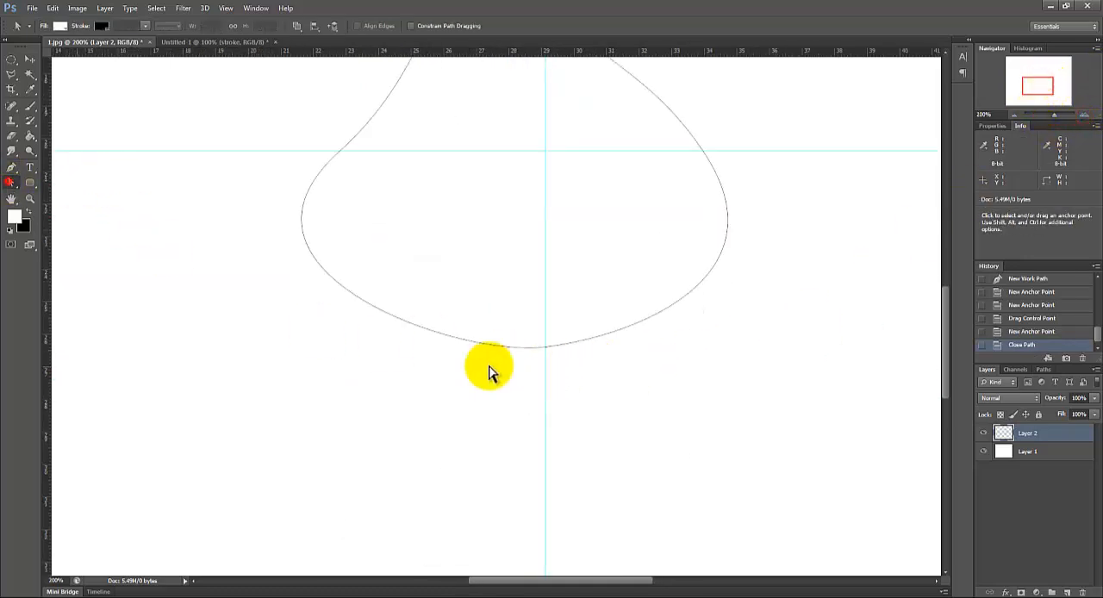
{"action": "left_click", "coordinate": [532, 347]}
{"action": "left_click_drag", "start_coordinate": [534, 347], "coordinate": [455, 349]}
Step: Move the drop's right anchor up and inward above the horizontal guide and adjust its handles to reshape the right side
{"action": "left_click_drag", "start_coordinate": [943, 342], "coordinate": [944, 304]}
{"action": "left_click", "coordinate": [703, 349]}
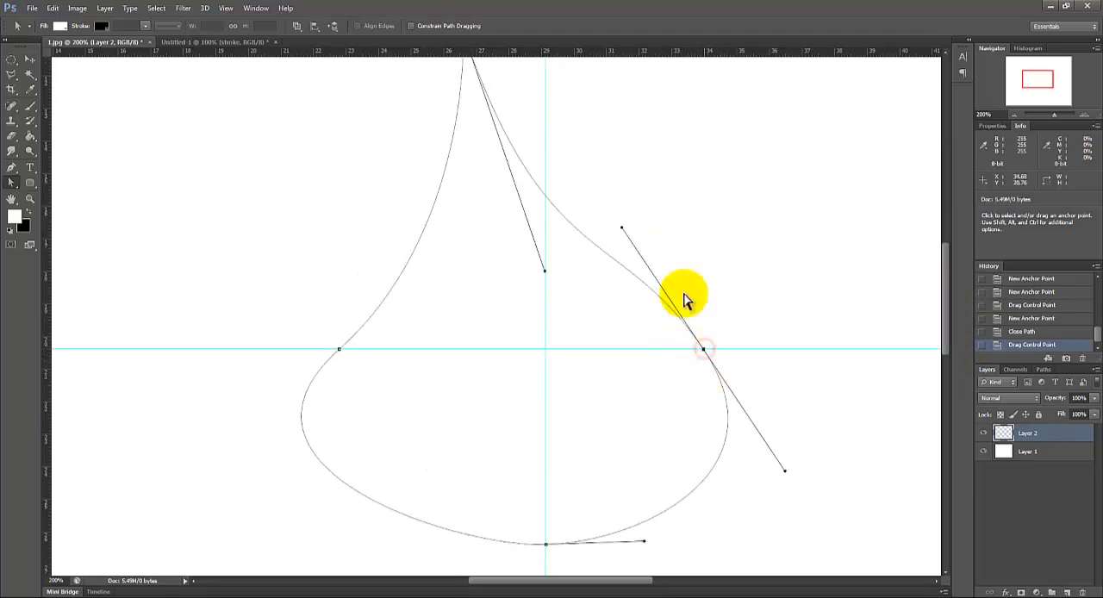
{"action": "left_click_drag", "start_coordinate": [622, 227], "coordinate": [633, 255]}
{"action": "left_click", "coordinate": [703, 349]}
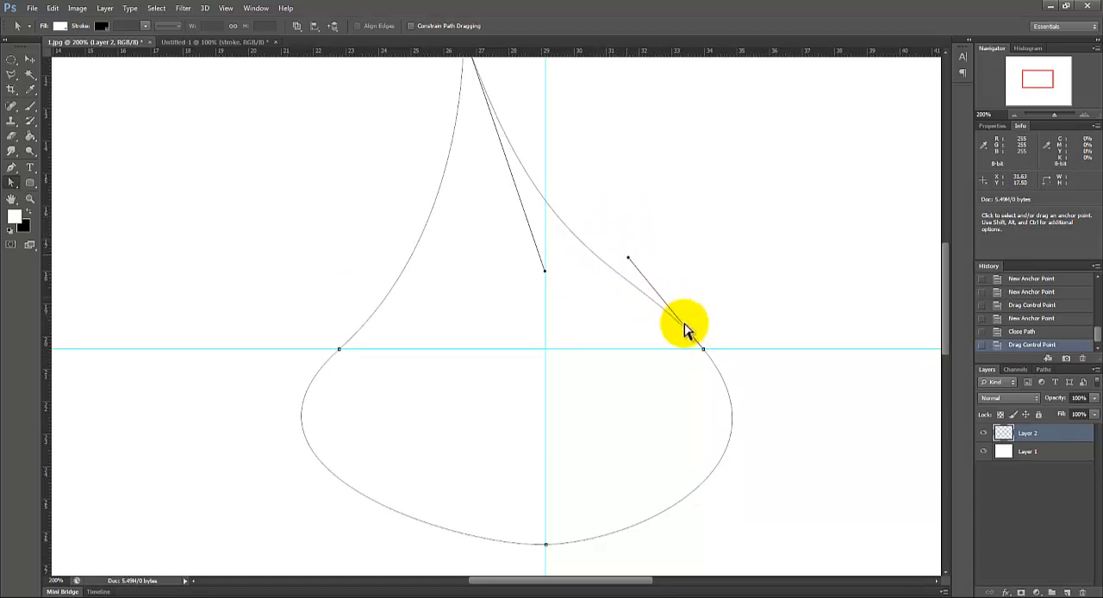
{"action": "left_click_drag", "start_coordinate": [699, 349], "coordinate": [669, 318]}
{"action": "left_click_drag", "start_coordinate": [762, 432], "coordinate": [801, 441]}
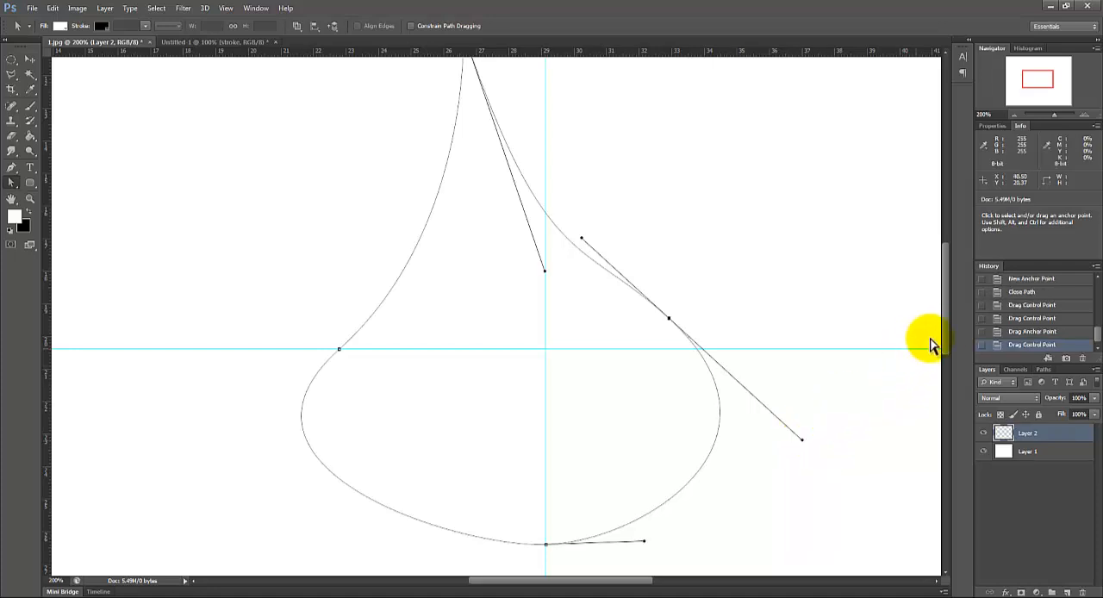
Step: Smooth the drop's upper right edge by adjusting the right anchor's upper handle and shortening the tip's handle
{"action": "left_click_drag", "start_coordinate": [944, 333], "coordinate": [943, 316]}
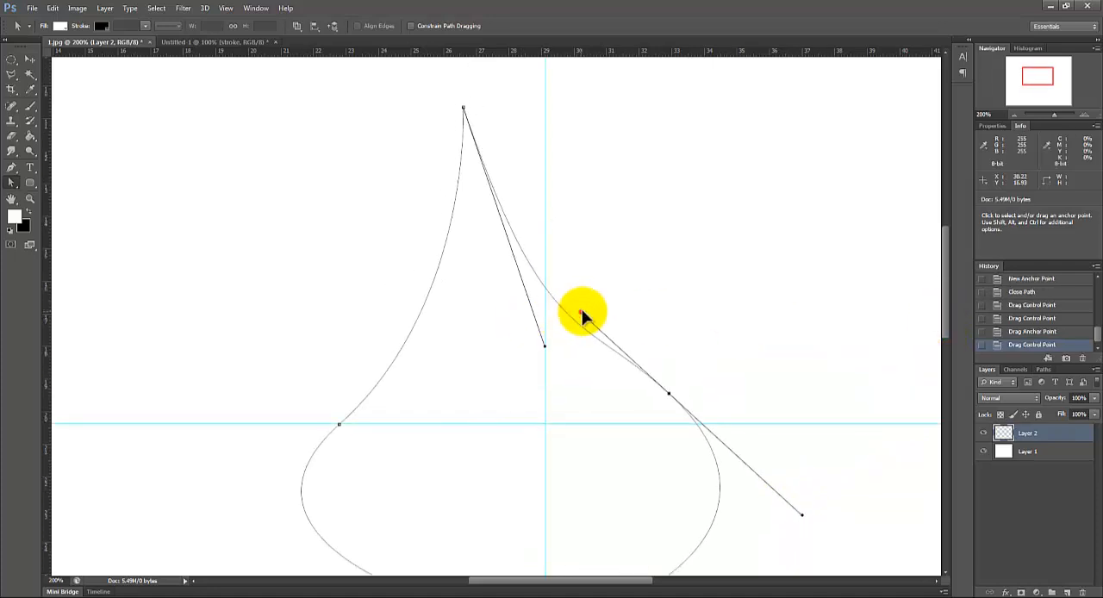
{"action": "left_click_drag", "start_coordinate": [581, 313], "coordinate": [594, 303]}
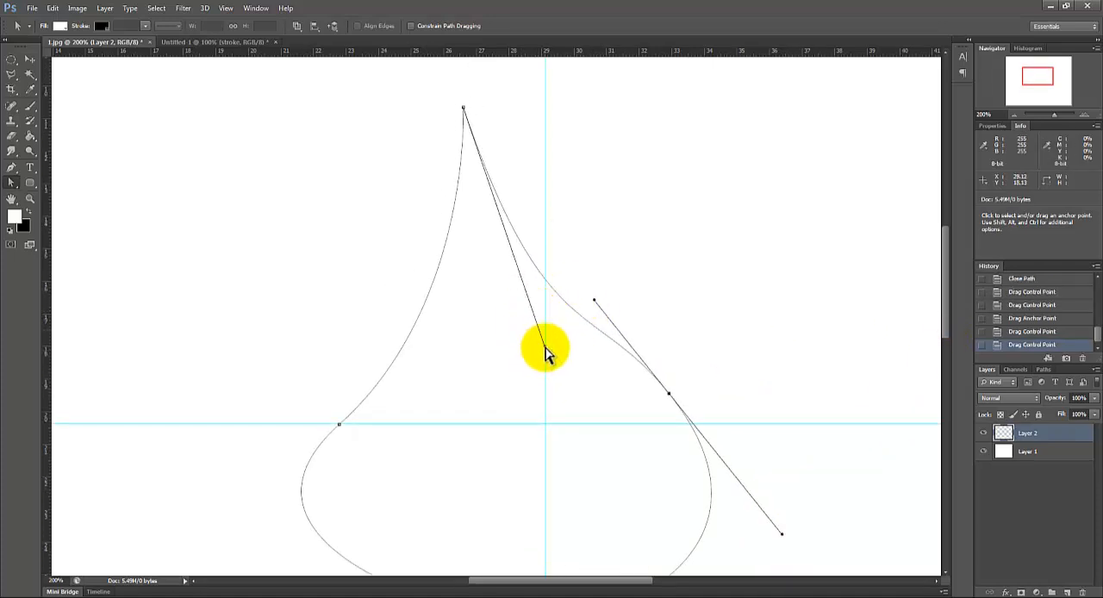
{"action": "left_click_drag", "start_coordinate": [544, 345], "coordinate": [499, 269]}
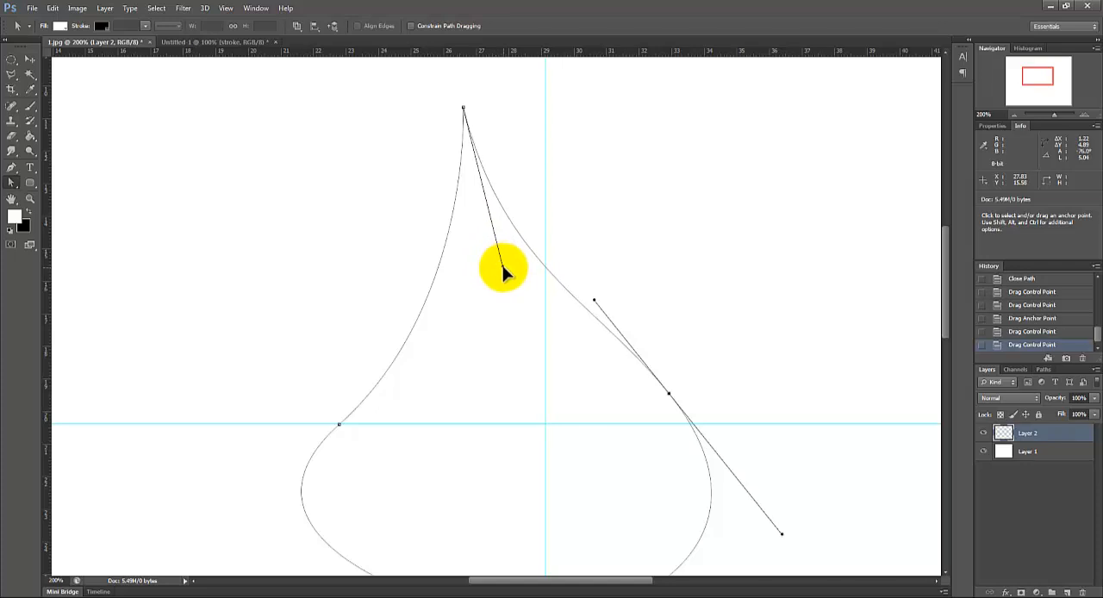
Step: Round the drop's lower body by adjusting the handles of the left, bottom and right anchors
{"action": "left_click", "coordinate": [339, 424]}
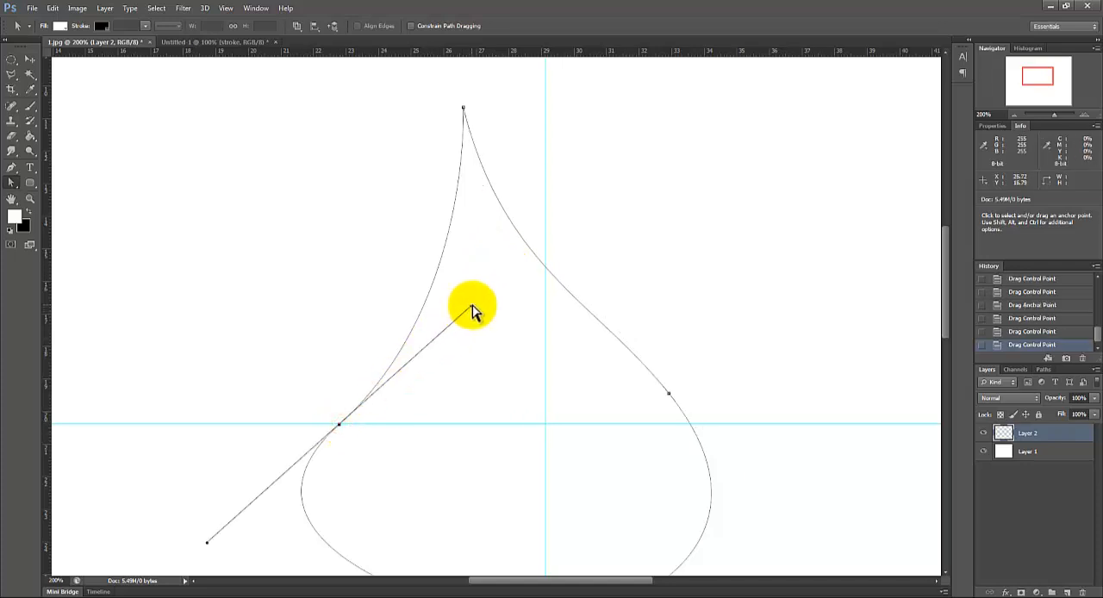
{"action": "mouse_move", "coordinate": [471, 307]}
{"action": "left_mouse_down"}
{"action": "mouse_move", "coordinate": [453, 292]}
{"action": "mouse_move", "coordinate": [449, 301]}
{"action": "left_mouse_up"}
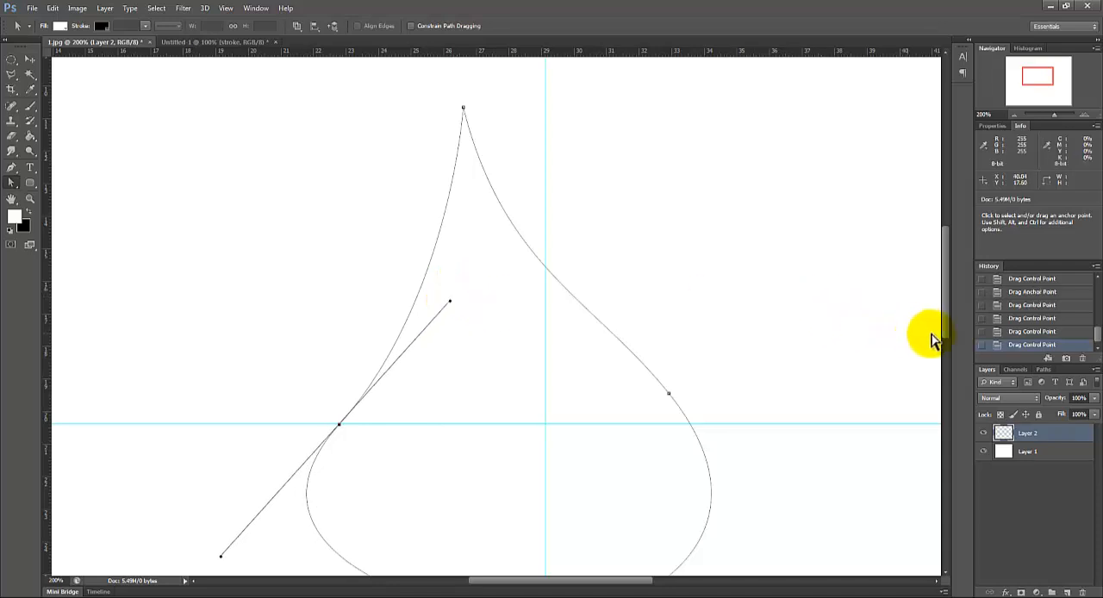
{"action": "left_click_drag", "start_coordinate": [946, 327], "coordinate": [947, 354]}
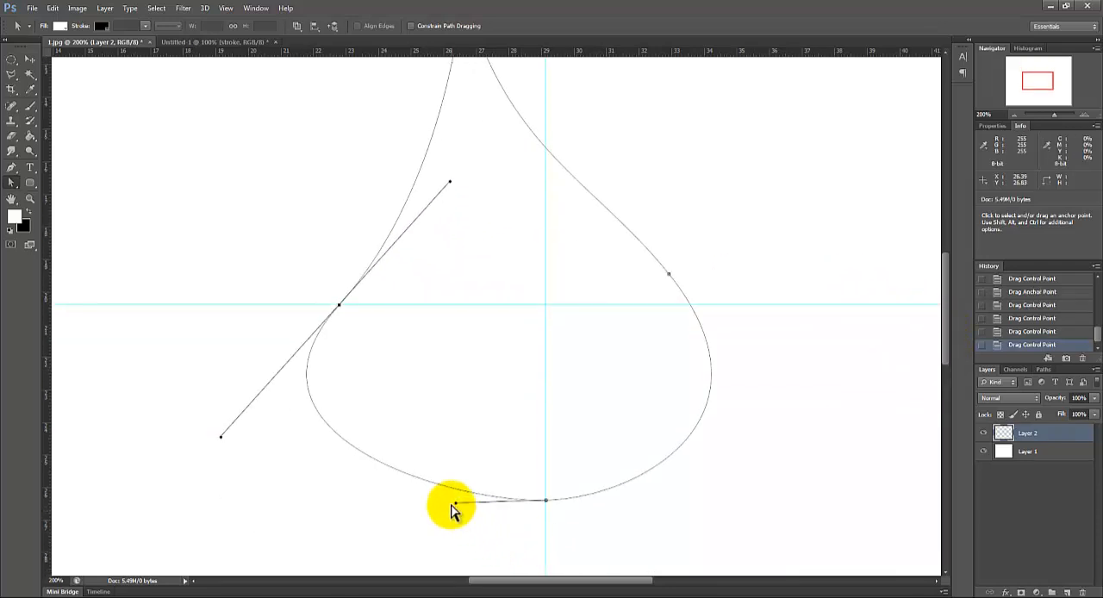
{"action": "left_click_drag", "start_coordinate": [457, 507], "coordinate": [442, 517]}
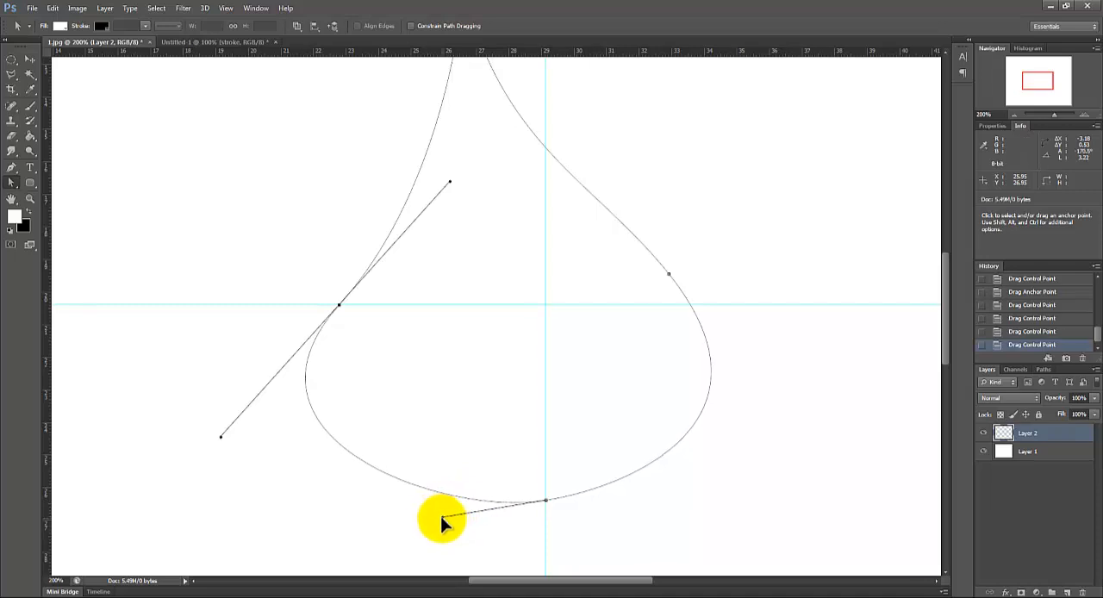
{"action": "left_click_drag", "start_coordinate": [671, 277], "coordinate": [762, 413]}
{"action": "left_click", "coordinate": [804, 493]}
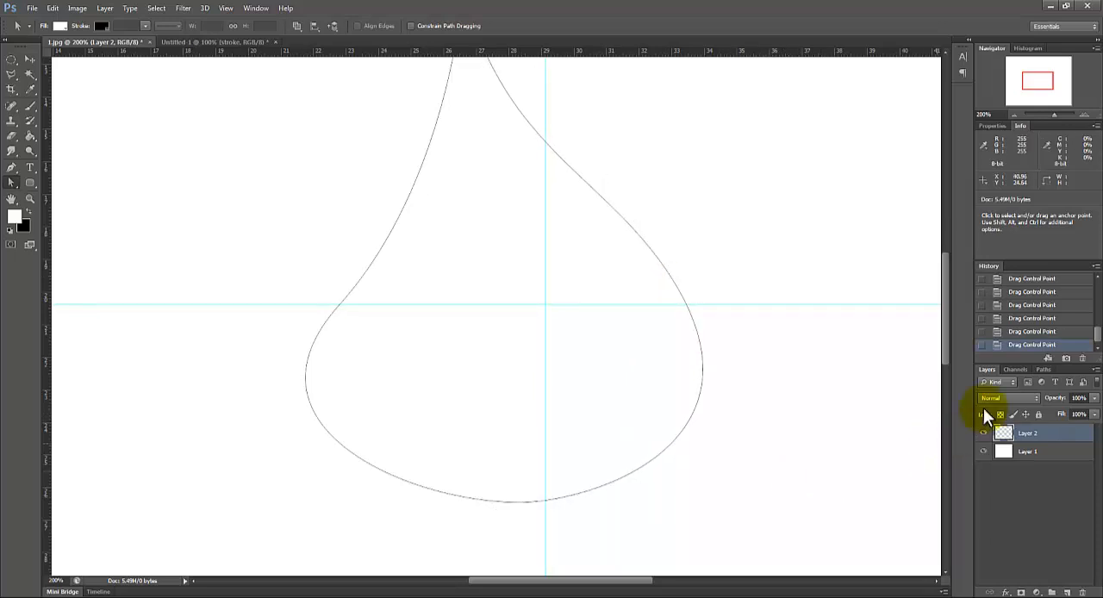
Step: Fine-tune the right anchor's upper handle to give the drop's right side a smooth outward curve
{"action": "mouse_move", "coordinate": [944, 344]}
{"action": "left_mouse_down"}
{"action": "mouse_move", "coordinate": [946, 326]}
{"action": "mouse_move", "coordinate": [947, 342]}
{"action": "left_mouse_up"}
{"action": "left_click", "coordinate": [651, 308]}
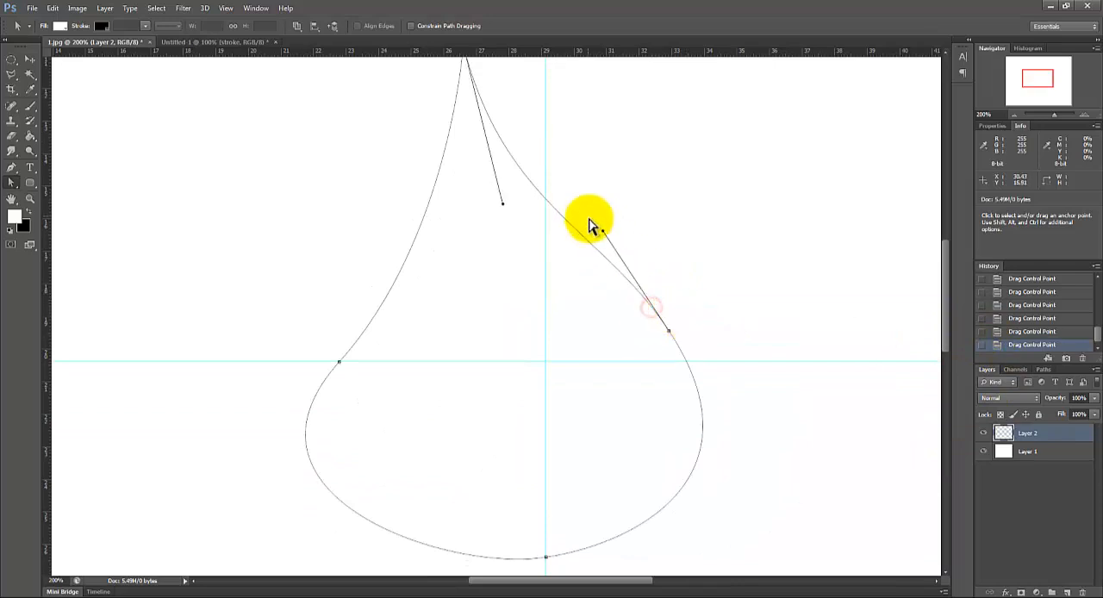
{"action": "left_click_drag", "start_coordinate": [603, 231], "coordinate": [609, 232]}
{"action": "left_click_drag", "start_coordinate": [593, 241], "coordinate": [580, 238]}
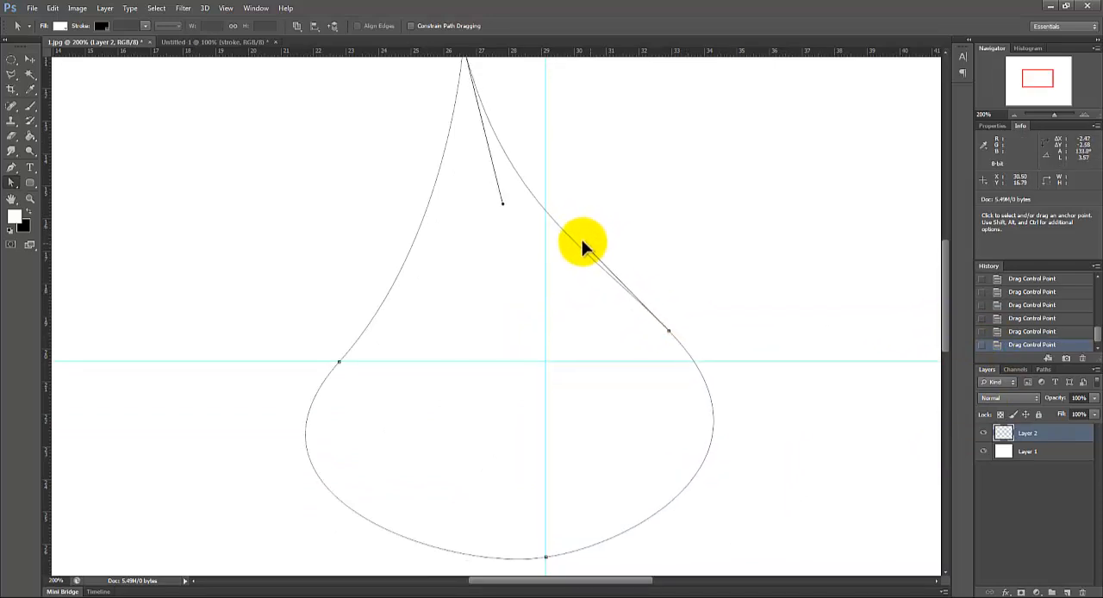
{"action": "left_click", "coordinate": [767, 291]}
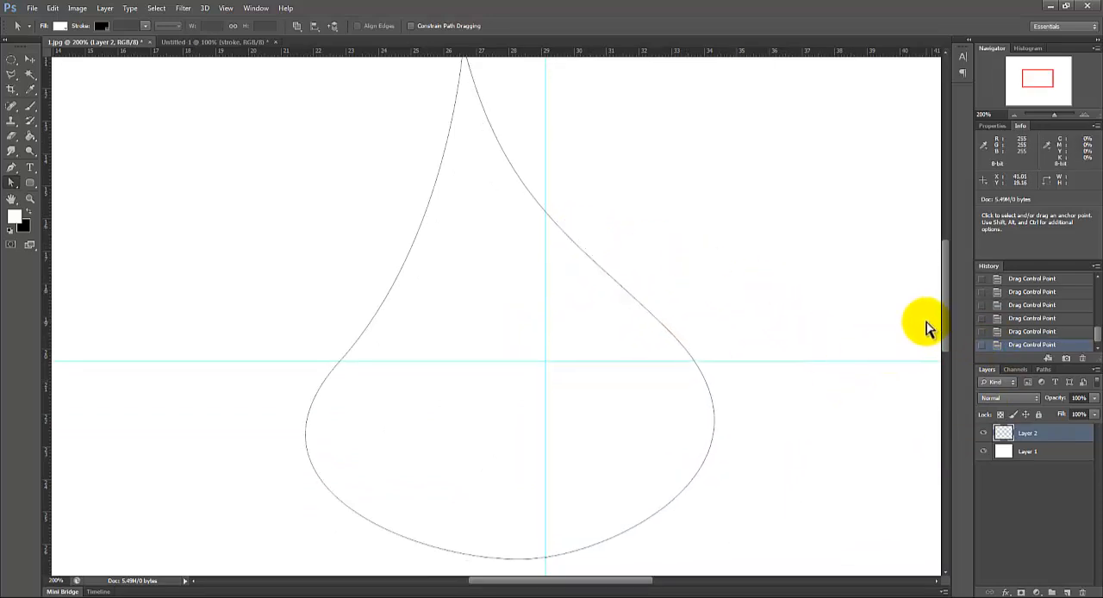
{"action": "left_click", "coordinate": [652, 316]}
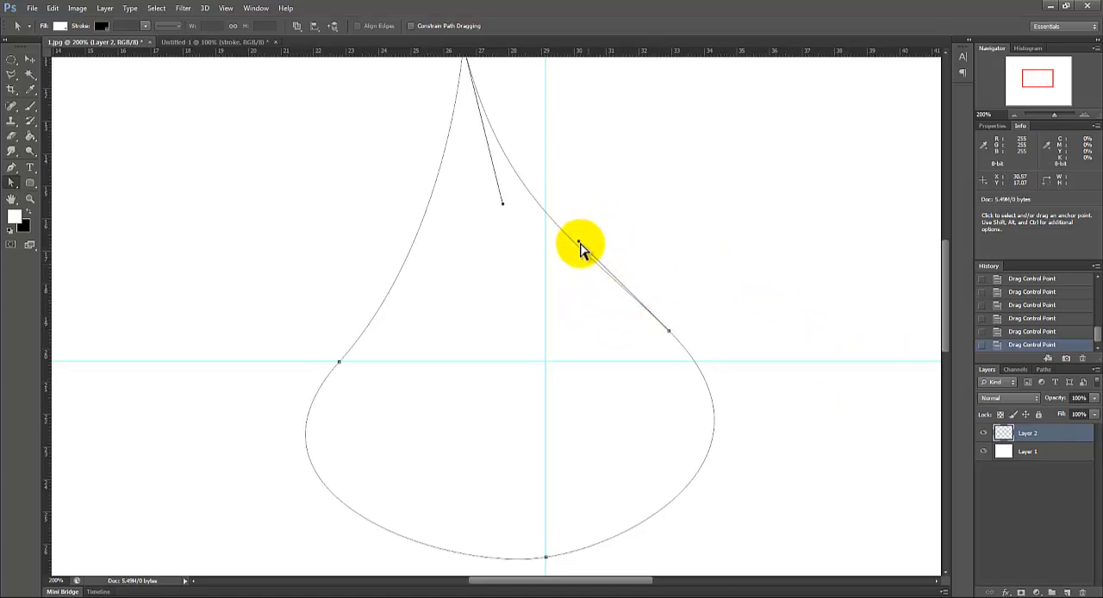
{"action": "left_click_drag", "start_coordinate": [578, 241], "coordinate": [610, 238]}
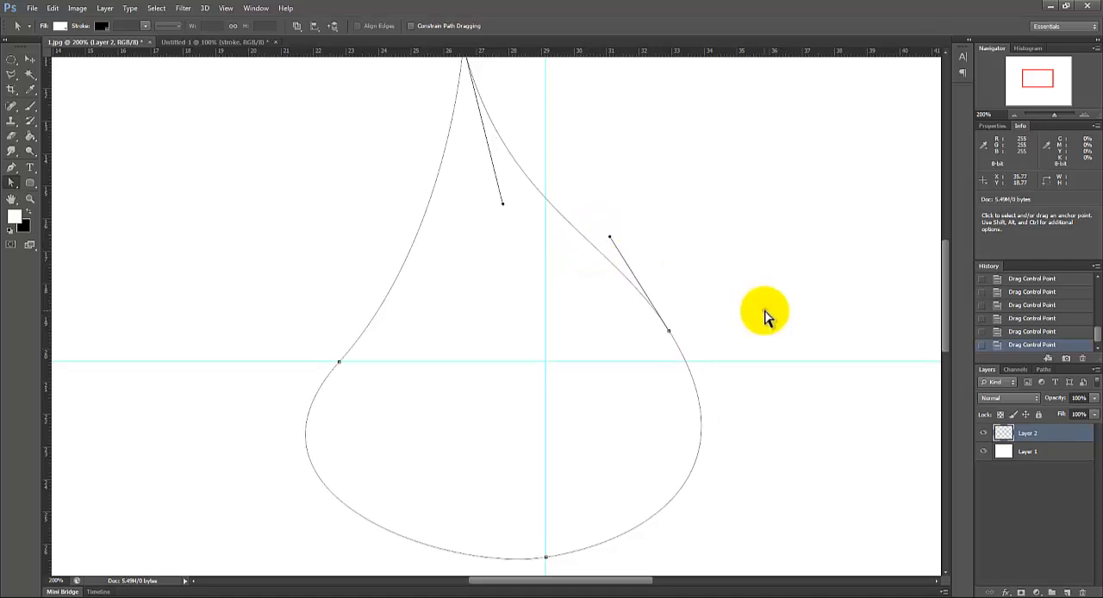
Step: Convert the closed drop path into a selection
{"action": "left_click", "coordinate": [763, 311]}
{"action": "left_click_drag", "start_coordinate": [938, 339], "coordinate": [951, 373]}
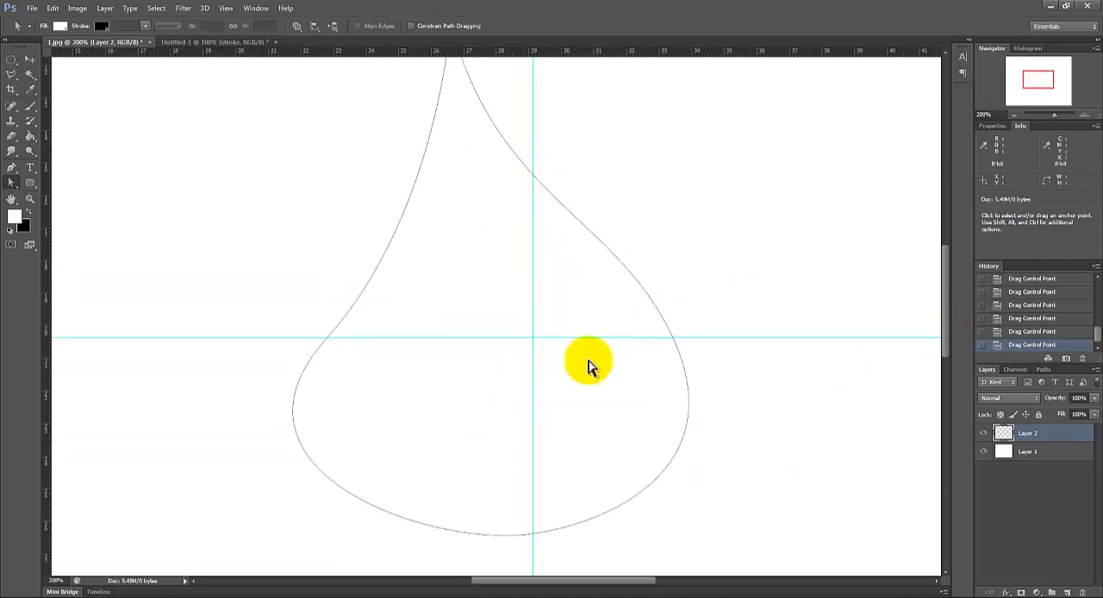
{"action": "left_click", "coordinate": [328, 336]}
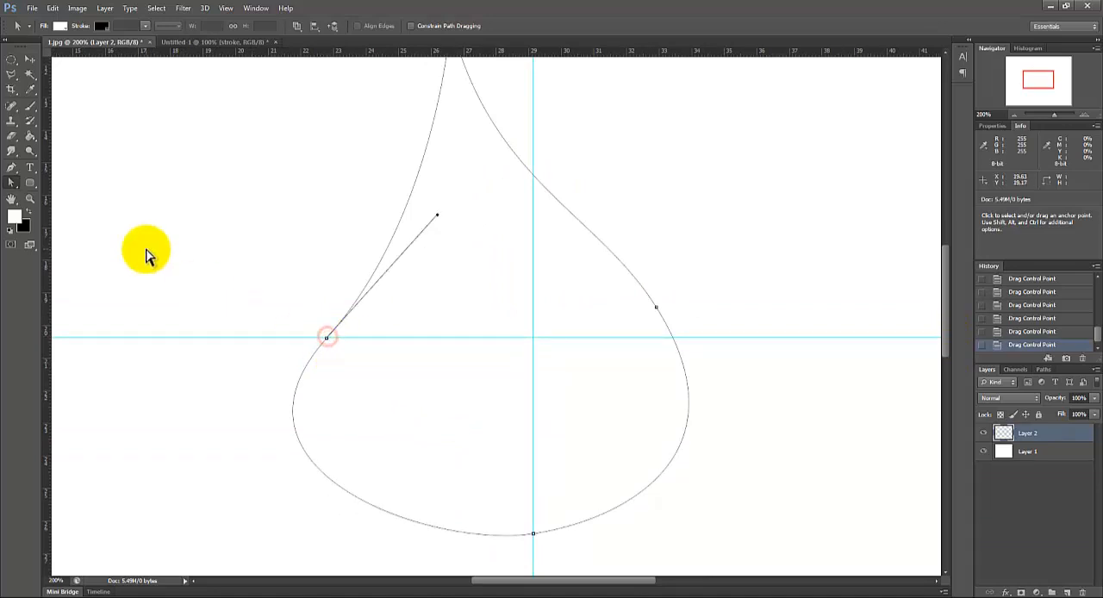
{"action": "right_click", "coordinate": [303, 378]}
{"action": "left_click", "coordinate": [348, 160]}
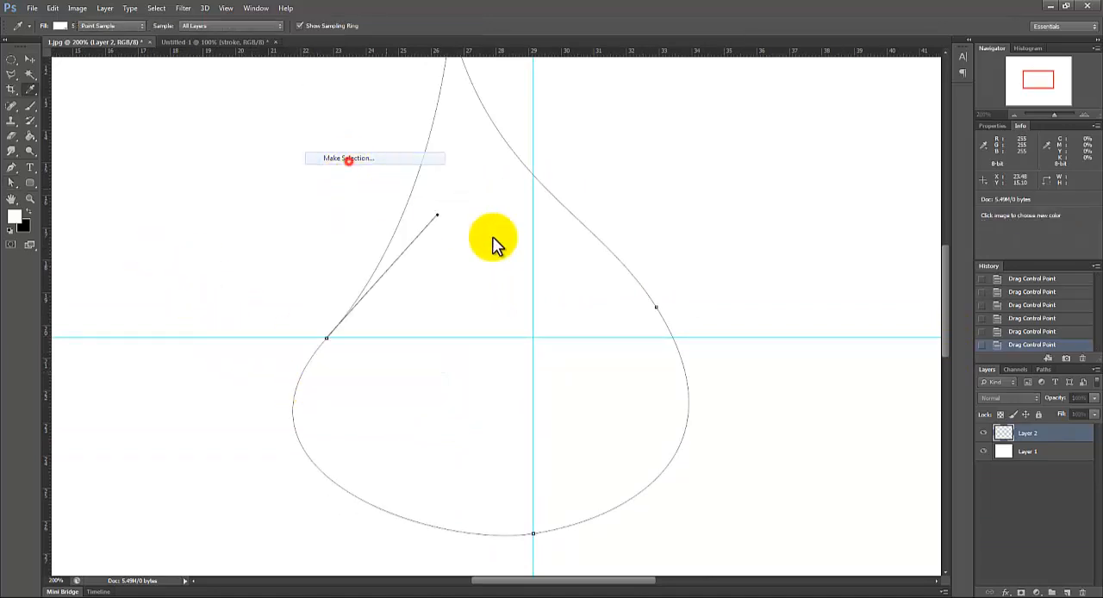
{"action": "left_click", "coordinate": [613, 181]}
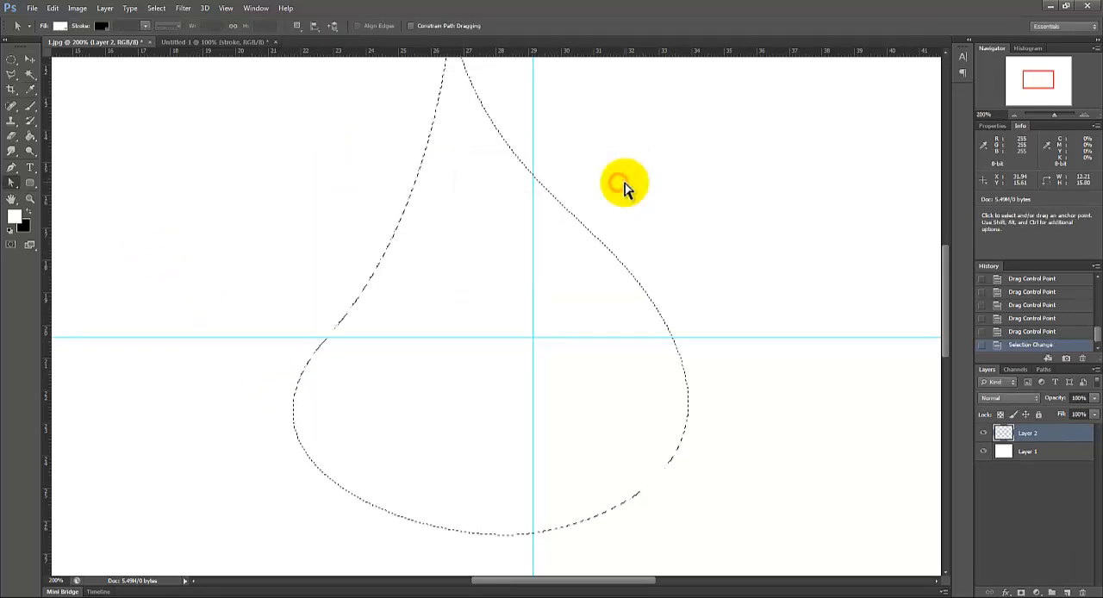
{"action": "scroll", "coordinate": [947, 302], "scroll_direction": "up", "scroll_amount": 2}
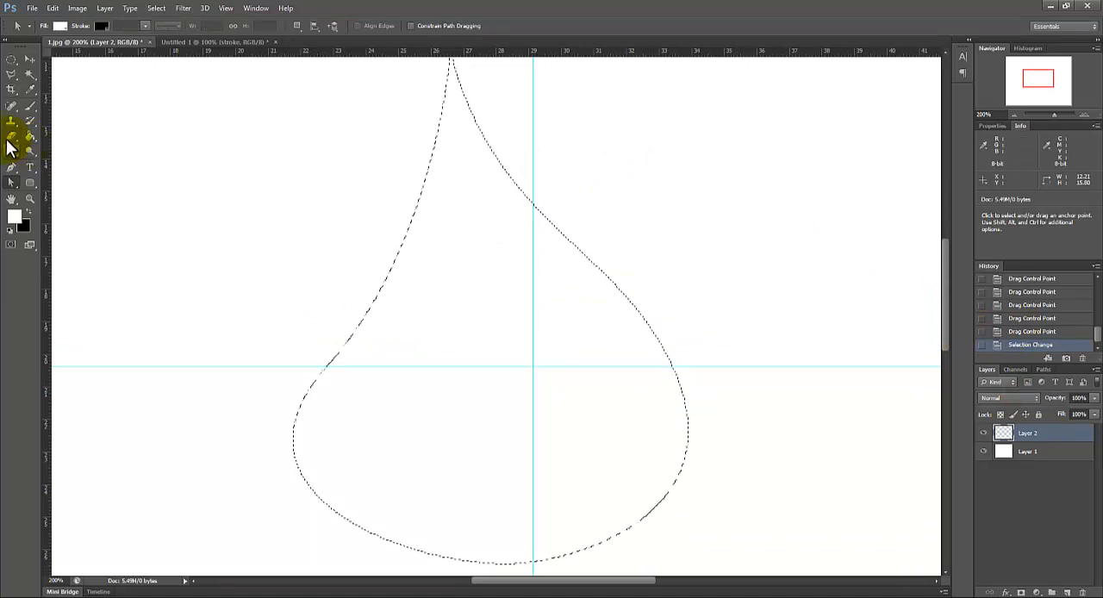
Step: Switch to the Brush tool and choose a hard round tip preset
{"action": "left_click", "coordinate": [31, 111]}
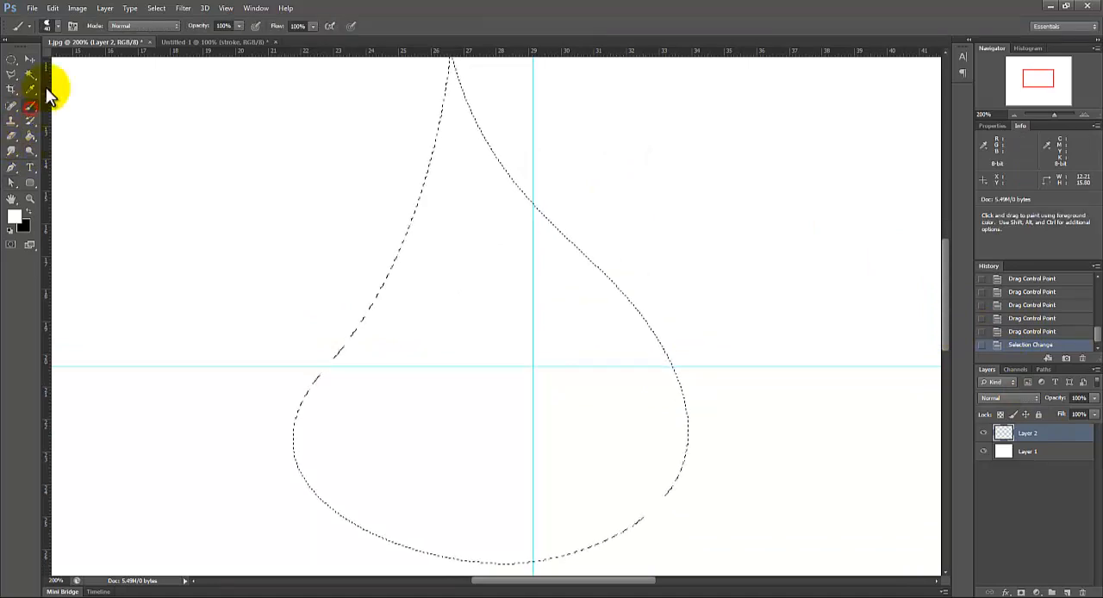
{"action": "left_click", "coordinate": [53, 25]}
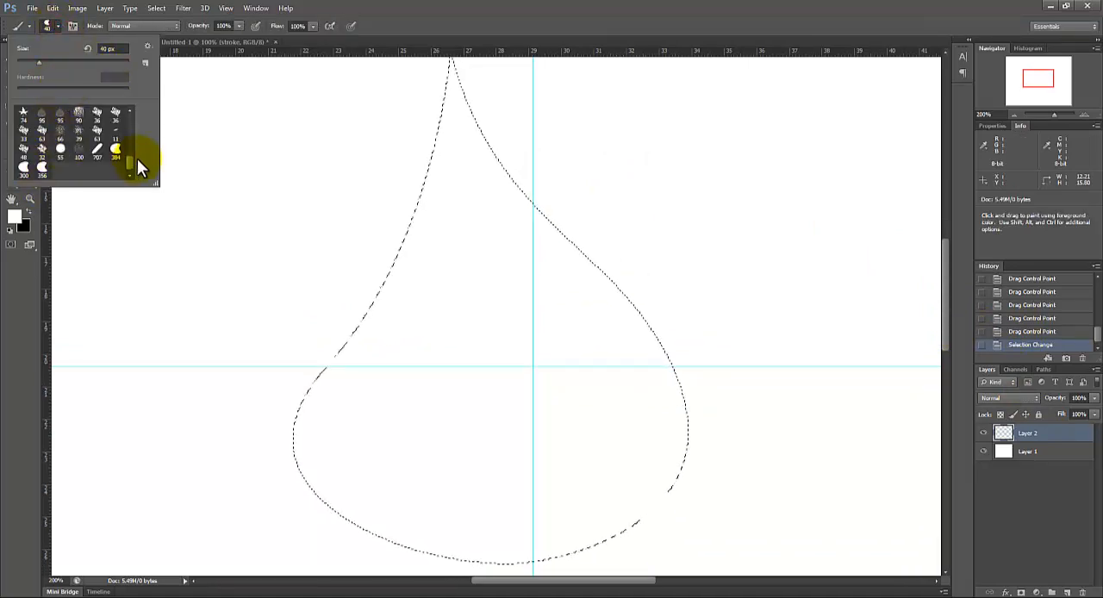
{"action": "left_click_drag", "start_coordinate": [130, 162], "coordinate": [126, 108]}
{"action": "double_click", "coordinate": [40, 112]}
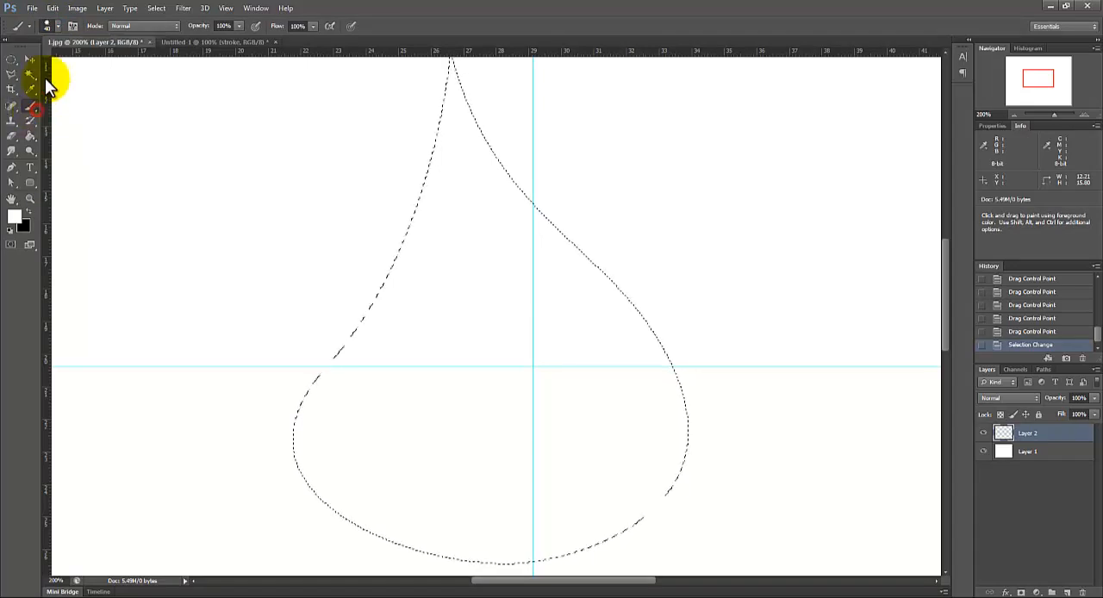
Step: Set the brush tip's spacing to 160% and enable Flip Y in its tip shape settings
{"action": "left_click", "coordinate": [72, 28]}
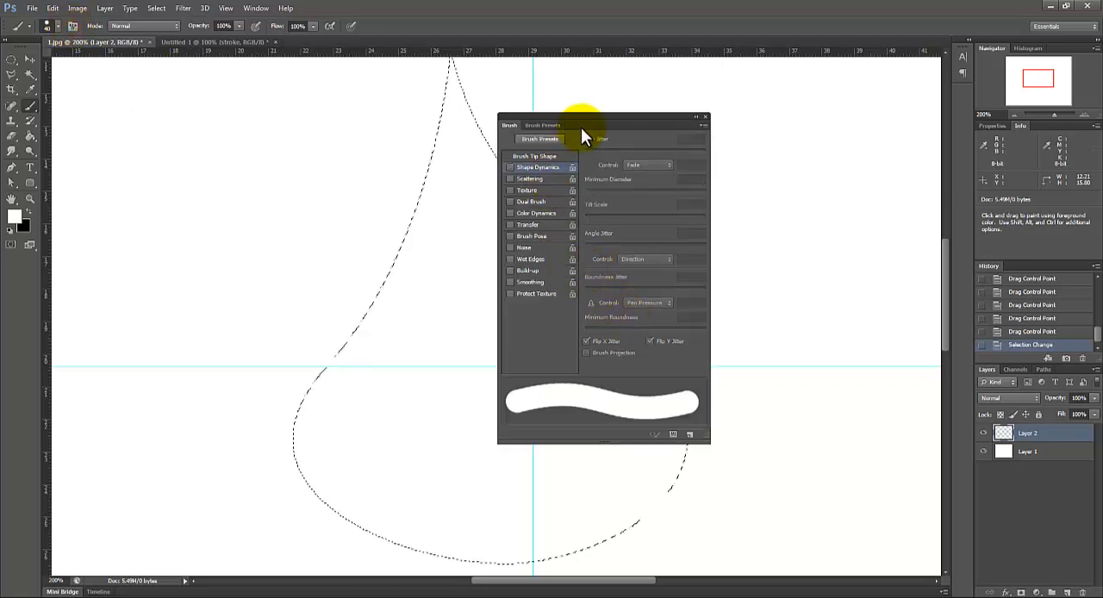
{"action": "left_click_drag", "start_coordinate": [560, 117], "coordinate": [530, 119]}
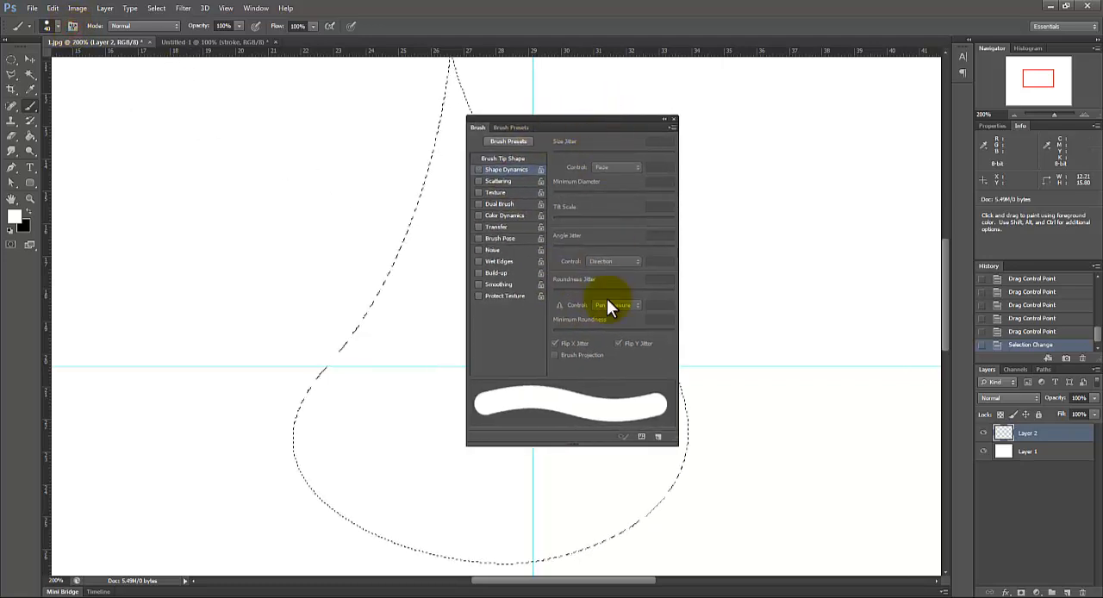
{"action": "left_click", "coordinate": [493, 159]}
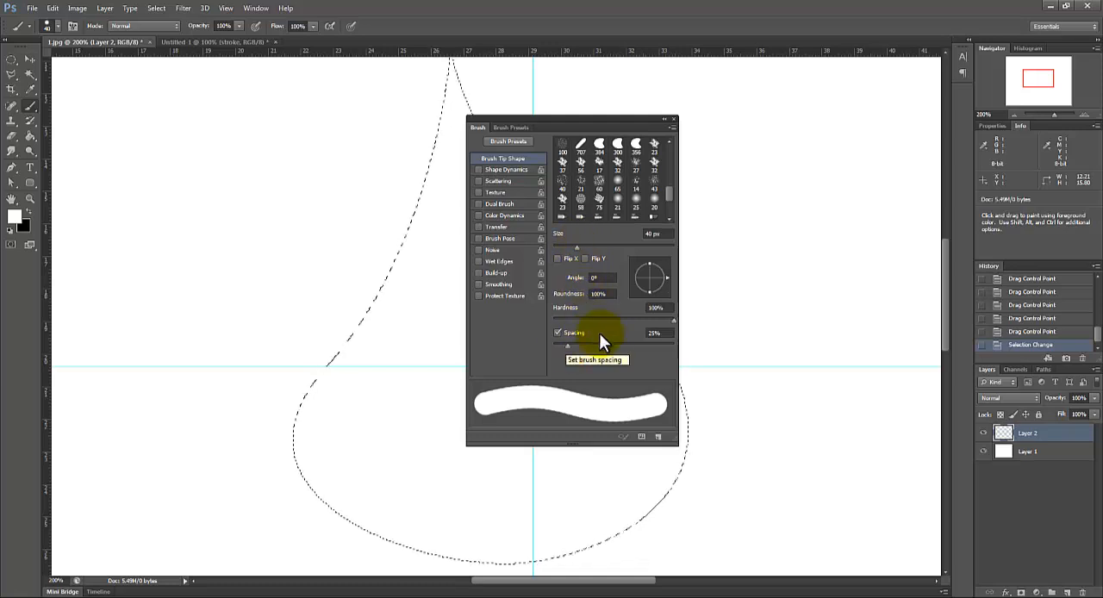
{"action": "left_click", "coordinate": [568, 343]}
{"action": "left_click_drag", "start_coordinate": [568, 343], "coordinate": [636, 336]}
{"action": "type", "text": "160"}
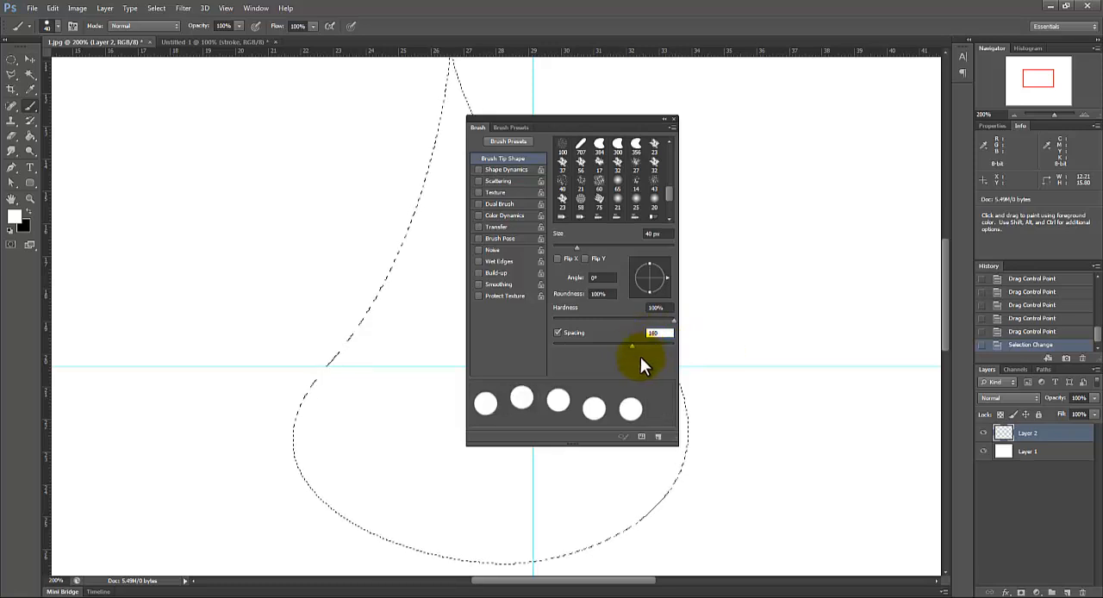
{"action": "left_click", "coordinate": [585, 258]}
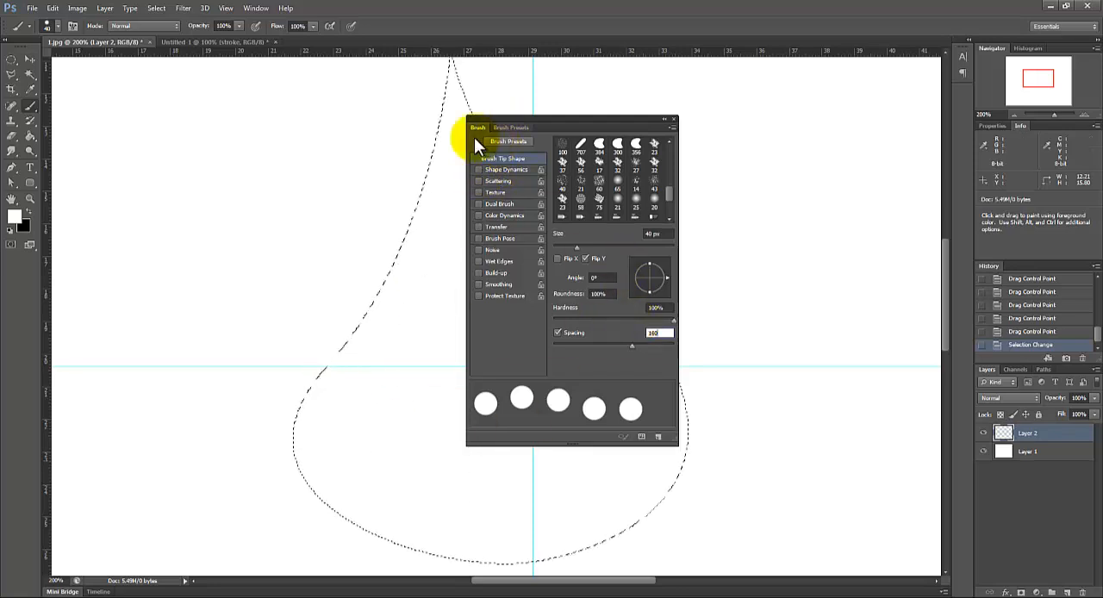
Step: Enable Shape Dynamics for the brush with size jitter 0%, minimum diameter 10%, angle jitter 15% and roundness jitter 0%
{"action": "left_click", "coordinate": [506, 170]}
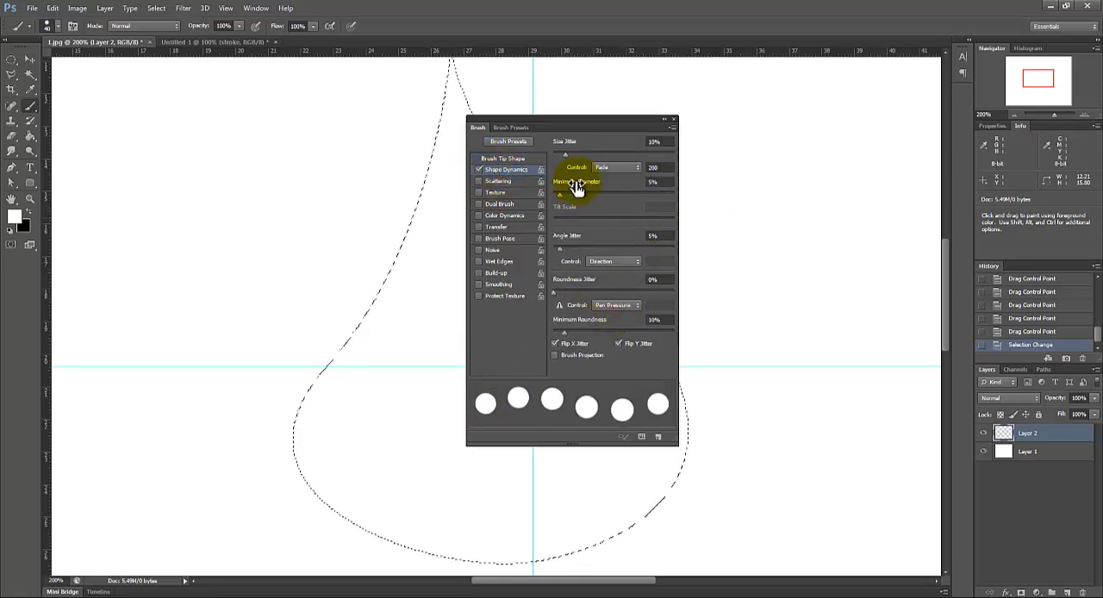
{"action": "mouse_move", "coordinate": [566, 156]}
{"action": "left_mouse_down"}
{"action": "mouse_move", "coordinate": [600, 149]}
{"action": "mouse_move", "coordinate": [553, 150]}
{"action": "left_mouse_up"}
{"action": "mouse_move", "coordinate": [572, 194]}
{"action": "left_mouse_down"}
{"action": "mouse_move", "coordinate": [611, 170]}
{"action": "mouse_move", "coordinate": [559, 192]}
{"action": "mouse_move", "coordinate": [598, 192]}
{"action": "mouse_move", "coordinate": [555, 191]}
{"action": "mouse_move", "coordinate": [565, 189]}
{"action": "left_mouse_up"}
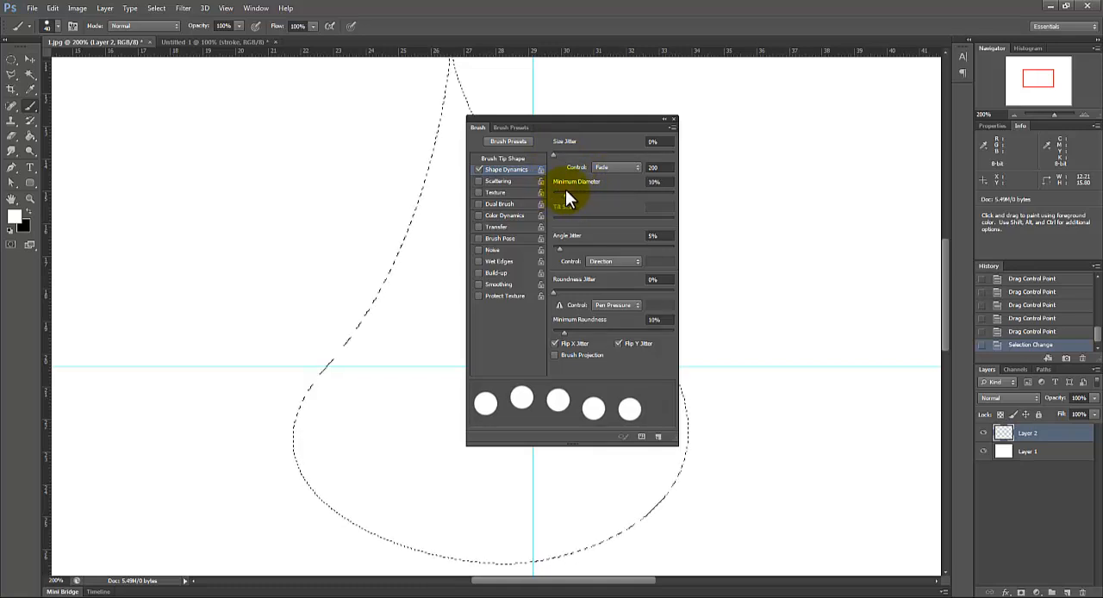
{"action": "mouse_move", "coordinate": [559, 248]}
{"action": "left_mouse_down"}
{"action": "mouse_move", "coordinate": [585, 247]}
{"action": "mouse_move", "coordinate": [567, 246]}
{"action": "left_mouse_up"}
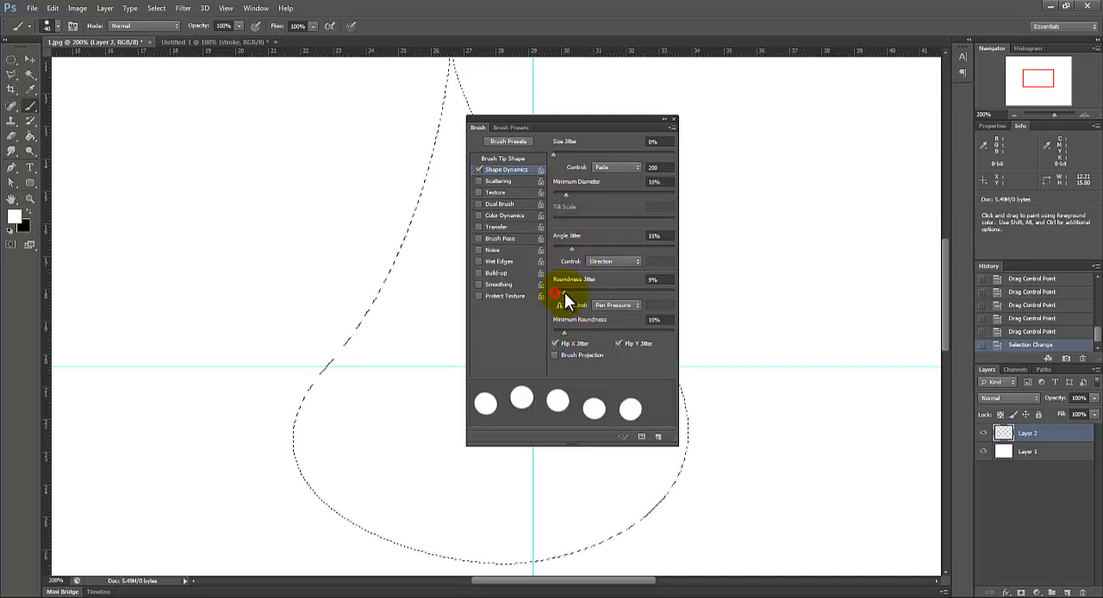
{"action": "left_click_drag", "start_coordinate": [602, 292], "coordinate": [550, 291]}
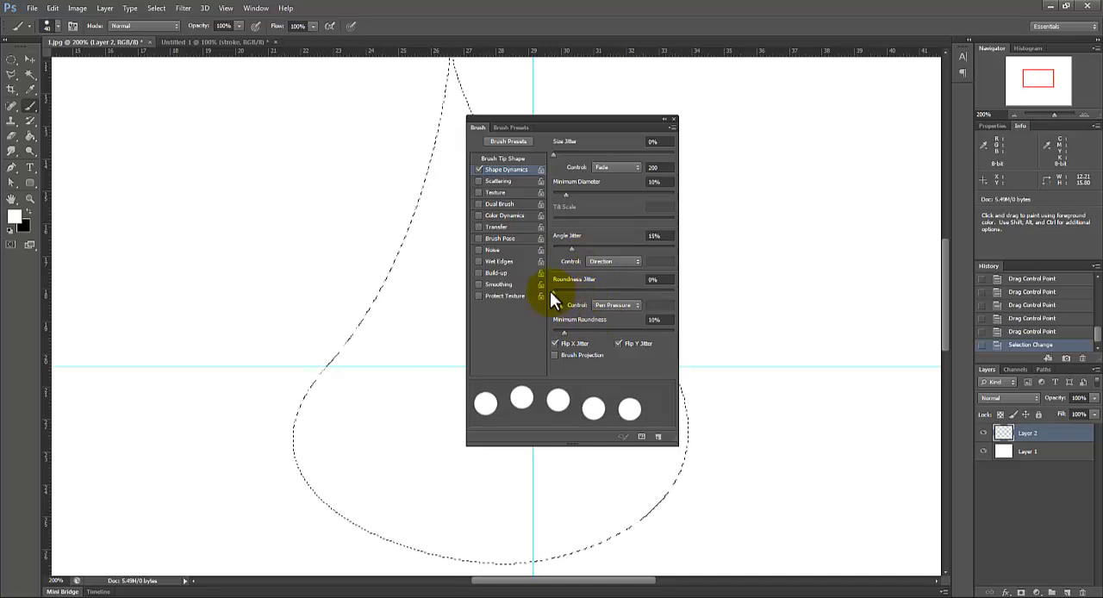
{"action": "left_click", "coordinate": [674, 118]}
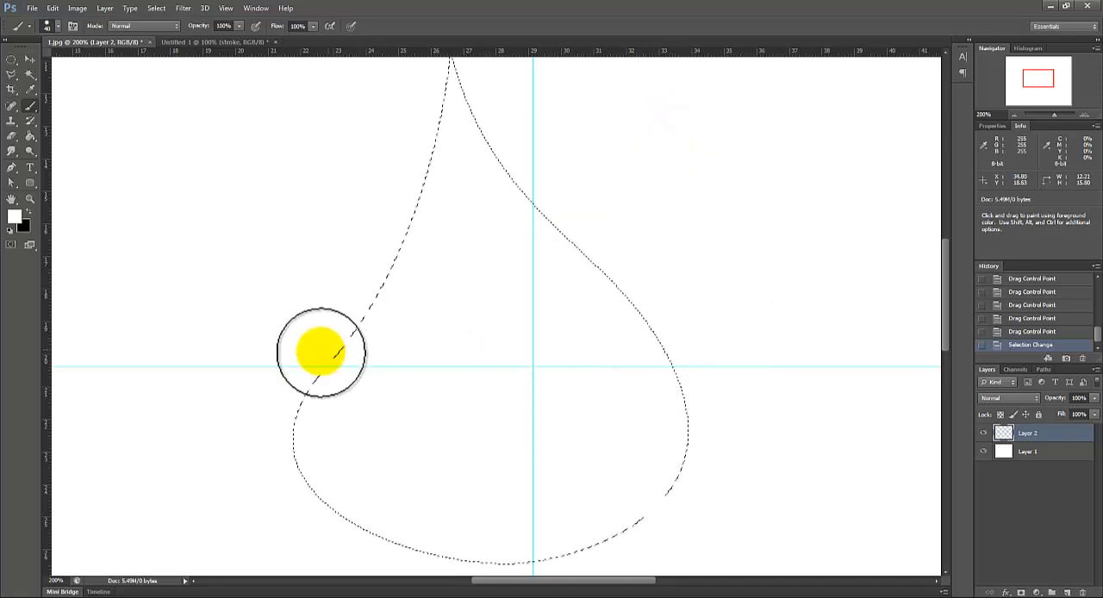
Step: Set the foreground color to the blue #1b83cb
{"action": "mouse_move", "coordinate": [942, 291]}
{"action": "left_mouse_down"}
{"action": "mouse_move", "coordinate": [944, 313]}
{"action": "mouse_move", "coordinate": [946, 271]}
{"action": "mouse_move", "coordinate": [947, 298]}
{"action": "left_mouse_up"}
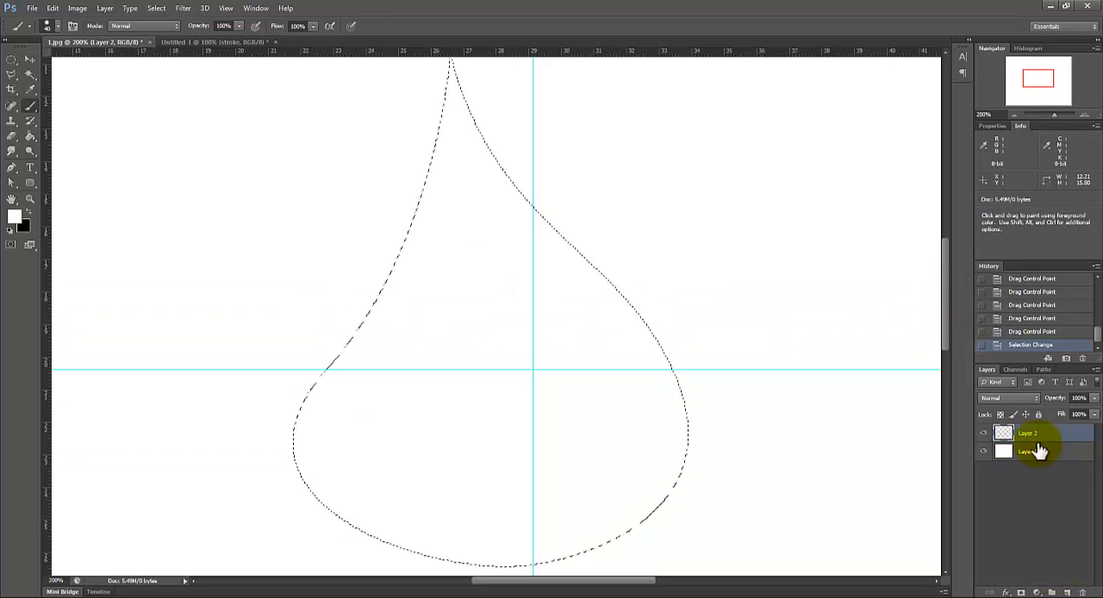
{"action": "left_click", "coordinate": [1013, 117]}
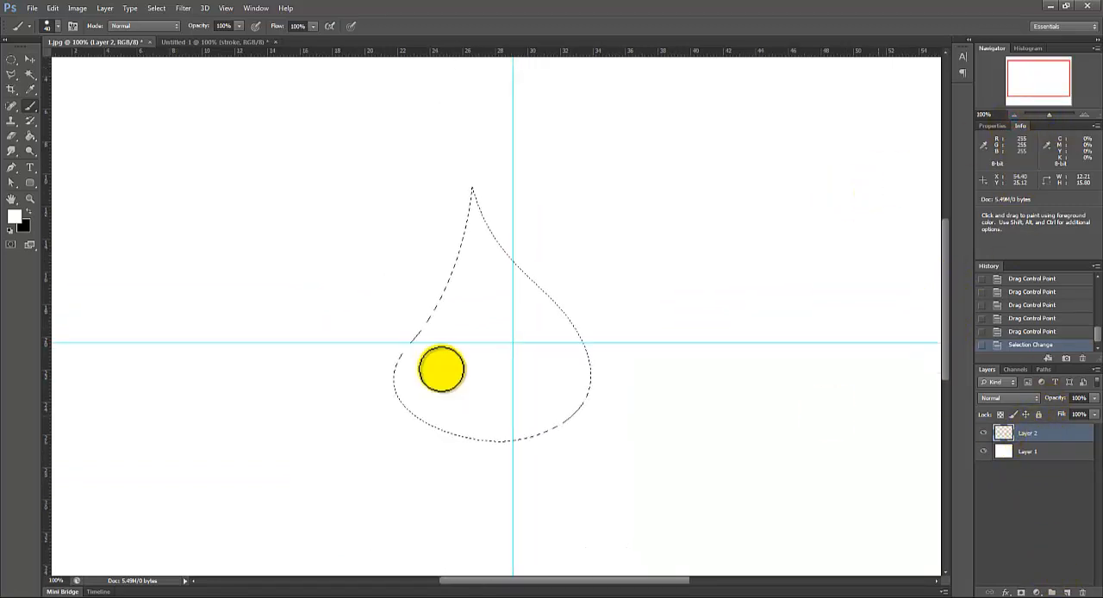
{"action": "left_click", "coordinate": [13, 216]}
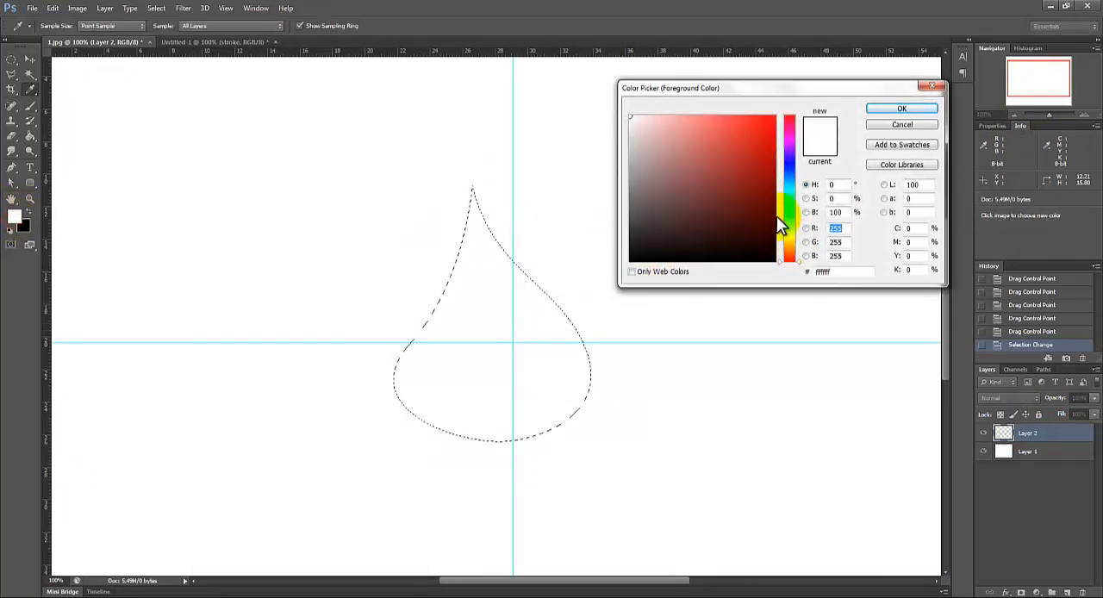
{"action": "left_click", "coordinate": [791, 184]}
{"action": "left_click_drag", "start_coordinate": [792, 180], "coordinate": [786, 177]}
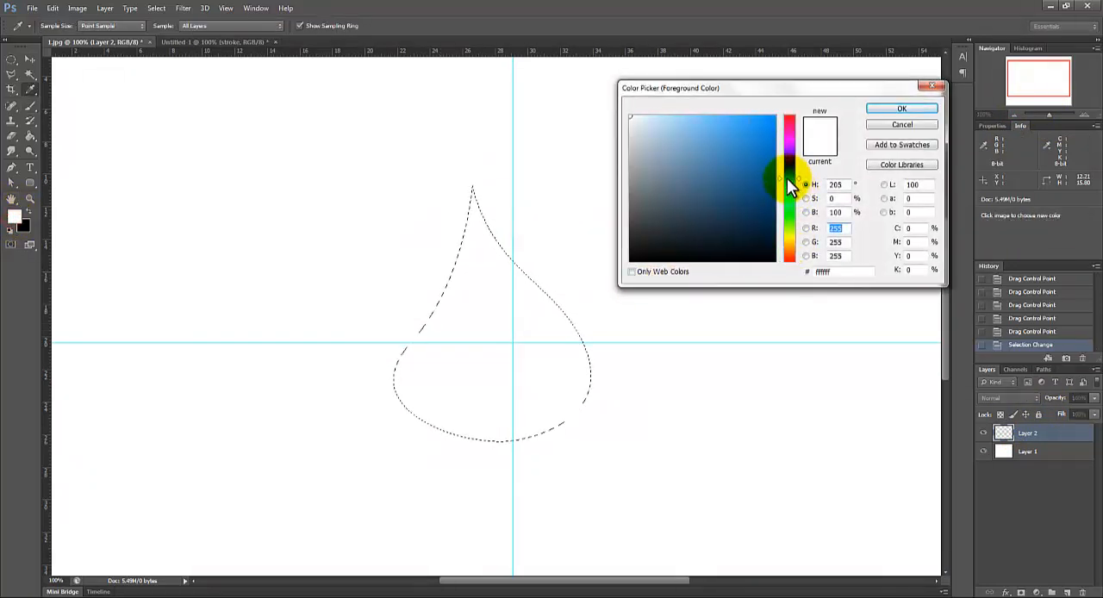
{"action": "left_click", "coordinate": [751, 134]}
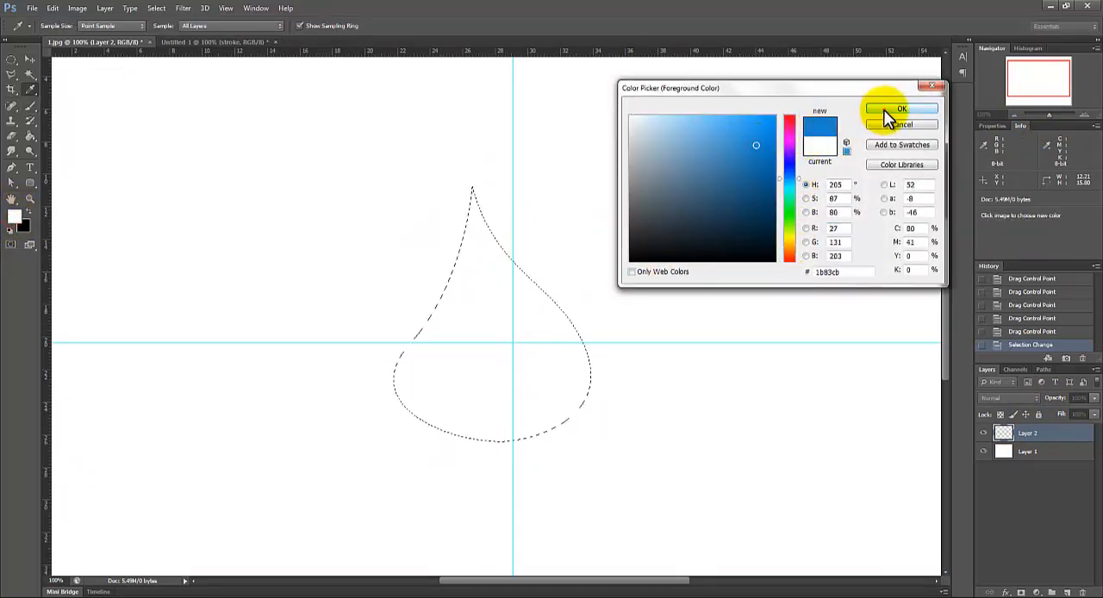
{"action": "left_click", "coordinate": [887, 111]}
Step: Rename Layer 2 as 1
{"action": "key", "text": "b"}
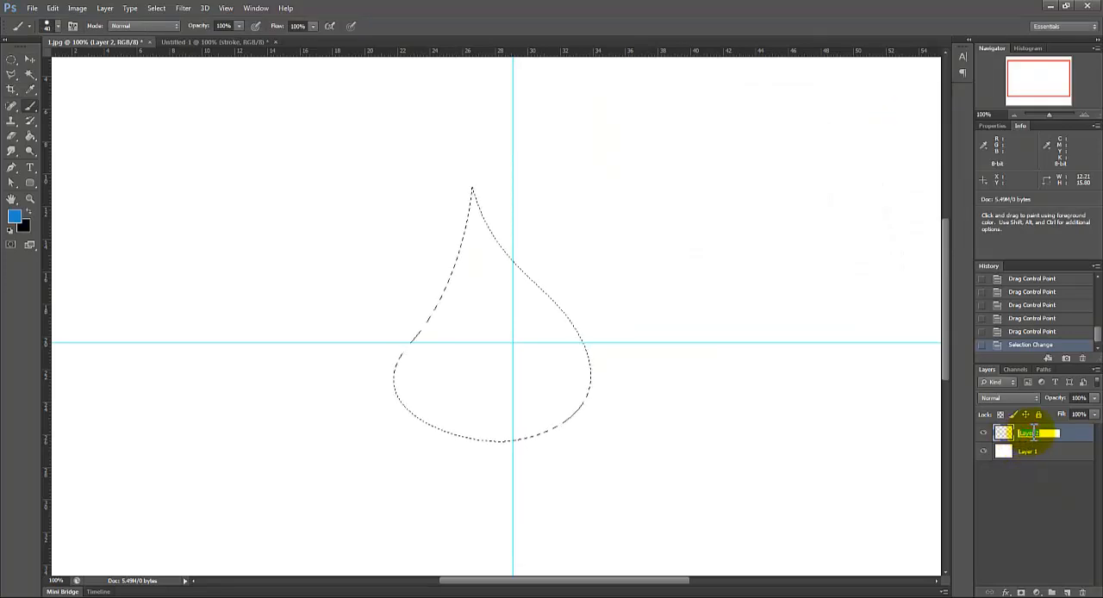
{"action": "type", "text": "1"}
{"action": "key", "text": "Return"}
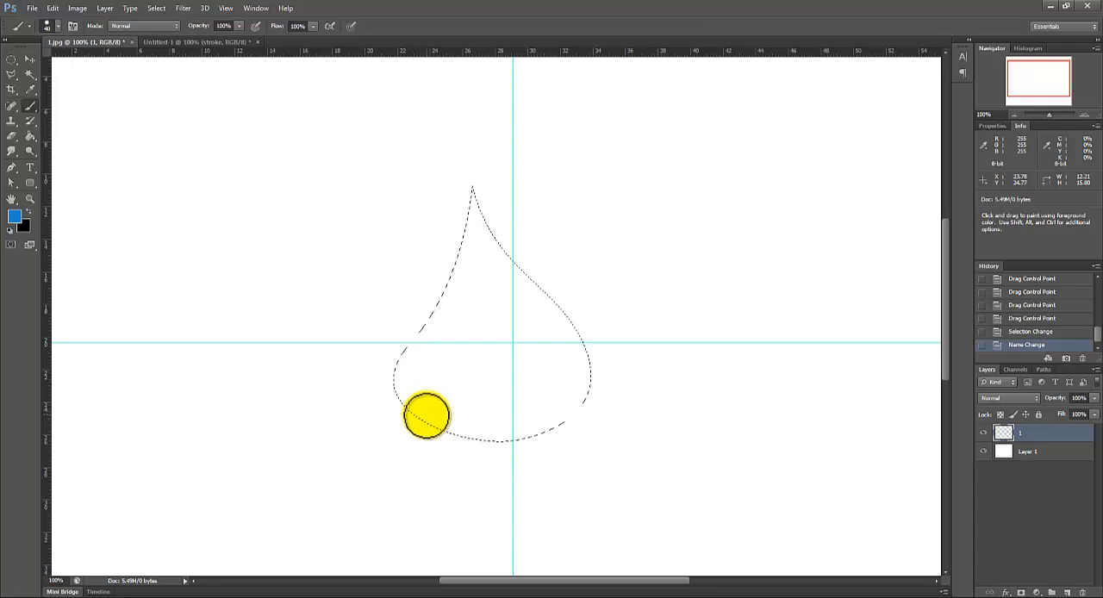
Step: Stamp single blue brush dots scattered across the drop selection, some cut off by its edges, undoing the misplaced ones
{"action": "left_click", "coordinate": [425, 416]}
{"action": "left_click", "coordinate": [488, 408]}
{"action": "left_click", "coordinate": [488, 371]}
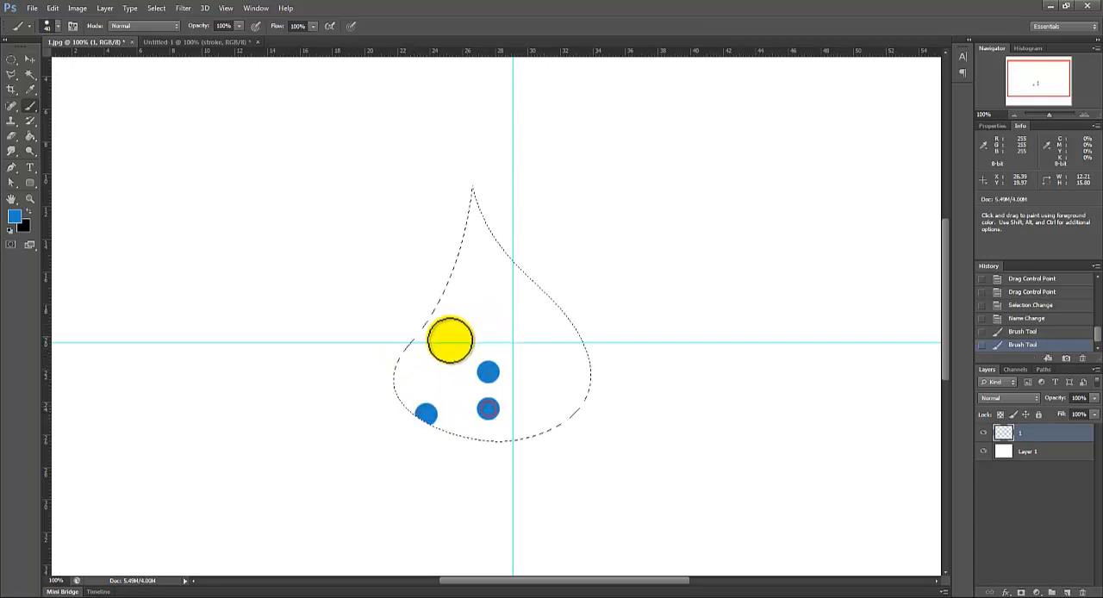
{"action": "key", "text": "ctrl+alt+z"}
{"action": "key", "text": "ctrl+alt+z"}
{"action": "left_click", "coordinate": [450, 350]}
{"action": "left_click", "coordinate": [416, 369]}
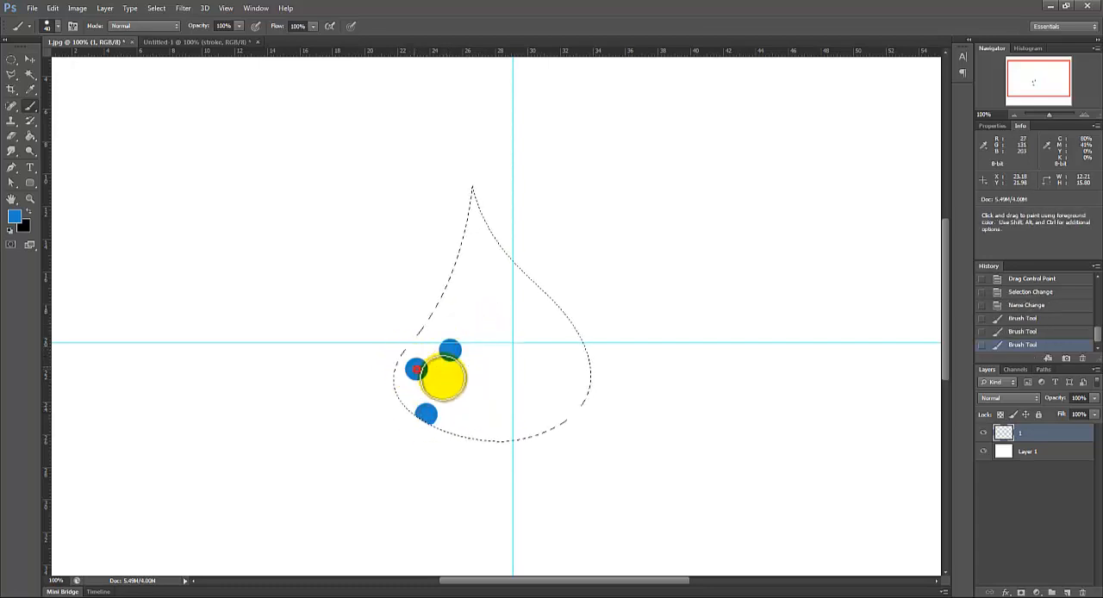
{"action": "key", "text": "ctrl+alt+z"}
{"action": "left_click", "coordinate": [566, 399]}
{"action": "left_click", "coordinate": [497, 409]}
{"action": "left_click", "coordinate": [512, 303]}
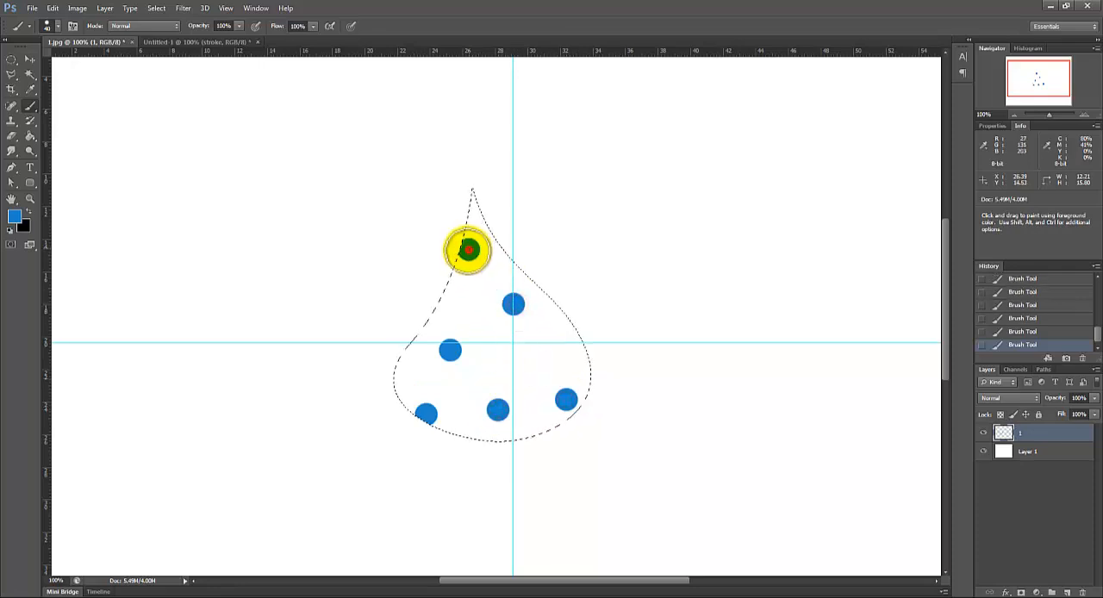
{"action": "left_click", "coordinate": [467, 250]}
{"action": "left_click", "coordinate": [438, 307]}
{"action": "left_click", "coordinate": [397, 355]}
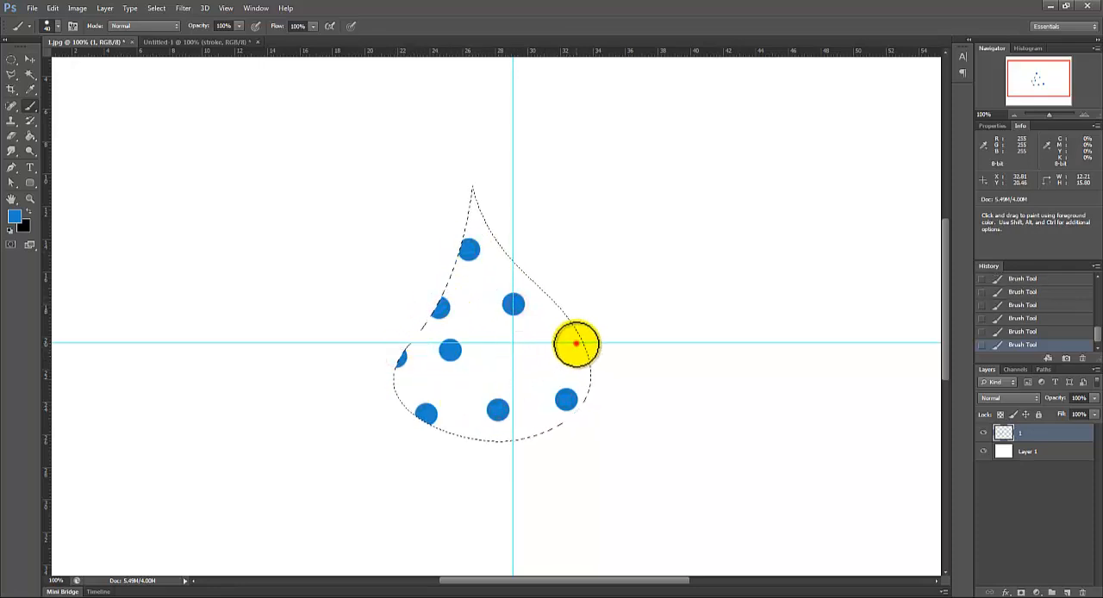
{"action": "left_click", "coordinate": [575, 344]}
{"action": "left_click", "coordinate": [535, 360]}
{"action": "left_click", "coordinate": [477, 296]}
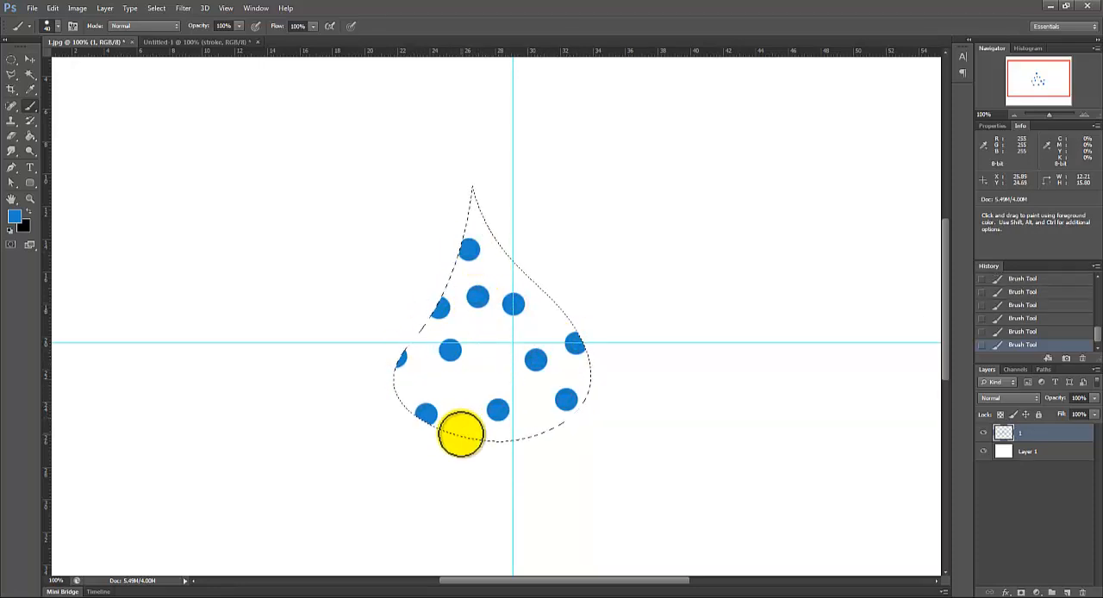
{"action": "left_click", "coordinate": [463, 427]}
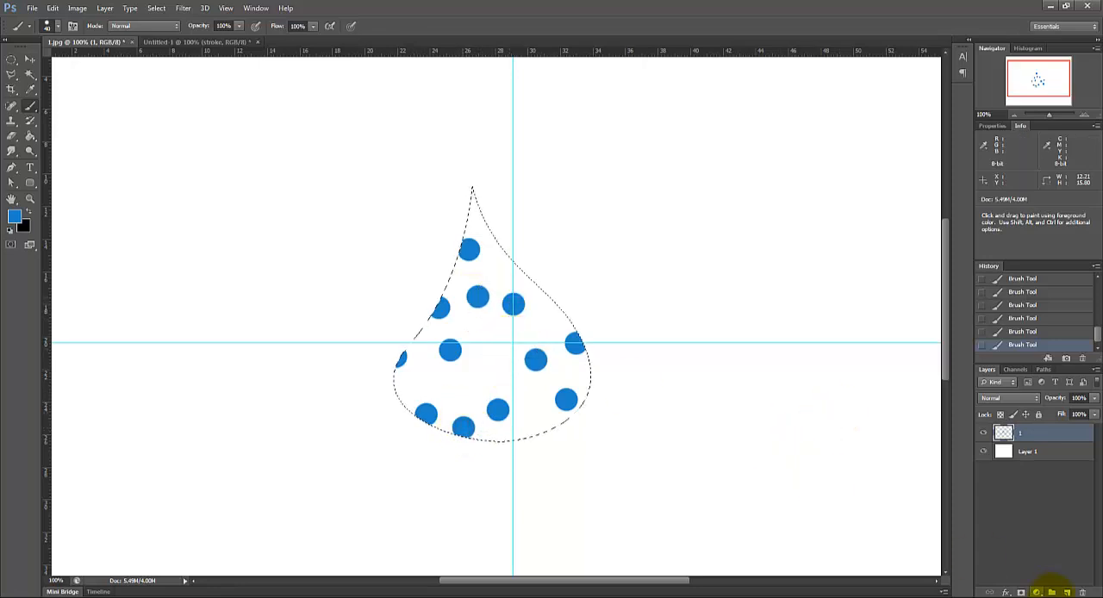
Step: Add a new layer above layer 1 and name it 2
{"action": "left_click", "coordinate": [1068, 593]}
{"action": "double_click", "coordinate": [1030, 432]}
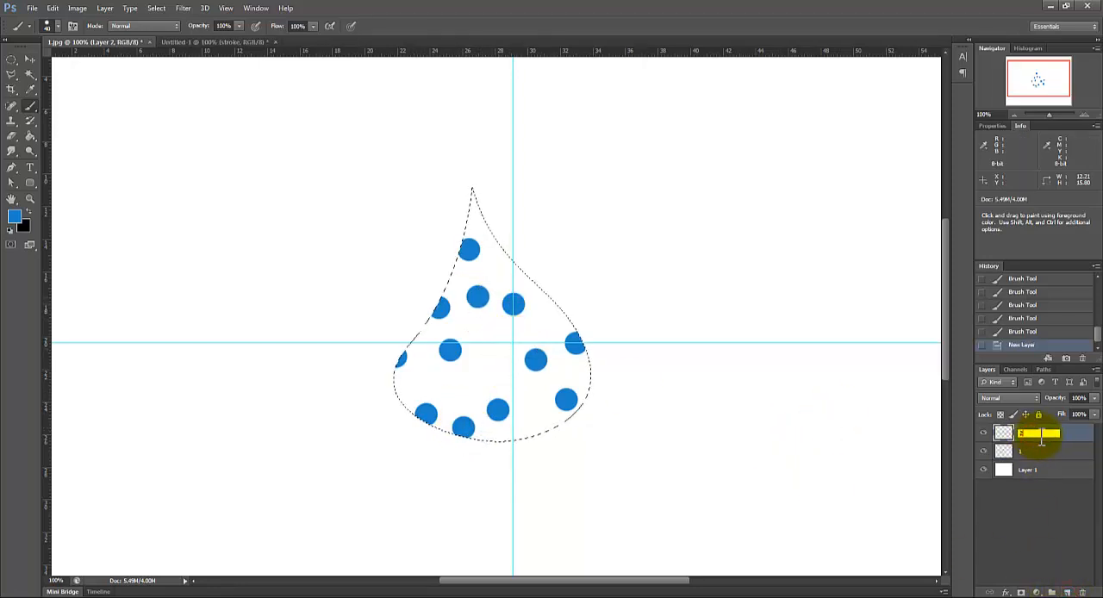
{"action": "type", "text": "2"}
{"action": "left_click", "coordinate": [430, 384]}
Step: Reduce the brush size to 15 px, stamp a small dot near the drop's center, and hide the guides and selection edges
{"action": "right_click", "coordinate": [484, 364]}
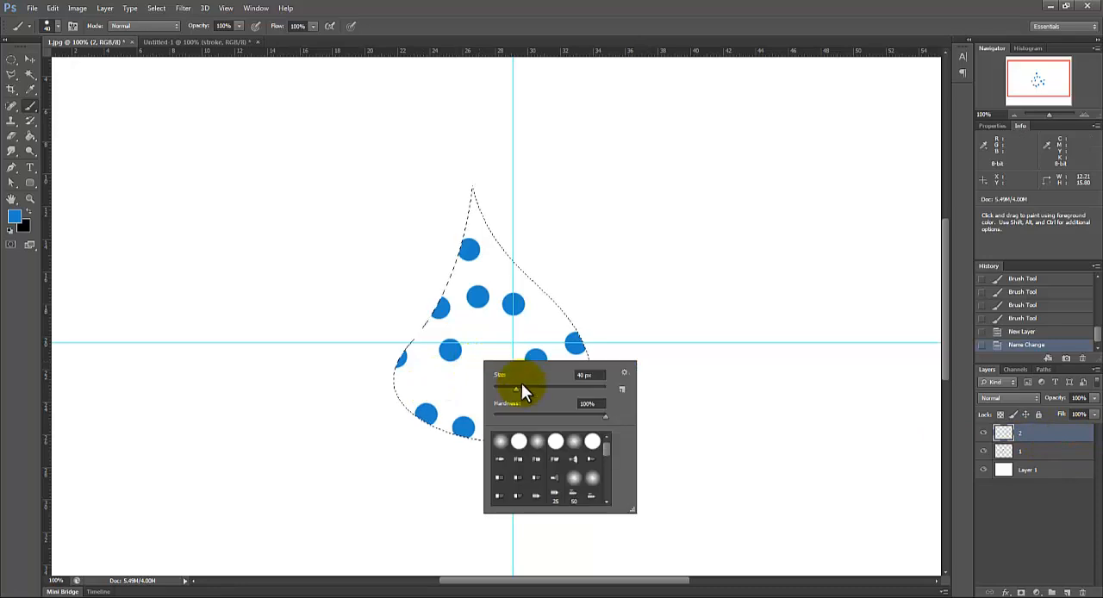
{"action": "left_click_drag", "start_coordinate": [511, 387], "coordinate": [501, 386]}
{"action": "left_click", "coordinate": [480, 342]}
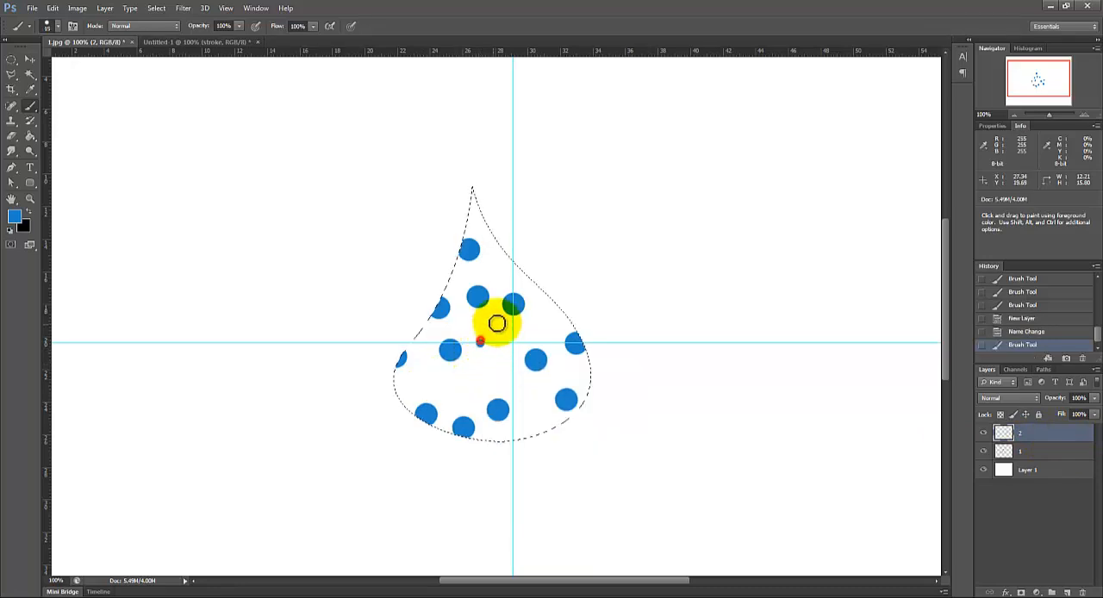
{"action": "key", "text": "ctrl+h"}
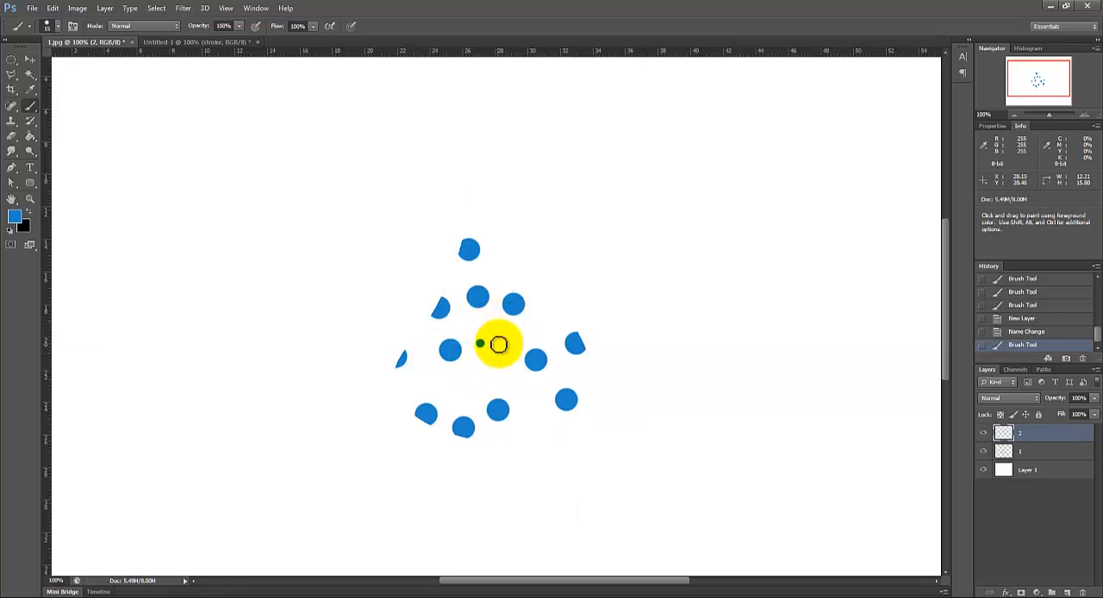
Step: Undo the last small dot, keep layer 2 with its name, and show the guides and selection edges again
{"action": "key", "text": "ctrl"}
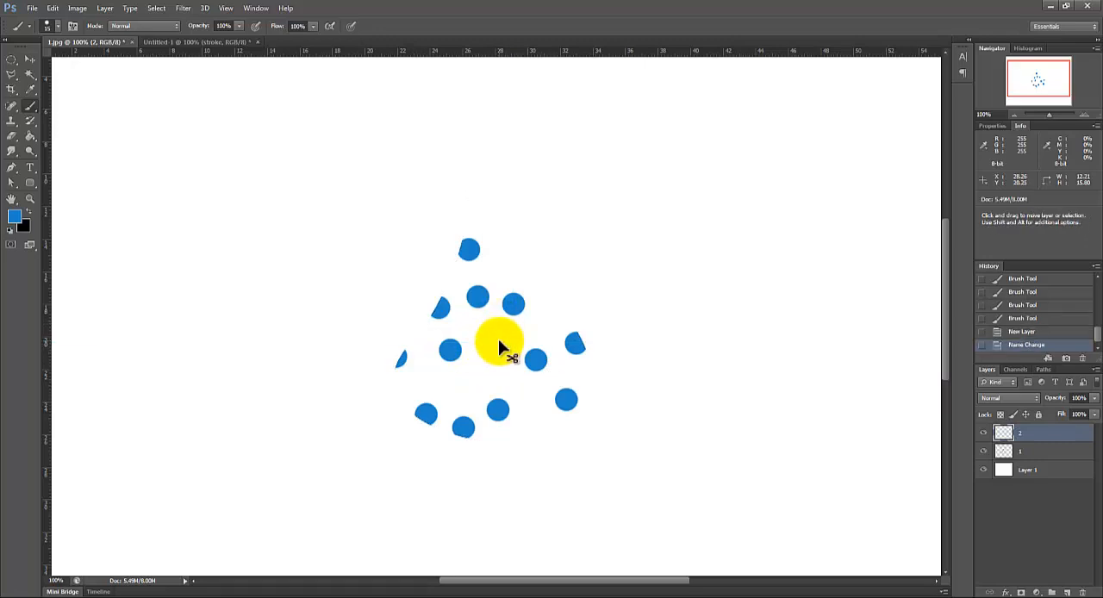
{"action": "left_click", "coordinate": [1036, 335]}
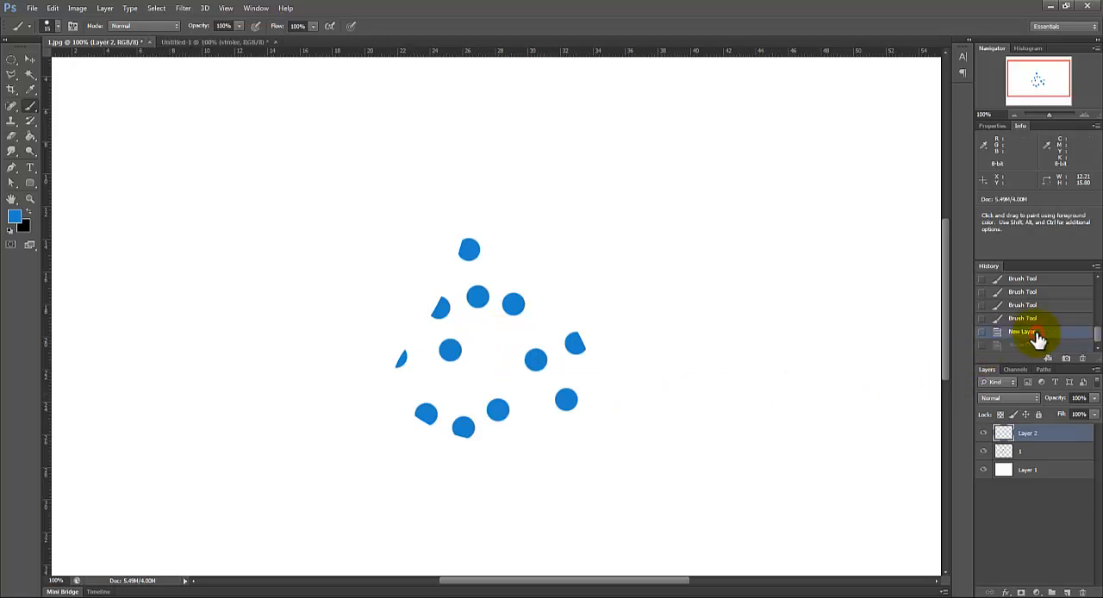
{"action": "left_click", "coordinate": [1040, 345]}
{"action": "key", "text": "ctrl+h"}
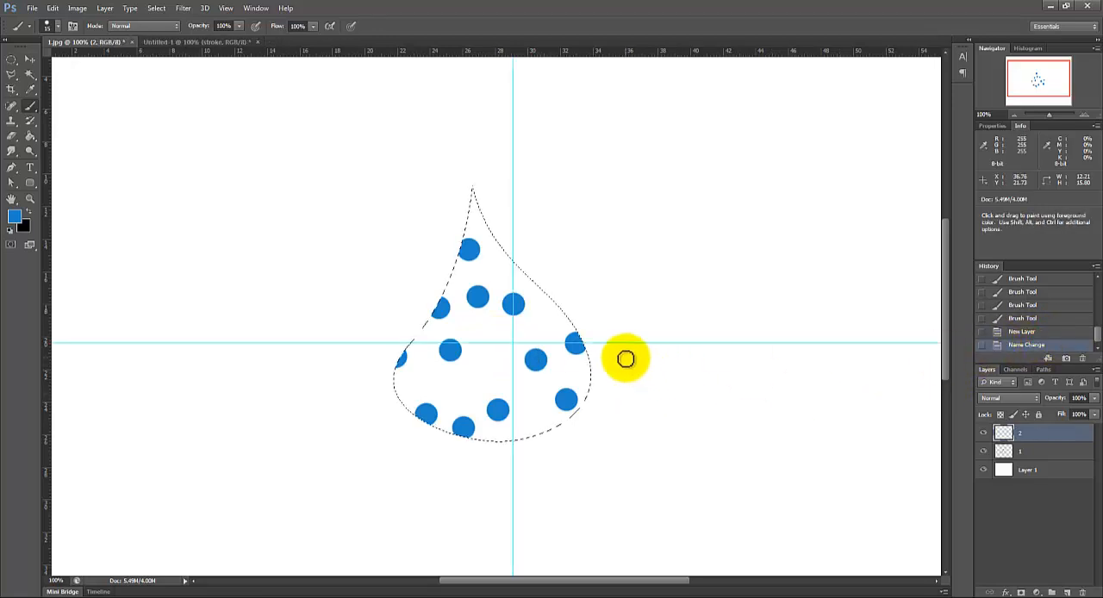
{"action": "left_click", "coordinate": [1039, 333]}
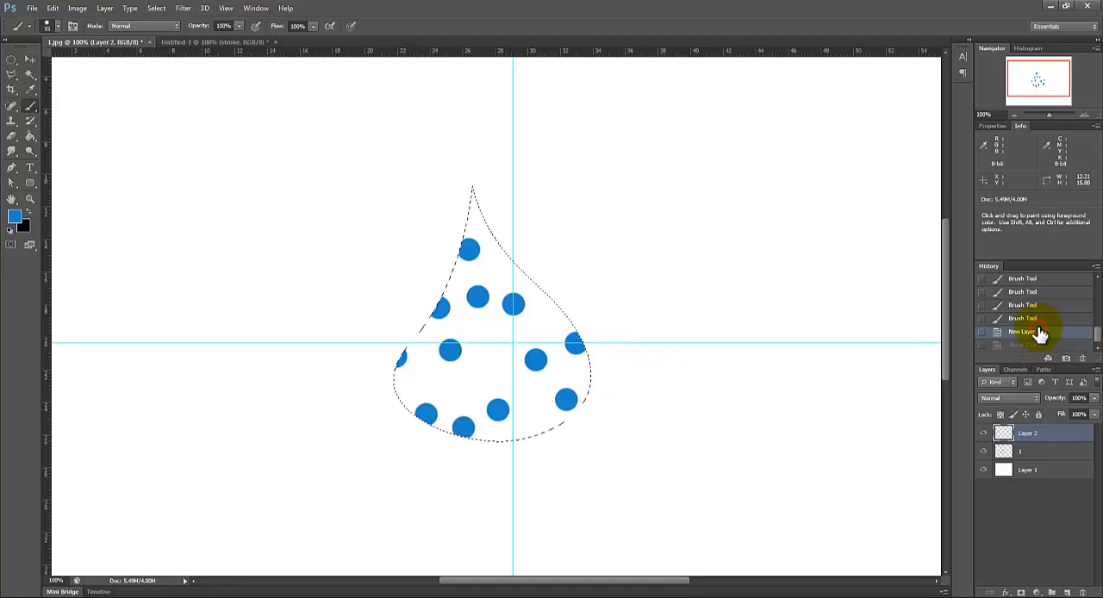
{"action": "left_click", "coordinate": [1044, 319]}
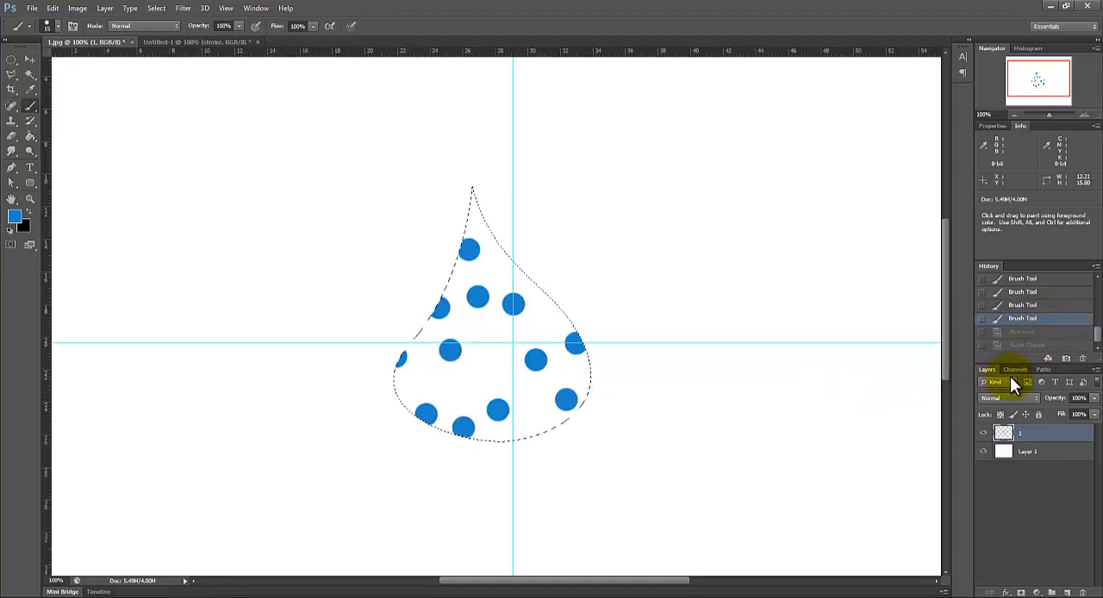
{"action": "left_click", "coordinate": [1032, 345]}
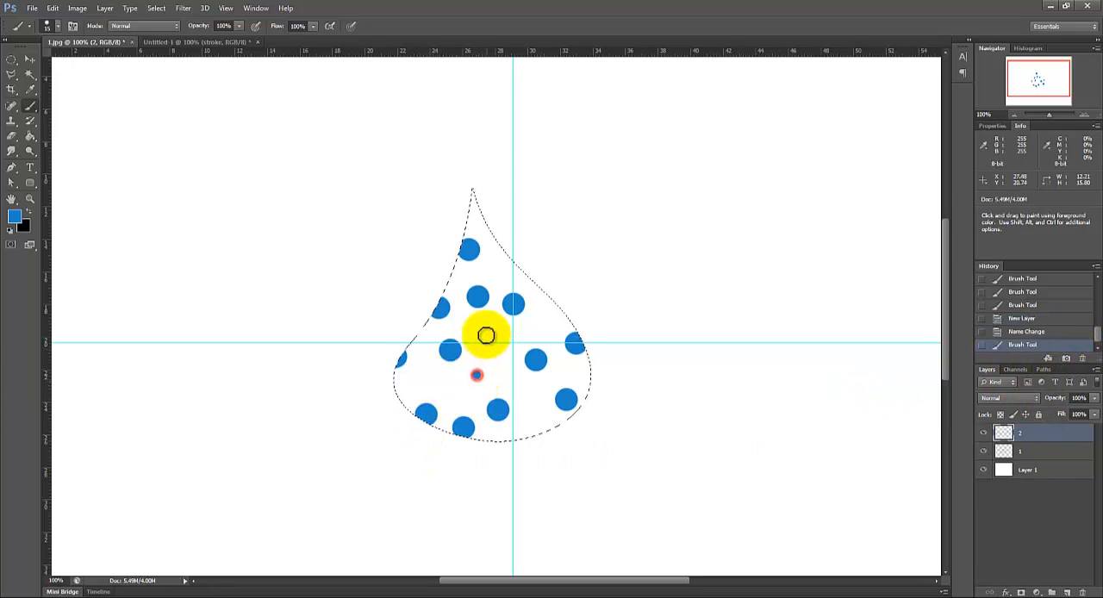
Step: Stamp 15 px blue dots on layer 2 in the gaps and along the edges of the drop selection, undoing the misplaced ones
{"action": "left_click", "coordinate": [485, 333]}
{"action": "left_click", "coordinate": [432, 332]}
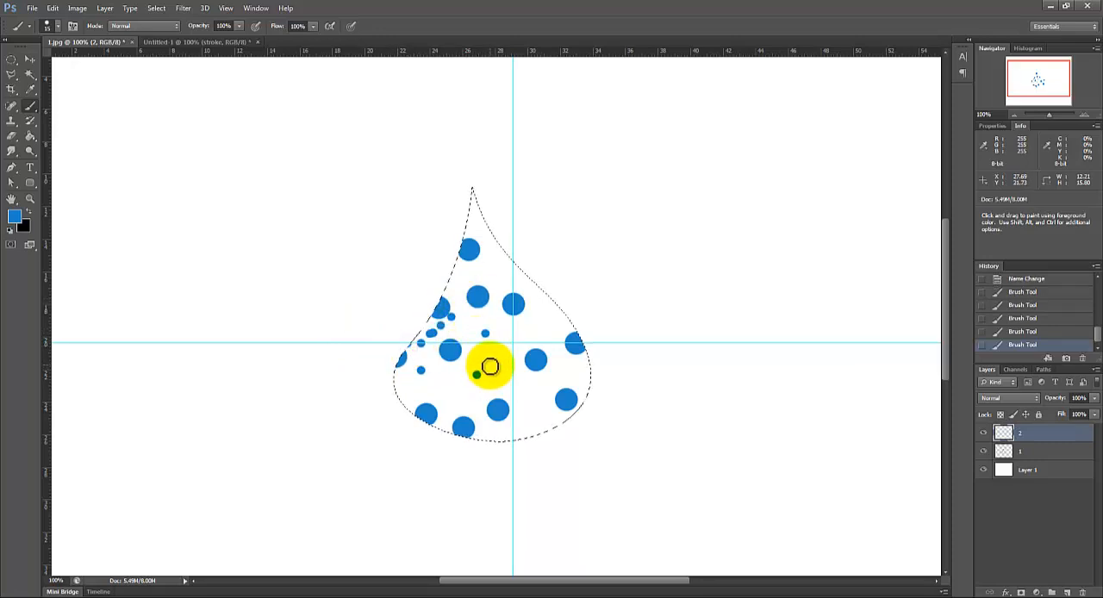
{"action": "key", "text": "ctrl+z"}
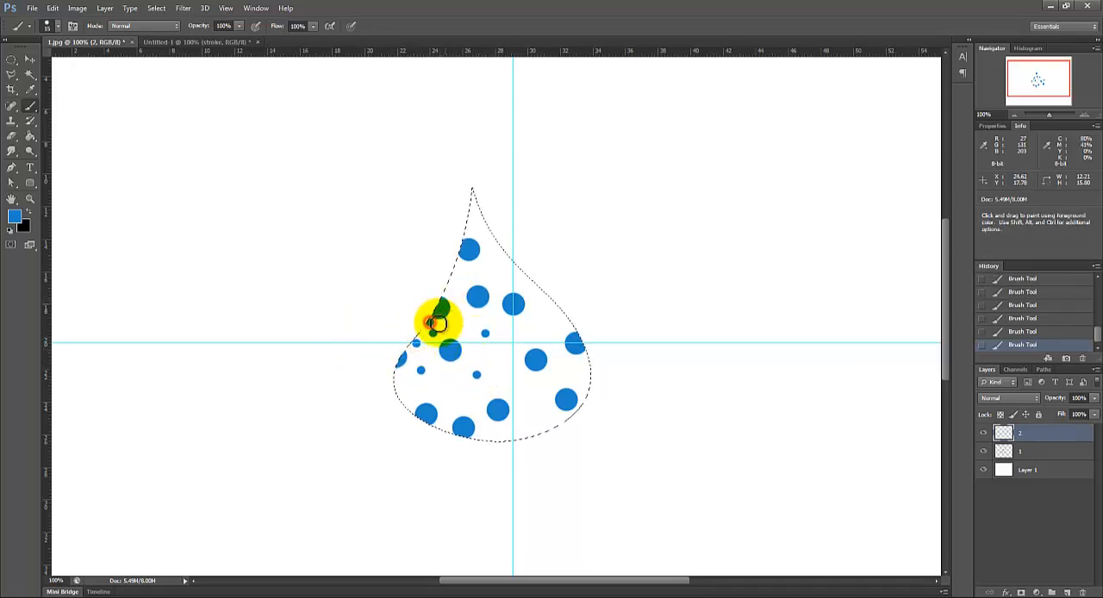
{"action": "left_click", "coordinate": [513, 434]}
{"action": "left_click", "coordinate": [527, 433]}
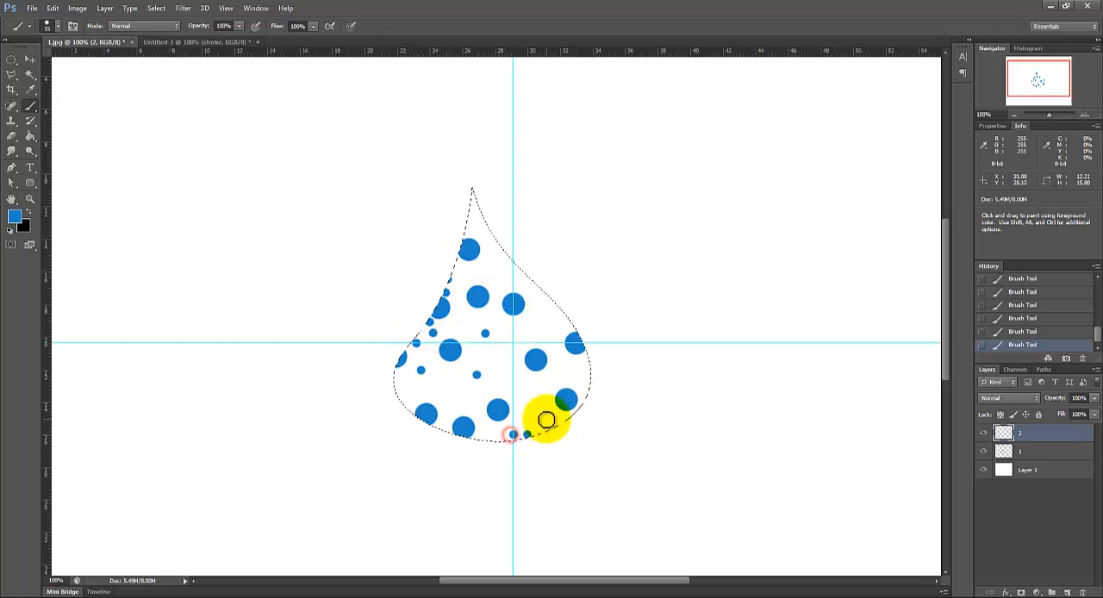
{"action": "left_click", "coordinate": [558, 422]}
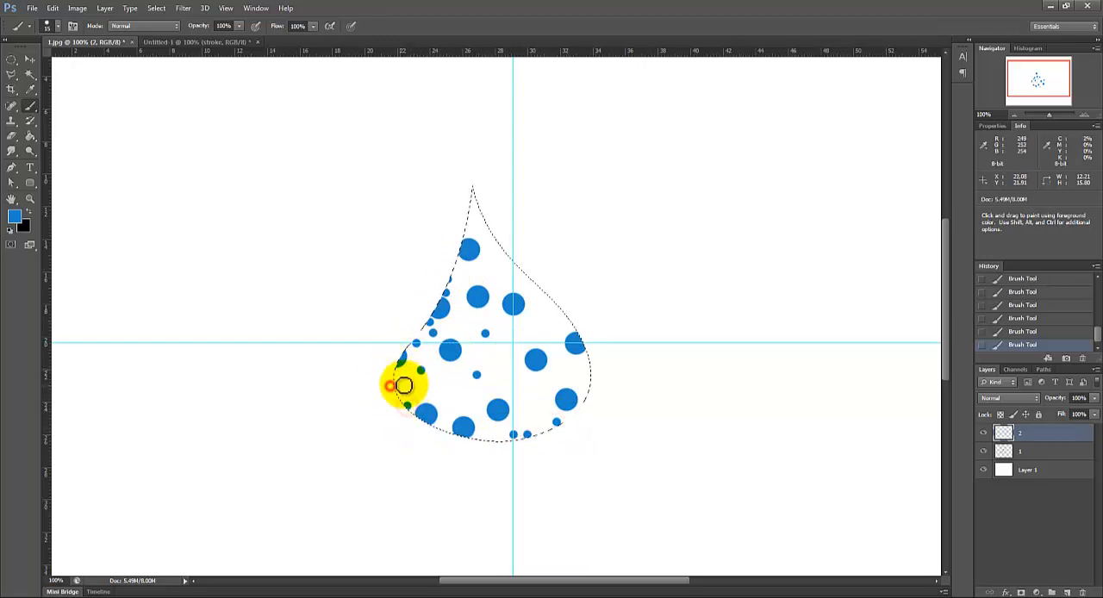
{"action": "left_click", "coordinate": [451, 391]}
{"action": "left_click", "coordinate": [558, 318]}
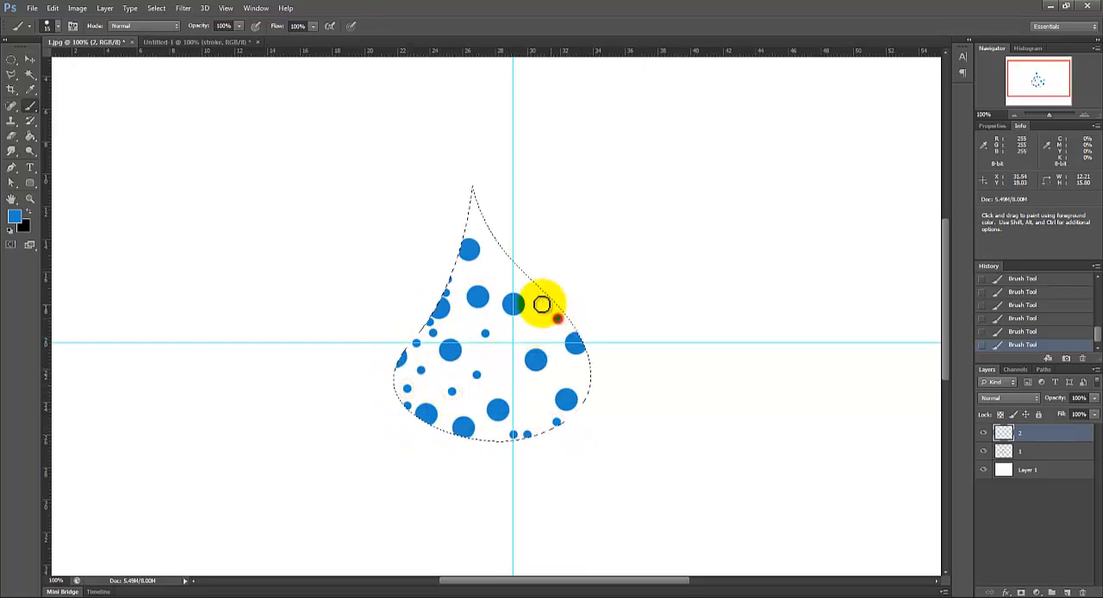
{"action": "left_click", "coordinate": [507, 278]}
{"action": "left_click", "coordinate": [503, 264]}
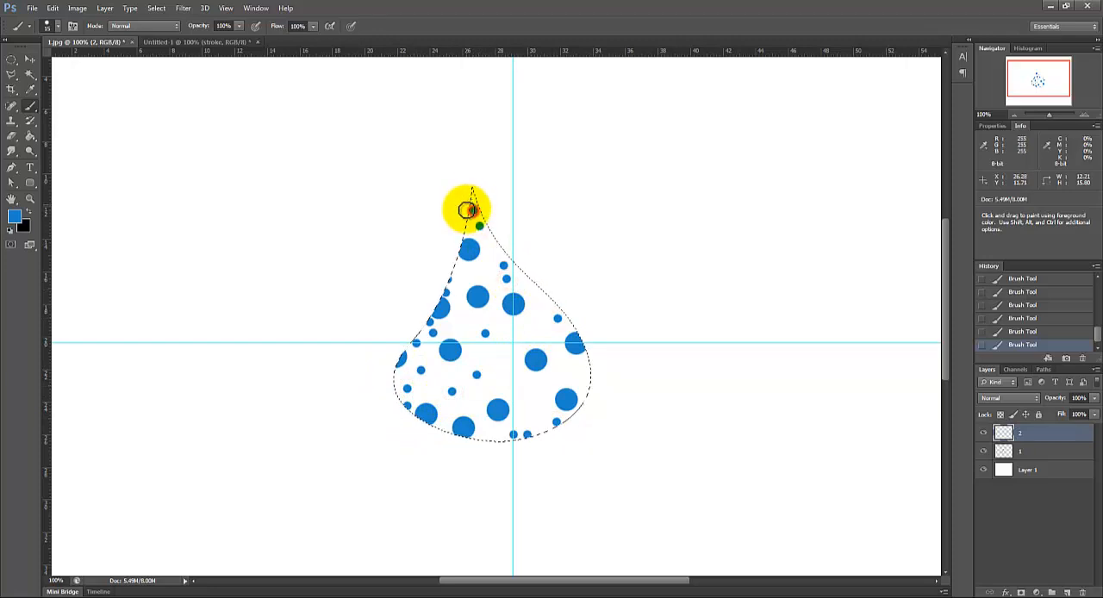
{"action": "left_click", "coordinate": [461, 321]}
{"action": "left_click", "coordinate": [527, 337]}
{"action": "left_click", "coordinate": [508, 370]}
{"action": "left_click", "coordinate": [507, 383]}
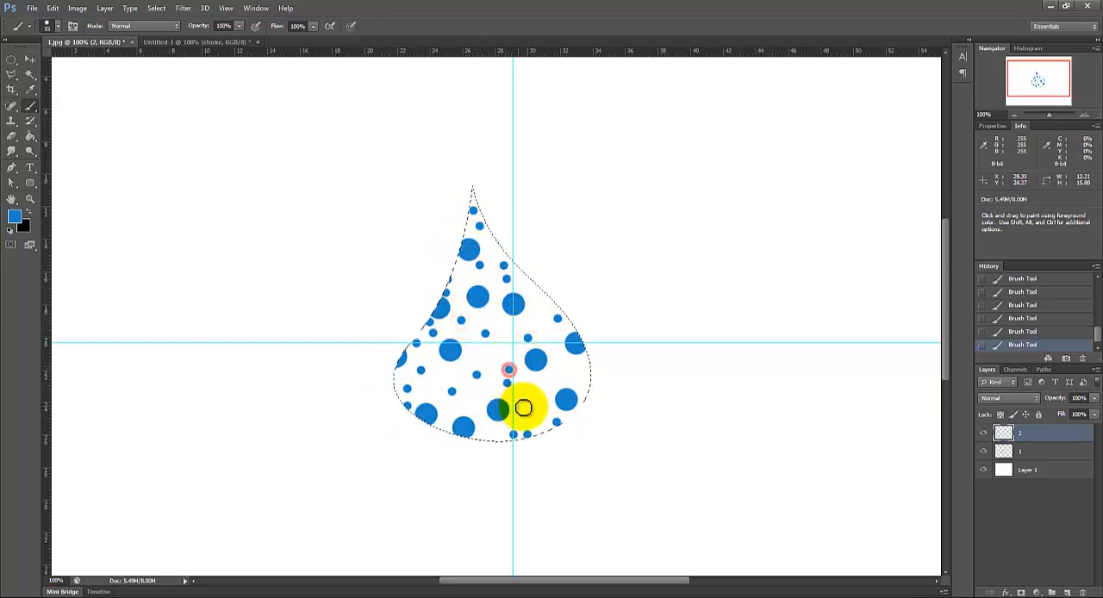
{"action": "left_click", "coordinate": [537, 404]}
{"action": "left_click", "coordinate": [563, 371]}
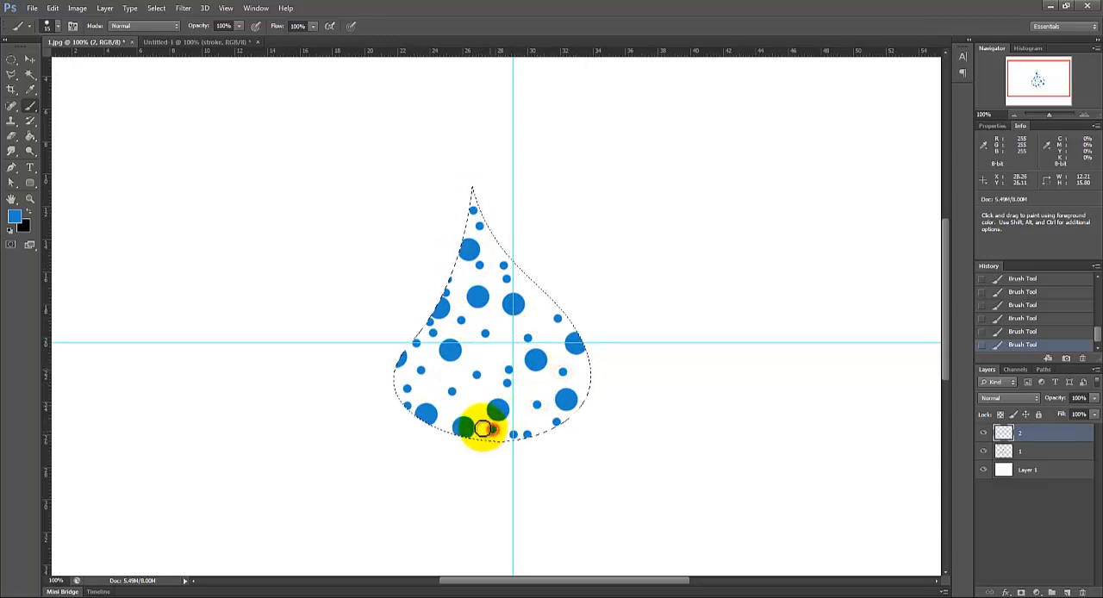
{"action": "left_click", "coordinate": [497, 353]}
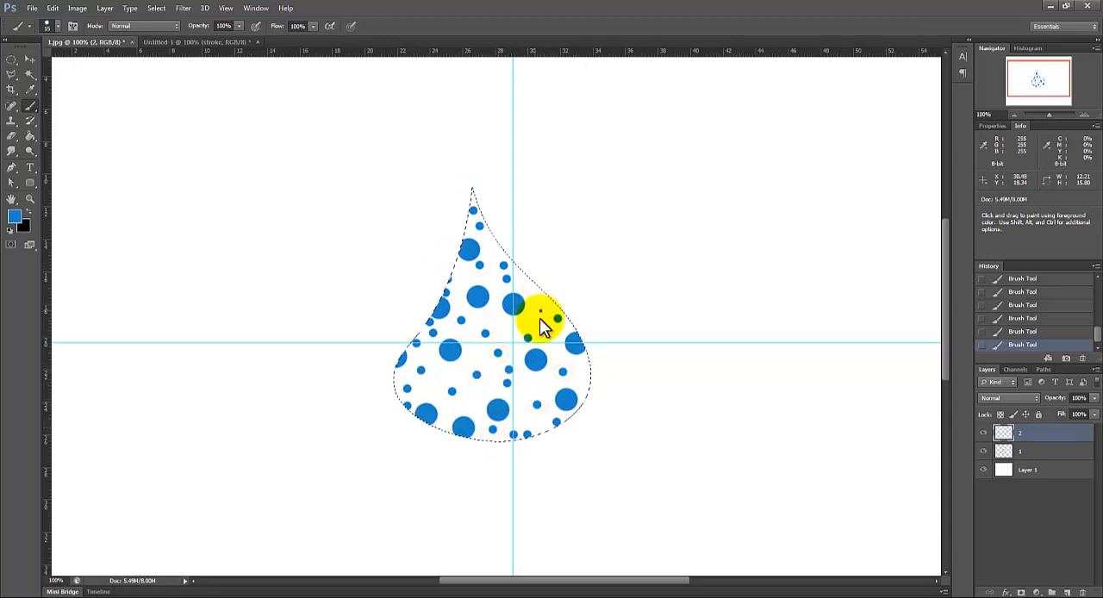
Step: Set the brush size to 80 px, add a new layer above layer 2 and name it 3
{"action": "right_click", "coordinate": [540, 314]}
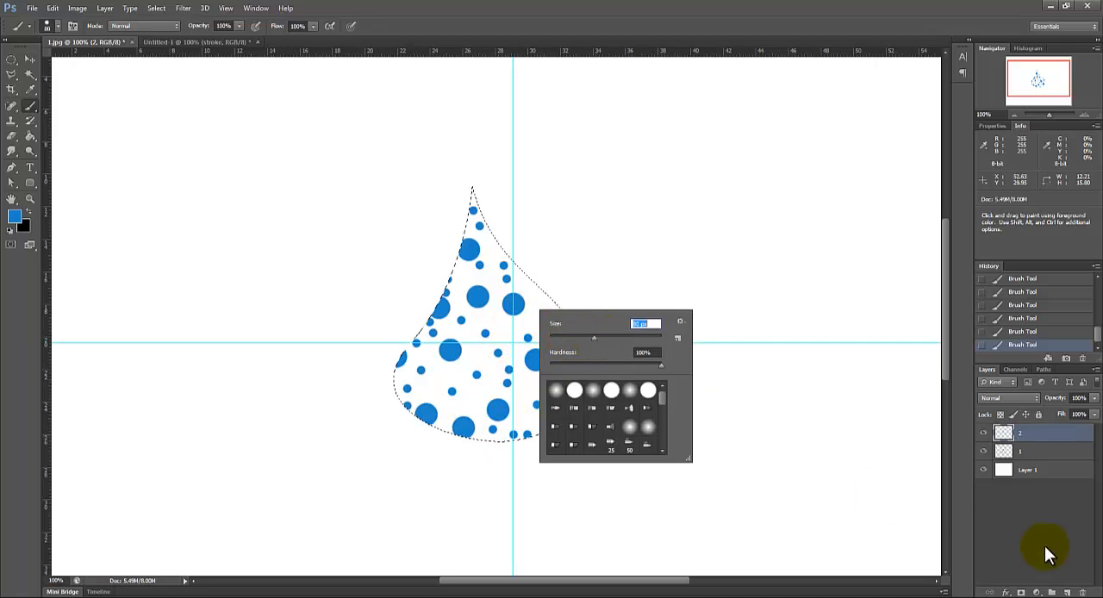
{"action": "left_click", "coordinate": [1067, 592]}
{"action": "double_click", "coordinate": [1029, 434]}
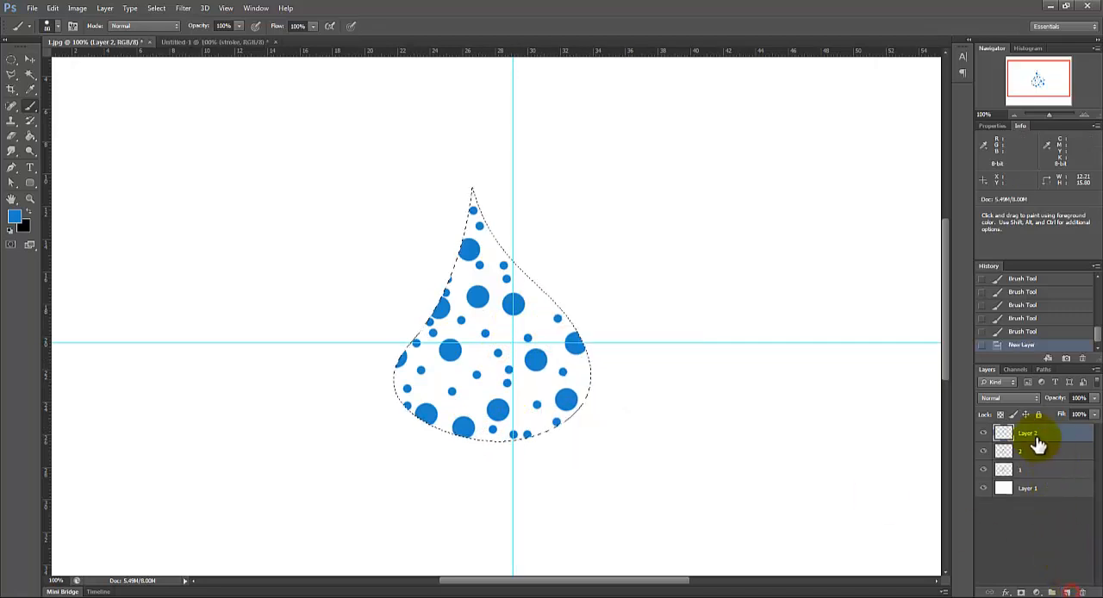
{"action": "type", "text": "3"}
{"action": "key", "text": "Return"}
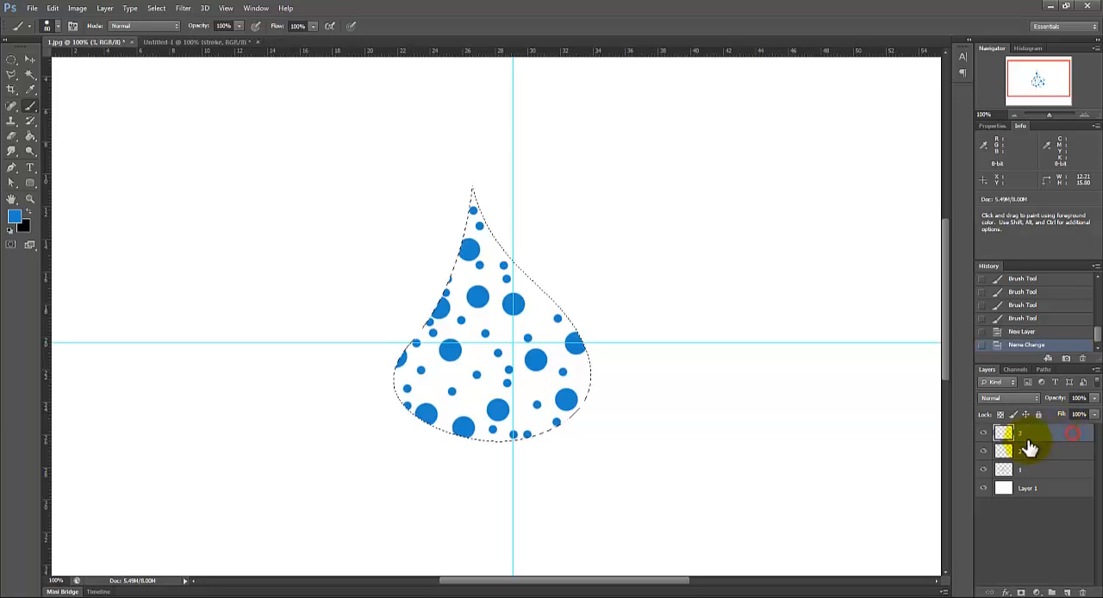
Step: Stamp three large 80 px dots at the drop's center, lower left and upper part, undoing the misplaced ones
{"action": "left_click", "coordinate": [481, 391]}
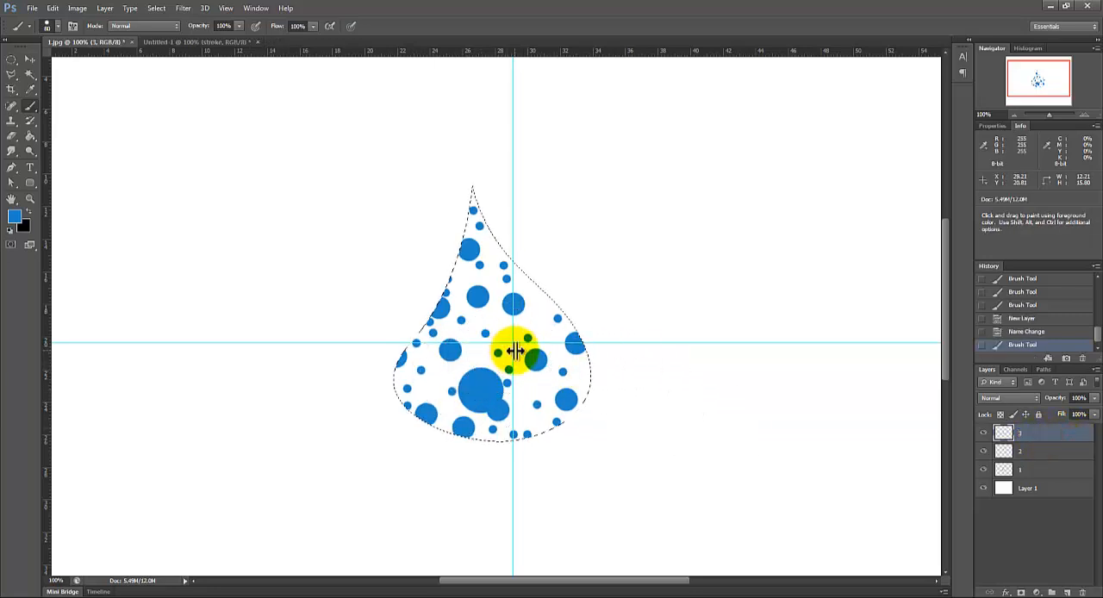
{"action": "key", "text": "ctrl+z"}
{"action": "left_click", "coordinate": [486, 353]}
{"action": "left_click", "coordinate": [429, 381]}
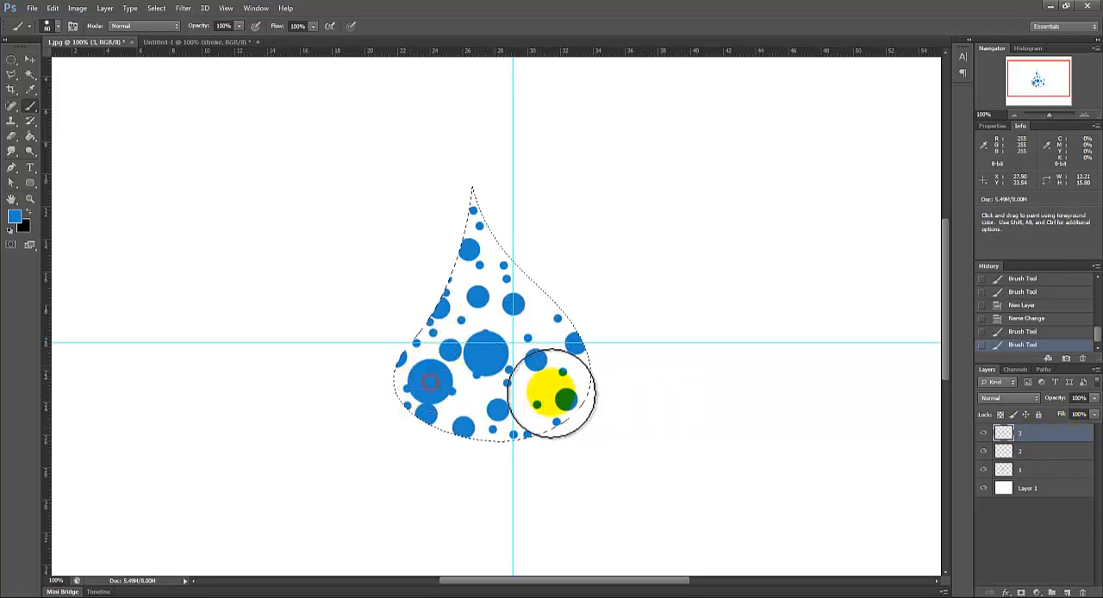
{"action": "left_click", "coordinate": [567, 377]}
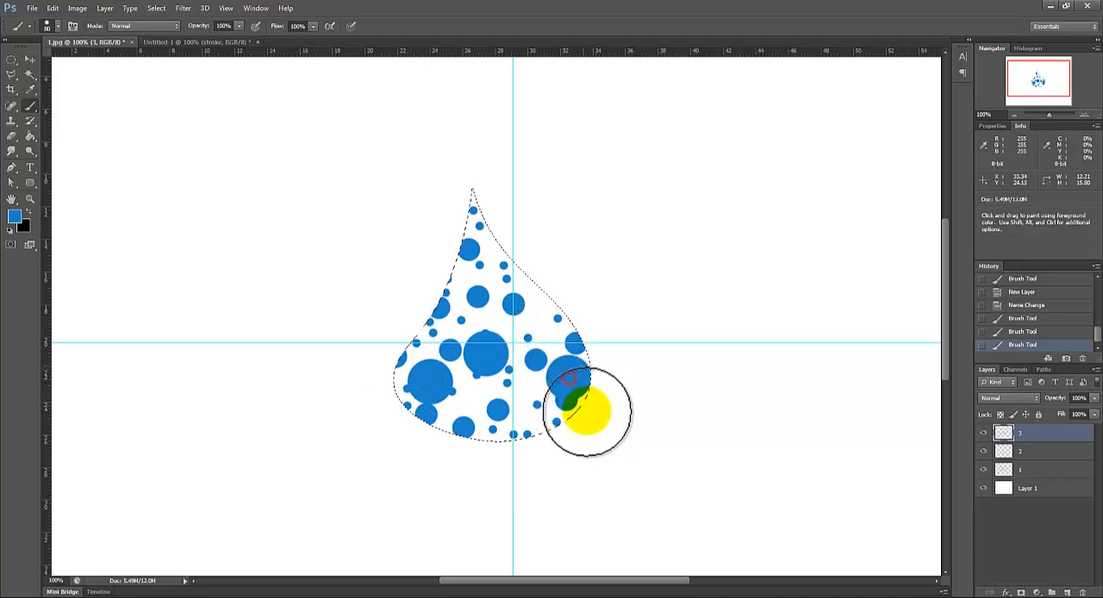
{"action": "key", "text": "v"}
{"action": "left_click_drag", "start_coordinate": [559, 379], "coordinate": [478, 259]}
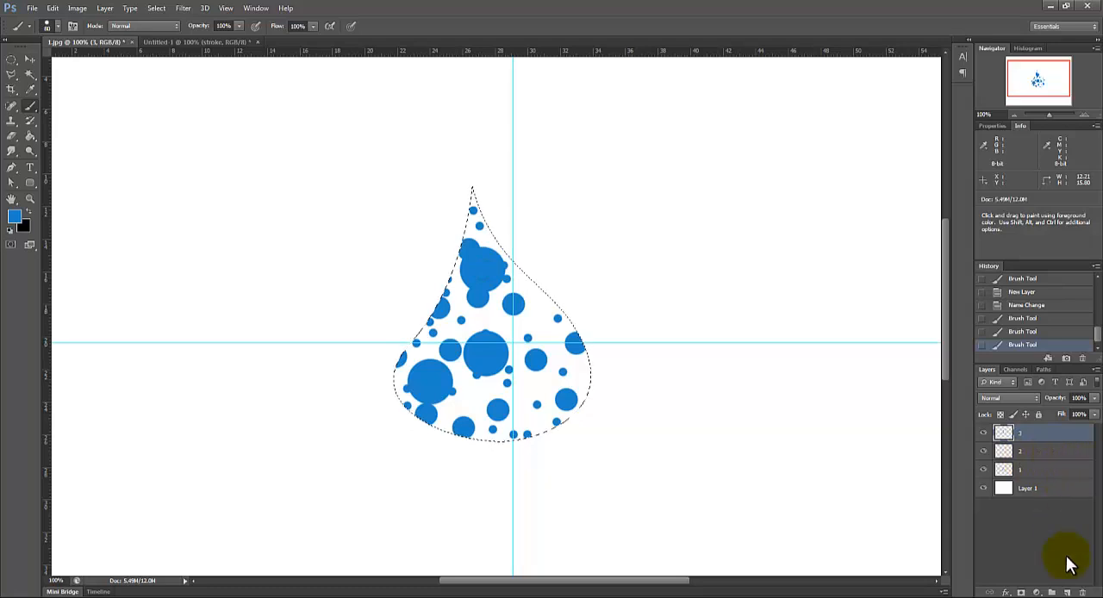
Step: Add a new layer above layer 3 and name it 4
{"action": "left_click", "coordinate": [1067, 593]}
{"action": "double_click", "coordinate": [1028, 433]}
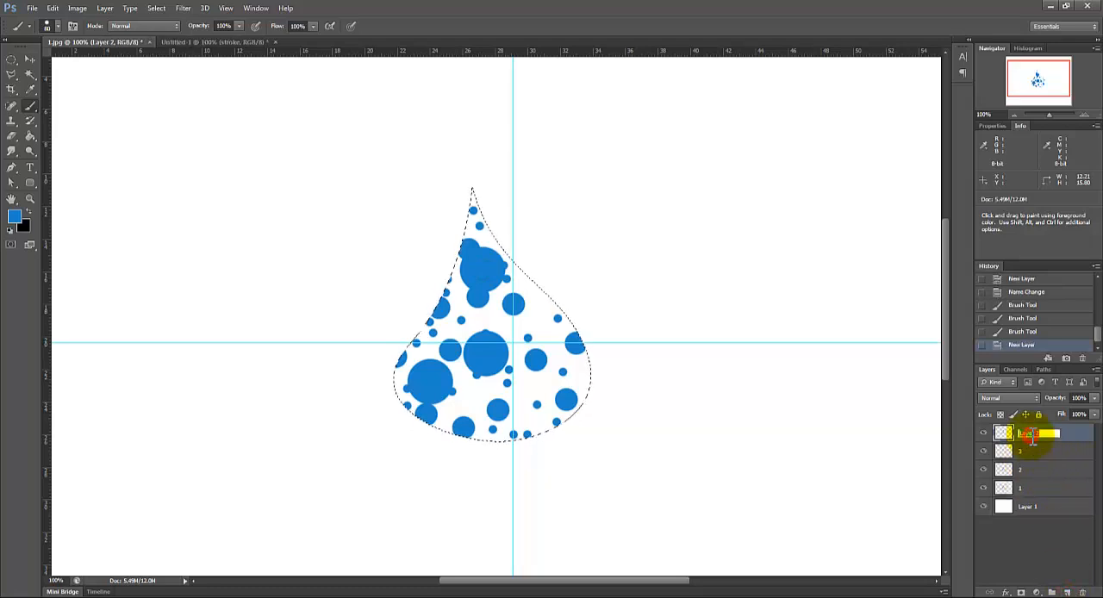
{"action": "type", "text": "4"}
{"action": "key", "text": "Return"}
Step: Reduce the brush size to 10 px and stamp small dots in the drop's upper middle and near its right edge
{"action": "right_click", "coordinate": [536, 337]}
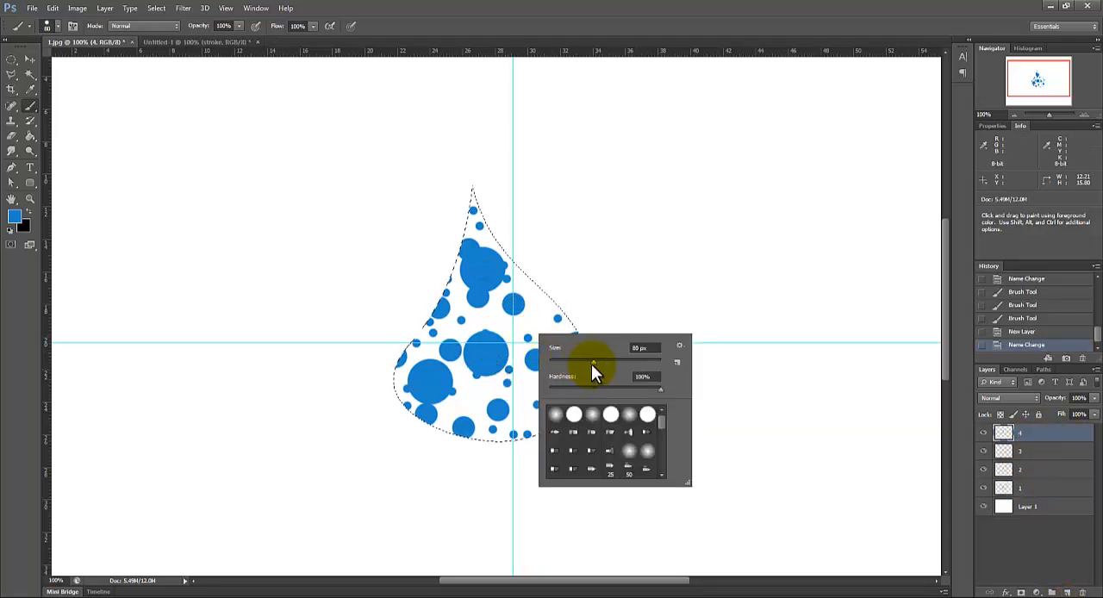
{"action": "left_click_drag", "start_coordinate": [593, 363], "coordinate": [559, 357]}
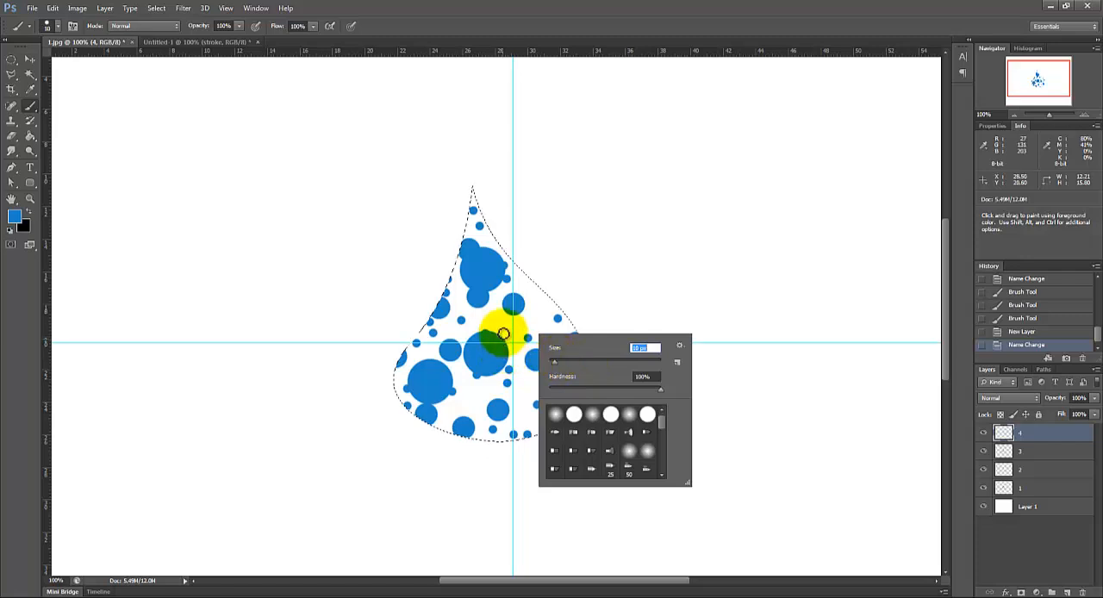
{"action": "left_click", "coordinate": [513, 331]}
{"action": "left_click", "coordinate": [541, 325]}
{"action": "left_click", "coordinate": [547, 319]}
{"action": "left_click", "coordinate": [534, 306]}
{"action": "left_click", "coordinate": [540, 314]}
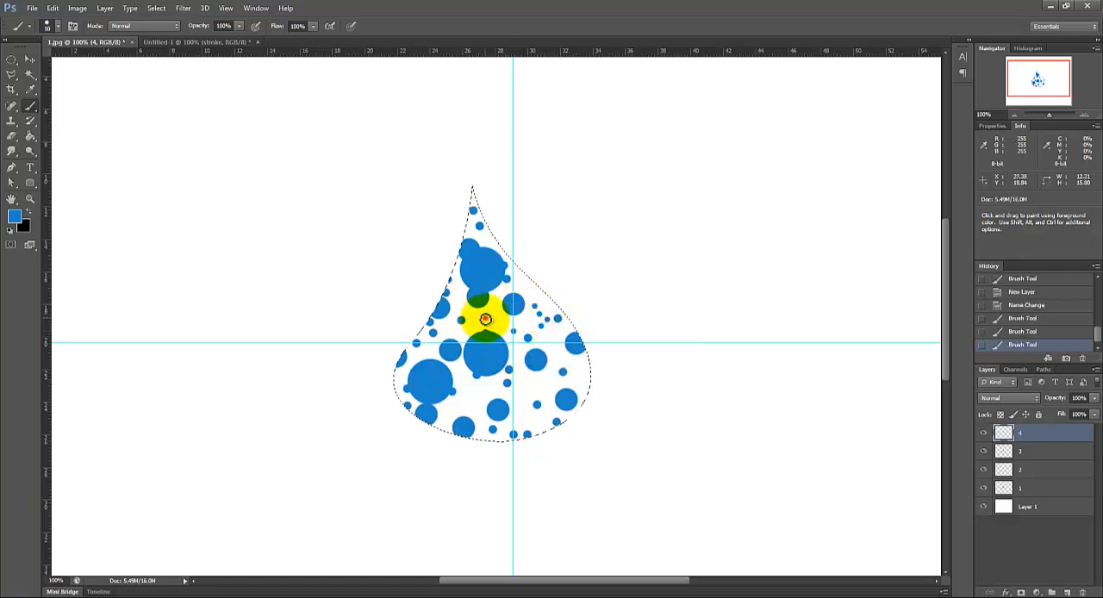
{"action": "left_click", "coordinate": [485, 318]}
{"action": "left_click", "coordinate": [492, 310]}
Step: Reduce the brush size to 7 px and stamp tiny dots along the drop's tip and edges and in the gaps between larger dots
{"action": "right_click", "coordinate": [535, 354]}
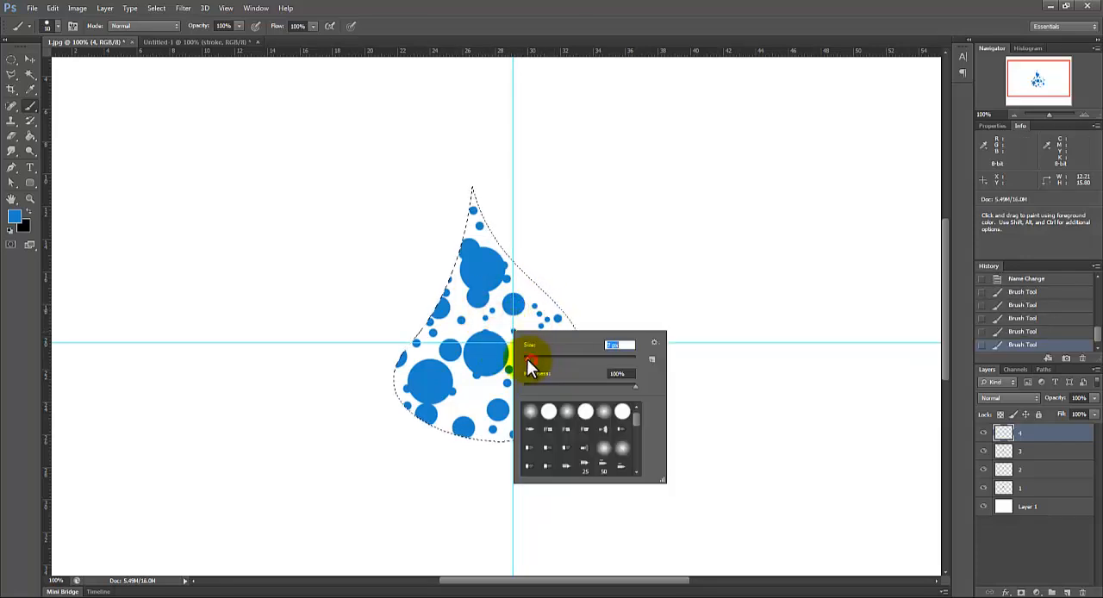
{"action": "left_click", "coordinate": [475, 203]}
{"action": "left_click", "coordinate": [474, 196]}
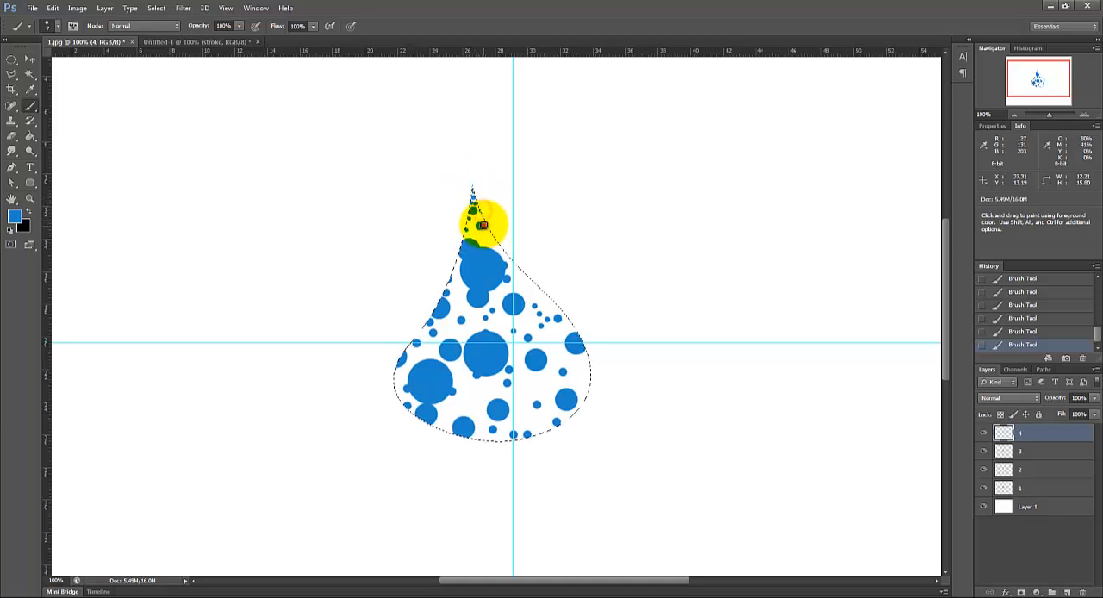
{"action": "left_click", "coordinate": [492, 245]}
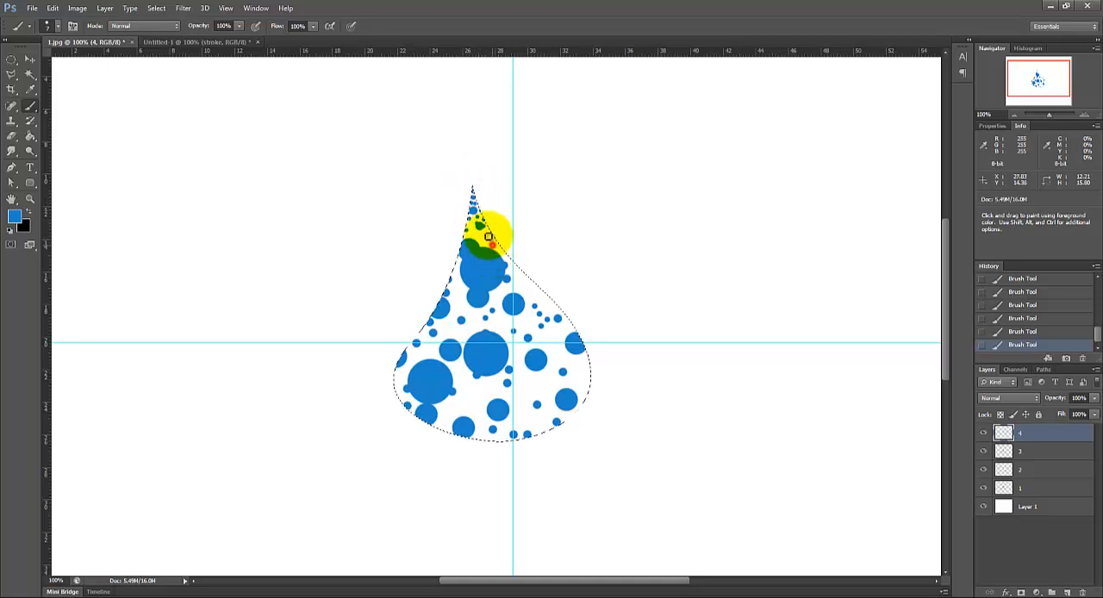
{"action": "left_click", "coordinate": [532, 298]}
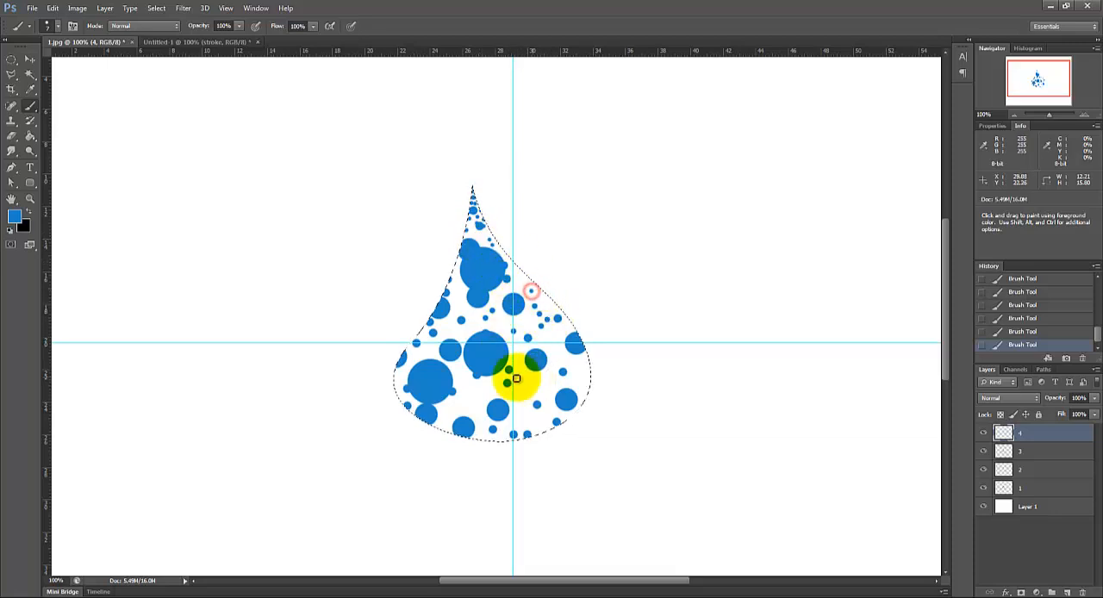
{"action": "left_click", "coordinate": [487, 387]}
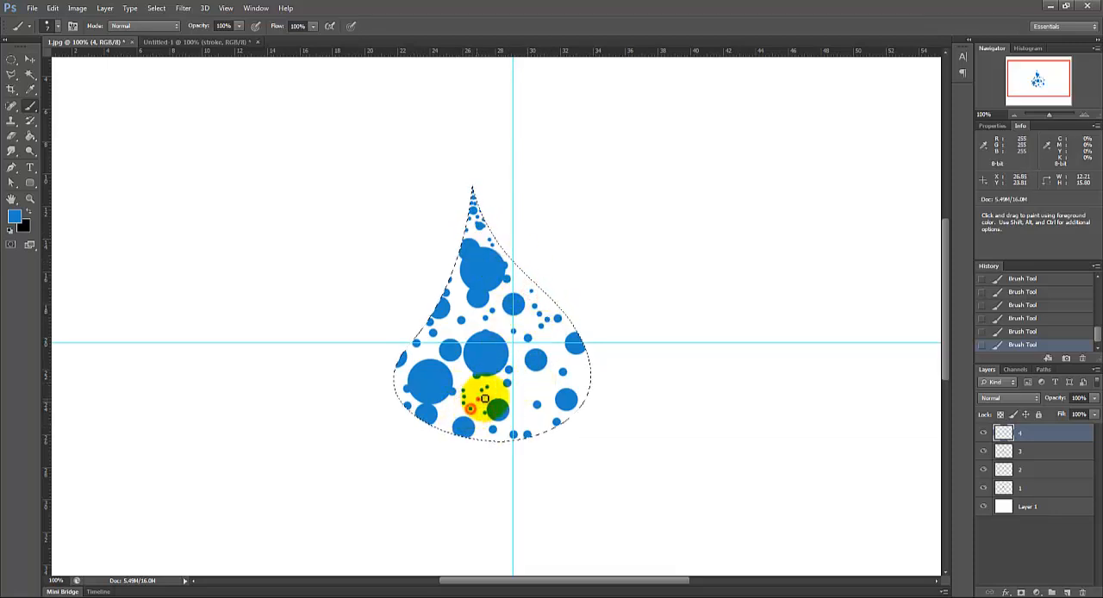
{"action": "left_click", "coordinate": [478, 398]}
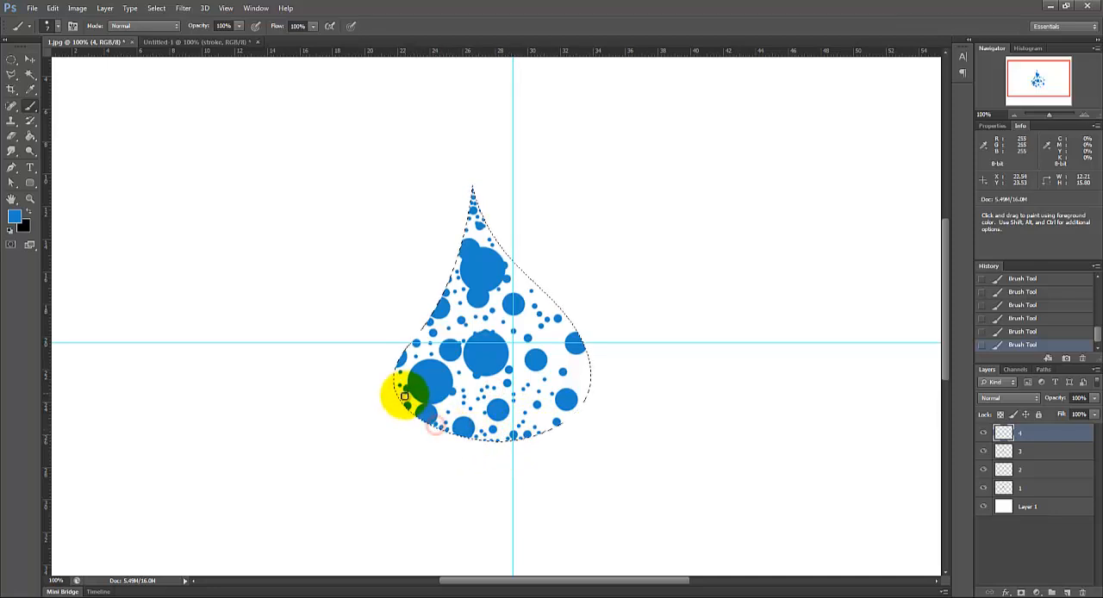
{"action": "left_click", "coordinate": [397, 396]}
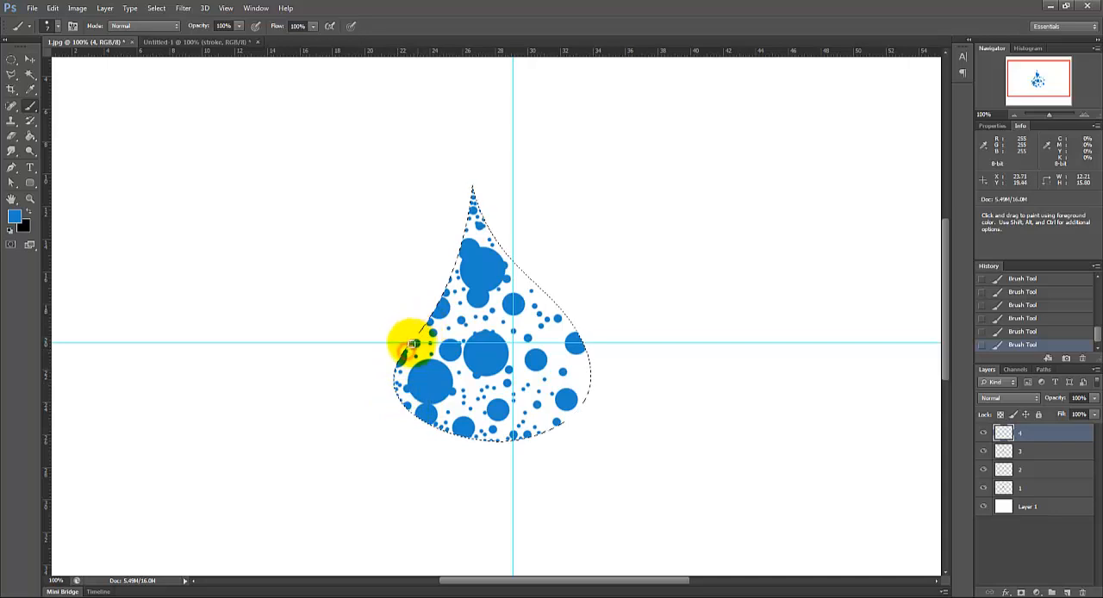
Step: Try stamping brush dots on the empty canvas outside the drop selection
{"action": "mouse_move", "coordinate": [438, 332]}
{"action": "left_mouse_down"}
{"action": "mouse_move", "coordinate": [505, 276]}
{"action": "mouse_move", "coordinate": [485, 234]}
{"action": "mouse_move", "coordinate": [542, 243]}
{"action": "left_mouse_up"}
{"action": "left_click", "coordinate": [655, 222]}
{"action": "left_click", "coordinate": [682, 177]}
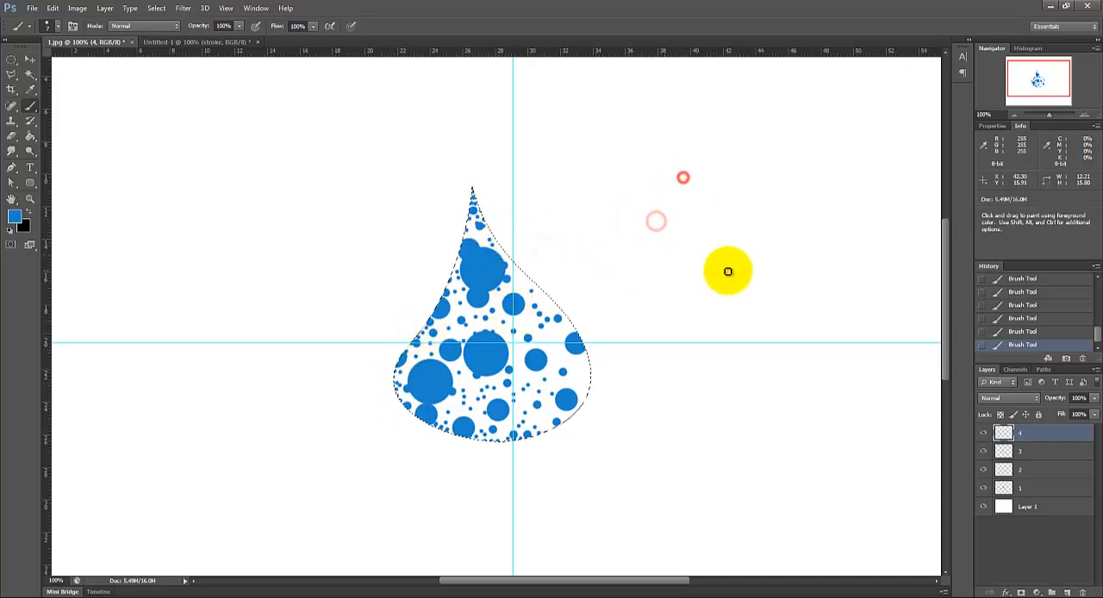
{"action": "left_click", "coordinate": [649, 170]}
{"action": "left_click", "coordinate": [674, 188]}
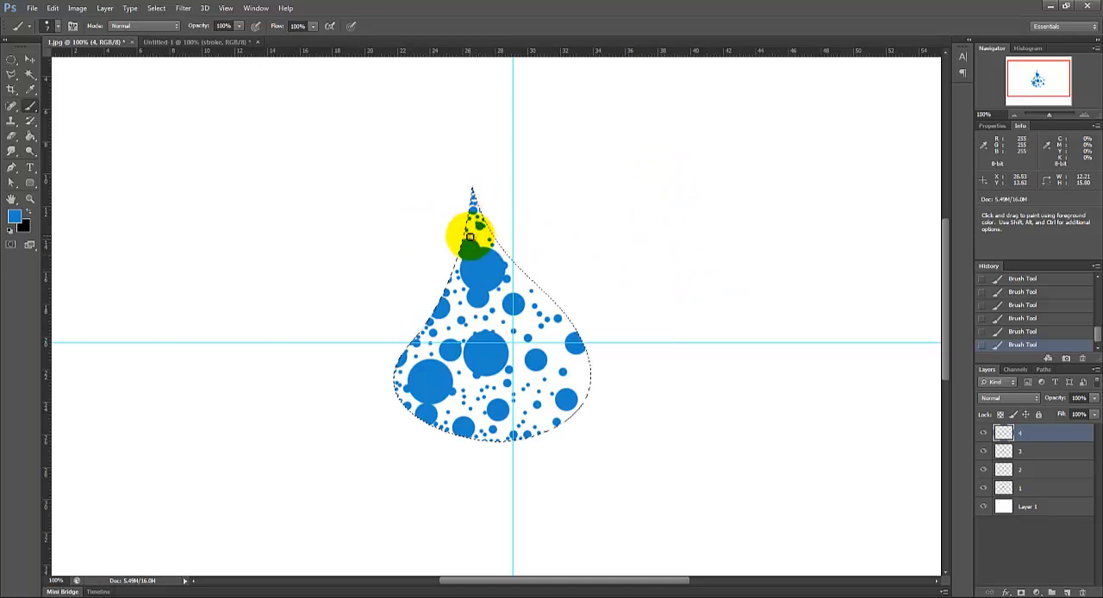
Step: Stamp more tiny blue dots along the upper right edge of the drop on layer 4
{"action": "left_click", "coordinate": [483, 222]}
{"action": "left_click", "coordinate": [493, 240]}
{"action": "left_click", "coordinate": [510, 254]}
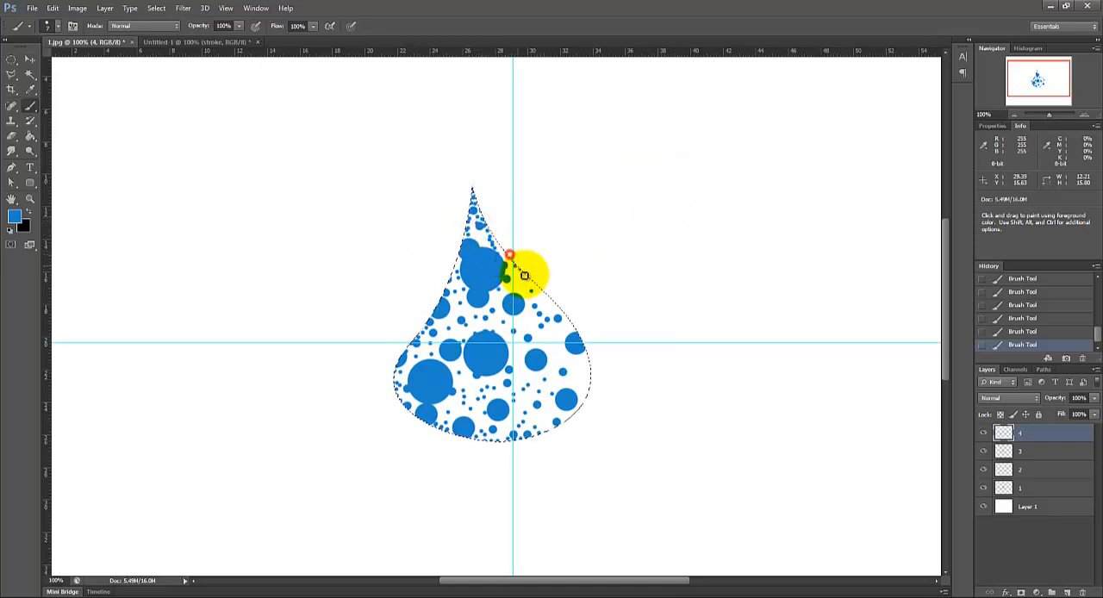
{"action": "left_click", "coordinate": [520, 270]}
Step: Enlarge the brush and add a new layer named 5 above layer 4
{"action": "right_click", "coordinate": [535, 294]}
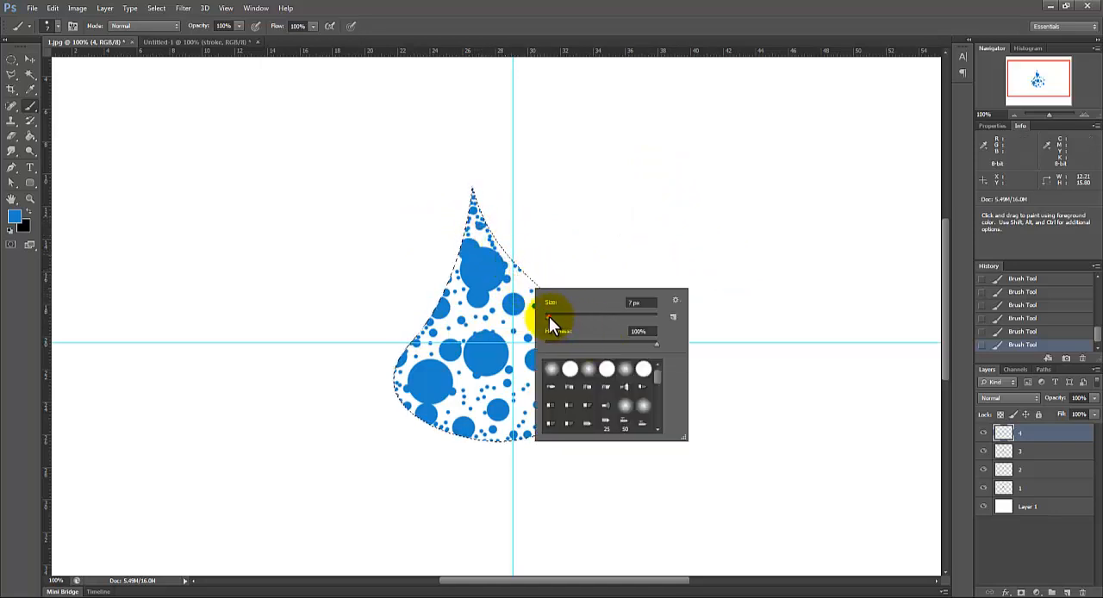
{"action": "left_click_drag", "start_coordinate": [549, 317], "coordinate": [554, 315]}
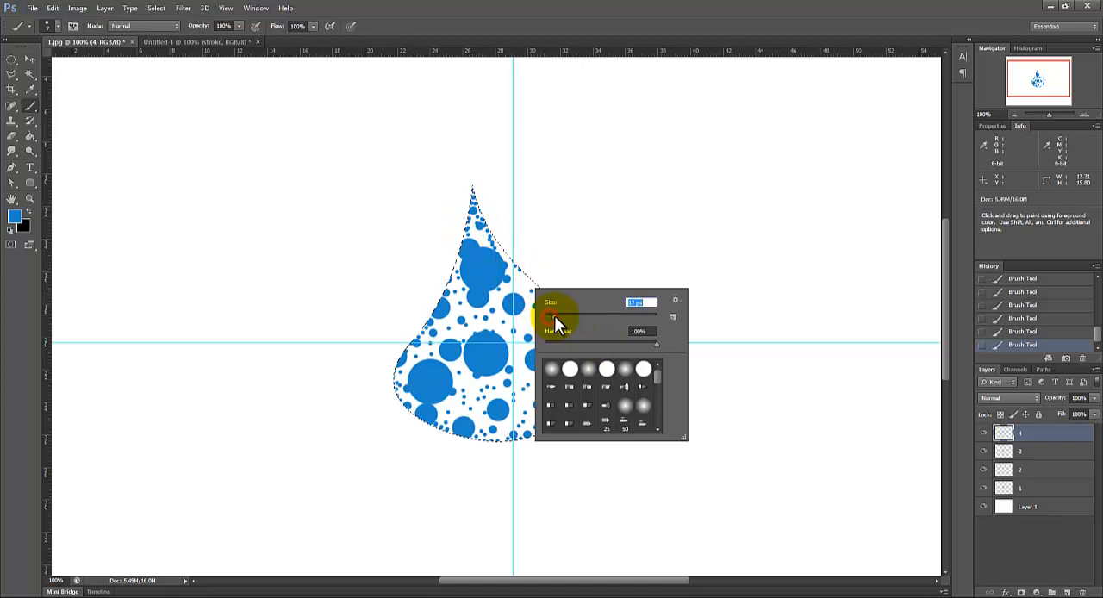
{"action": "left_click", "coordinate": [1067, 593]}
{"action": "left_click", "coordinate": [1067, 592]}
{"action": "double_click", "coordinate": [1028, 434]}
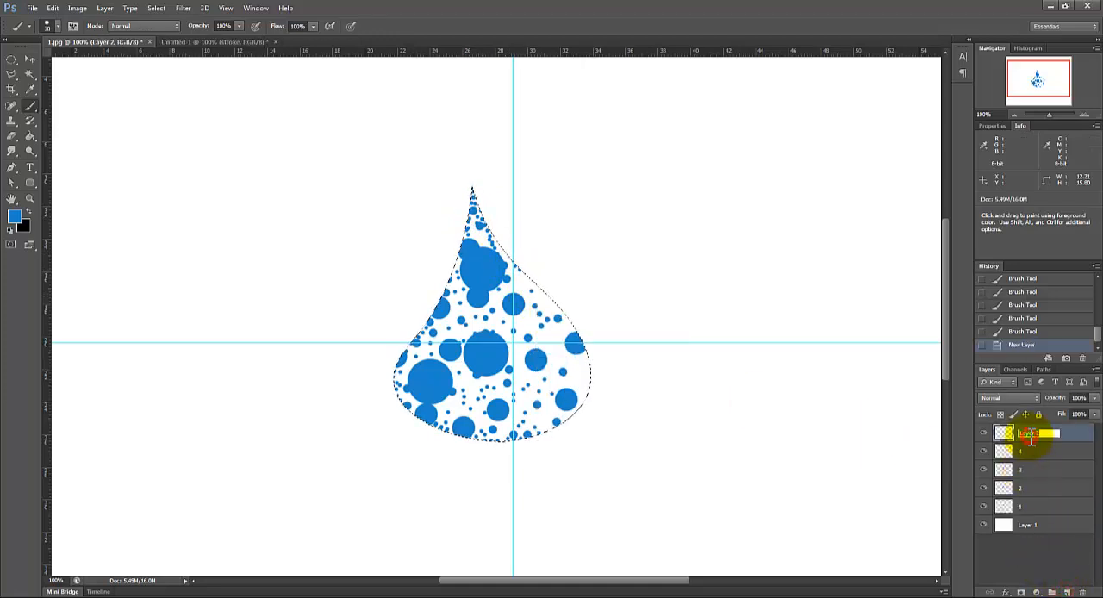
{"action": "type", "text": "5"}
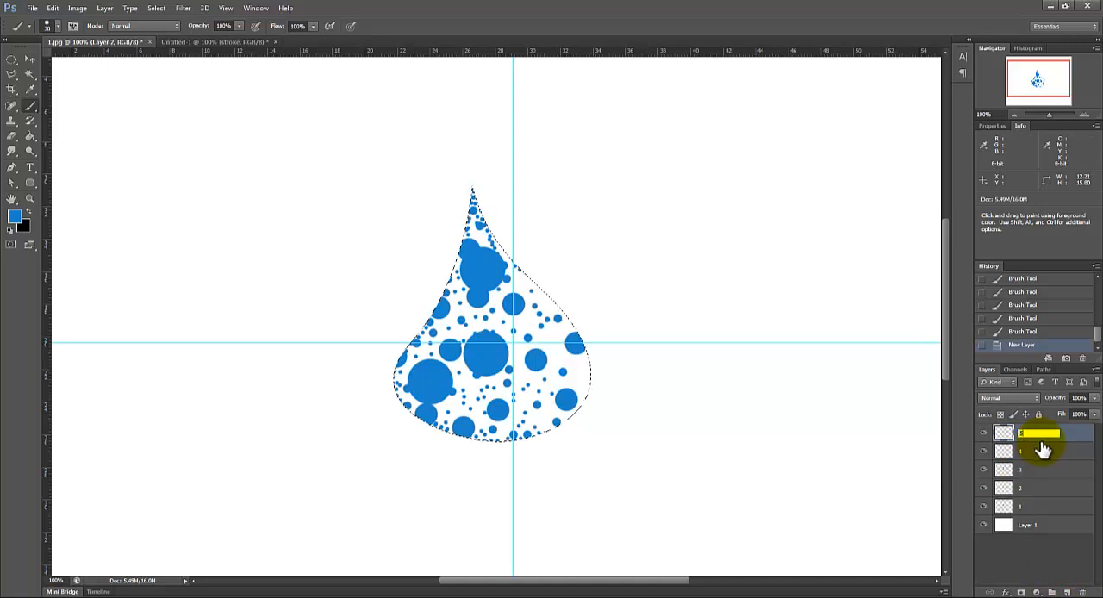
{"action": "left_click", "coordinate": [1069, 435]}
Step: Stamp medium dots on layer 5 along the drop's right edge and in the gaps around its centre and lower half
{"action": "left_click", "coordinate": [545, 337]}
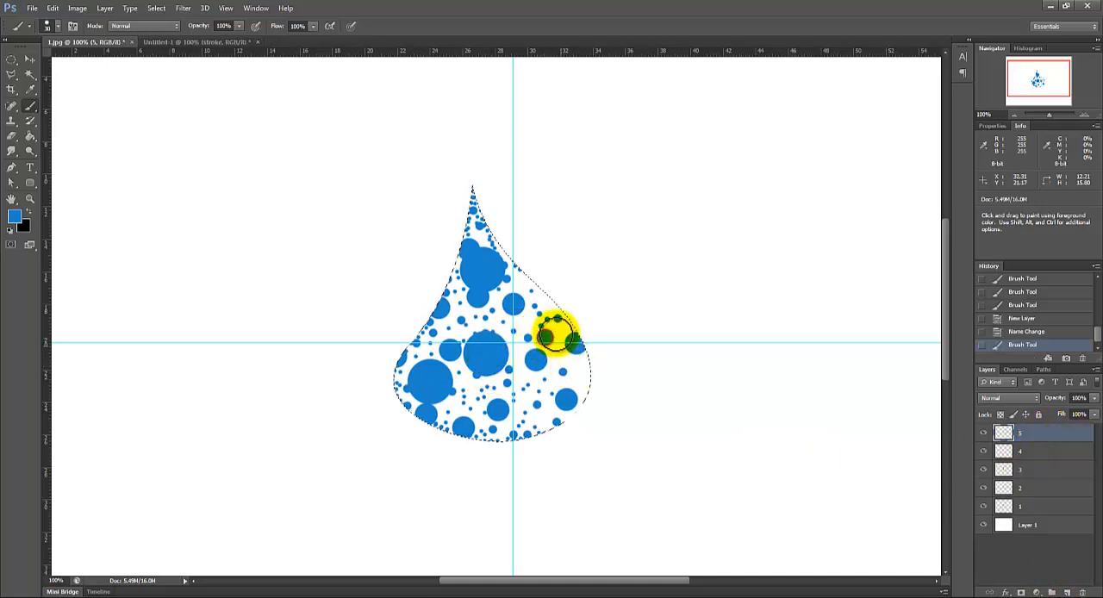
{"action": "left_click", "coordinate": [546, 317]}
{"action": "left_click", "coordinate": [537, 295]}
{"action": "left_click", "coordinate": [523, 276]}
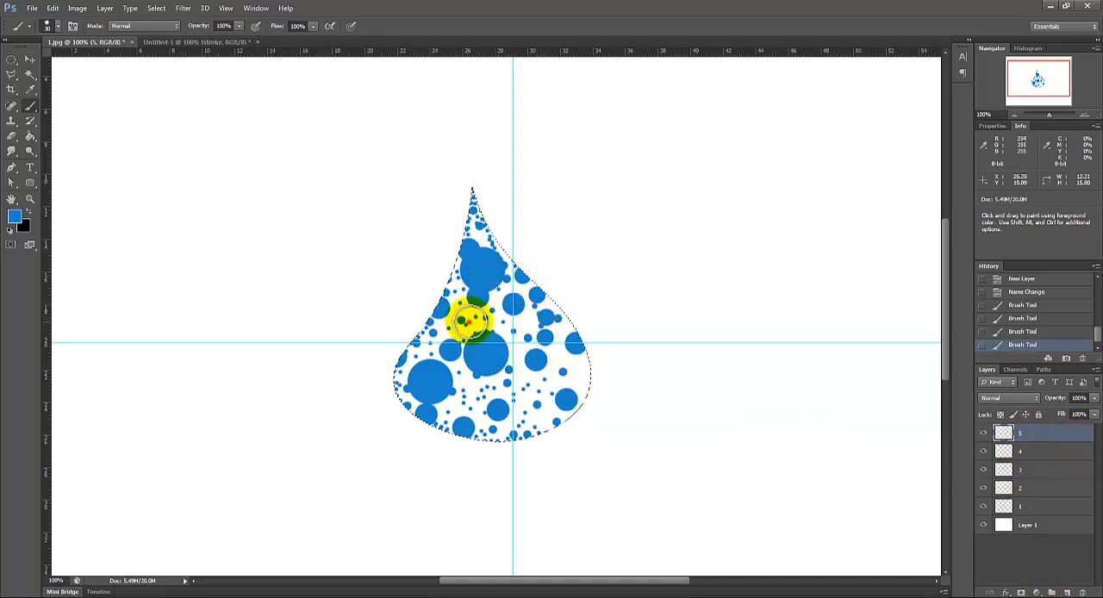
{"action": "left_click", "coordinate": [469, 322]}
{"action": "left_click", "coordinate": [586, 371]}
{"action": "left_click", "coordinate": [585, 389]}
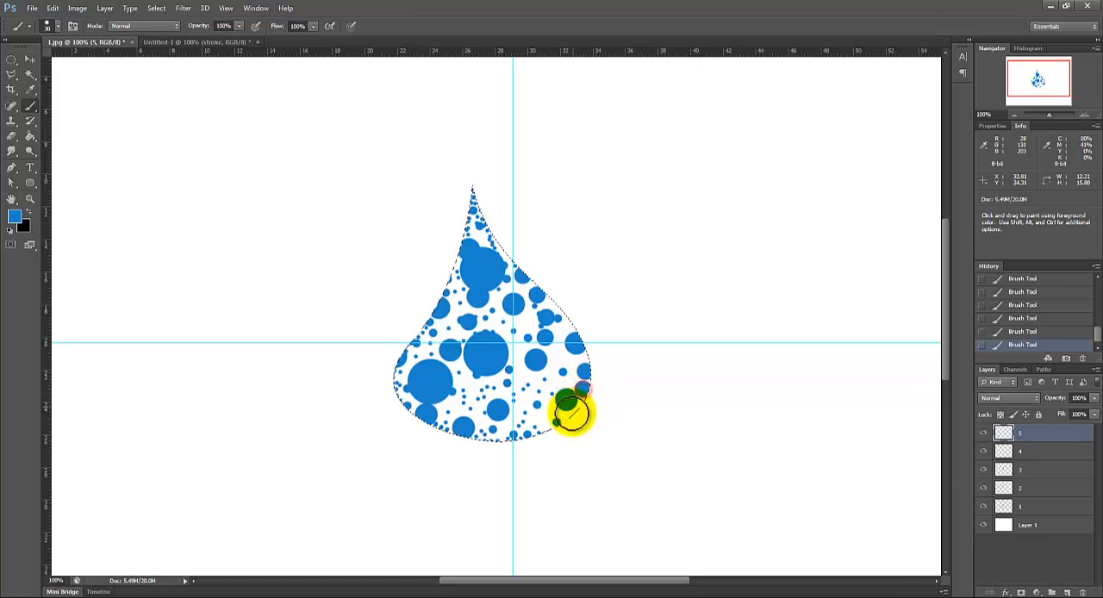
{"action": "left_click", "coordinate": [527, 414]}
{"action": "left_click", "coordinate": [522, 379]}
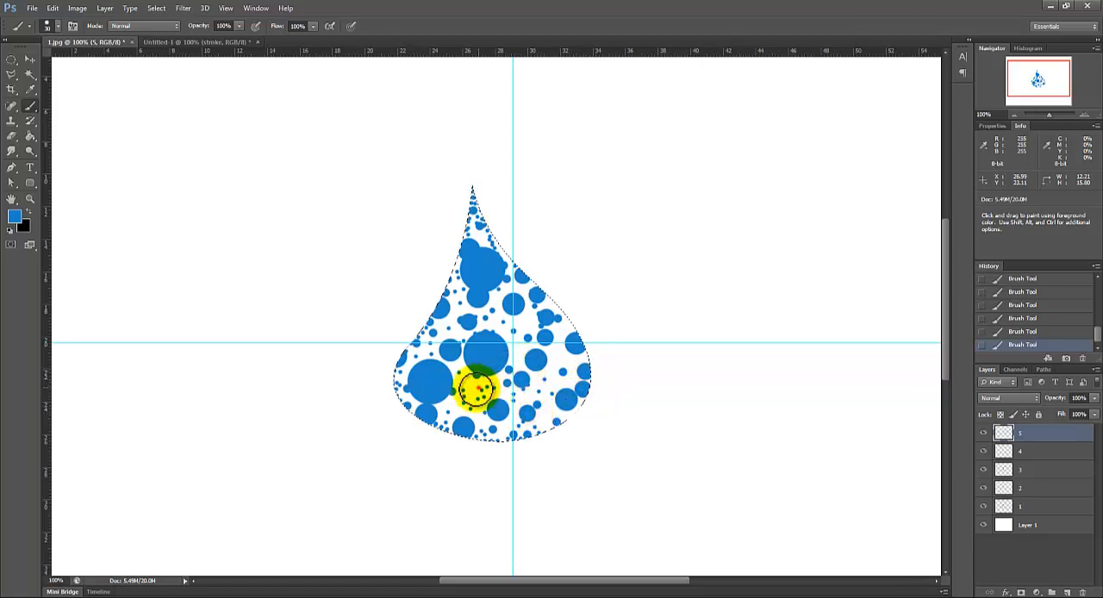
{"action": "left_click", "coordinate": [478, 388]}
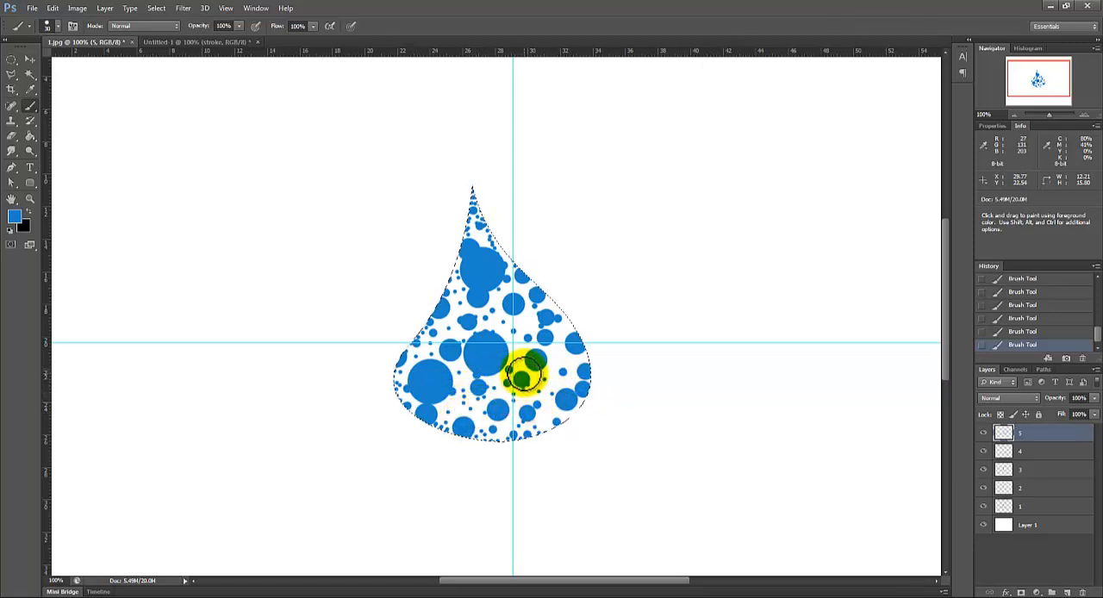
Step: Reduce the brush size to 19 px and add a new layer named 6 above layer 5
{"action": "right_click", "coordinate": [427, 343]}
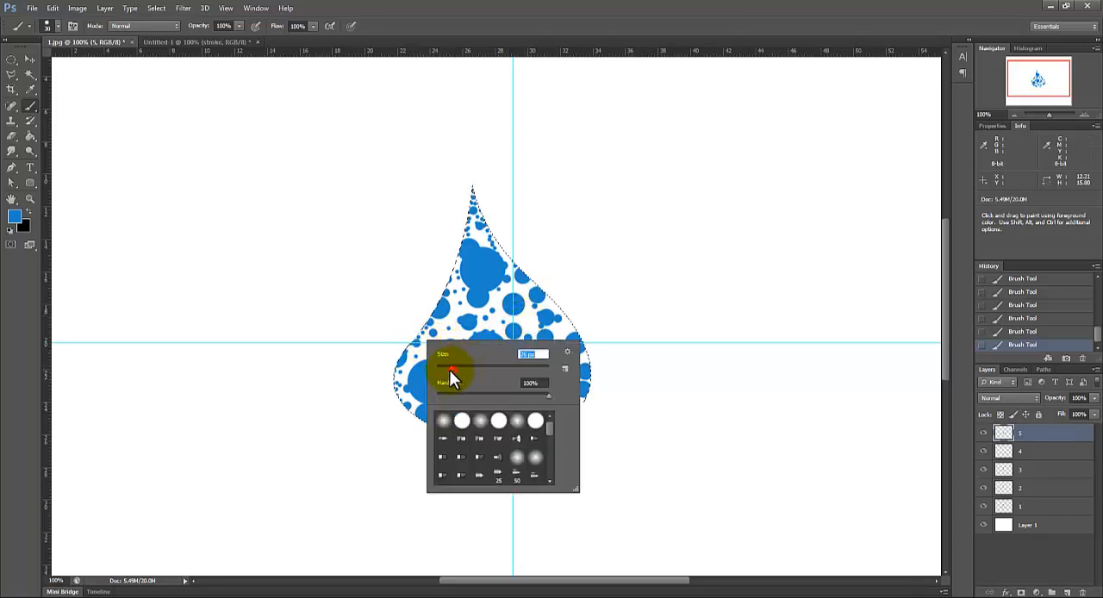
{"action": "left_click", "coordinate": [1067, 593]}
{"action": "type", "text": "6"}
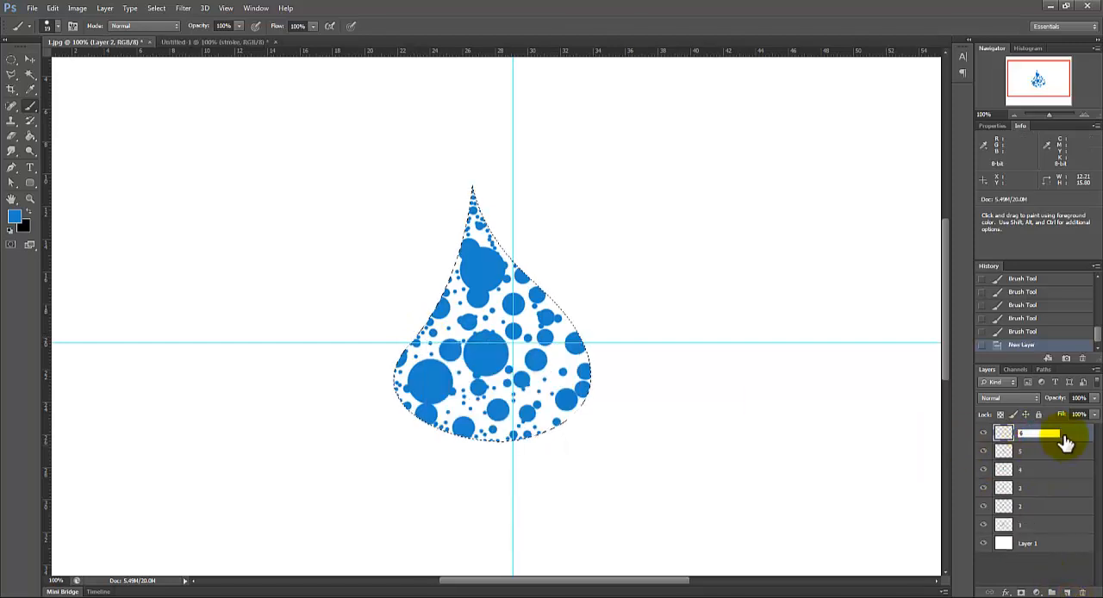
{"action": "left_click", "coordinate": [1070, 434]}
Step: Stamp 19 px dots on layer 6 in the gaps along the drop's left side, lower edge and right side
{"action": "mouse_move", "coordinate": [425, 341]}
{"action": "left_mouse_down"}
{"action": "mouse_move", "coordinate": [431, 365]}
{"action": "mouse_move", "coordinate": [480, 389]}
{"action": "mouse_move", "coordinate": [463, 401]}
{"action": "left_mouse_up"}
{"action": "left_click", "coordinate": [463, 402]}
{"action": "left_click", "coordinate": [550, 384]}
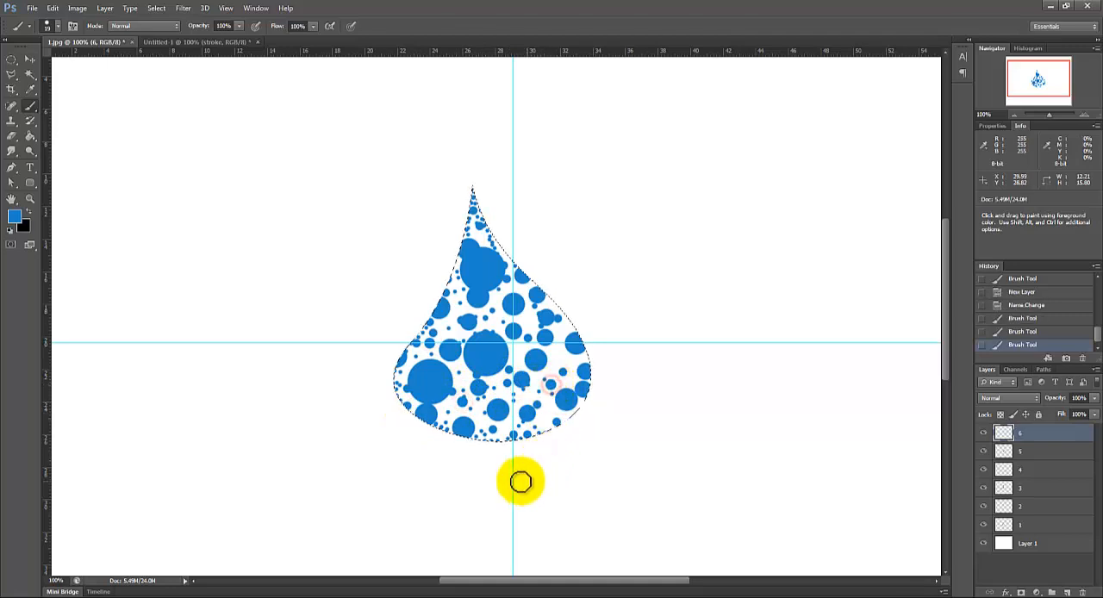
{"action": "left_click", "coordinate": [456, 298]}
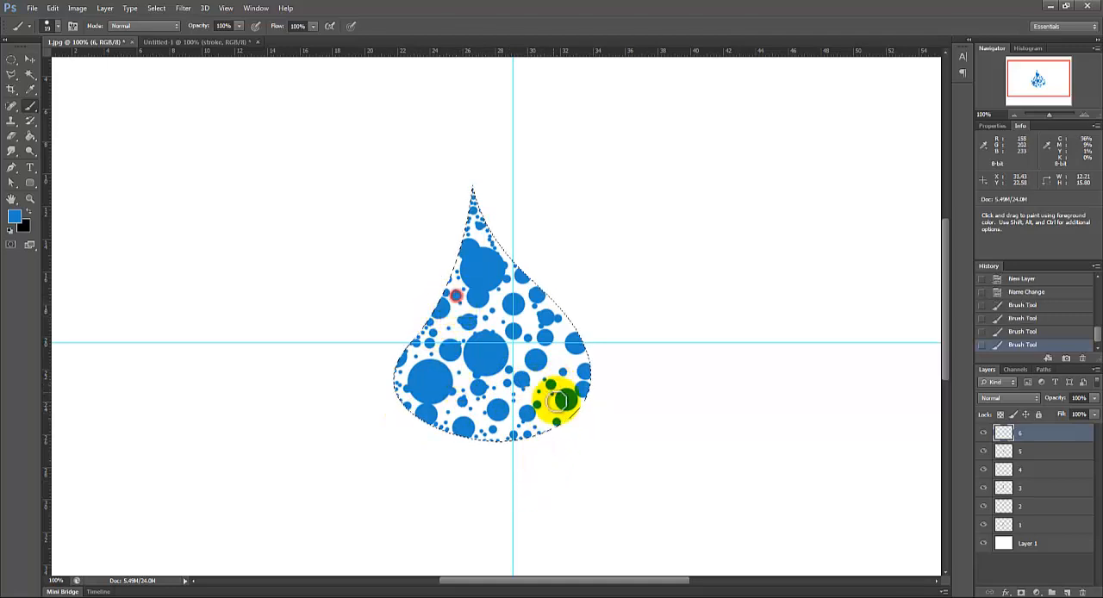
{"action": "left_click", "coordinate": [560, 356]}
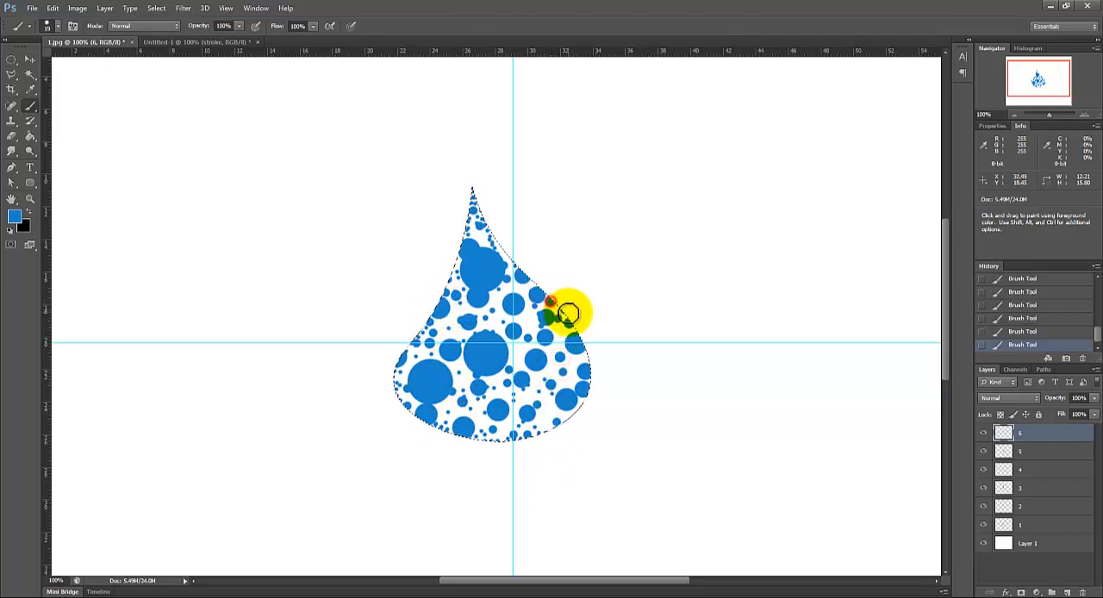
{"action": "left_click", "coordinate": [452, 261]}
{"action": "left_click", "coordinate": [434, 349]}
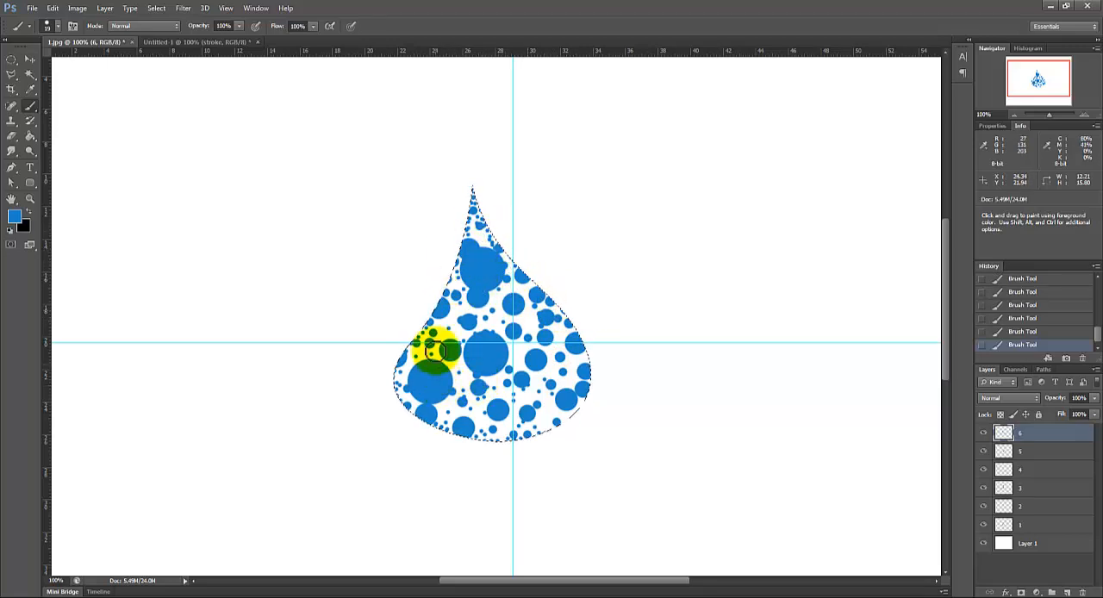
{"action": "left_click", "coordinate": [580, 411]}
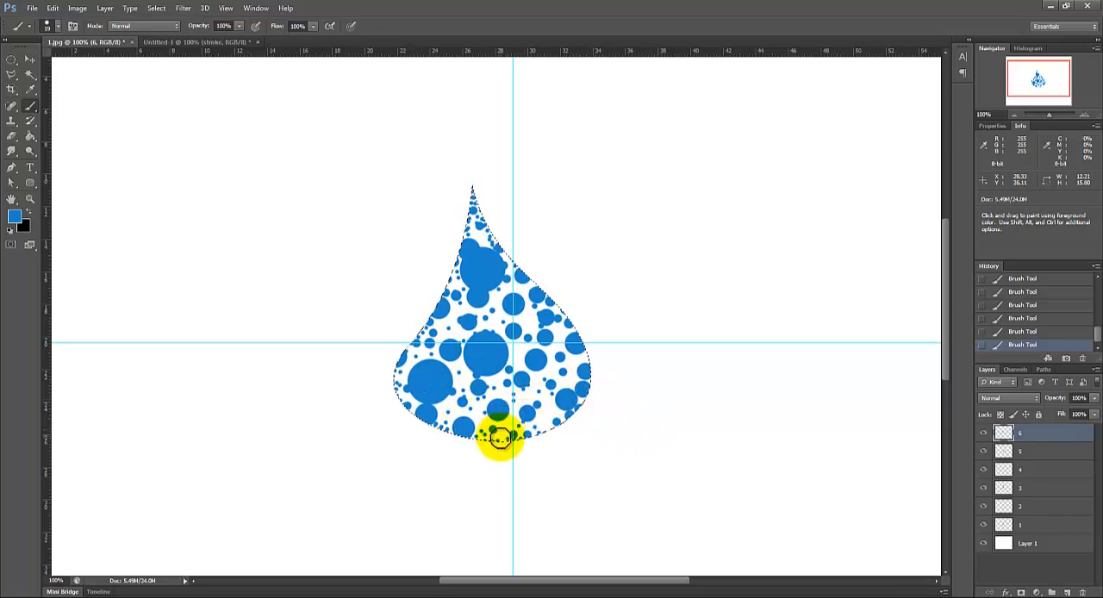
{"action": "left_click", "coordinate": [443, 408]}
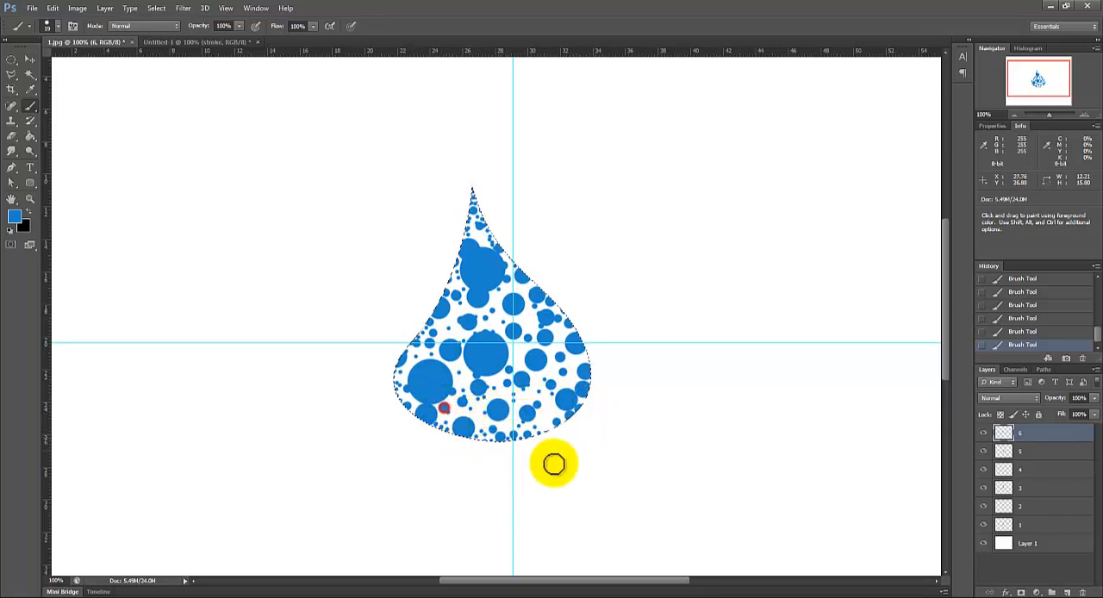
Step: Fill the remaining gaps in the drop's neck, middle and lower part with more 19 px dots
{"action": "left_click", "coordinate": [498, 317]}
{"action": "left_click", "coordinate": [498, 299]}
{"action": "left_click", "coordinate": [479, 237]}
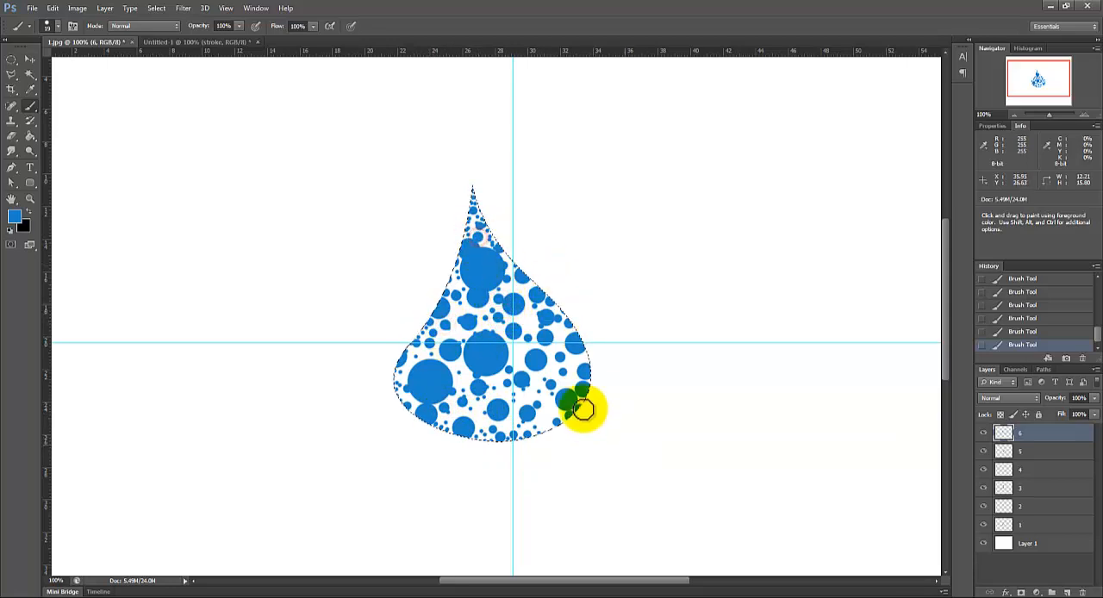
{"action": "left_click", "coordinate": [532, 315]}
{"action": "left_click", "coordinate": [519, 354]}
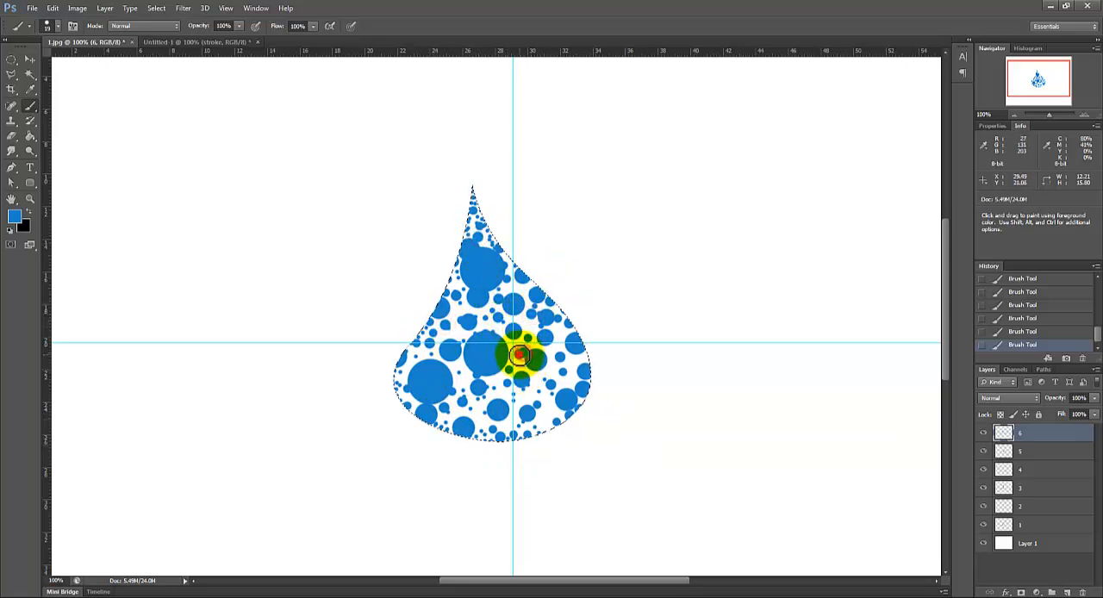
{"action": "left_click", "coordinate": [556, 373]}
{"action": "left_click", "coordinate": [552, 338]}
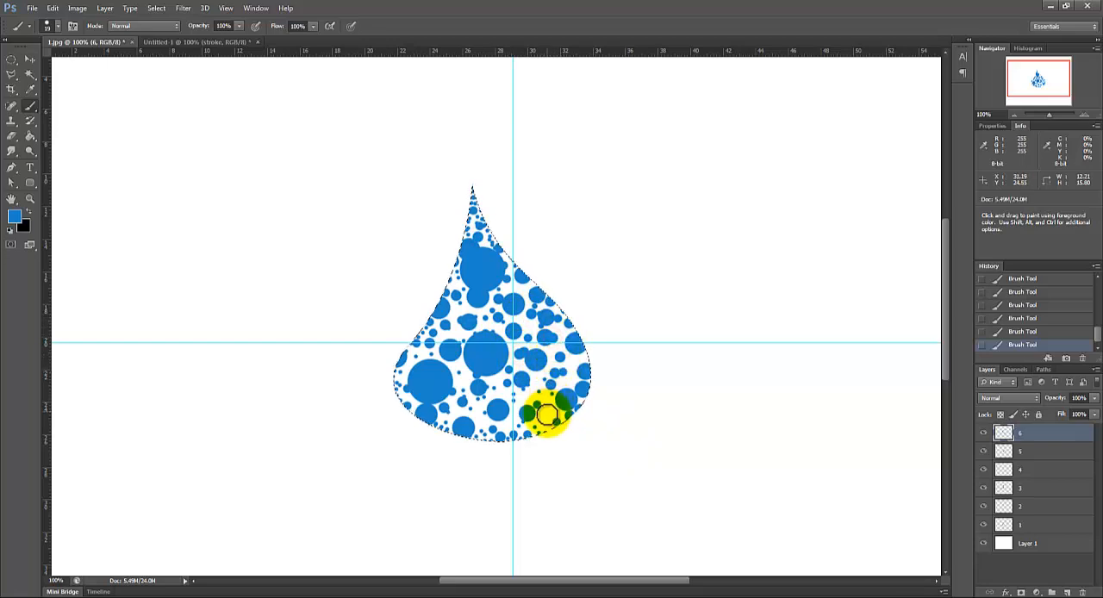
{"action": "left_click", "coordinate": [547, 413]}
{"action": "left_click", "coordinate": [475, 414]}
{"action": "left_click", "coordinate": [237, 595]}
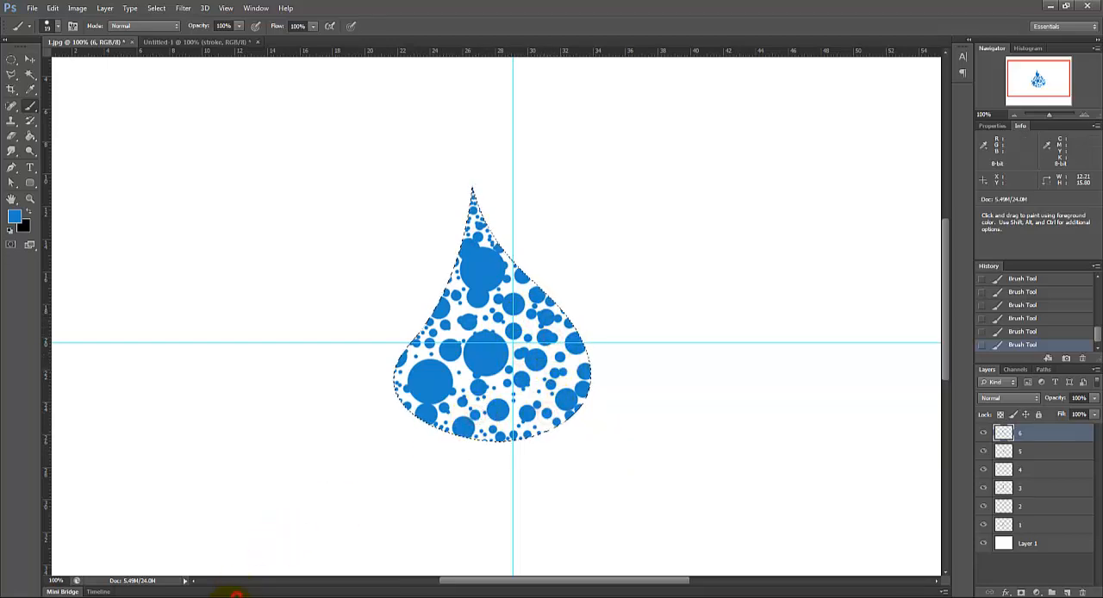
{"action": "key", "text": "Right"}
{"action": "key", "text": "Right"}
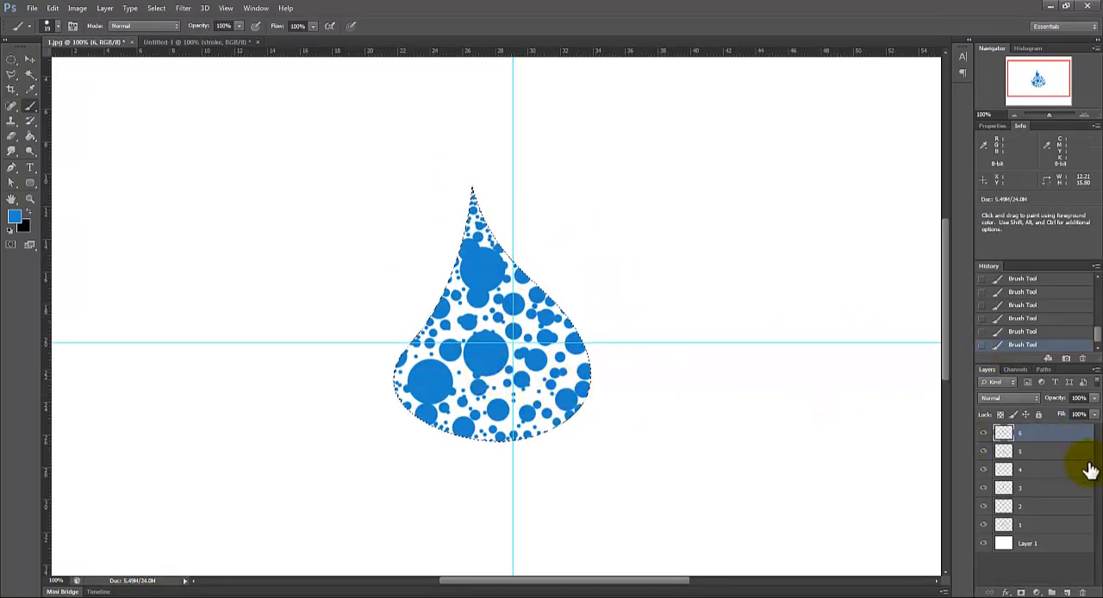
Step: Clear the drop selection and hide the guides
{"action": "key", "text": "ctrl+d"}
{"action": "key", "text": "ctrl+semicolon"}
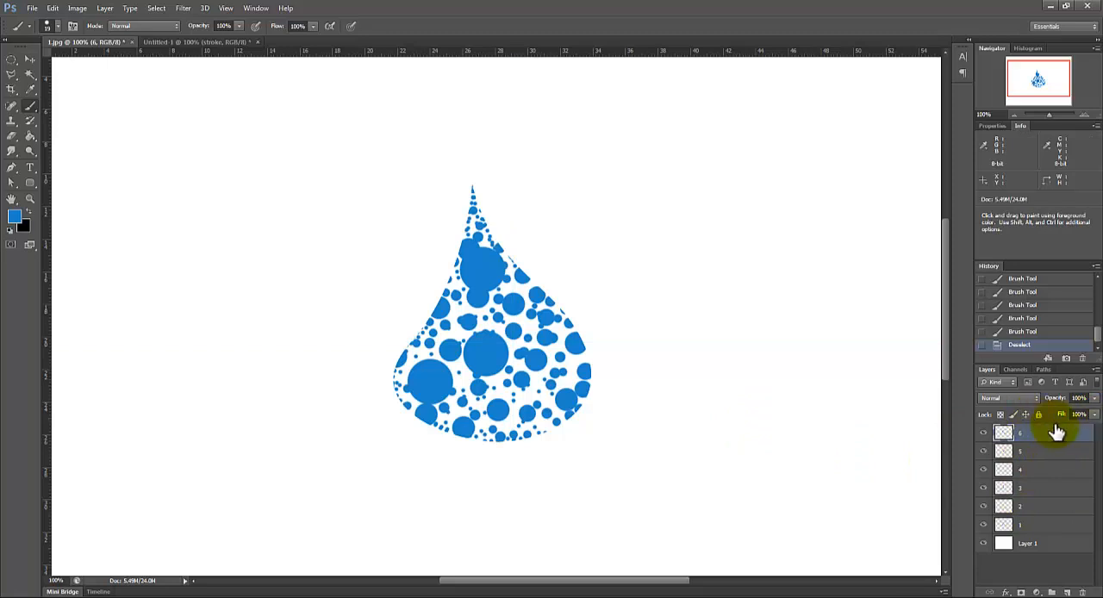
Step: Lower the opacity of layer 6 to 71% and of layer 5 to 76%
{"action": "left_click", "coordinate": [1095, 398]}
{"action": "left_click_drag", "start_coordinate": [1095, 418], "coordinate": [1079, 419]}
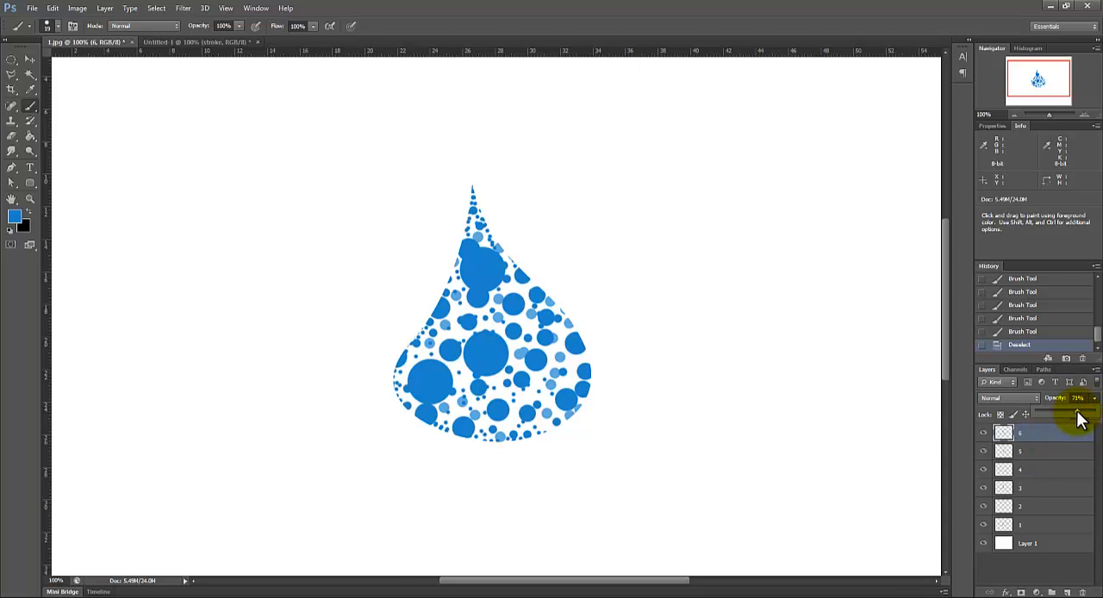
{"action": "left_click", "coordinate": [1051, 449]}
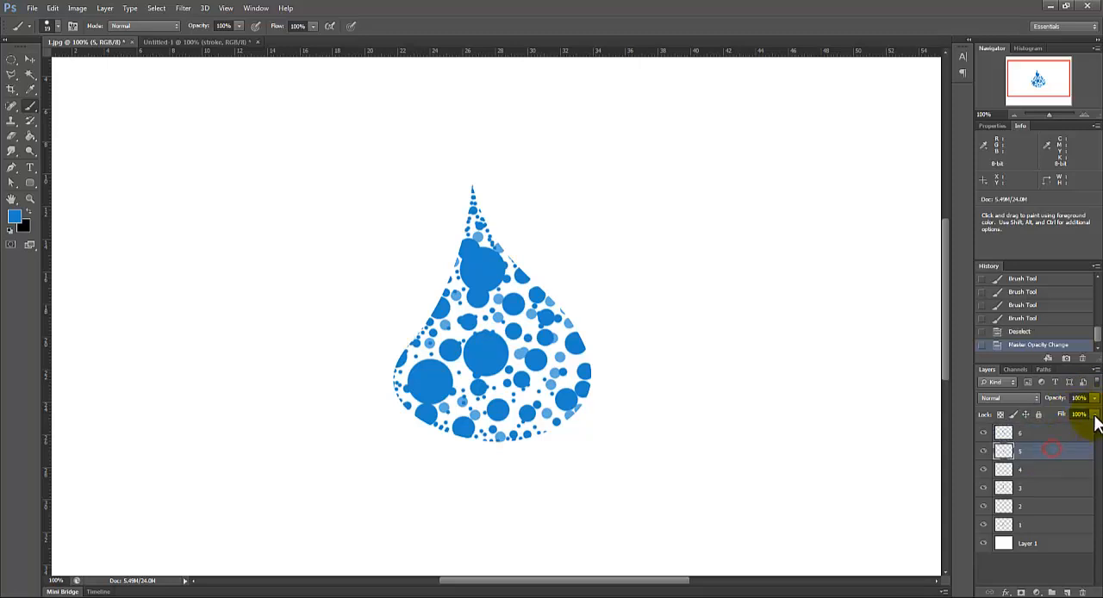
{"action": "left_click", "coordinate": [1094, 398]}
{"action": "left_click_drag", "start_coordinate": [1094, 418], "coordinate": [1083, 419]}
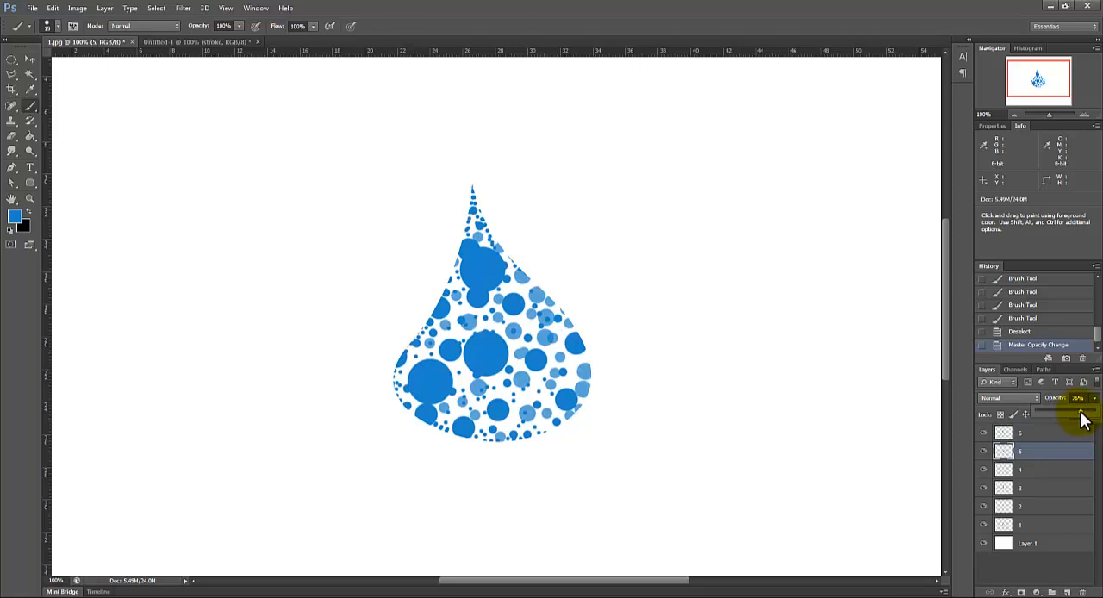
Step: Lower the opacity of layer 4 to 91% and of layer 3 to 55%
{"action": "left_click", "coordinate": [1046, 467]}
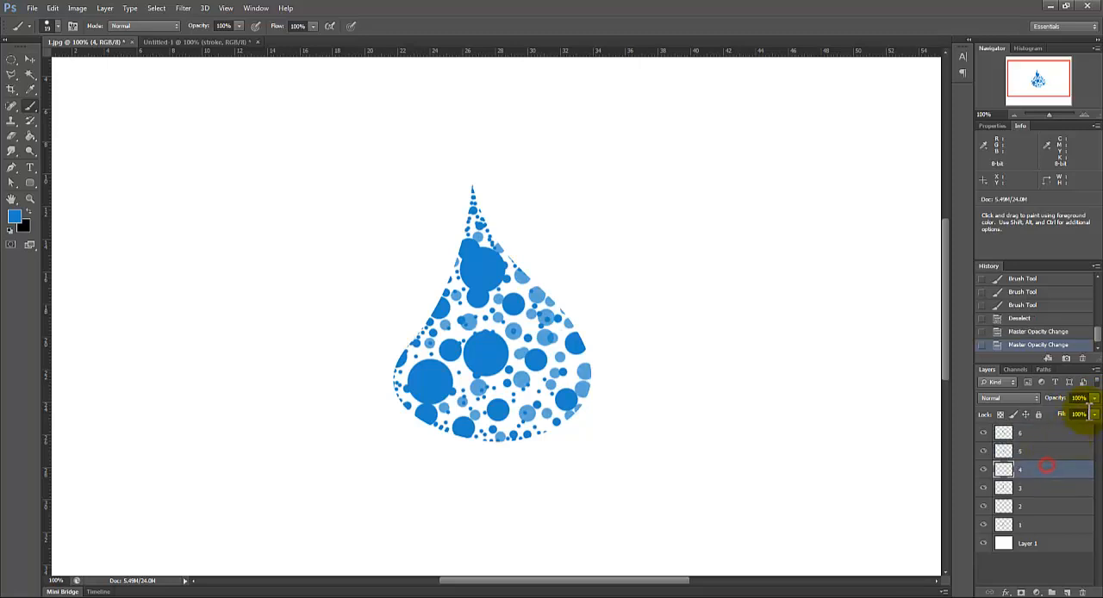
{"action": "left_click", "coordinate": [1094, 398]}
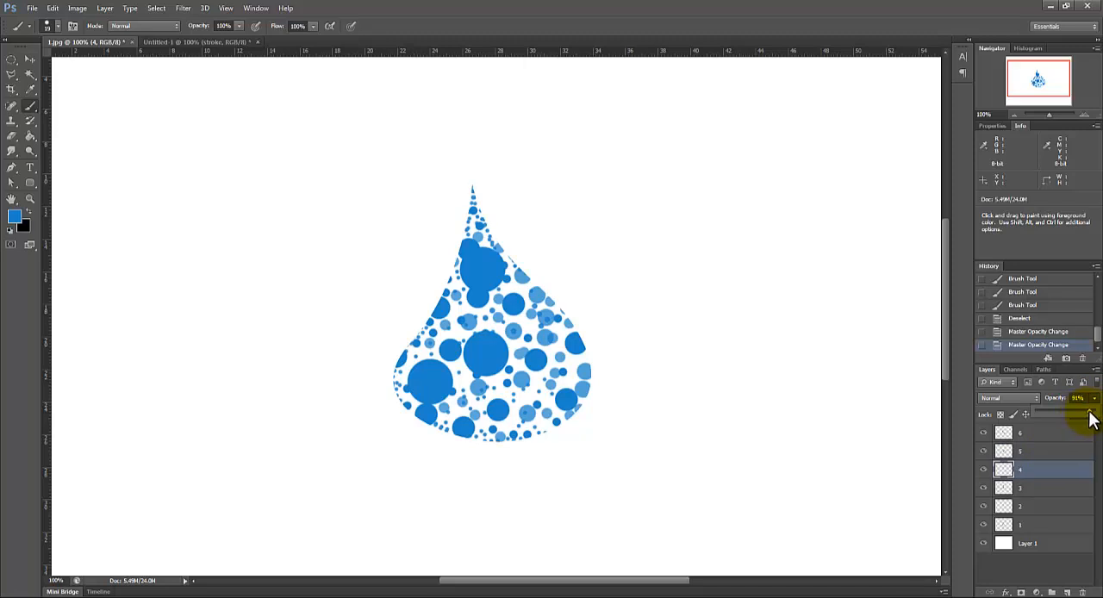
{"action": "left_click", "coordinate": [1056, 487]}
{"action": "left_click", "coordinate": [1094, 398]}
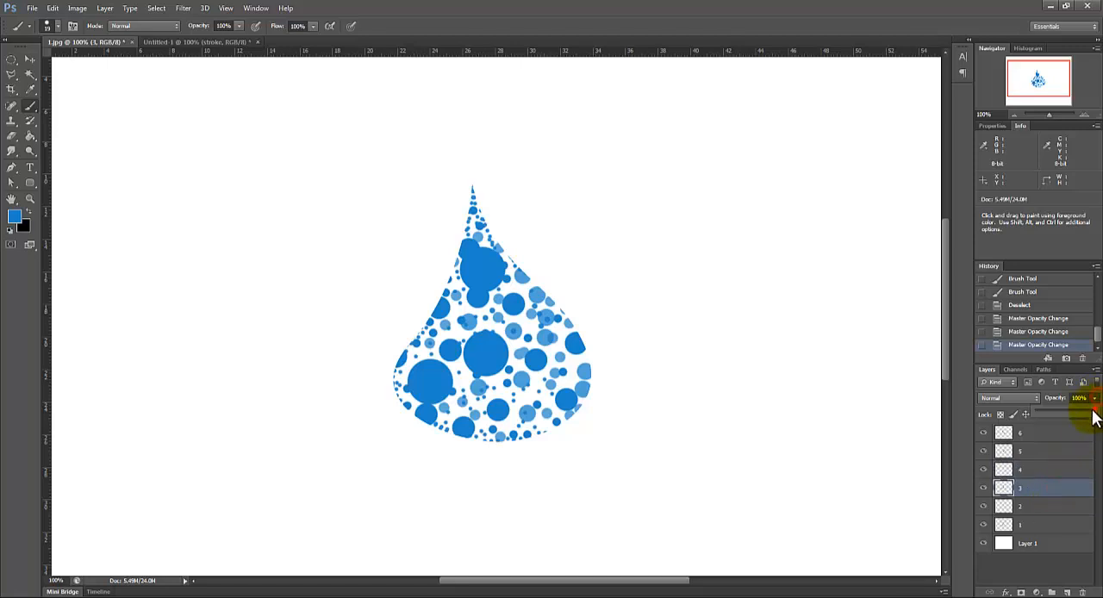
{"action": "left_click_drag", "start_coordinate": [1084, 417], "coordinate": [1054, 409]}
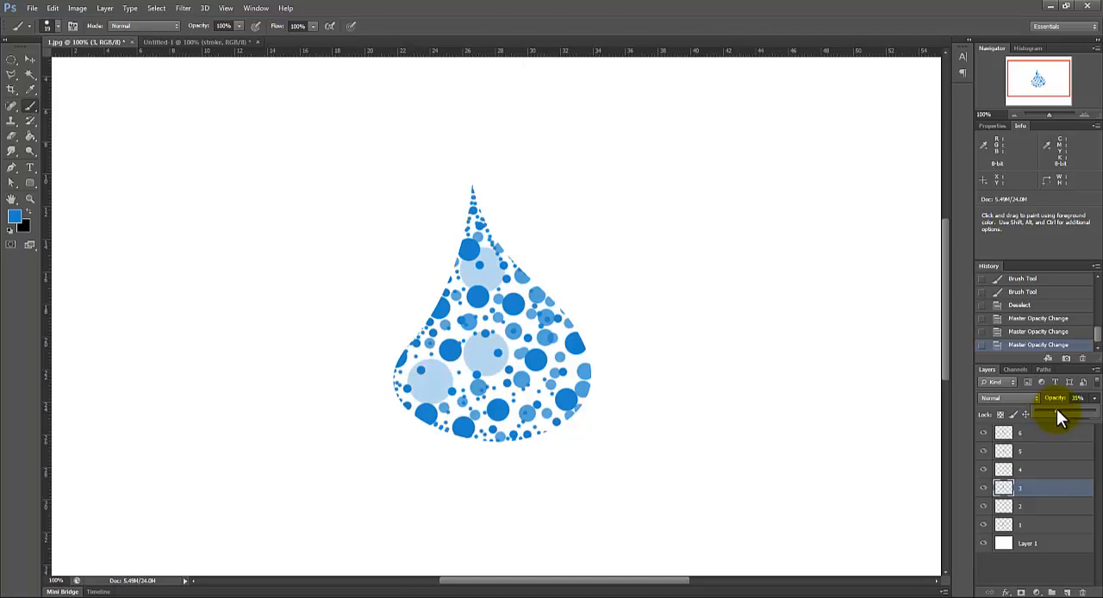
{"action": "left_click_drag", "start_coordinate": [1058, 409], "coordinate": [1067, 406]}
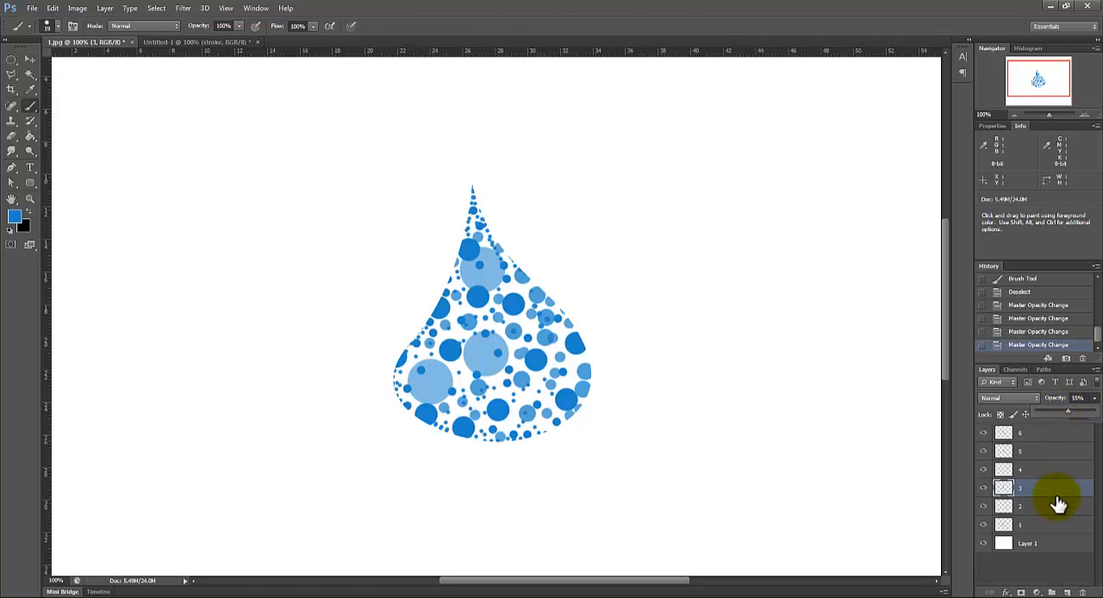
Step: Lower the opacity of layers 2 and 1 to 80% each
{"action": "left_click", "coordinate": [1037, 507]}
{"action": "left_click", "coordinate": [1092, 400]}
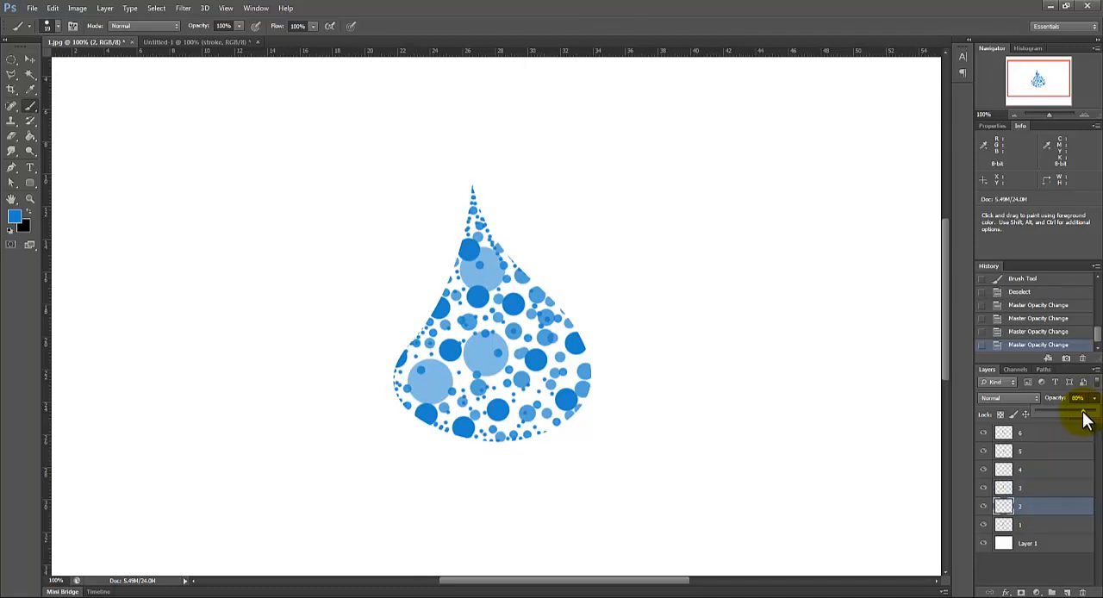
{"action": "left_click", "coordinate": [1054, 522]}
{"action": "left_click", "coordinate": [1093, 399]}
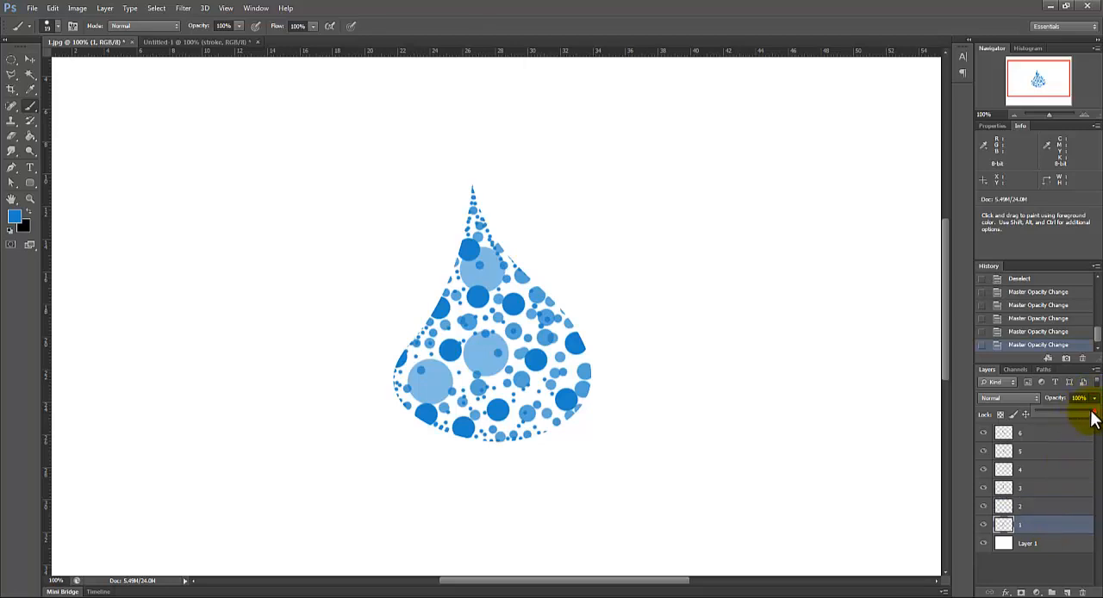
{"action": "left_click_drag", "start_coordinate": [1093, 417], "coordinate": [1083, 417]}
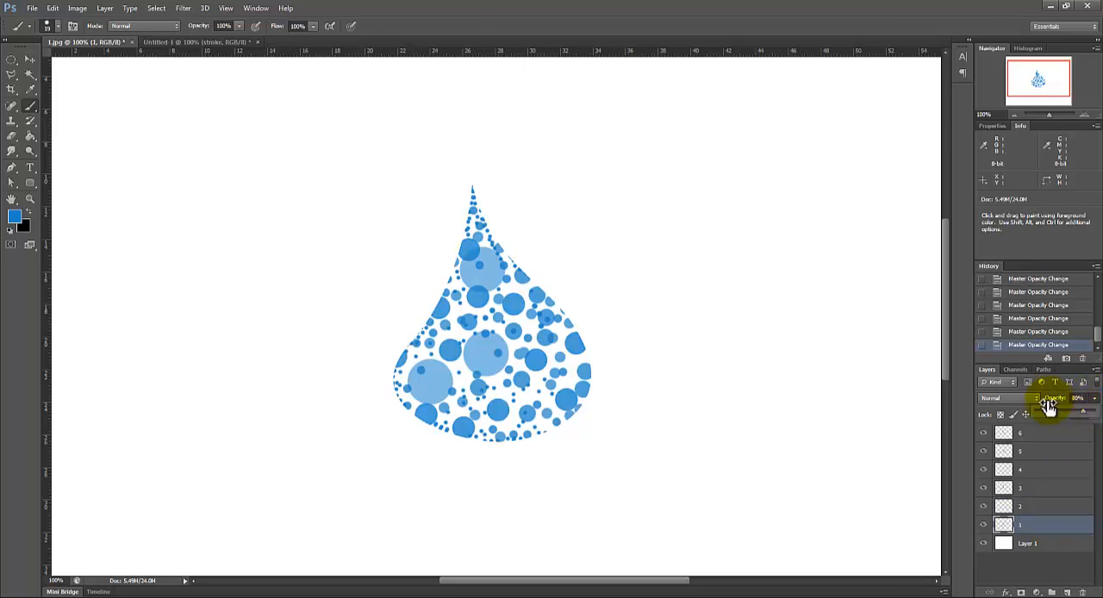
Step: Group layers 1 through 6 together and name the group drop
{"action": "left_click_drag", "start_coordinate": [947, 363], "coordinate": [913, 403]}
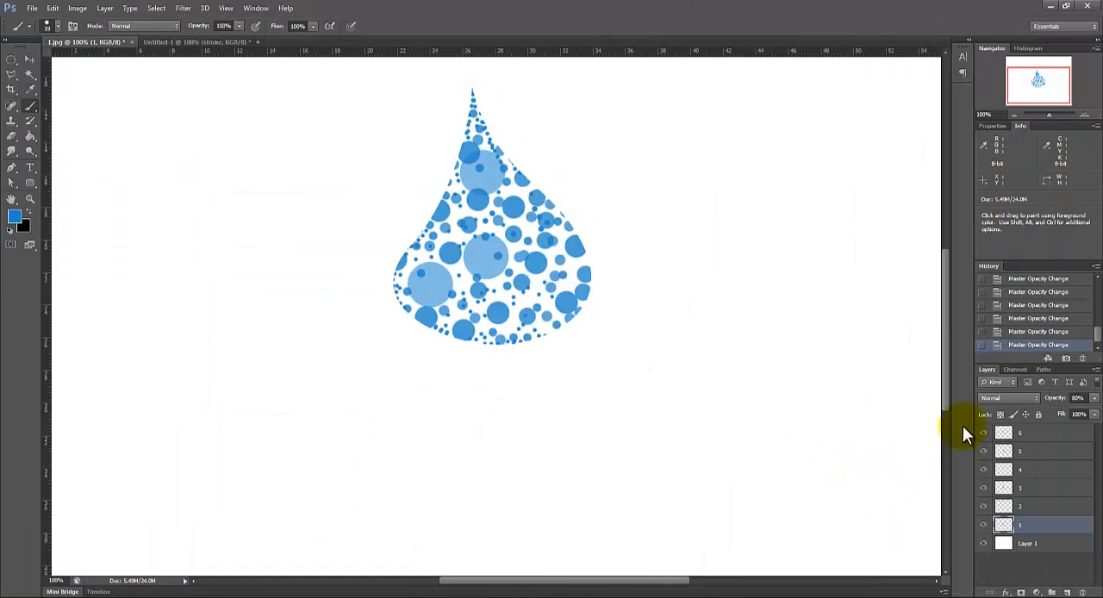
{"action": "left_click_drag", "start_coordinate": [946, 400], "coordinate": [943, 386]}
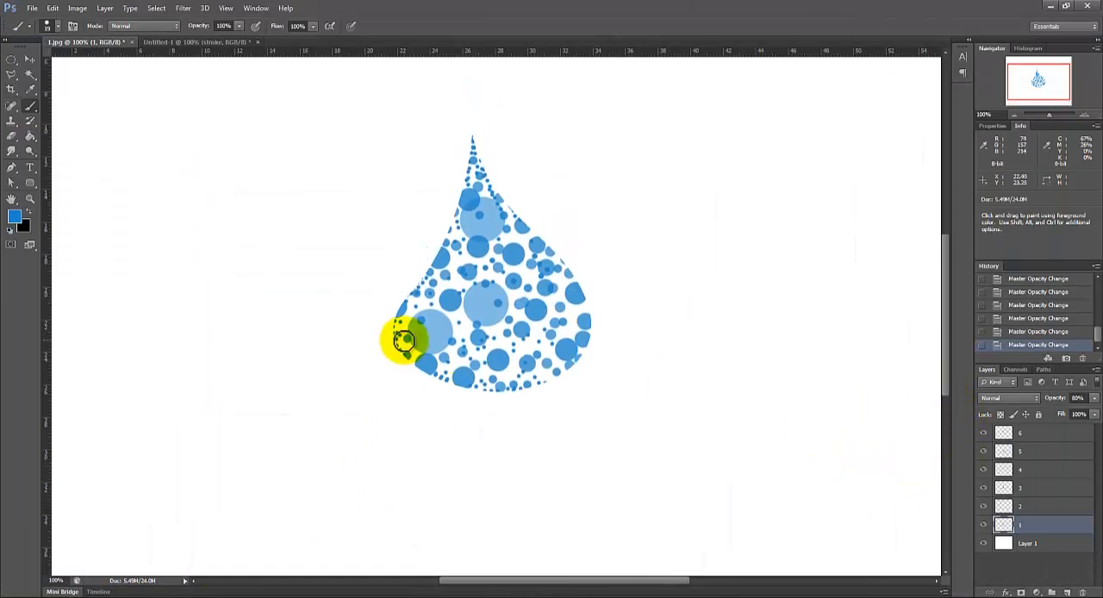
{"action": "left_click", "coordinate": [1051, 435]}
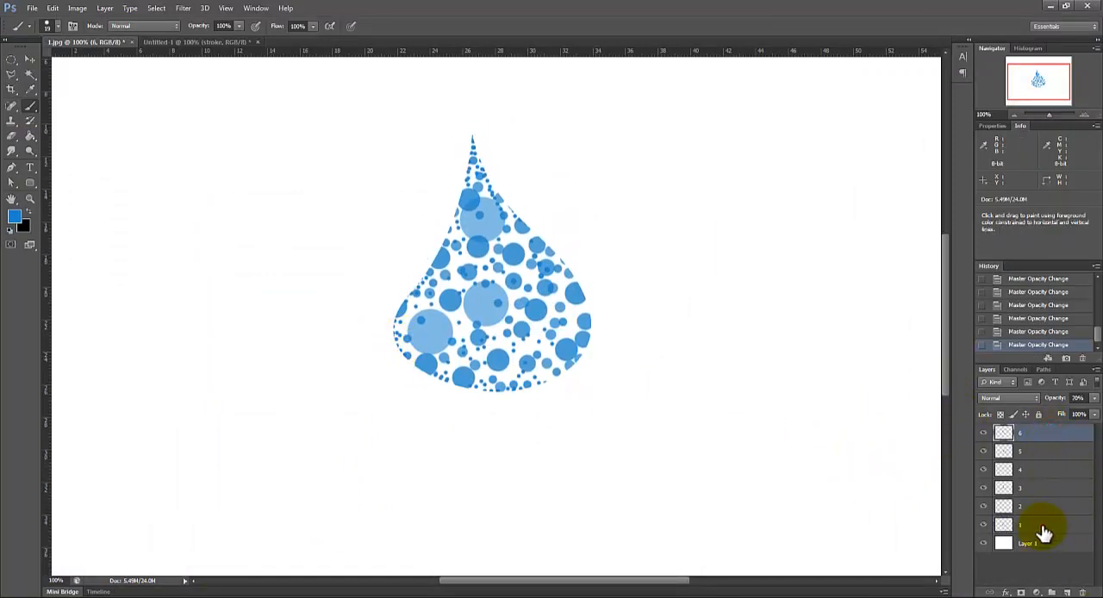
{"action": "left_click", "coordinate": [1042, 528], "text": "shift"}
{"action": "key", "text": "ctrl+g"}
{"action": "double_click", "coordinate": [1031, 430]}
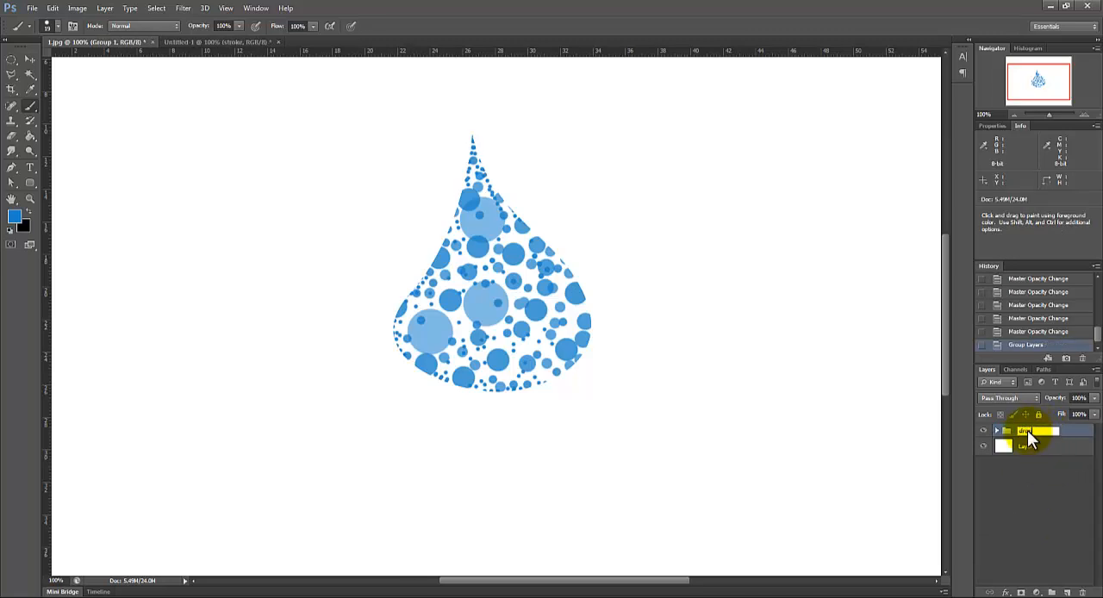
{"action": "type", "text": "drop"}
{"action": "key", "text": "Return"}
Step: Create a text box about 27.7 by 7.4 cm below the drop with the Type tool and set its font to Myriad Pro
{"action": "left_click", "coordinate": [30, 167]}
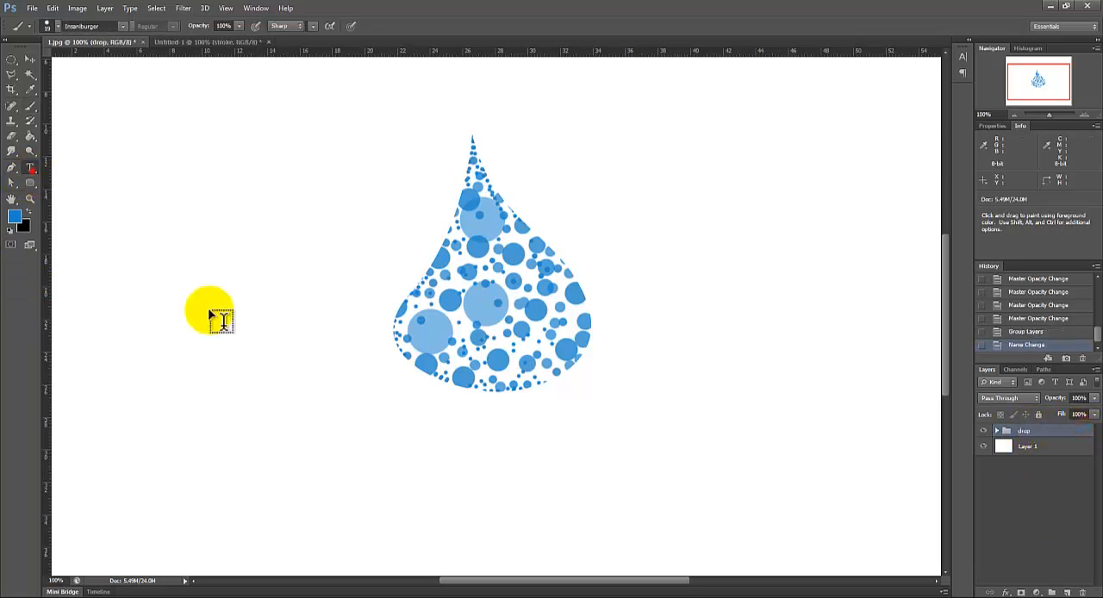
{"action": "left_click_drag", "start_coordinate": [283, 411], "coordinate": [734, 531]}
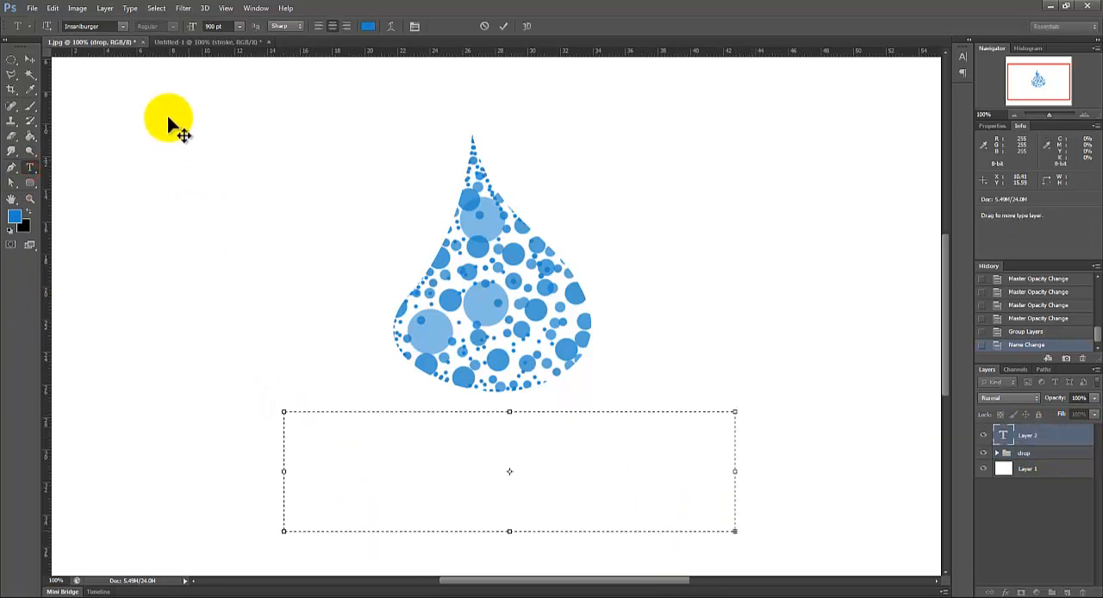
{"action": "left_click", "coordinate": [123, 26]}
{"action": "left_click_drag", "start_coordinate": [247, 199], "coordinate": [246, 248]}
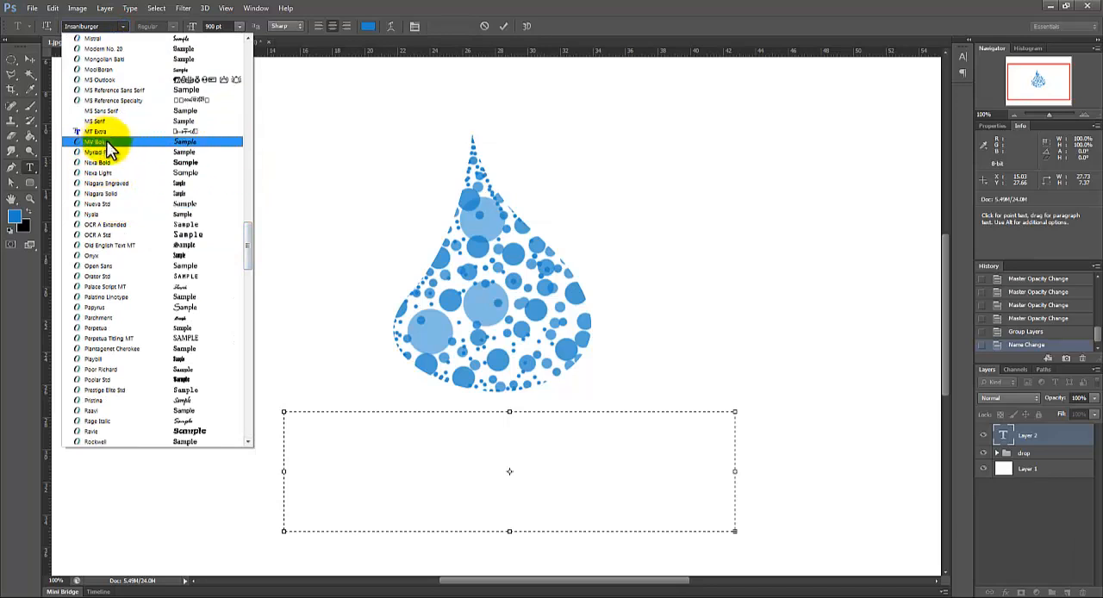
{"action": "left_click", "coordinate": [111, 153]}
{"action": "left_click", "coordinate": [450, 458]}
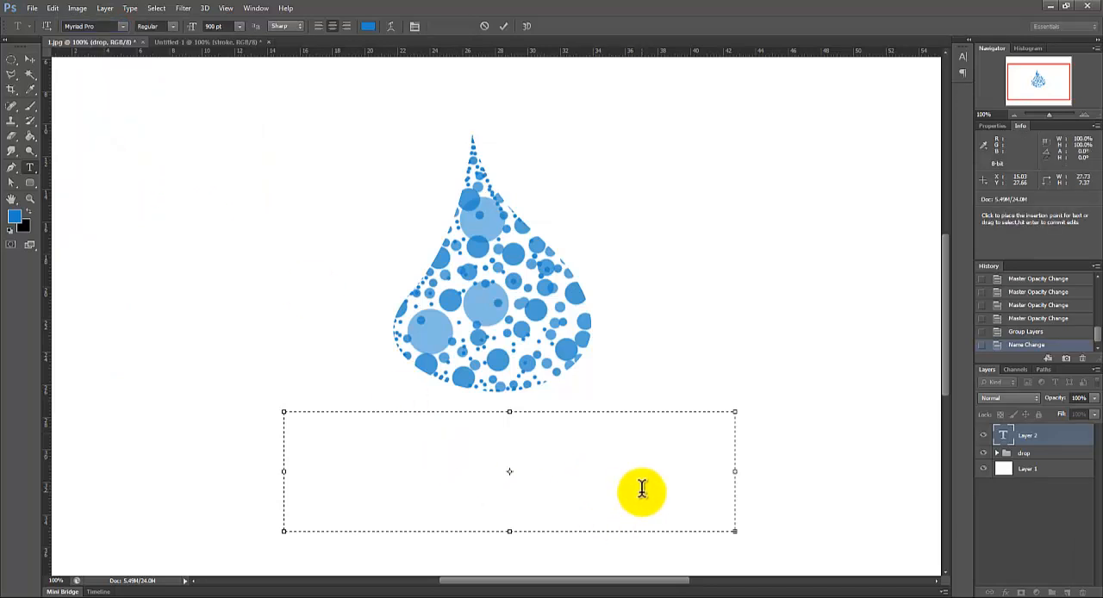
Step: Set the text size to 150 pt and enter ONE DROP in the text box
{"action": "left_click", "coordinate": [217, 26]}
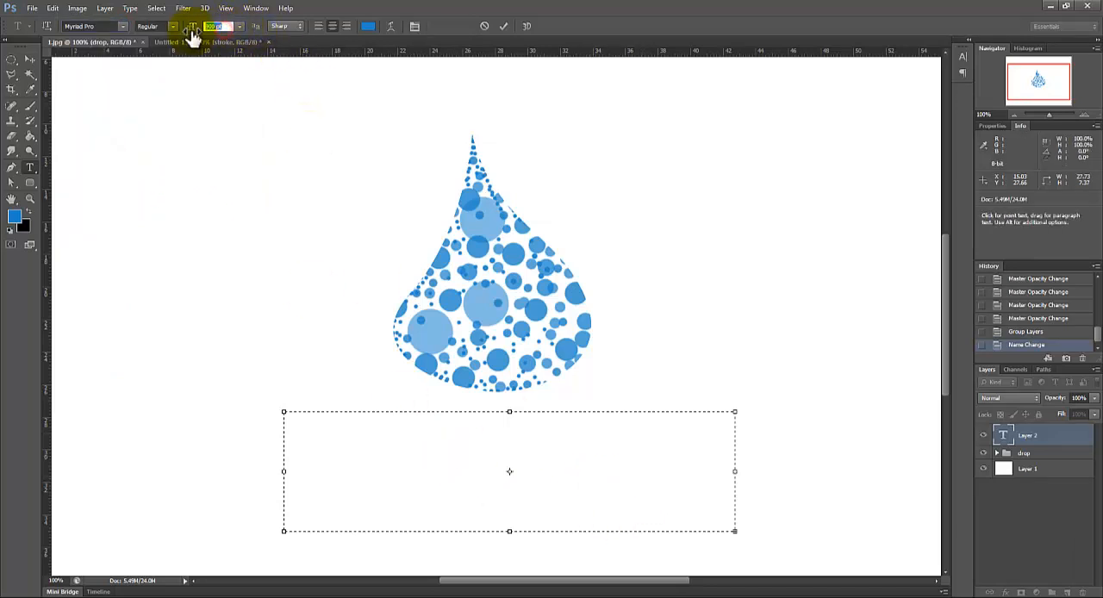
{"action": "type", "text": "300"}
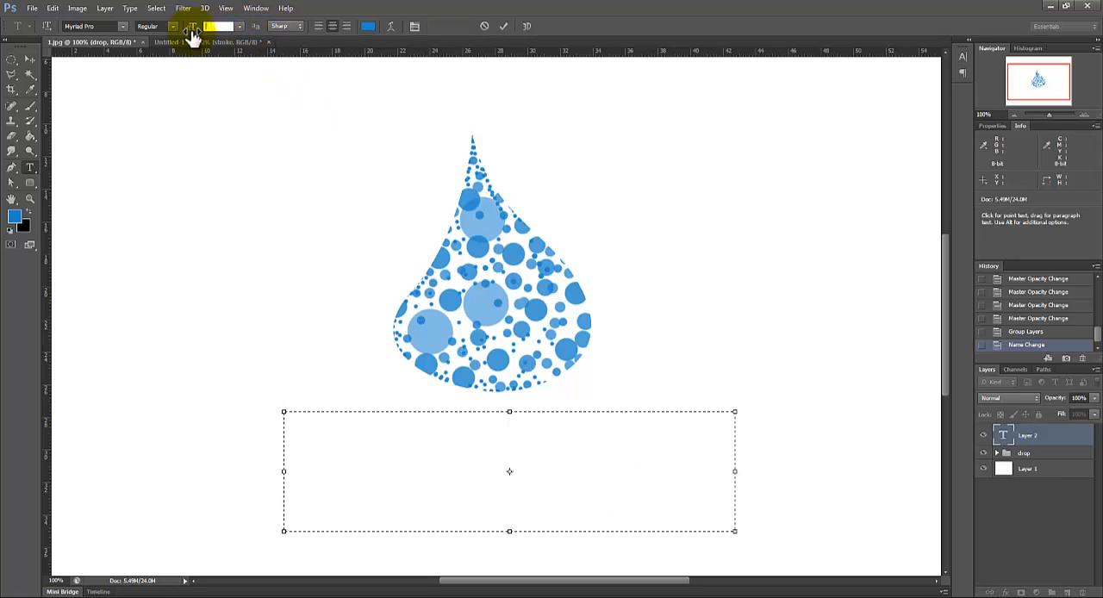
{"action": "type", "text": "0"}
{"action": "left_click", "coordinate": [513, 523]}
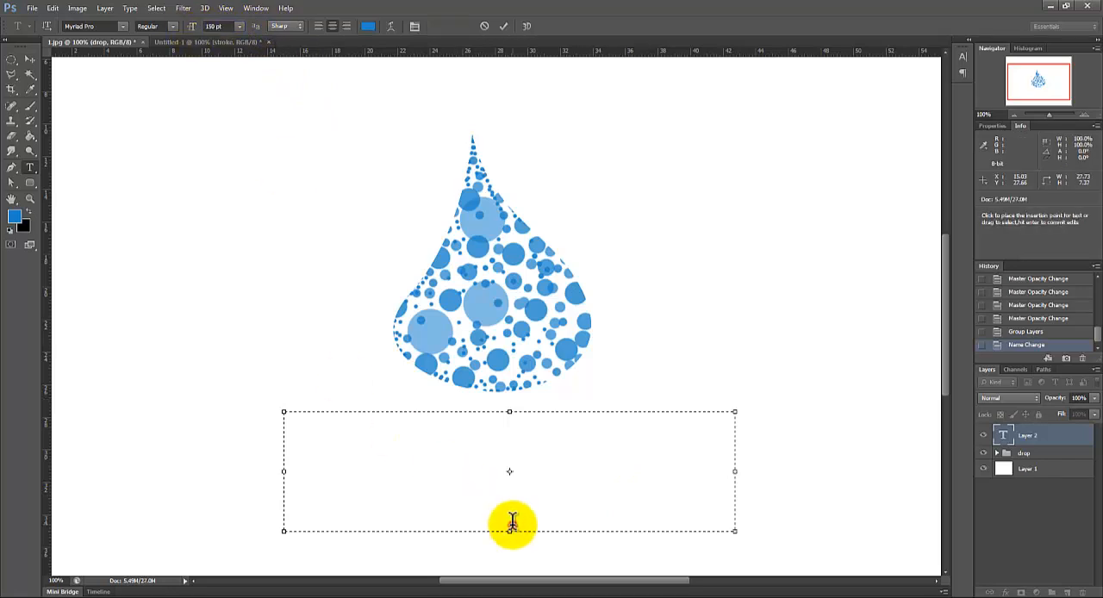
{"action": "type", "text": "Wa"}
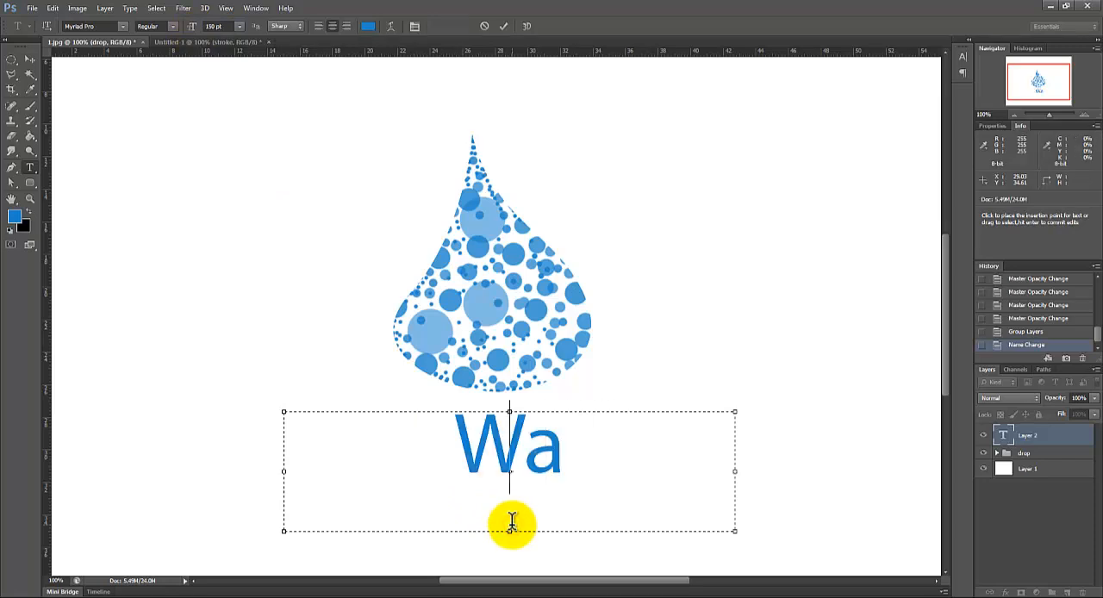
{"action": "key", "text": "BackSpace"}
{"action": "key", "text": "BackSpace"}
{"action": "type", "text": "O"}
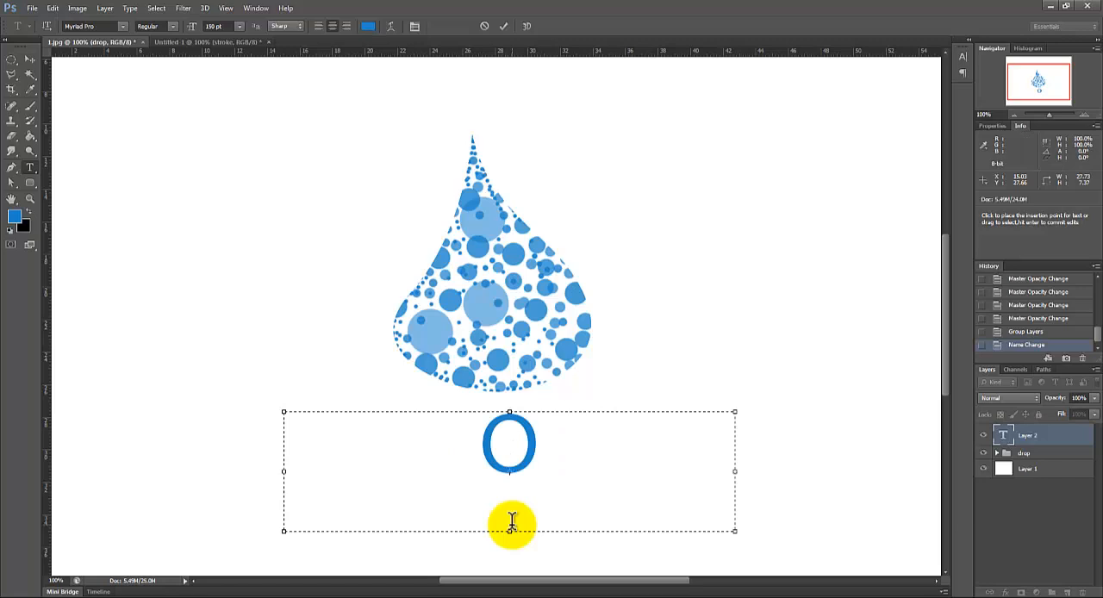
{"action": "type", "text": "NE"}
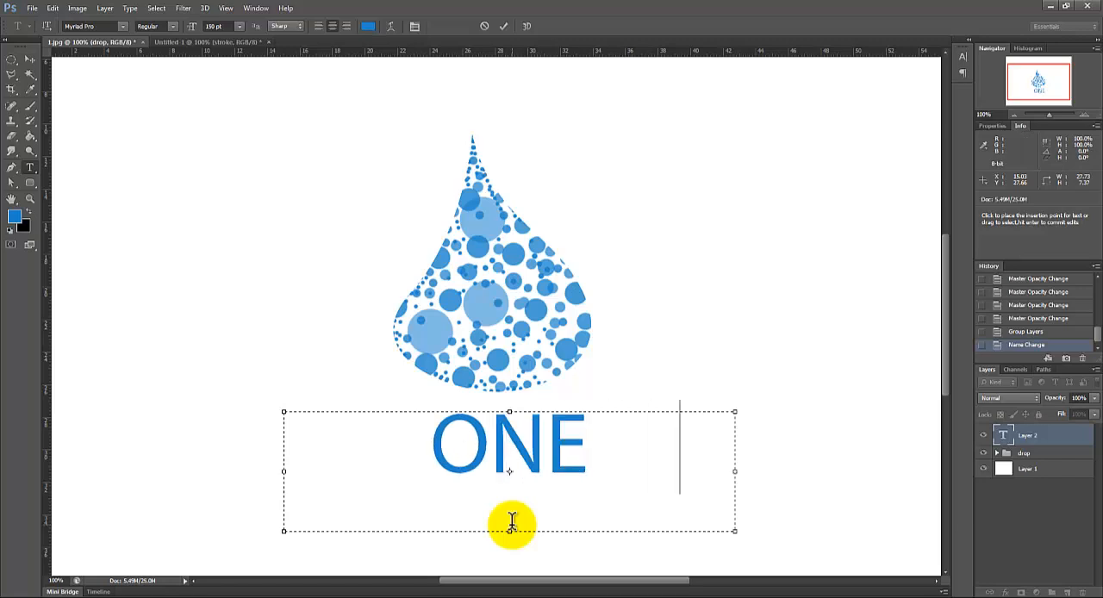
{"action": "type", "text": " DROP"}
Step: Set the word ONE to the Bold font style
{"action": "left_click_drag", "start_coordinate": [321, 455], "coordinate": [475, 454]}
{"action": "left_click", "coordinate": [172, 26]}
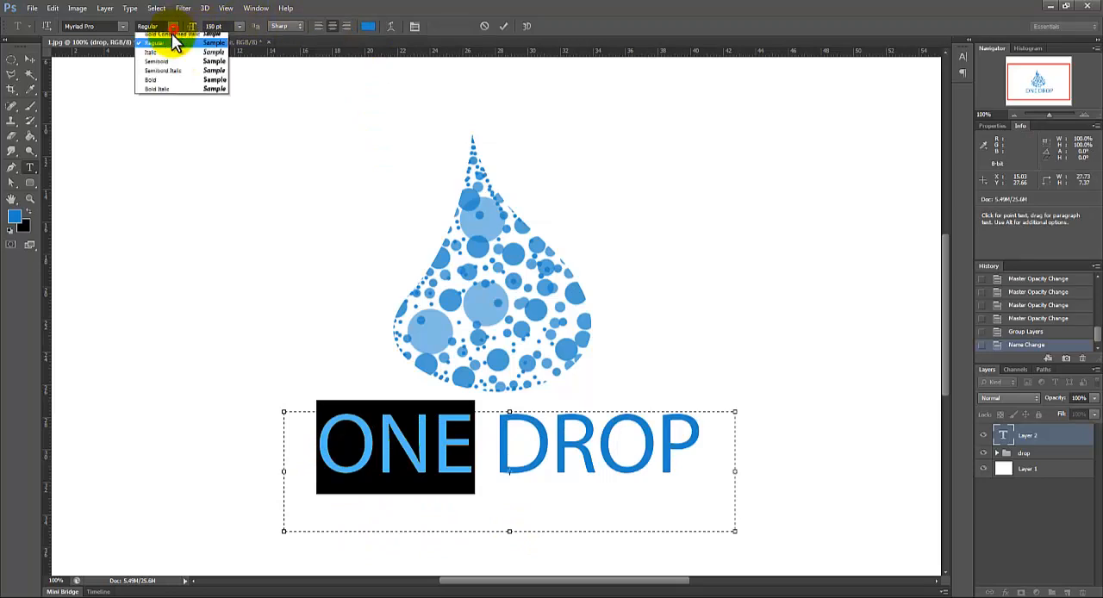
{"action": "left_click", "coordinate": [167, 106]}
Step: Recolor the word DROP with the light blue 82bbe2 sampled from a large pale dot in the drop
{"action": "left_click", "coordinate": [499, 444]}
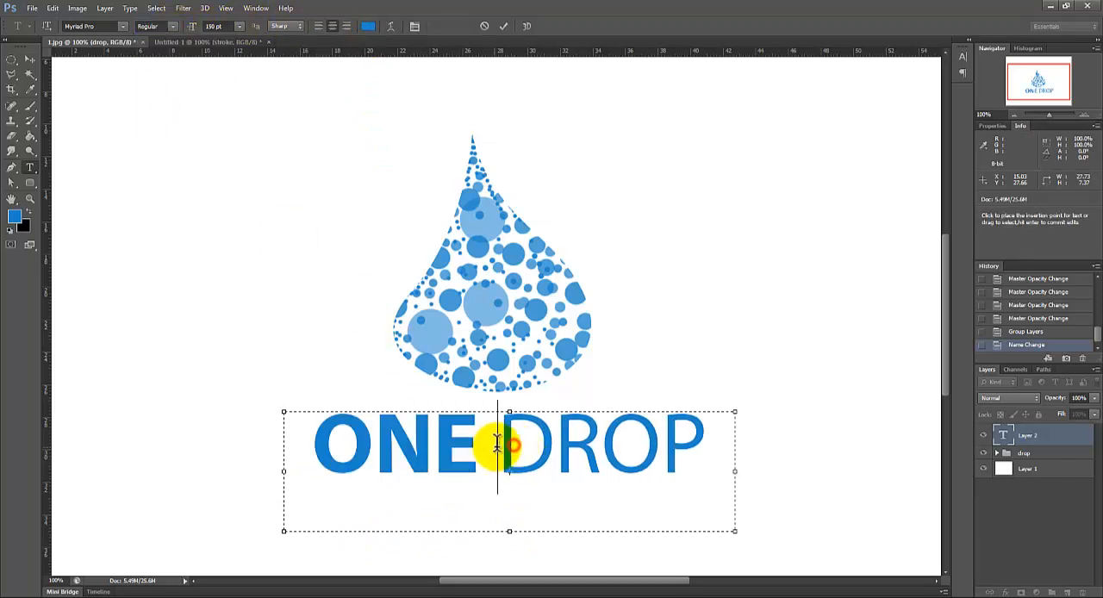
{"action": "left_click_drag", "start_coordinate": [497, 443], "coordinate": [708, 445]}
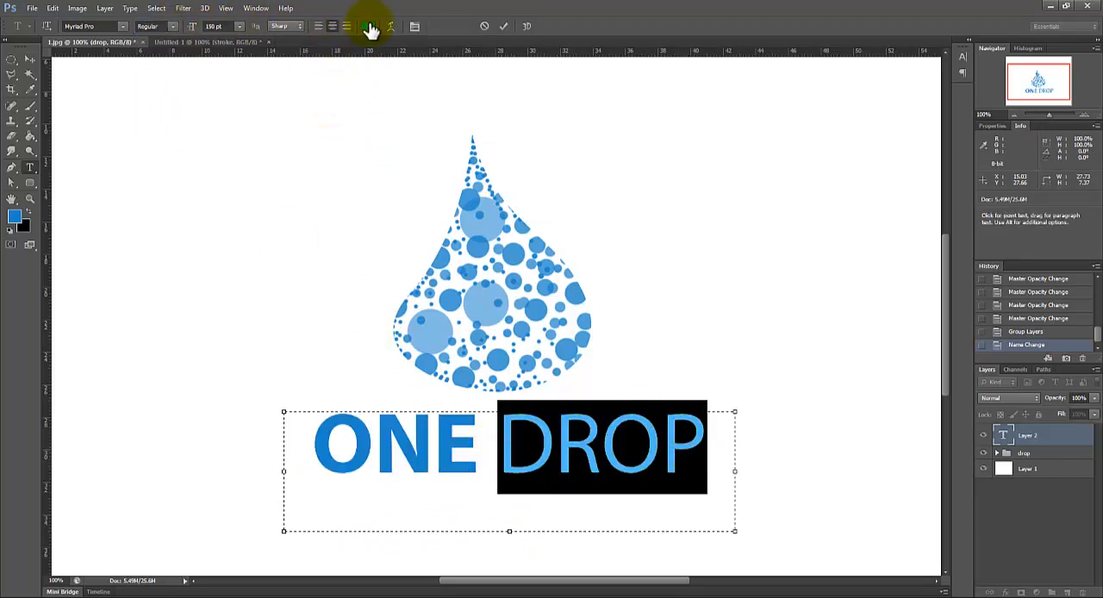
{"action": "left_click", "coordinate": [368, 26]}
{"action": "left_click", "coordinate": [469, 299]}
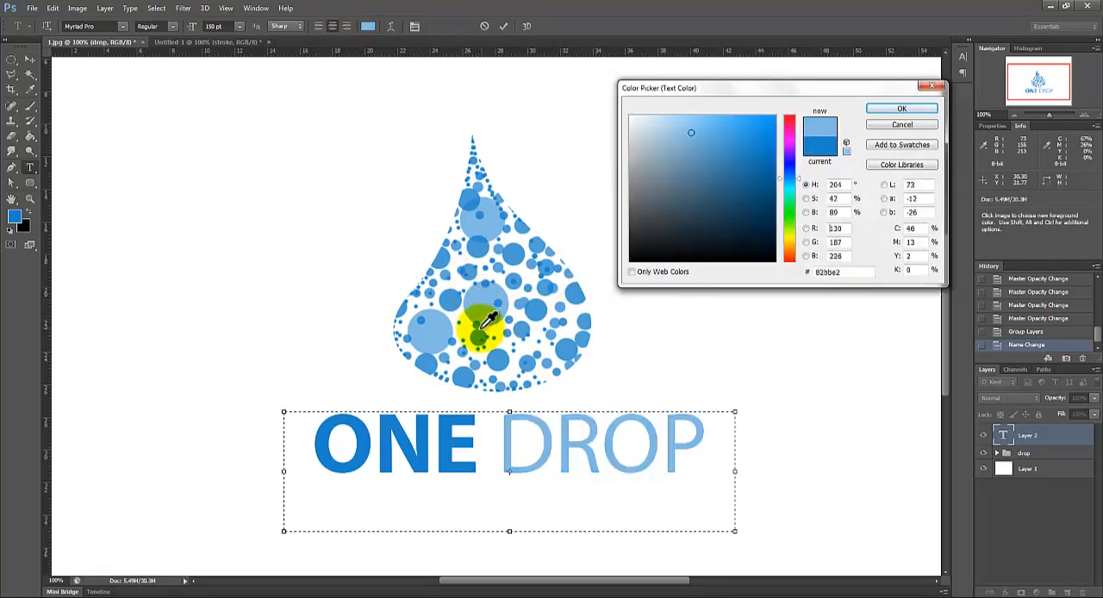
{"action": "left_click", "coordinate": [882, 110]}
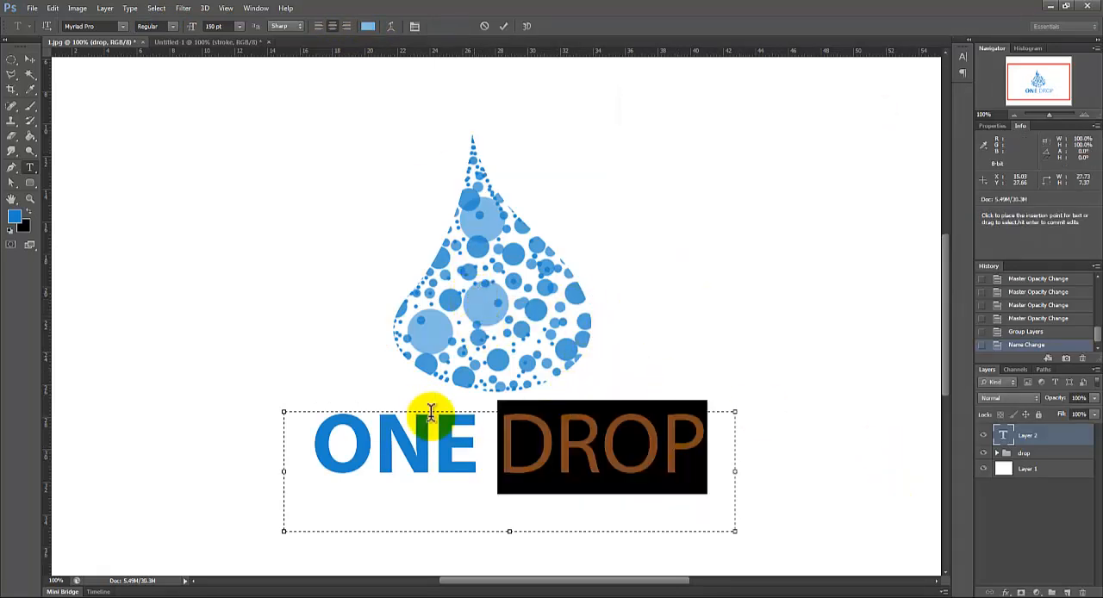
Step: Recolor the word ONE by sampling a blue dot and darkening the shade to 378dc8
{"action": "left_click_drag", "start_coordinate": [480, 444], "coordinate": [281, 452]}
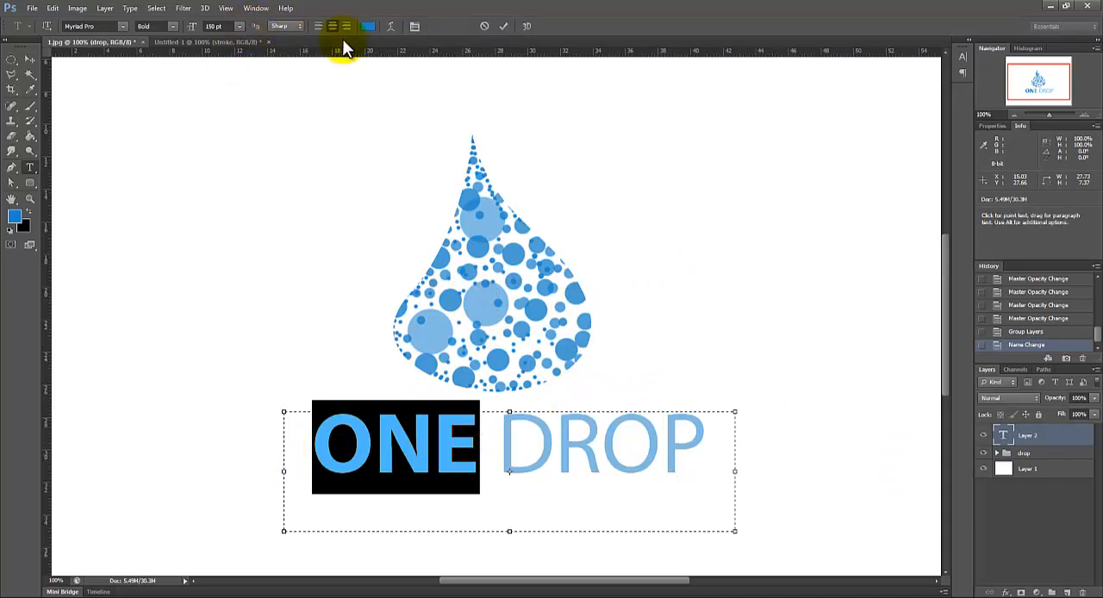
{"action": "left_click", "coordinate": [367, 26]}
{"action": "left_click", "coordinate": [431, 364]}
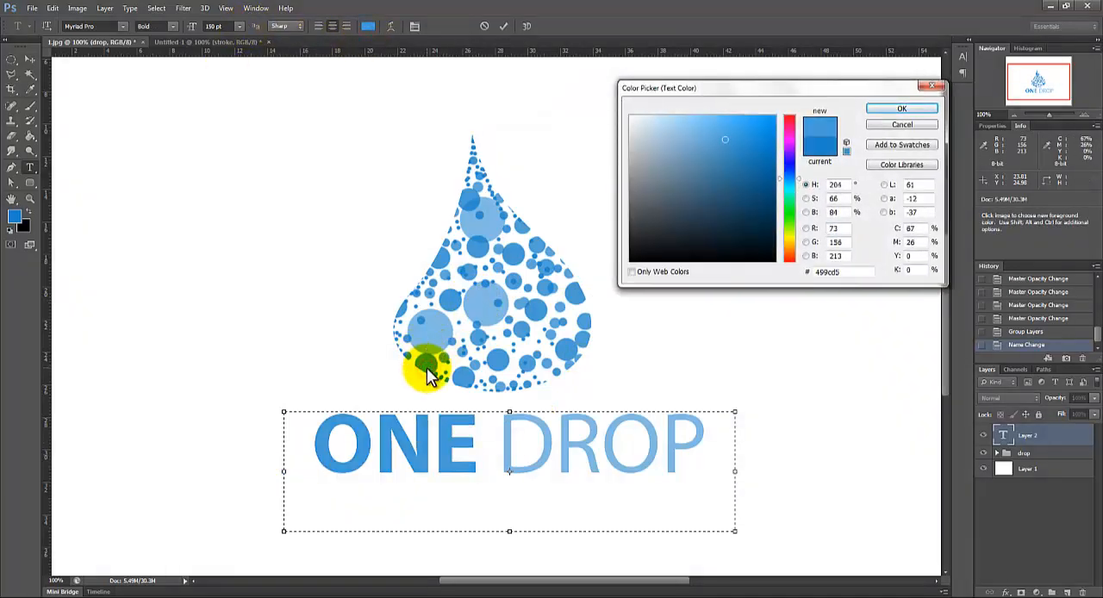
{"action": "left_click_drag", "start_coordinate": [706, 214], "coordinate": [735, 146]}
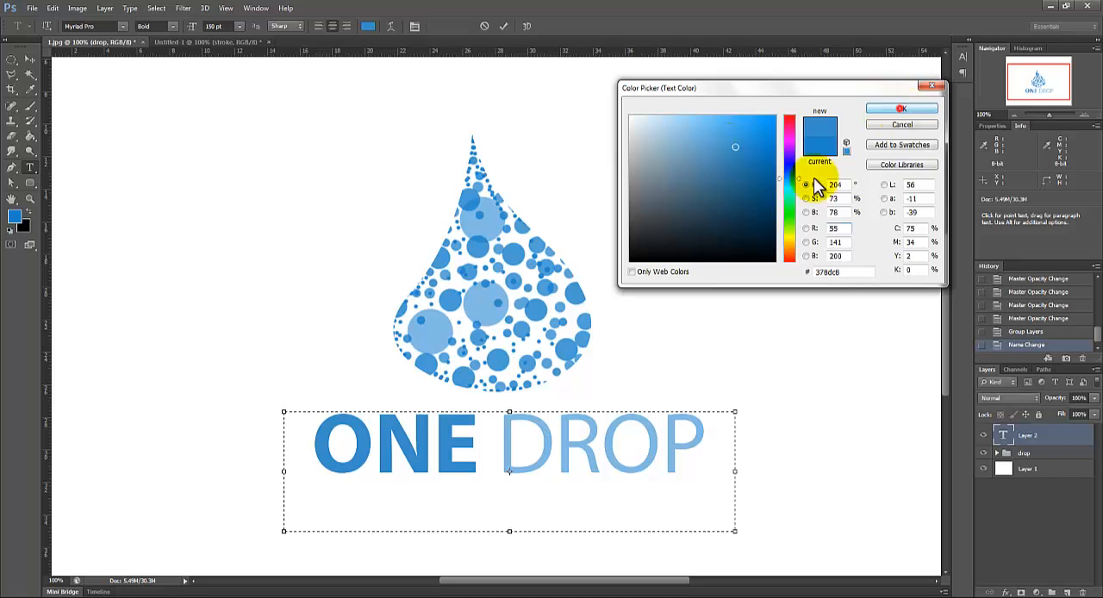
{"action": "left_click", "coordinate": [900, 109]}
Step: Shorten the ONE DROP text box to about 4.3 cm high
{"action": "left_click_drag", "start_coordinate": [509, 531], "coordinate": [564, 464]}
{"action": "left_click", "coordinate": [584, 458]}
{"action": "left_click", "coordinate": [494, 460]}
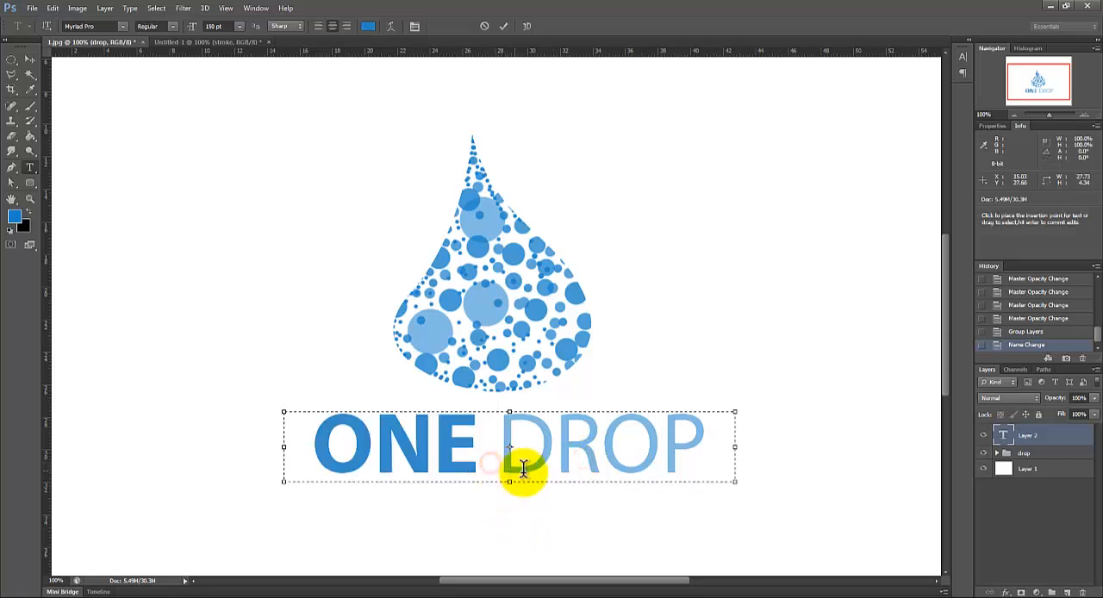
Step: Reduce the size of the whole ONE DROP text to 130 pt
{"action": "left_click", "coordinate": [319, 455]}
{"action": "key", "text": "ctrl+a"}
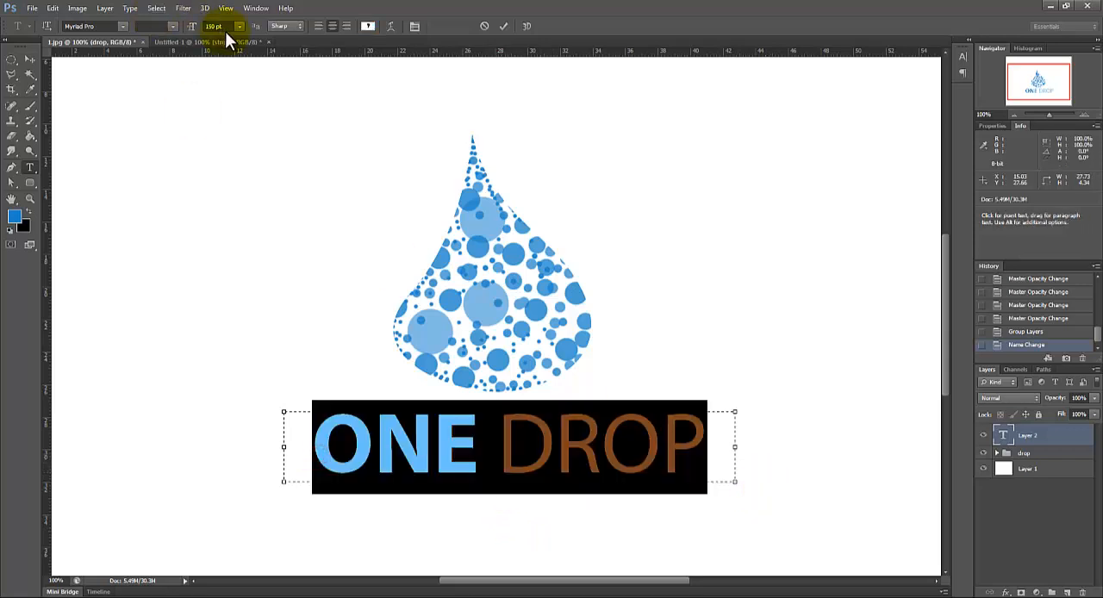
{"action": "left_click", "coordinate": [226, 27]}
{"action": "key", "text": "Down"}
{"action": "key", "text": "Down"}
{"action": "key", "text": "Down"}
{"action": "key", "text": "Down"}
{"action": "key", "text": "Down"}
{"action": "key", "text": "Down"}
{"action": "key", "text": "Down"}
{"action": "key", "text": "Down"}
{"action": "key", "text": "Down"}
{"action": "key", "text": "Down"}
{"action": "key", "text": "Down"}
{"action": "key", "text": "Down"}
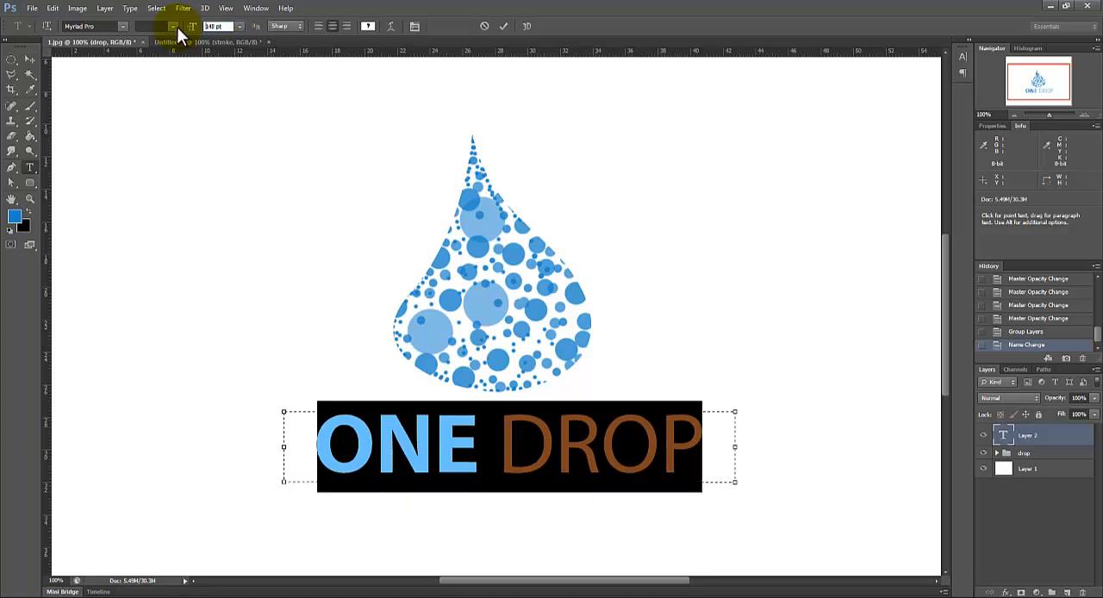
{"action": "key", "text": "Down"}
{"action": "key", "text": "Down"}
{"action": "key", "text": "Down"}
{"action": "key", "text": "Down"}
{"action": "key", "text": "Down"}
{"action": "key", "text": "Down"}
{"action": "key", "text": "Down"}
{"action": "key", "text": "Down"}
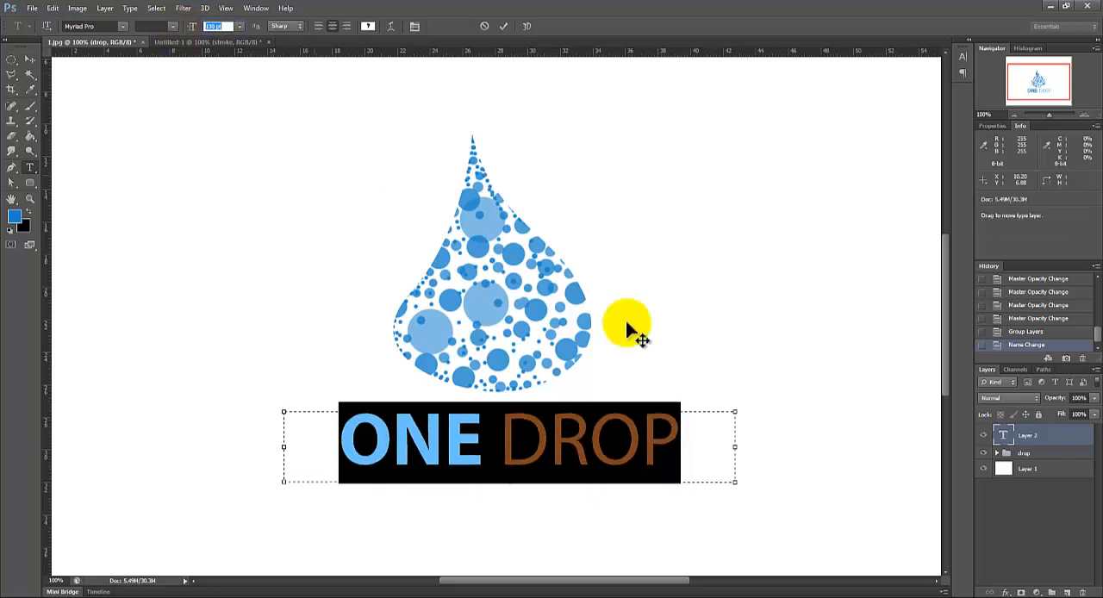
Step: Shift the ONE DROP text box slightly left under the drop and set its text size to 110 pt
{"action": "left_click", "coordinate": [682, 467]}
{"action": "mouse_move", "coordinate": [633, 528]}
{"action": "left_mouse_down"}
{"action": "mouse_move", "coordinate": [606, 531]}
{"action": "mouse_move", "coordinate": [619, 532]}
{"action": "left_mouse_up"}
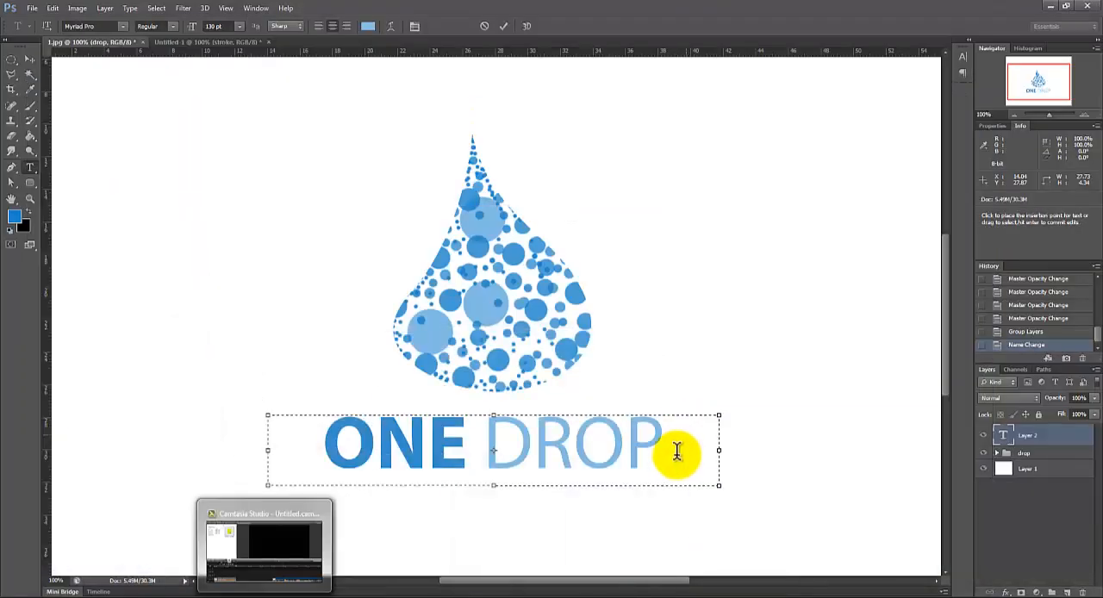
{"action": "left_click_drag", "start_coordinate": [677, 453], "coordinate": [320, 469]}
{"action": "left_click", "coordinate": [219, 26]}
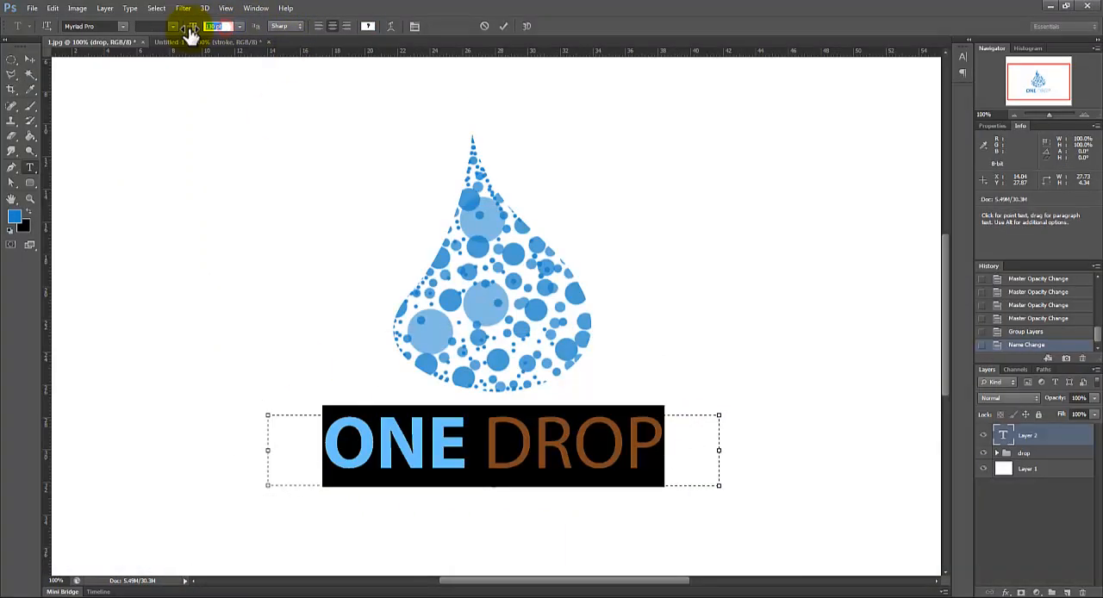
{"action": "type", "text": "110"}
{"action": "left_click", "coordinate": [647, 445]}
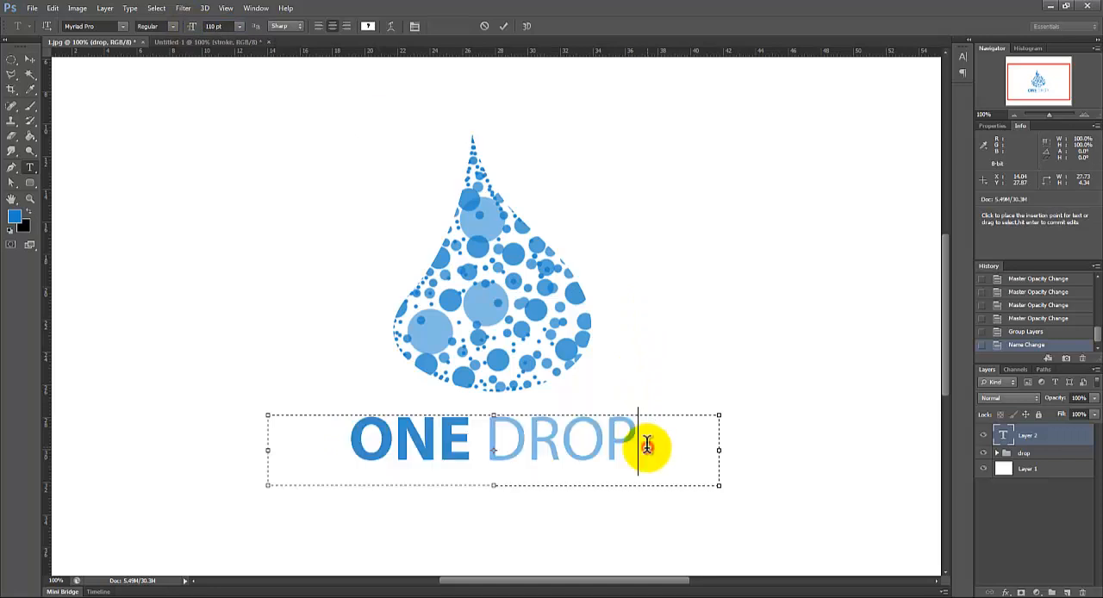
{"action": "left_click", "coordinate": [11, 58]}
{"action": "left_click", "coordinate": [66, 56]}
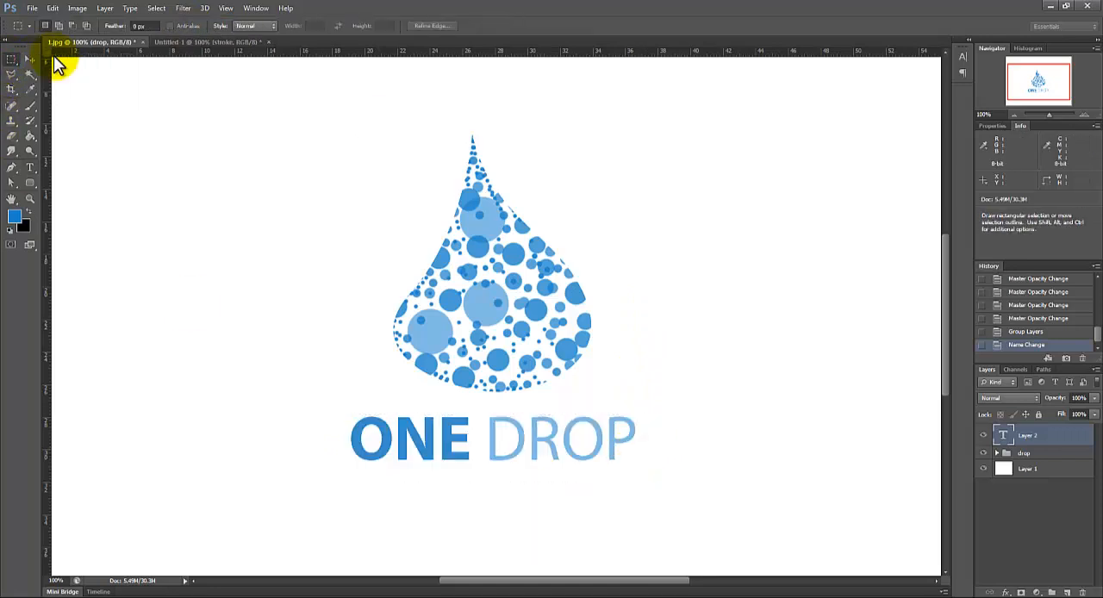
Step: Draw a text box about 18.2 by 3.6 cm beneath the ONE DROP lettering and set its text size to 24 pt
{"action": "left_click_drag", "start_coordinate": [947, 377], "coordinate": [945, 394]}
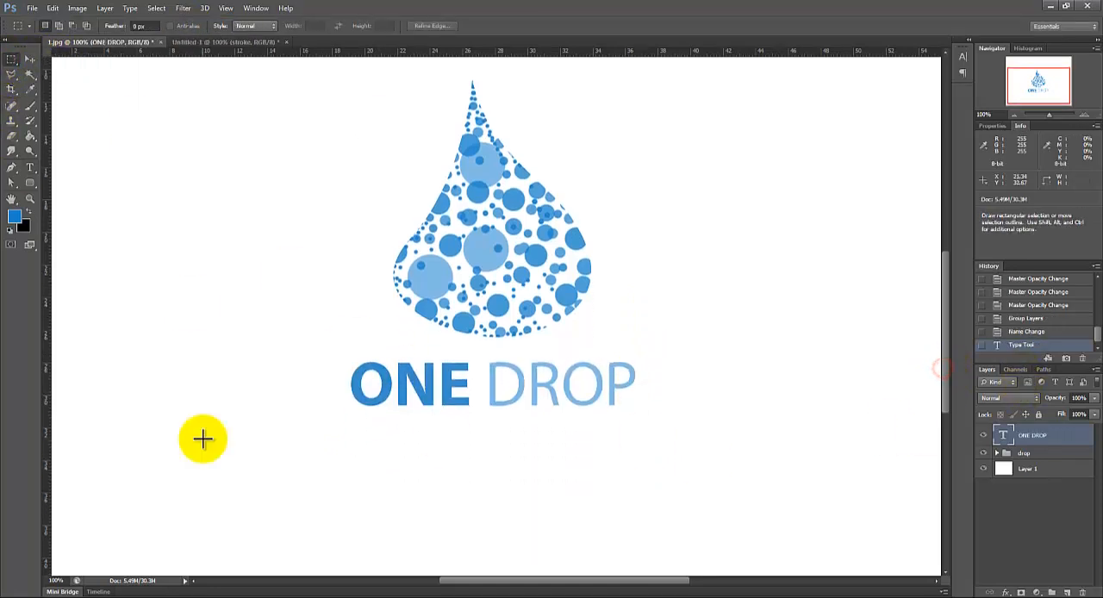
{"action": "left_click", "coordinate": [31, 167]}
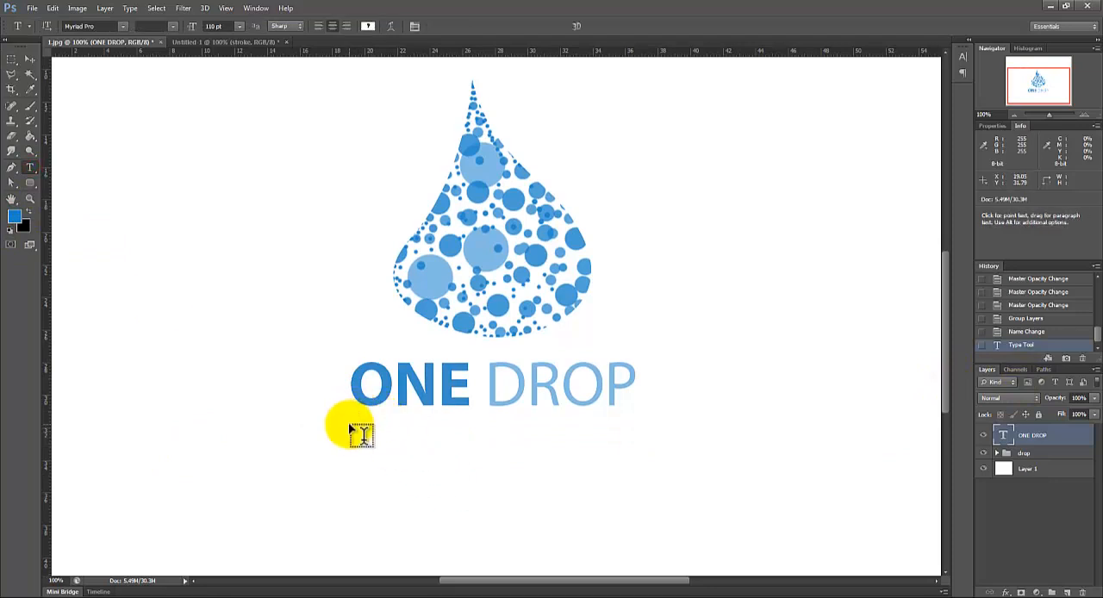
{"action": "left_click_drag", "start_coordinate": [348, 429], "coordinate": [645, 488]}
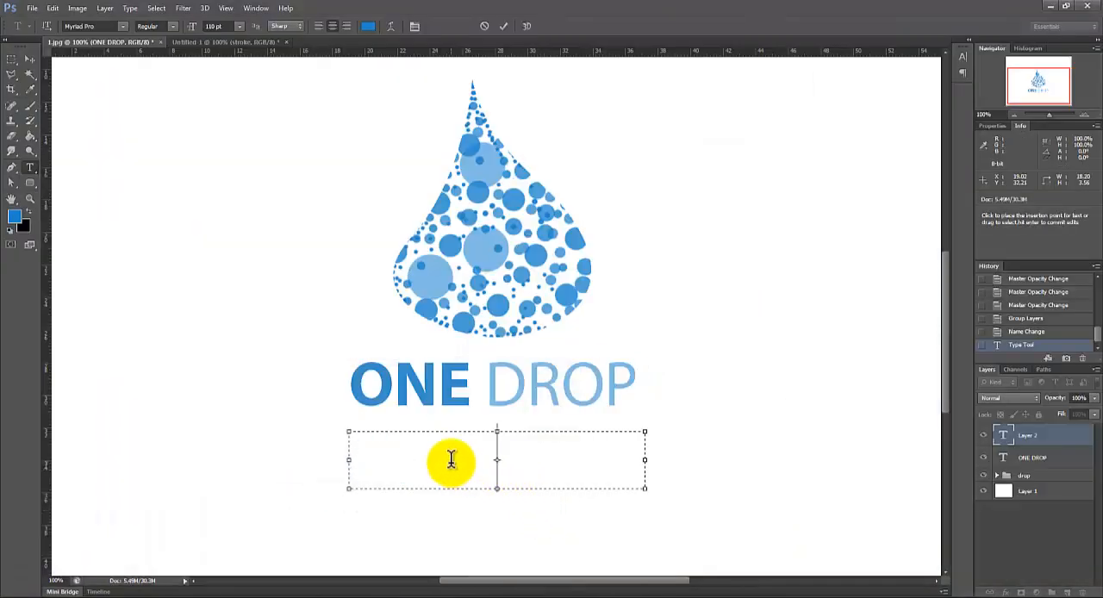
{"action": "left_click", "coordinate": [450, 460]}
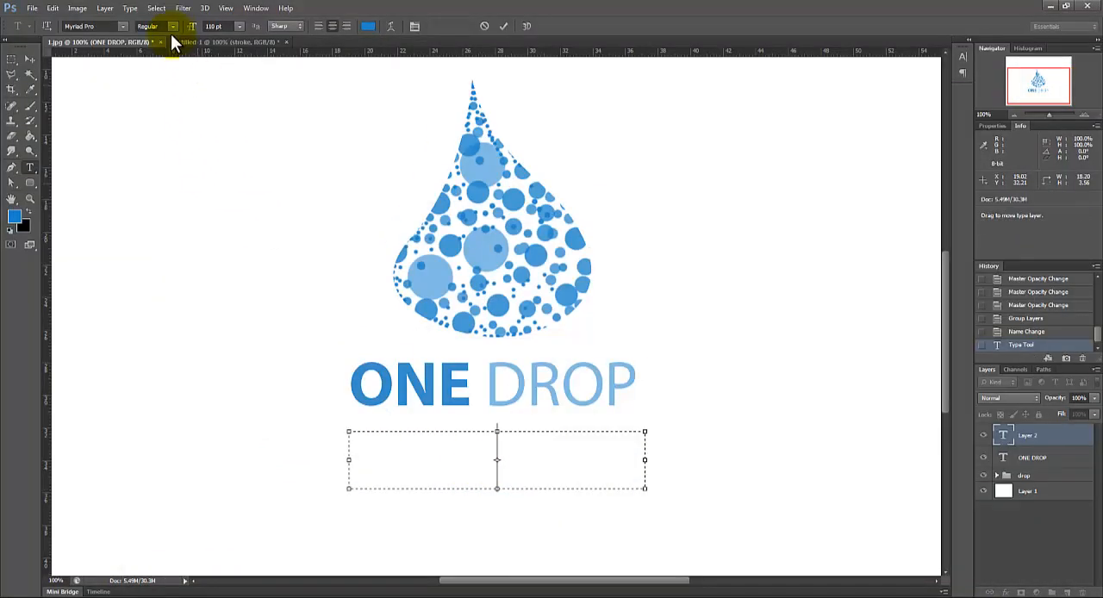
{"action": "left_click", "coordinate": [238, 26]}
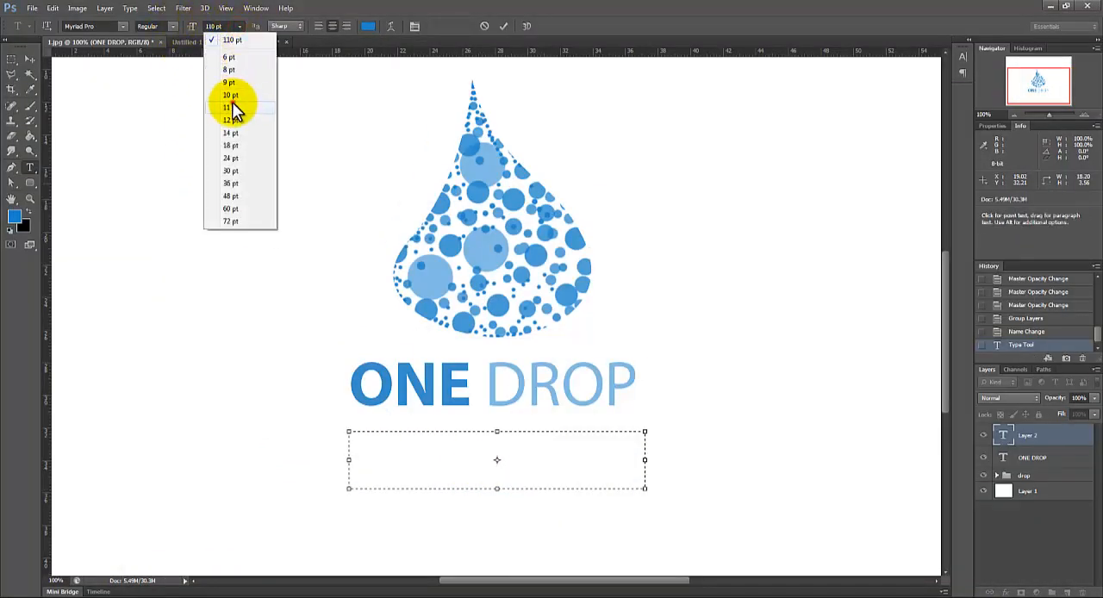
{"action": "left_click", "coordinate": [232, 102]}
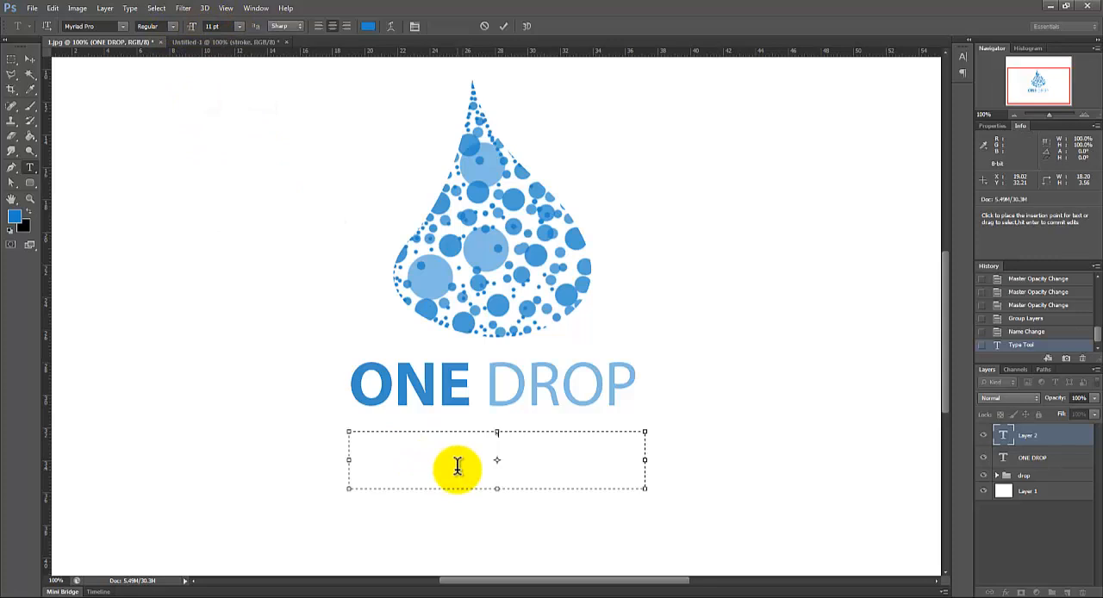
{"action": "left_click", "coordinate": [239, 27]}
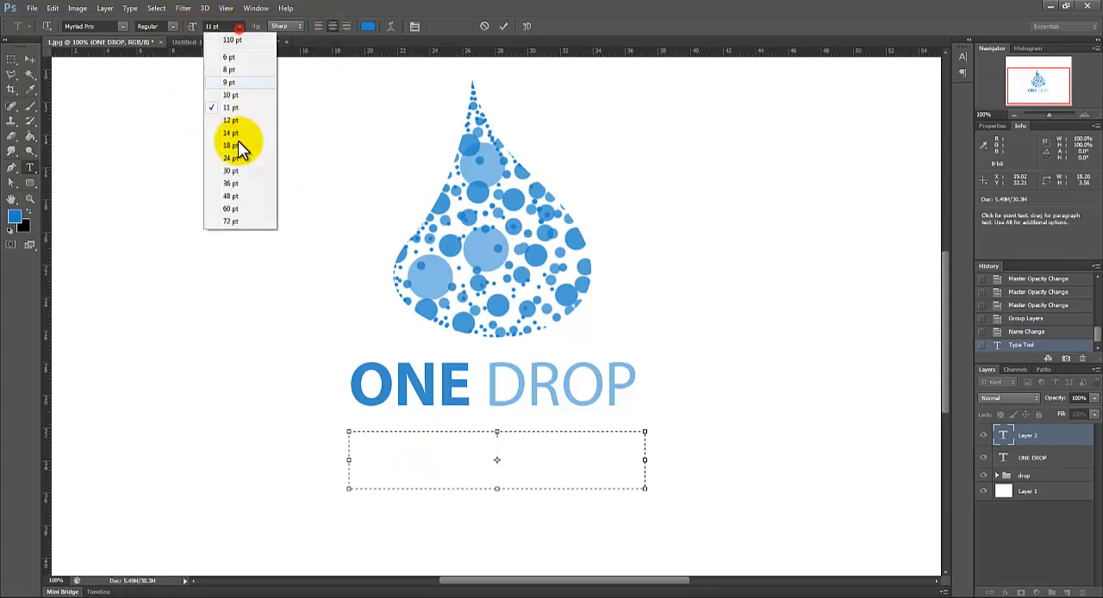
{"action": "left_click", "coordinate": [241, 160]}
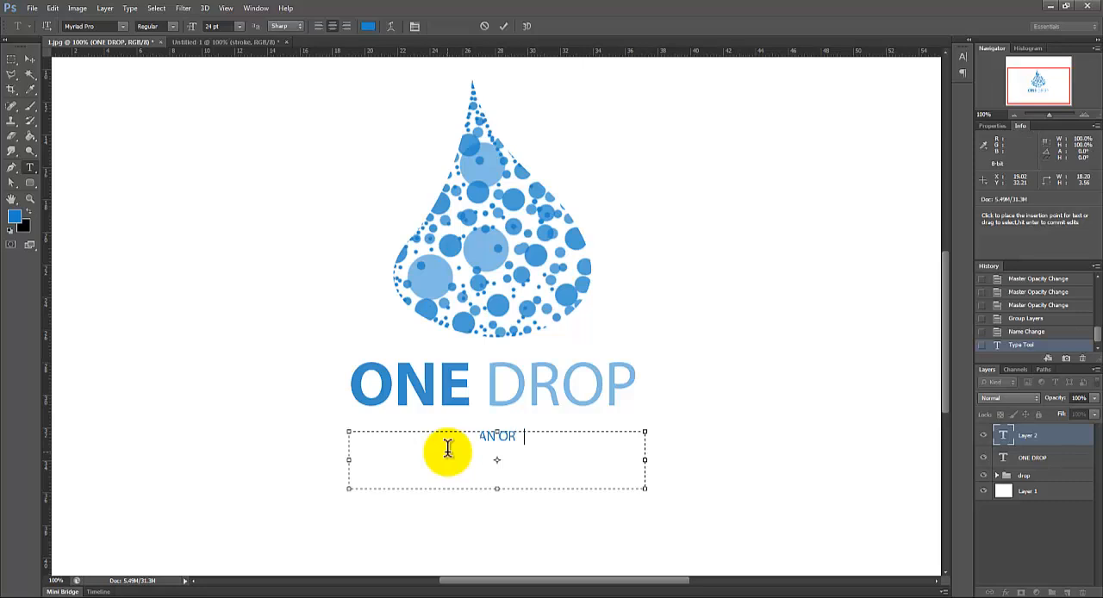
Step: Enter the tagline AN ORGANIZAION FOR HELPLESS PEOPLE in the new text box
{"action": "type", "text": "NIZAION F"}
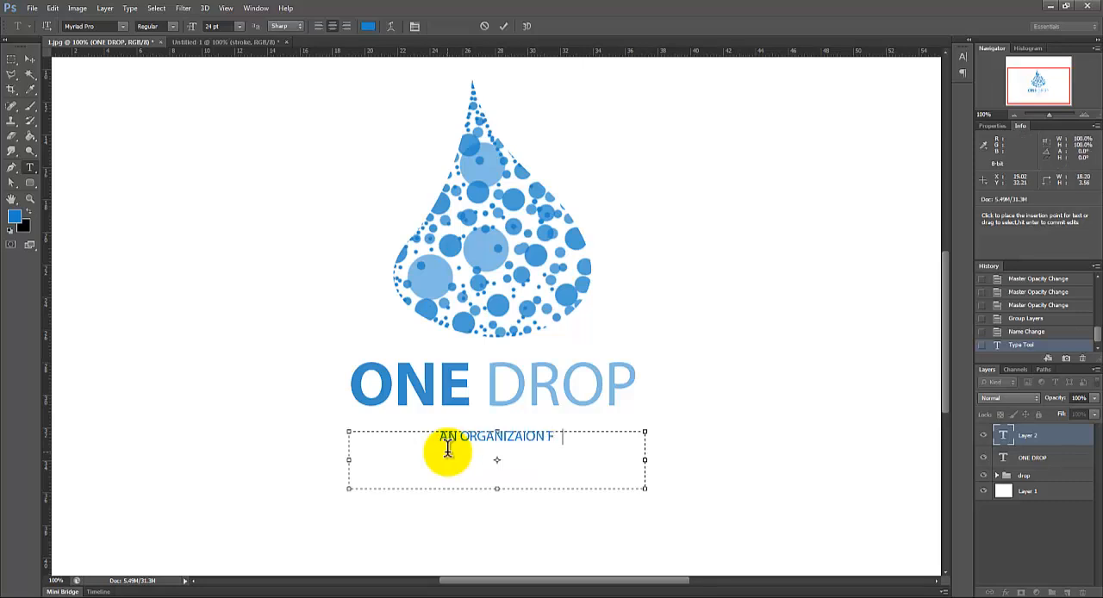
{"action": "type", "text": "OR "}
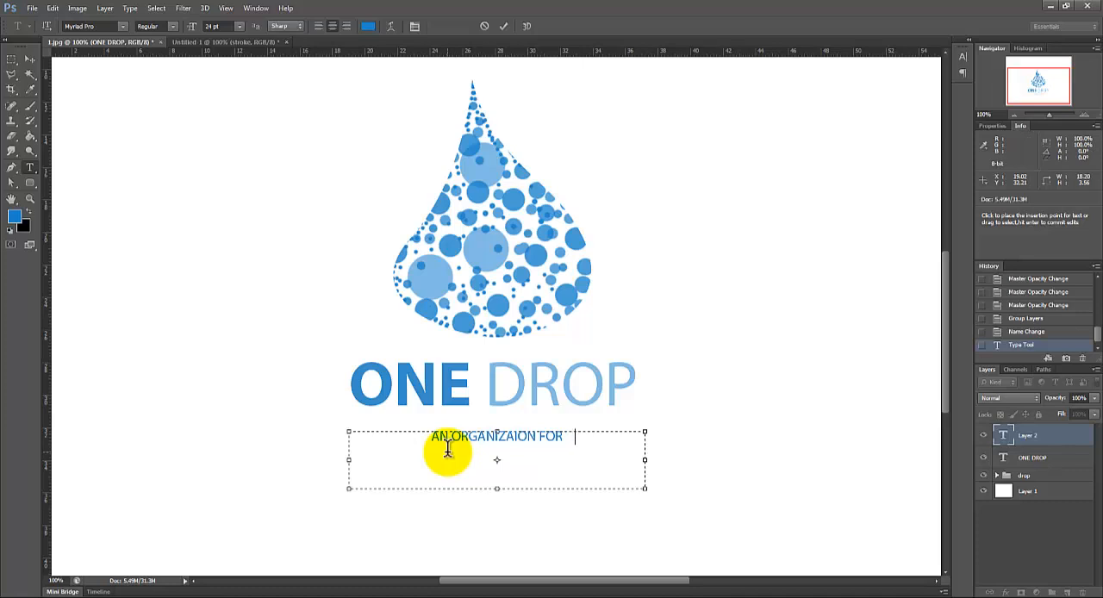
{"action": "type", "text": "HELP LESS PO"}
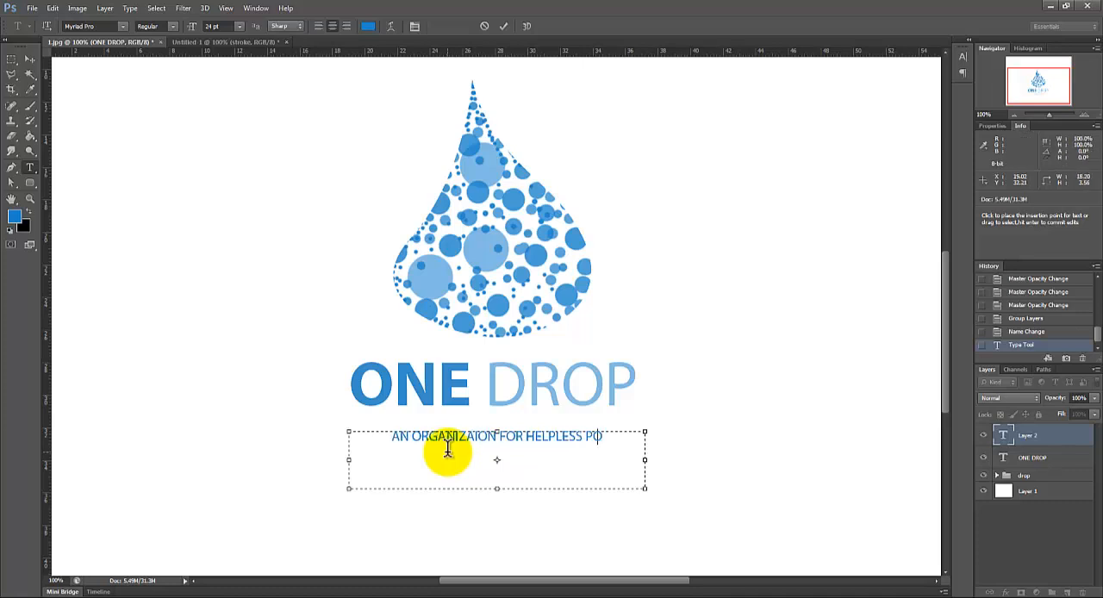
{"action": "key", "text": "BackSpace"}
{"action": "type", "text": "EO"}
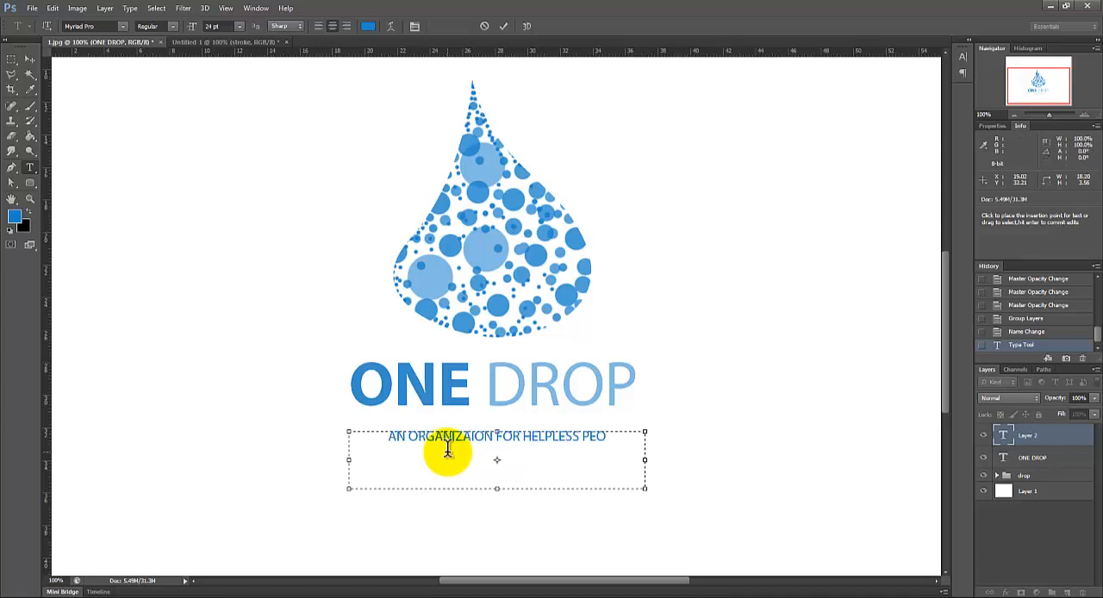
{"action": "type", "text": "PLE"}
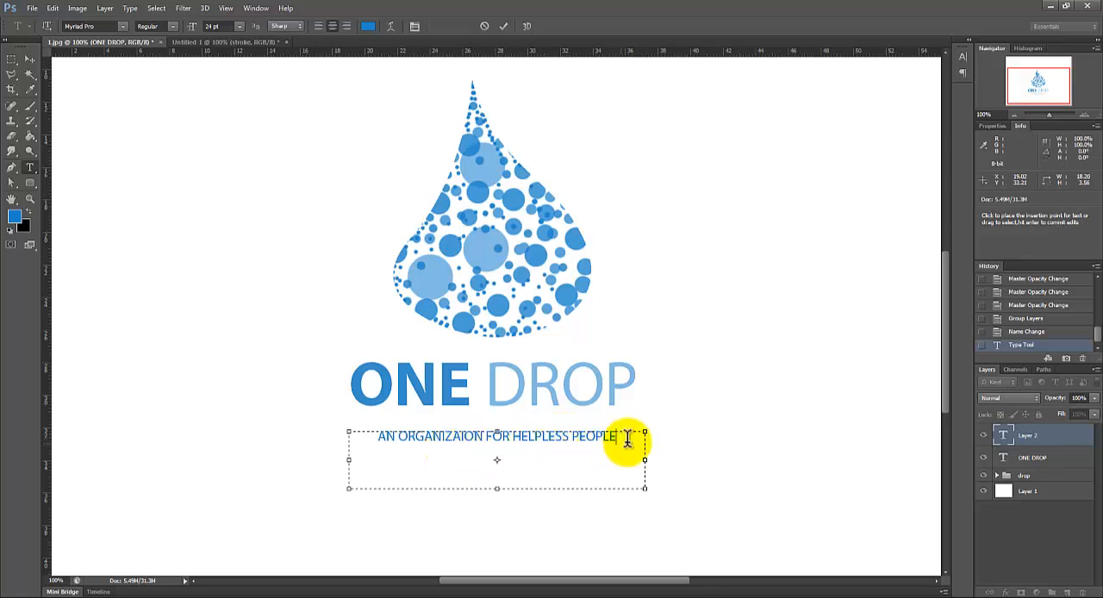
Step: Recolor the whole tagline light blue 82bbe2 by sampling a large pale dot in the drop
{"action": "left_click_drag", "start_coordinate": [627, 439], "coordinate": [314, 463]}
{"action": "left_click", "coordinate": [368, 26]}
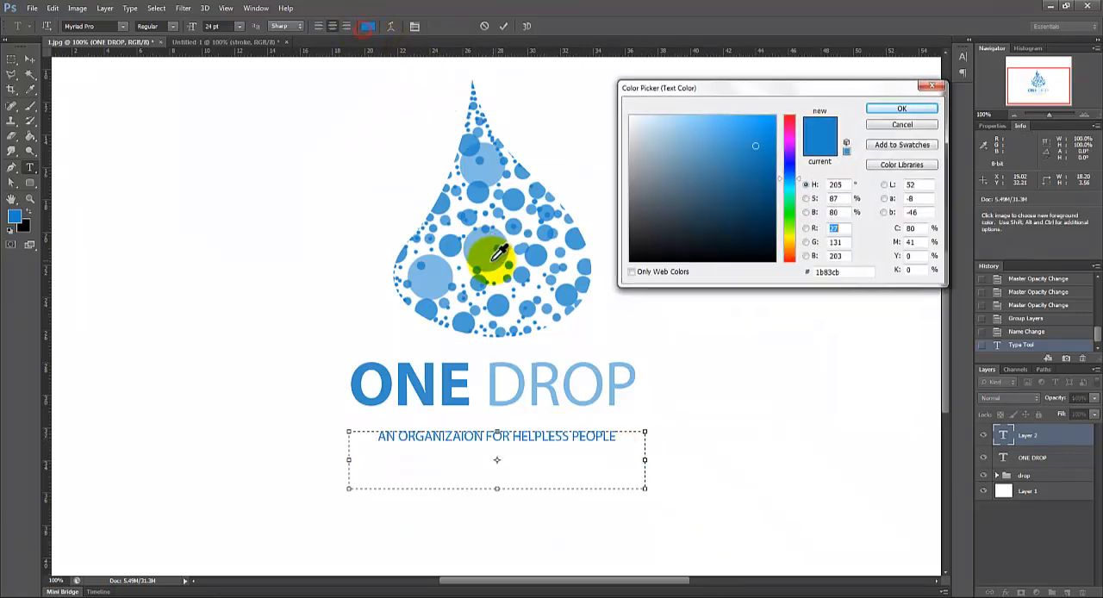
{"action": "left_click", "coordinate": [481, 267]}
{"action": "left_click", "coordinate": [895, 111]}
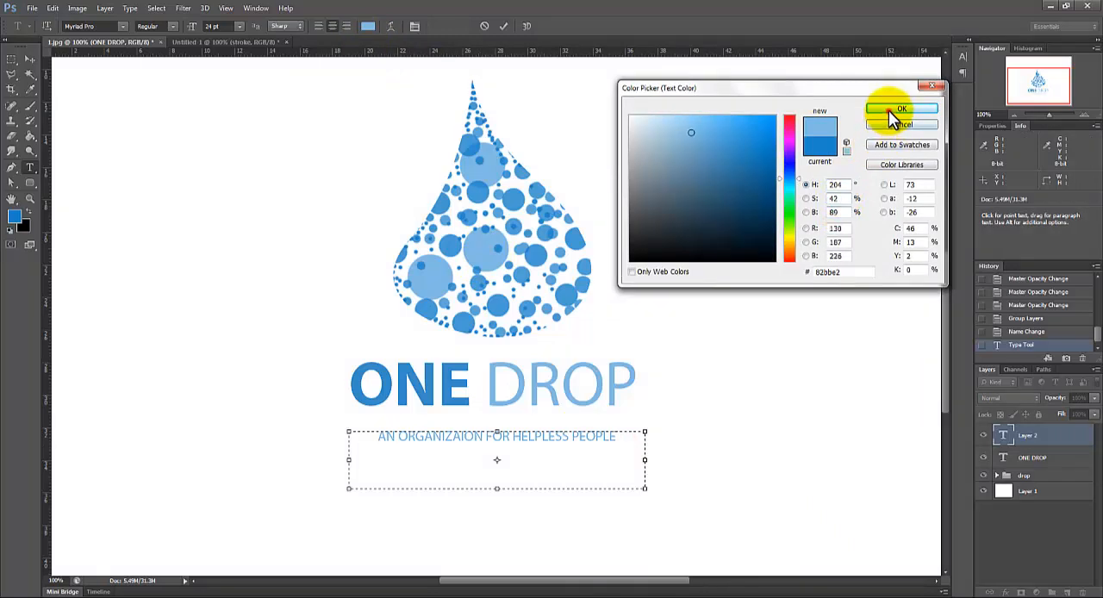
Step: Shorten the tagline's text box to about 1.8 cm high and set the tagline's tracking to 100
{"action": "left_click_drag", "start_coordinate": [496, 489], "coordinate": [496, 459]}
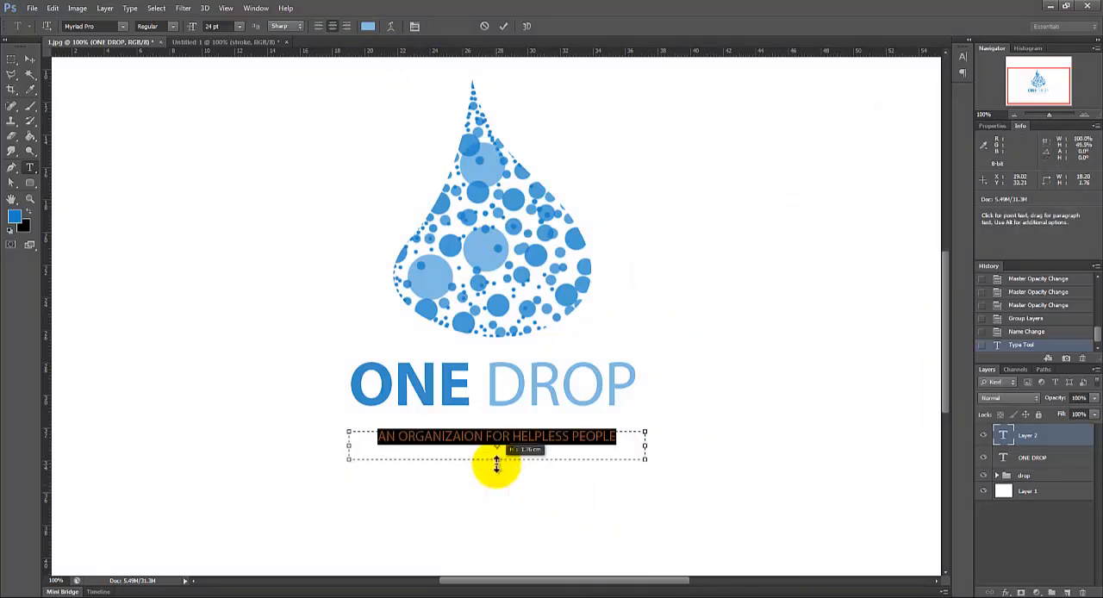
{"action": "left_click", "coordinate": [415, 27]}
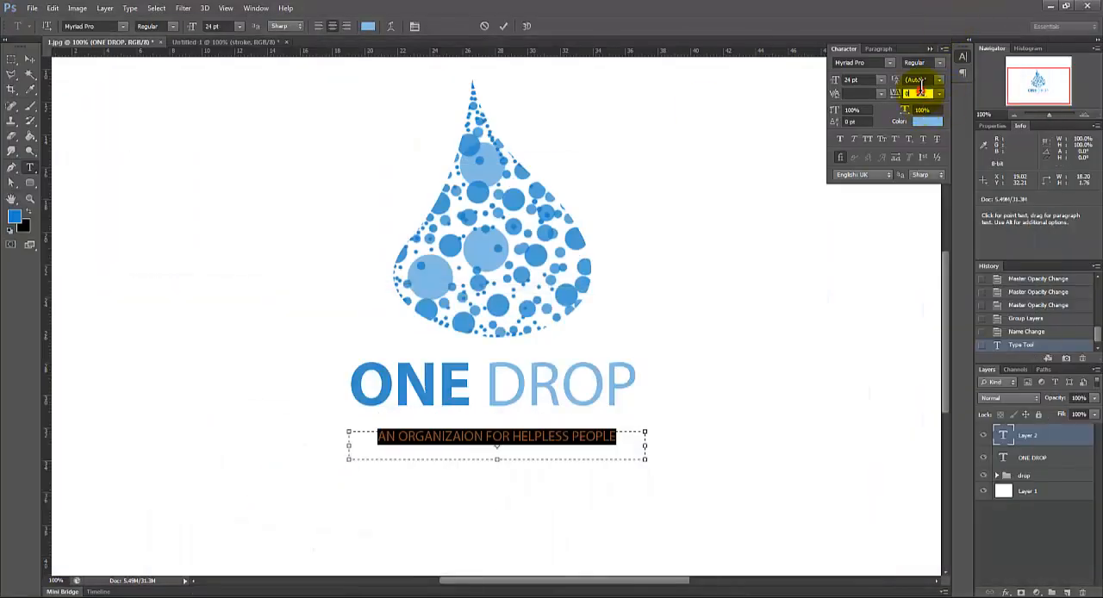
{"action": "key", "text": "shift+Up"}
{"action": "key", "text": "shift+Up"}
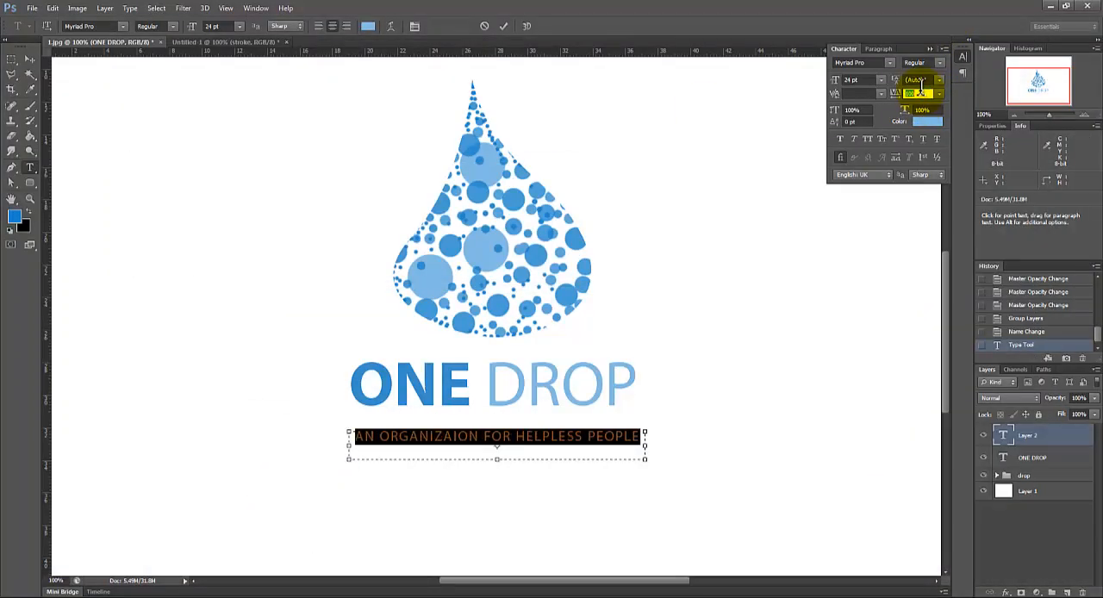
Step: Move the tagline up close beneath ONE DROP, lined up with its edges, and nudge it down slightly
{"action": "left_click", "coordinate": [546, 453]}
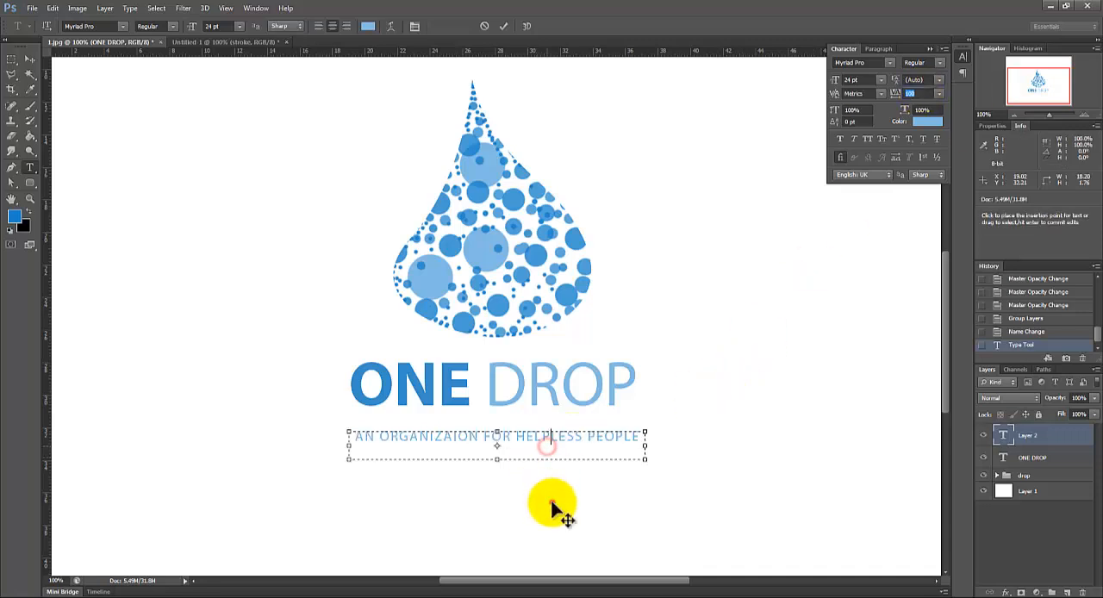
{"action": "left_click_drag", "start_coordinate": [548, 498], "coordinate": [550, 494]}
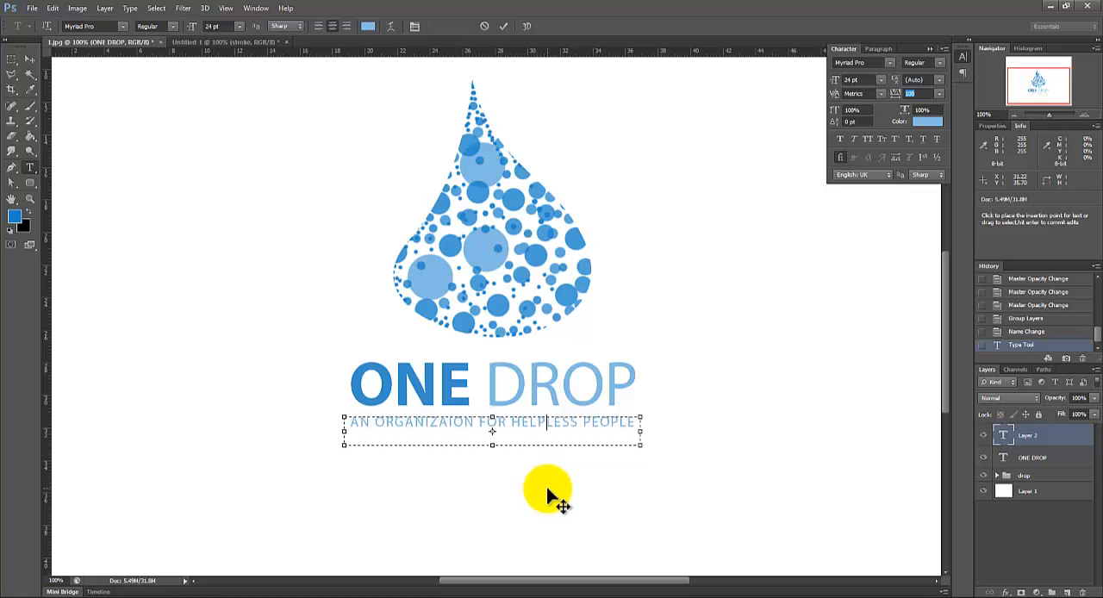
{"action": "left_click_drag", "start_coordinate": [493, 445], "coordinate": [450, 434]}
{"action": "left_click", "coordinate": [11, 59]}
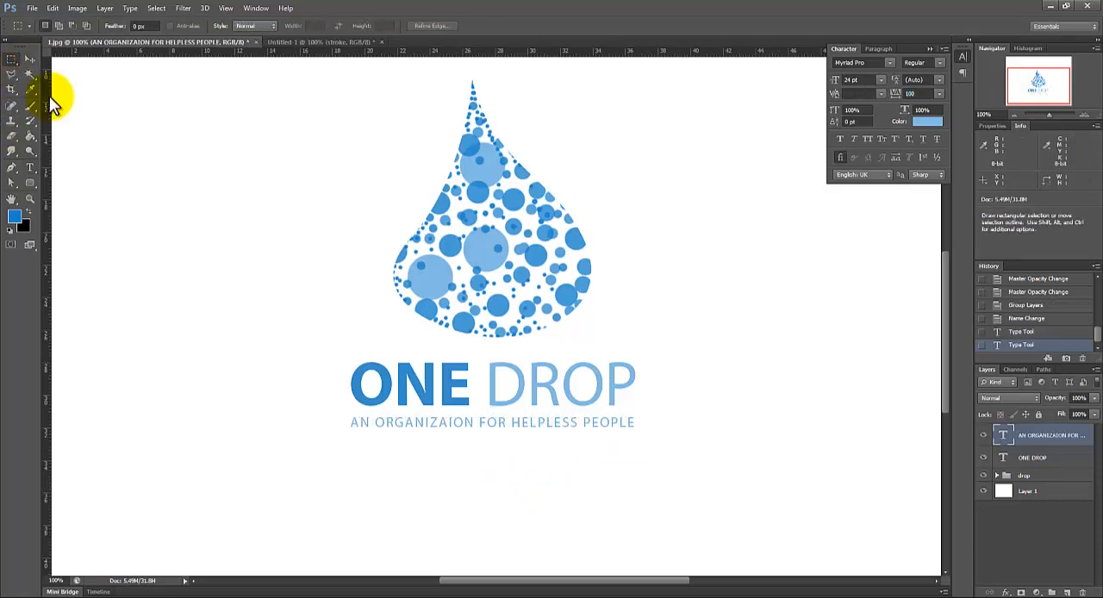
{"action": "key", "text": "ctrl+Down"}
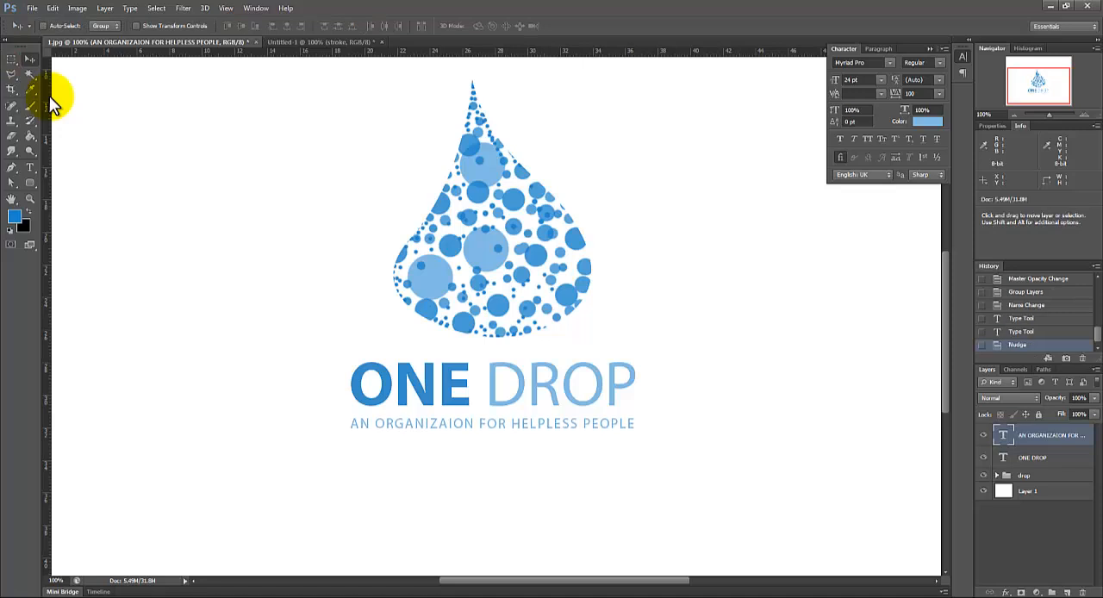
Step: Align the tagline, the ONE DROP text, the drop group and Layer 1 by their horizontal centers
{"action": "left_click", "coordinate": [1044, 461]}
{"action": "left_click", "coordinate": [1043, 434], "text": "ctrl"}
{"action": "left_click", "coordinate": [1038, 489], "text": "ctrl"}
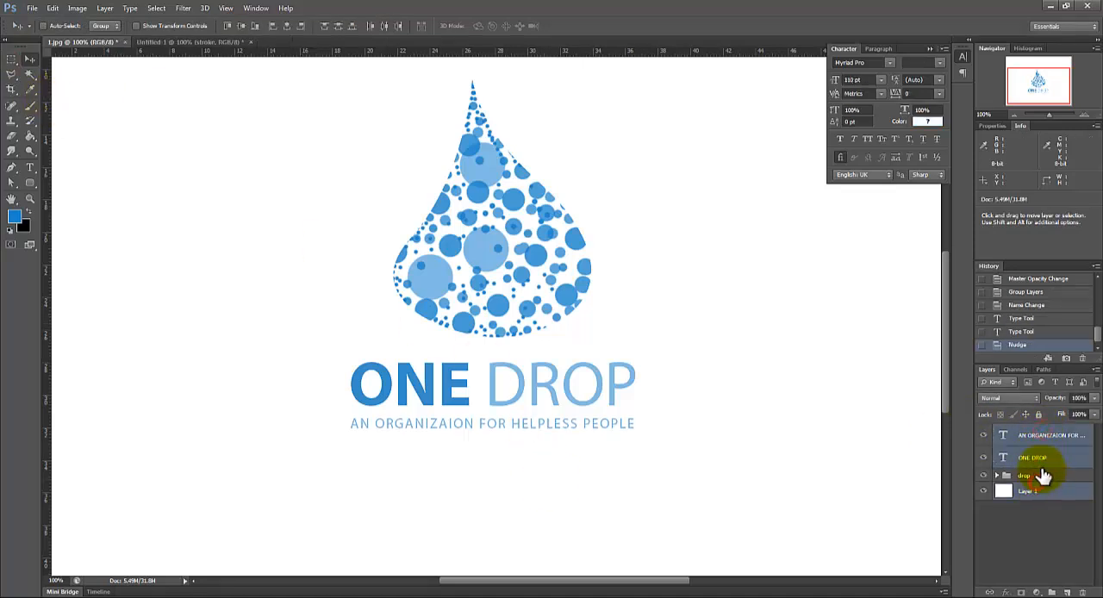
{"action": "left_click", "coordinate": [1042, 475], "text": "ctrl"}
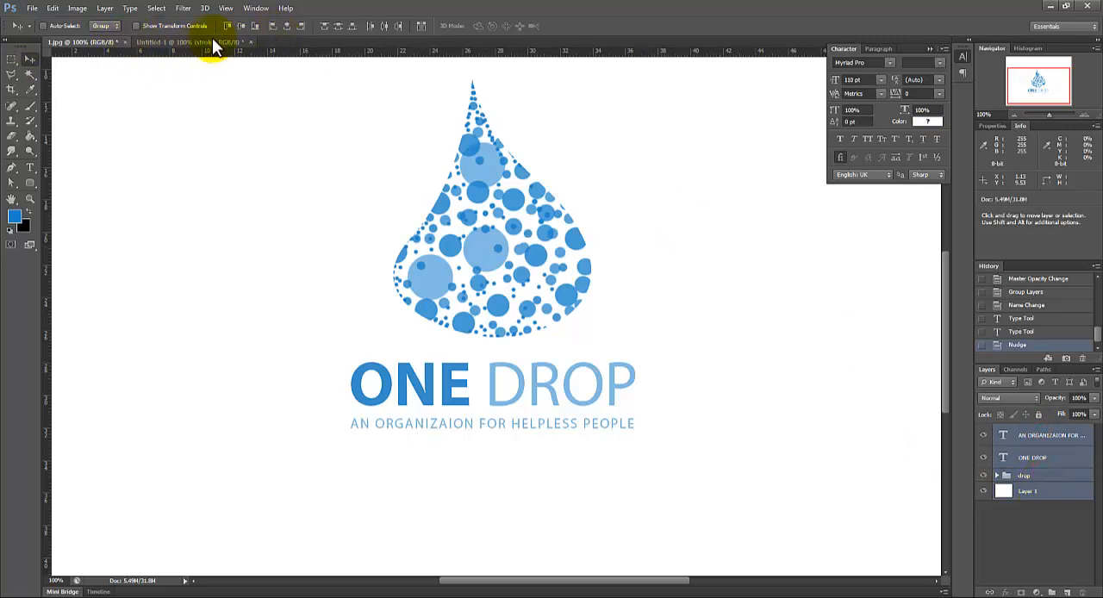
{"action": "left_click", "coordinate": [288, 26]}
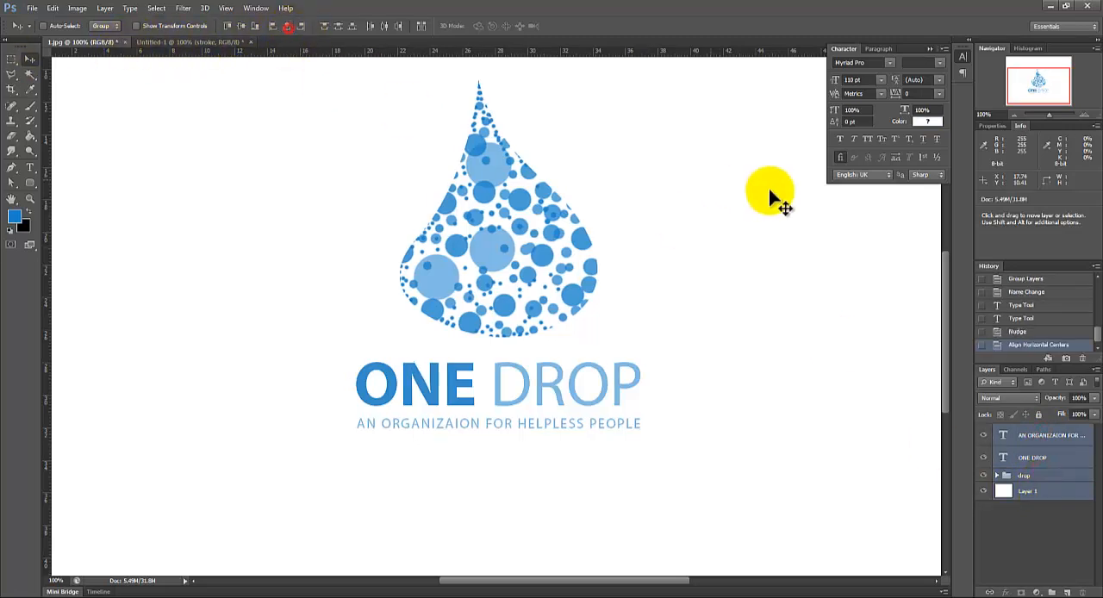
{"action": "left_click", "coordinate": [1015, 113]}
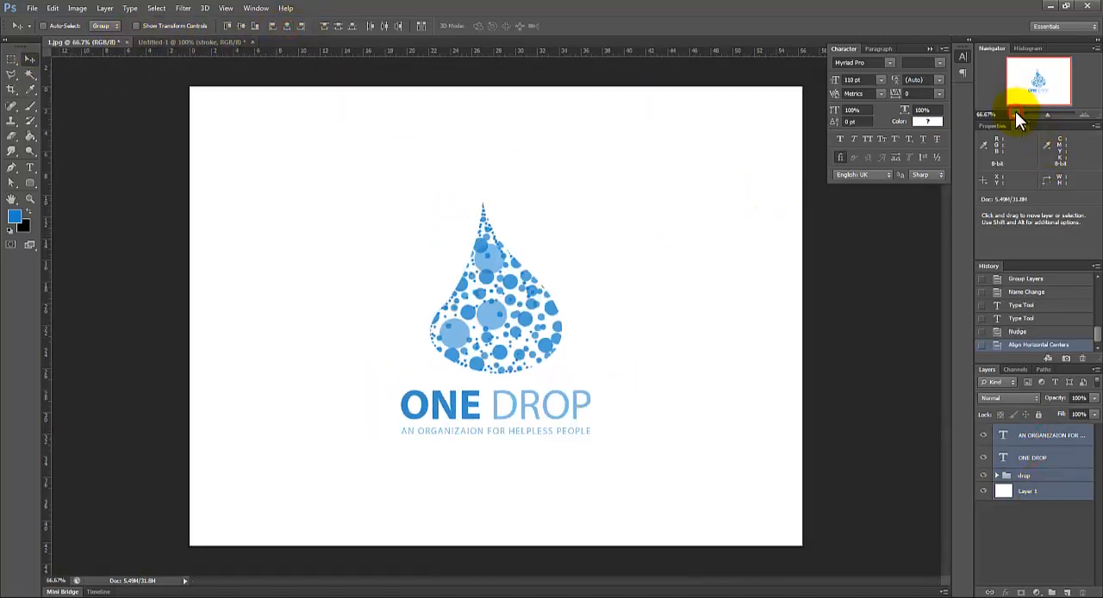
{"action": "left_click", "coordinate": [929, 49]}
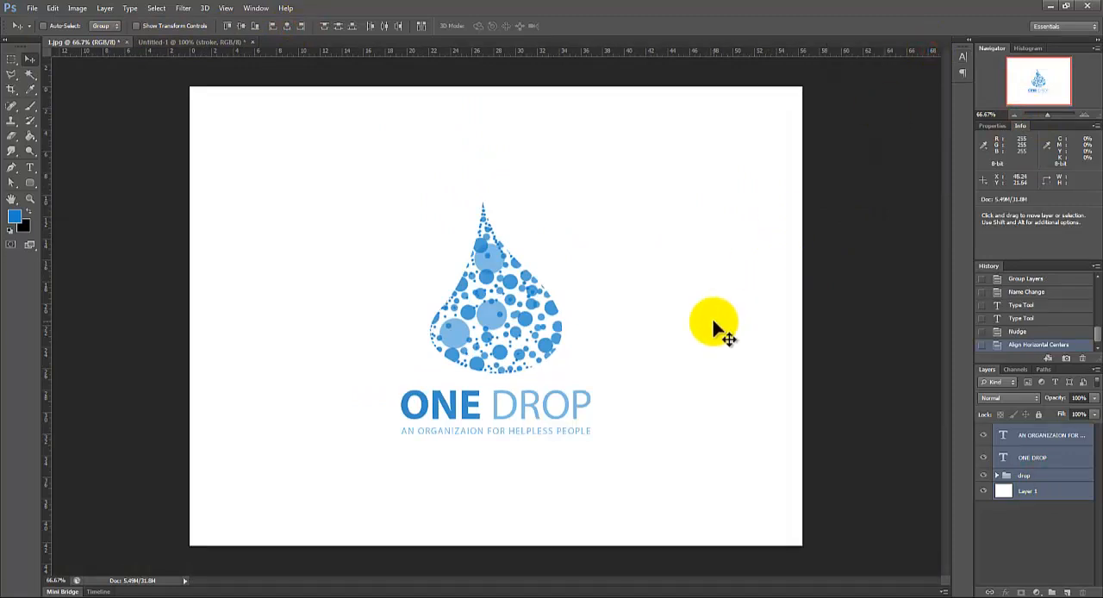
Step: Switch to Windows Photo Viewer to compare with reference 1.jpg, view the Eighty Three Studios logo in 2.jpg, and return to Photoshop
{"action": "left_click", "coordinate": [235, 596]}
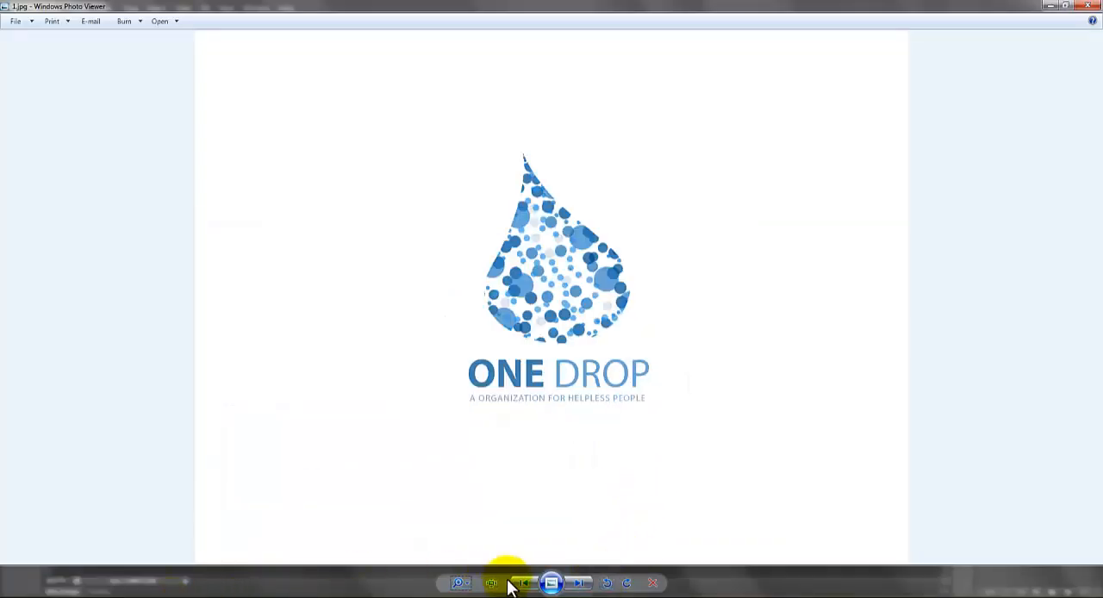
{"action": "left_click", "coordinate": [579, 583]}
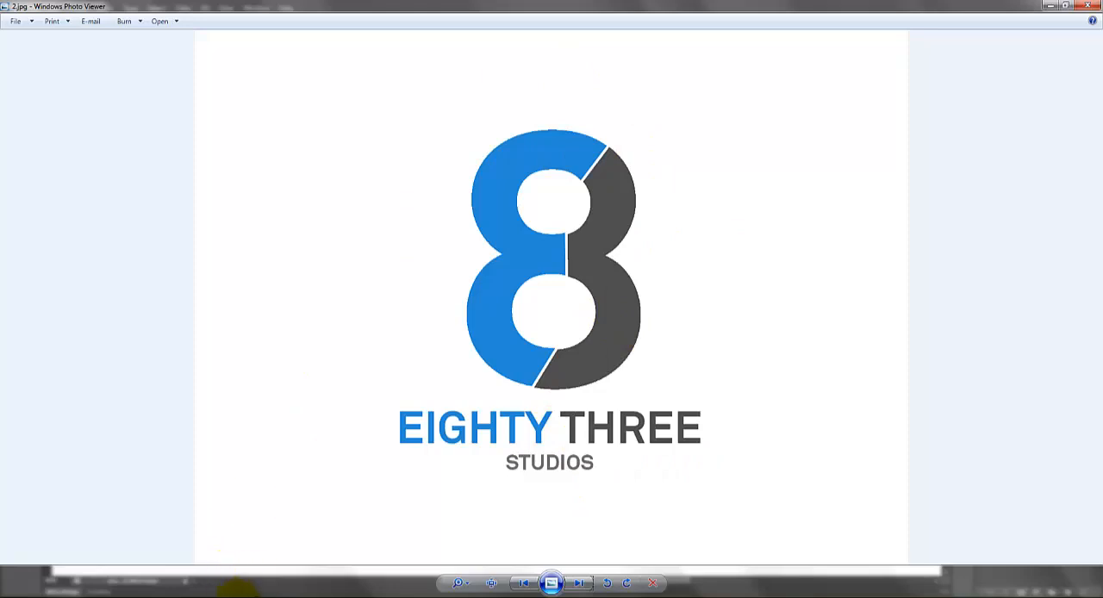
{"action": "left_click", "coordinate": [159, 597]}
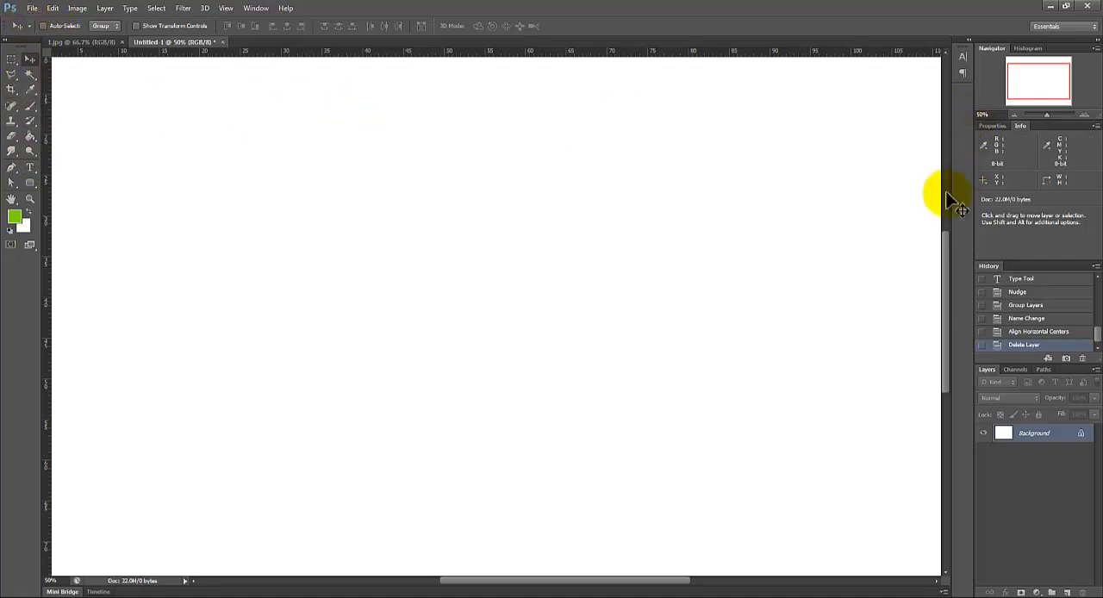
Step: Draw a text box about 53 by 47 cm on the blank Untitled-1 canvas and set its text to 900 pt Akkurat-Bold
{"action": "left_click", "coordinate": [30, 167]}
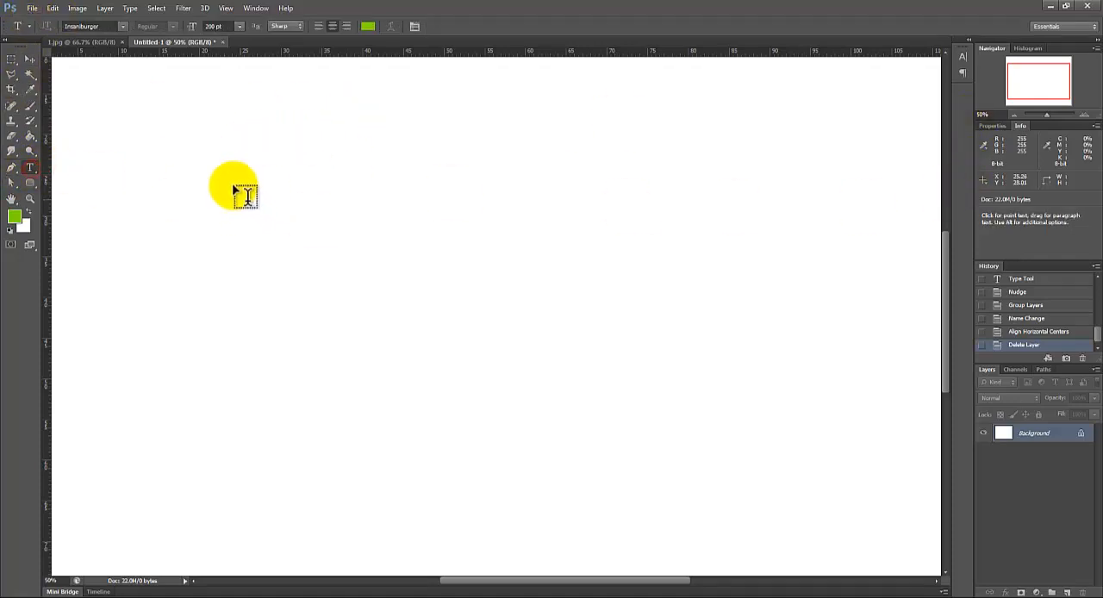
{"action": "left_click_drag", "start_coordinate": [234, 165], "coordinate": [670, 551]}
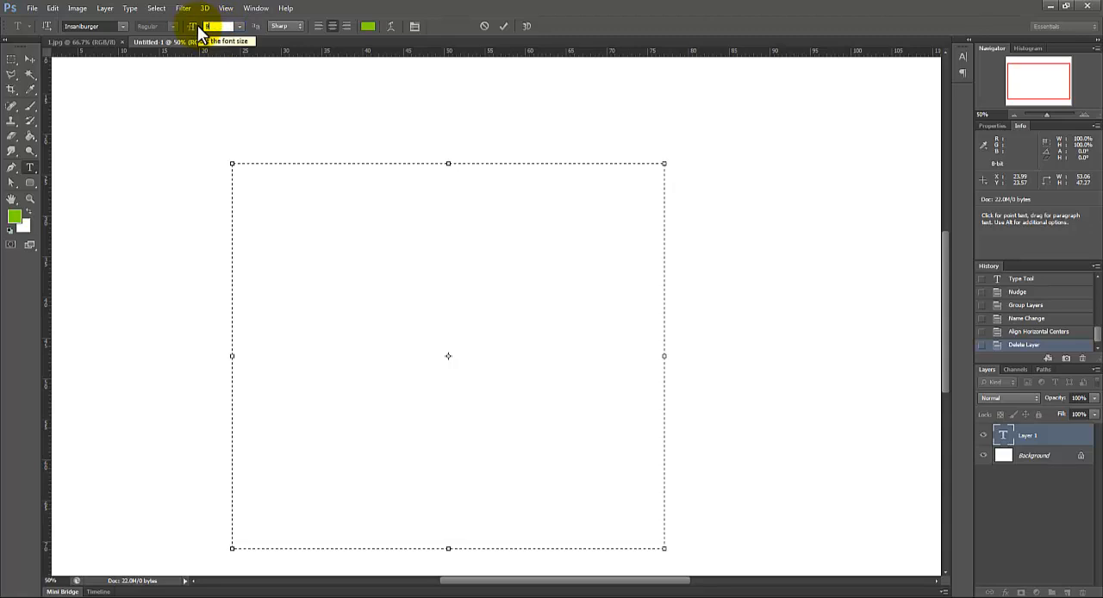
{"action": "left_click", "coordinate": [413, 312]}
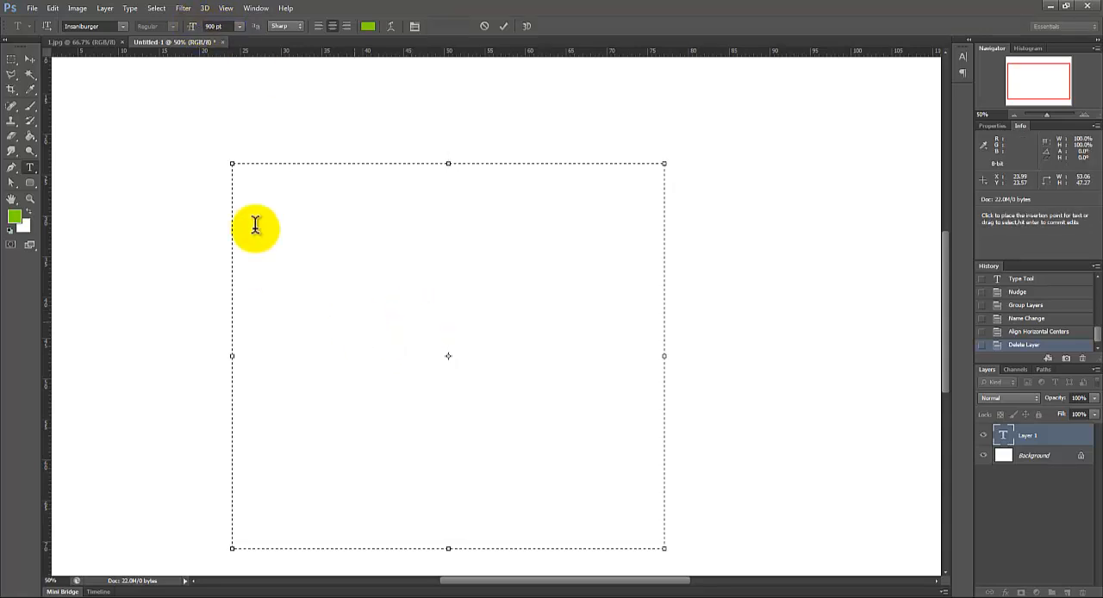
{"action": "left_click", "coordinate": [122, 29]}
{"action": "left_click_drag", "start_coordinate": [249, 205], "coordinate": [248, 46]}
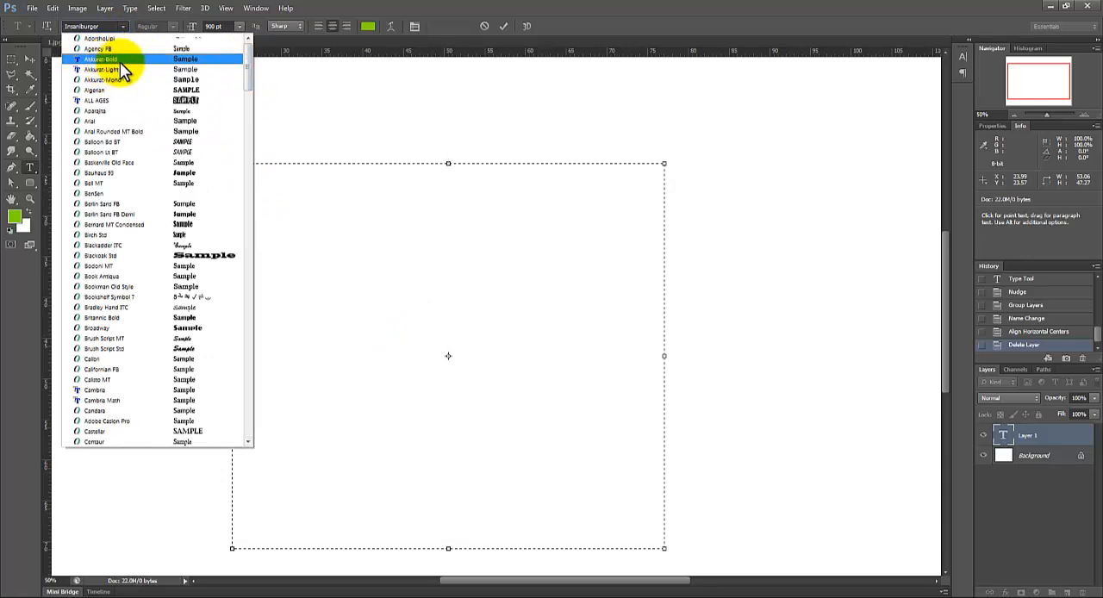
{"action": "left_click", "coordinate": [120, 60]}
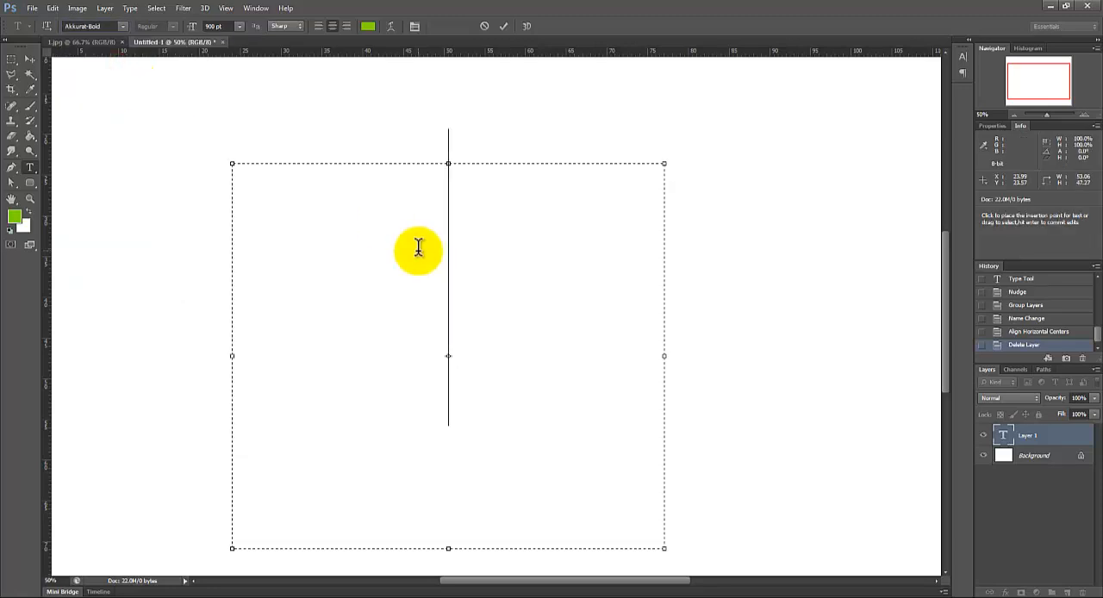
Step: Enter the character 8 in the text box and select it for recolouring
{"action": "type", "text": "8"}
{"action": "left_click_drag", "start_coordinate": [526, 296], "coordinate": [396, 293]}
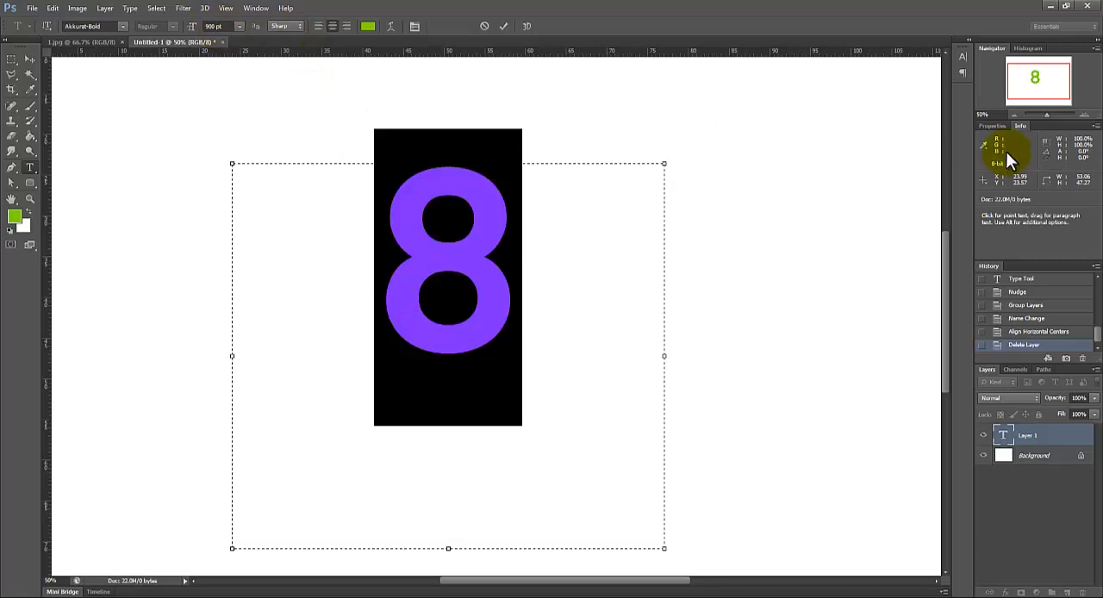
{"action": "left_click", "coordinate": [1087, 114]}
{"action": "left_click", "coordinate": [1087, 114]}
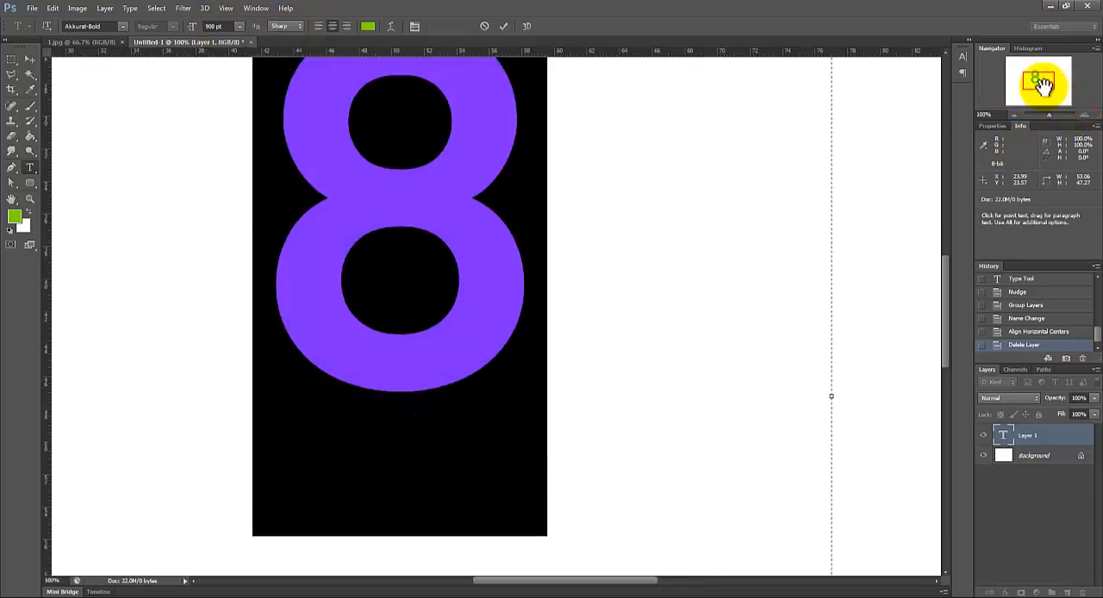
{"action": "left_click_drag", "start_coordinate": [1043, 84], "coordinate": [1035, 78]}
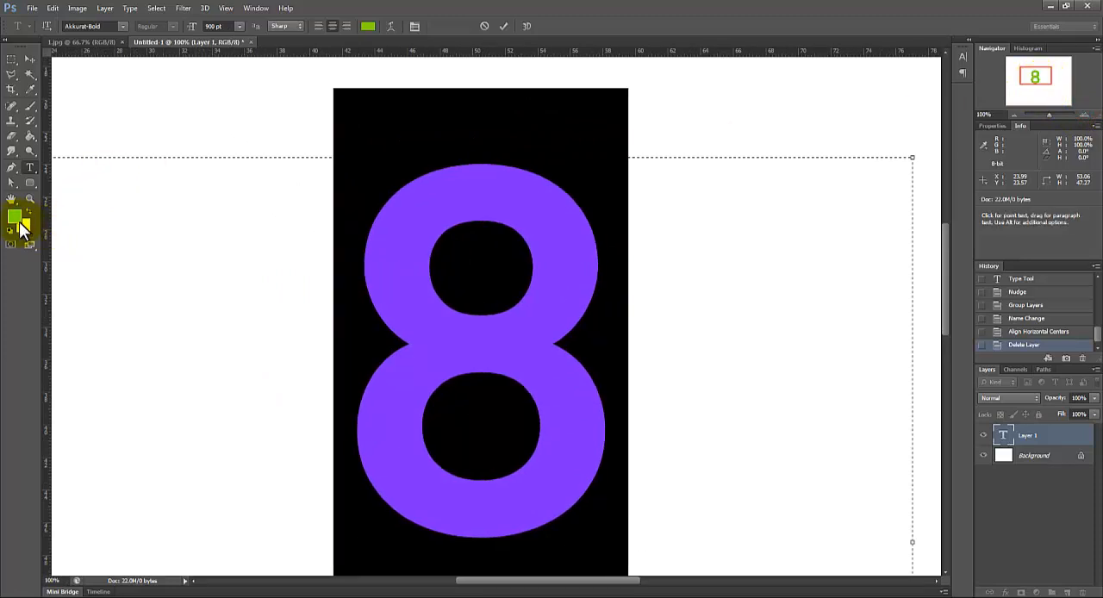
Step: Set the text colour of the 8 to bright blue #0c91e6
{"action": "left_click", "coordinate": [17, 217]}
{"action": "left_click", "coordinate": [893, 128]}
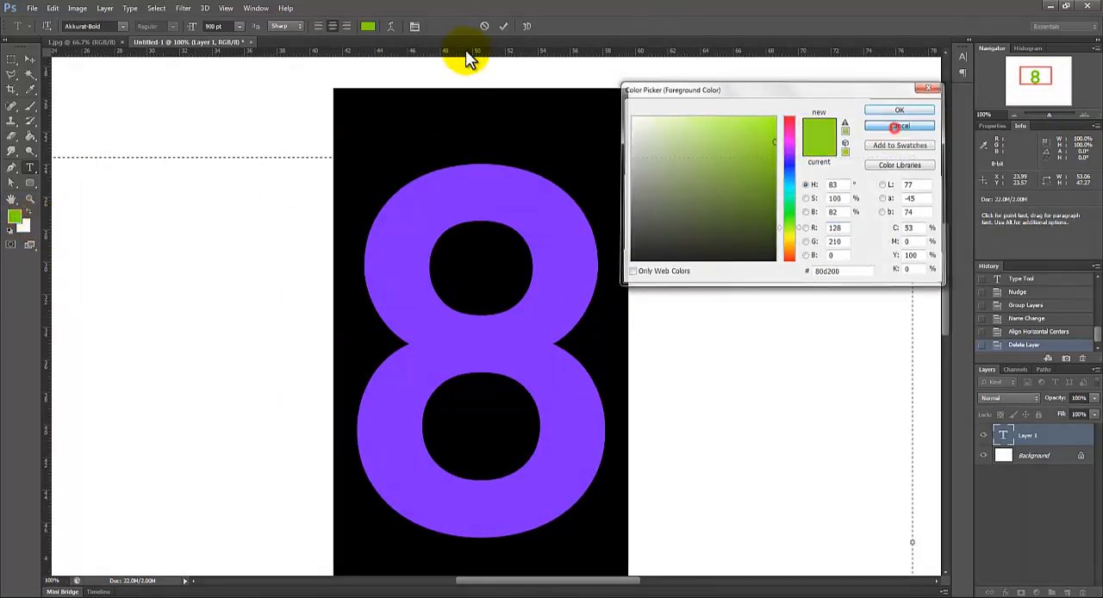
{"action": "left_click", "coordinate": [368, 28]}
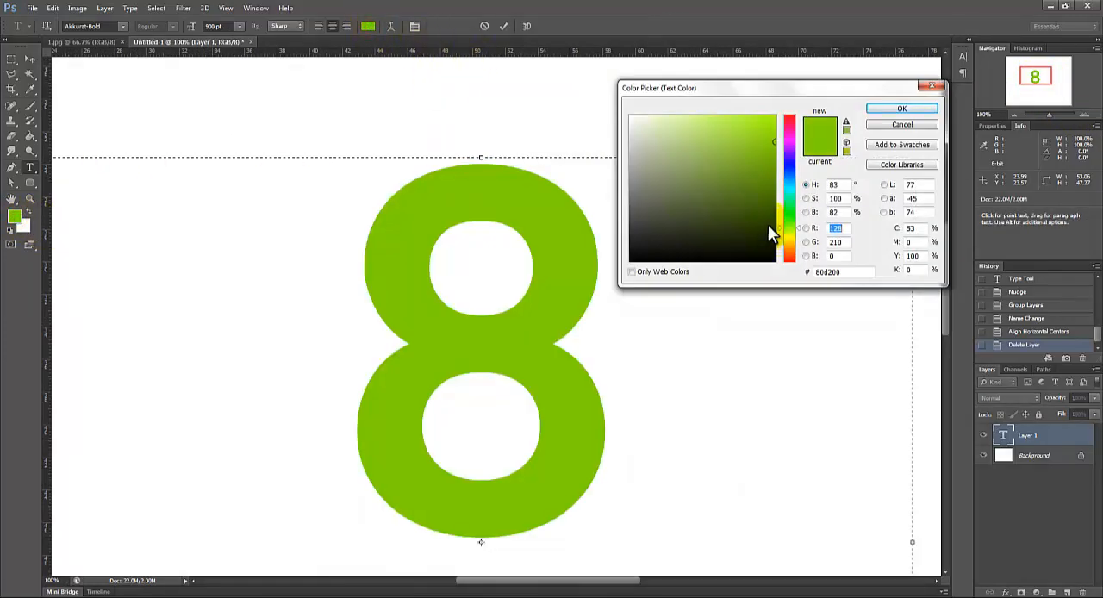
{"action": "left_click", "coordinate": [914, 110]}
{"action": "left_click_drag", "start_coordinate": [789, 195], "coordinate": [790, 178]}
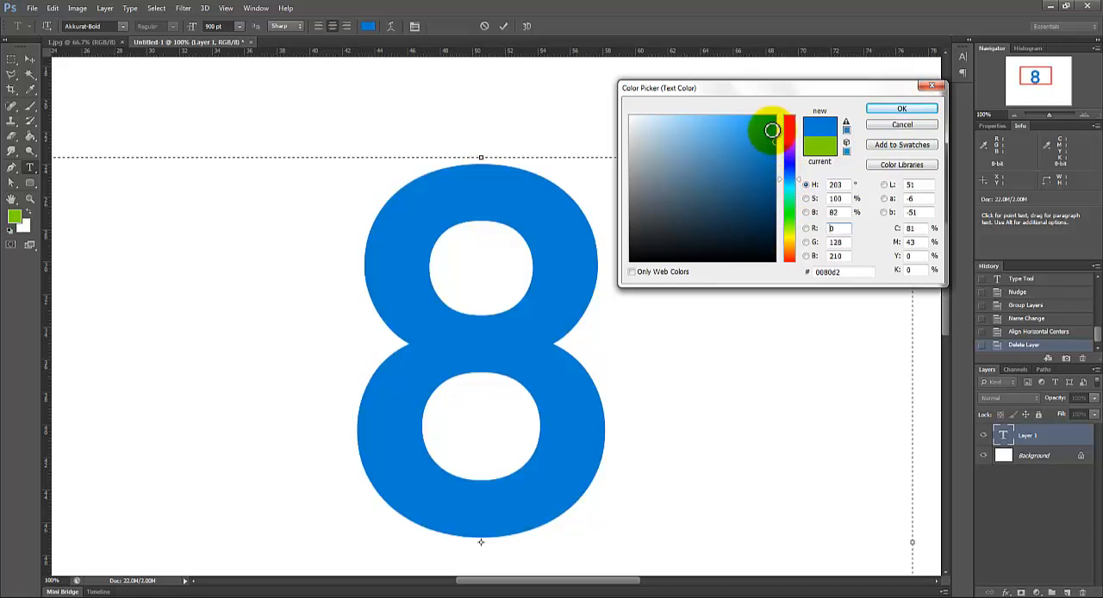
{"action": "left_click", "coordinate": [767, 129]}
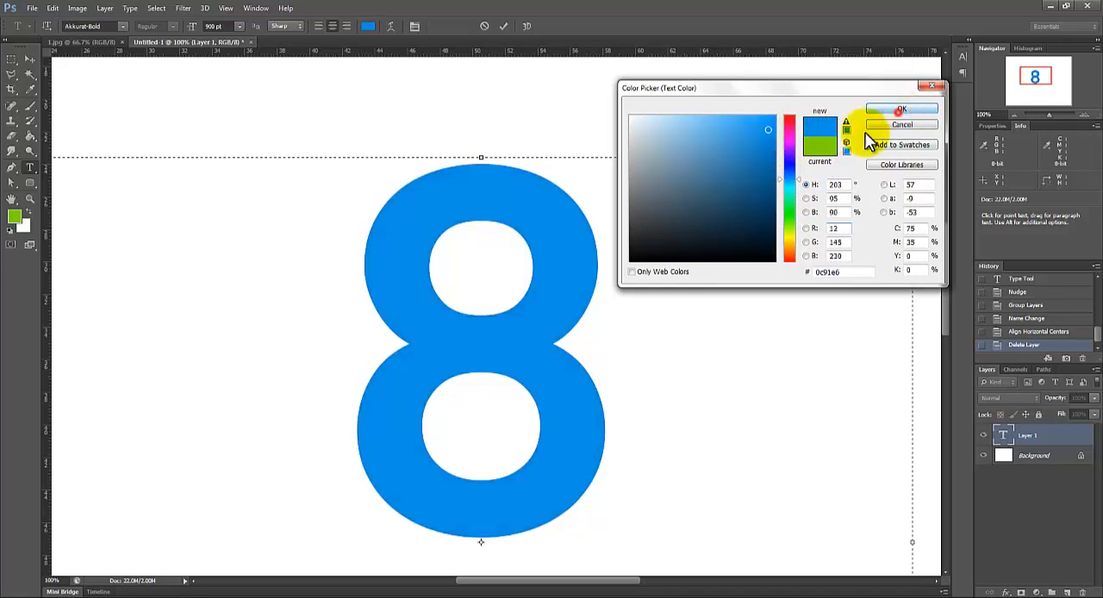
{"action": "left_click", "coordinate": [901, 108]}
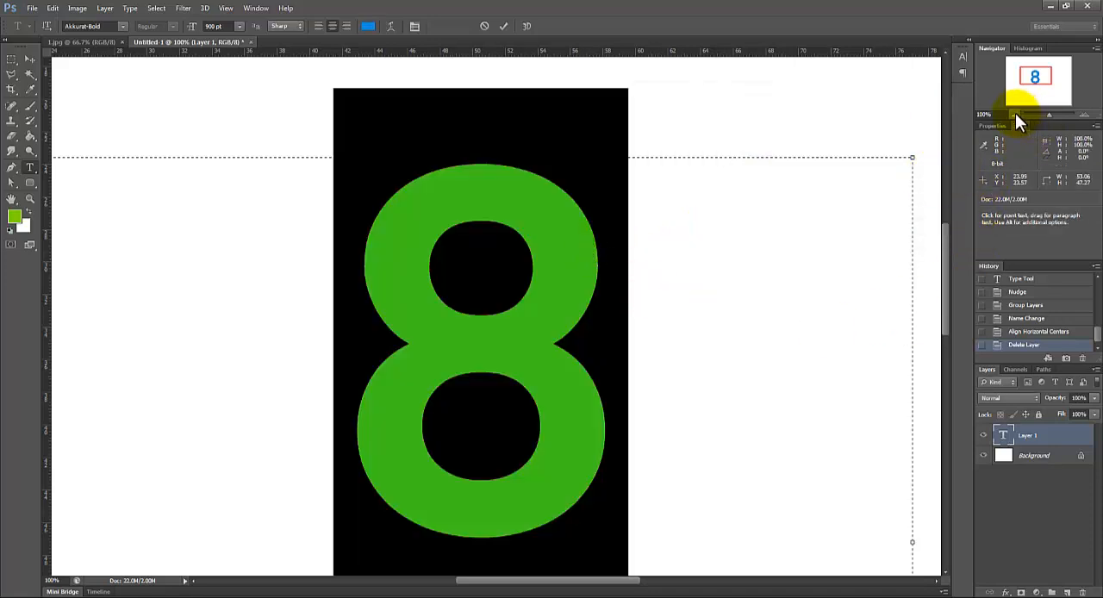
Step: Commit the text and convert the 8 layer to a shape
{"action": "left_click", "coordinate": [12, 59]}
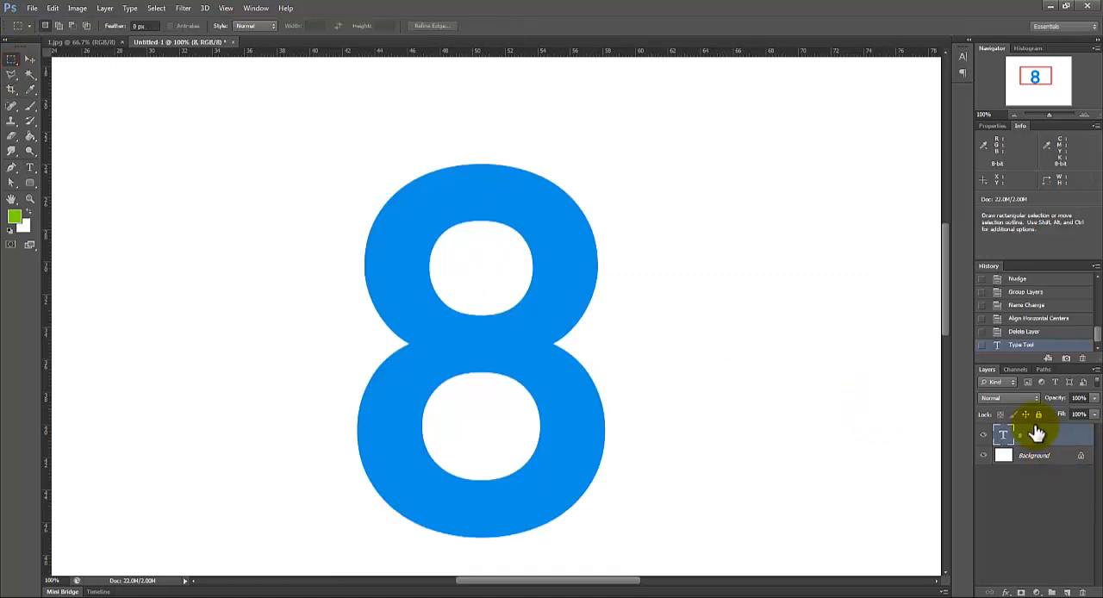
{"action": "right_click", "coordinate": [1036, 442]}
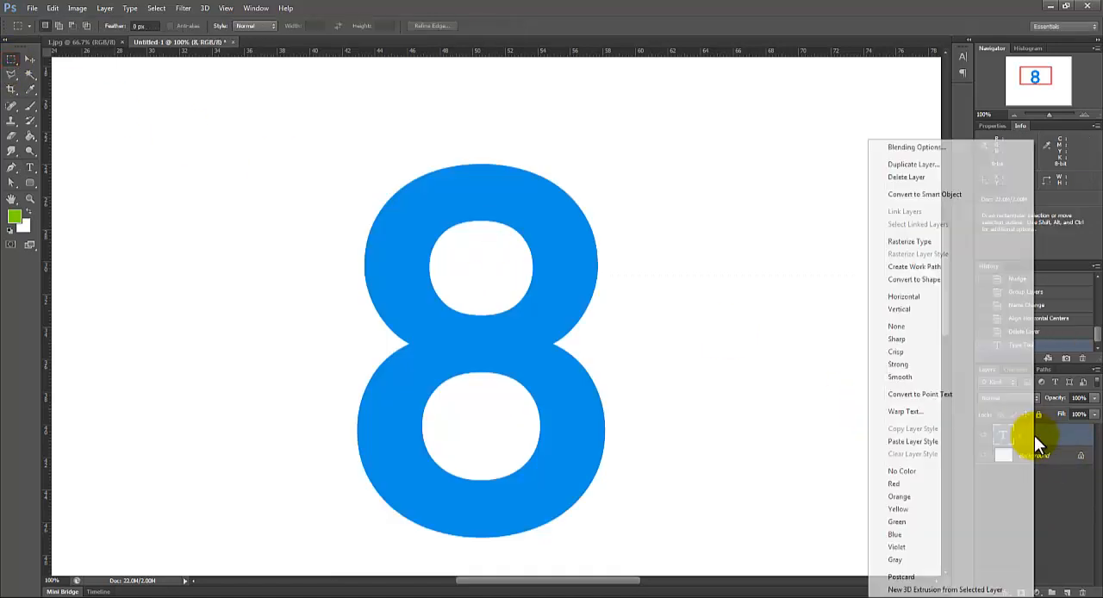
{"action": "left_click", "coordinate": [936, 279]}
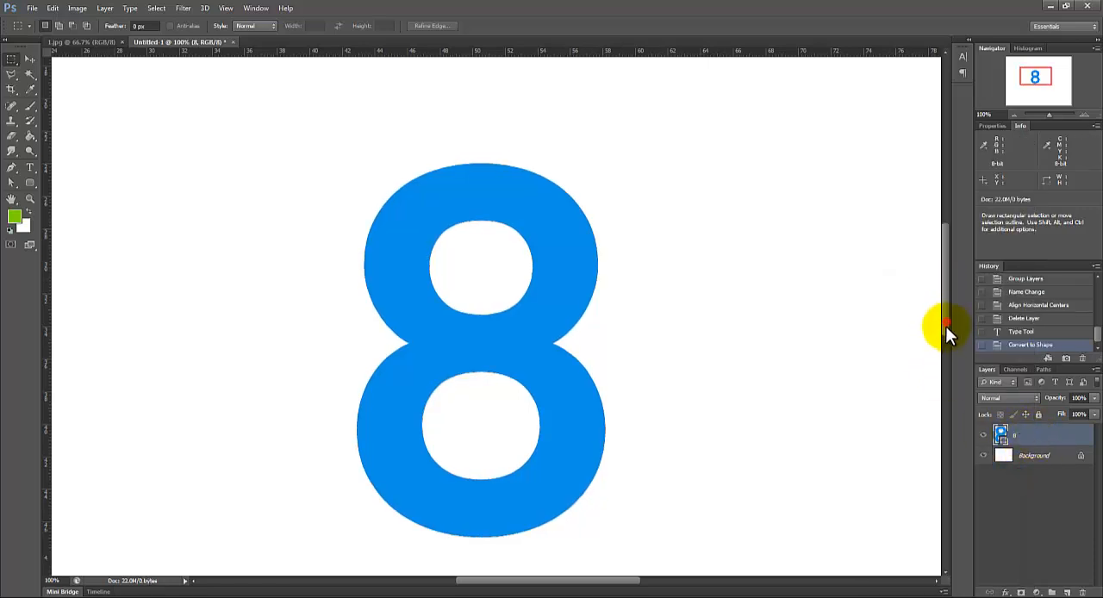
{"action": "scroll", "coordinate": [945, 326], "scroll_direction": "down", "scroll_amount": 1}
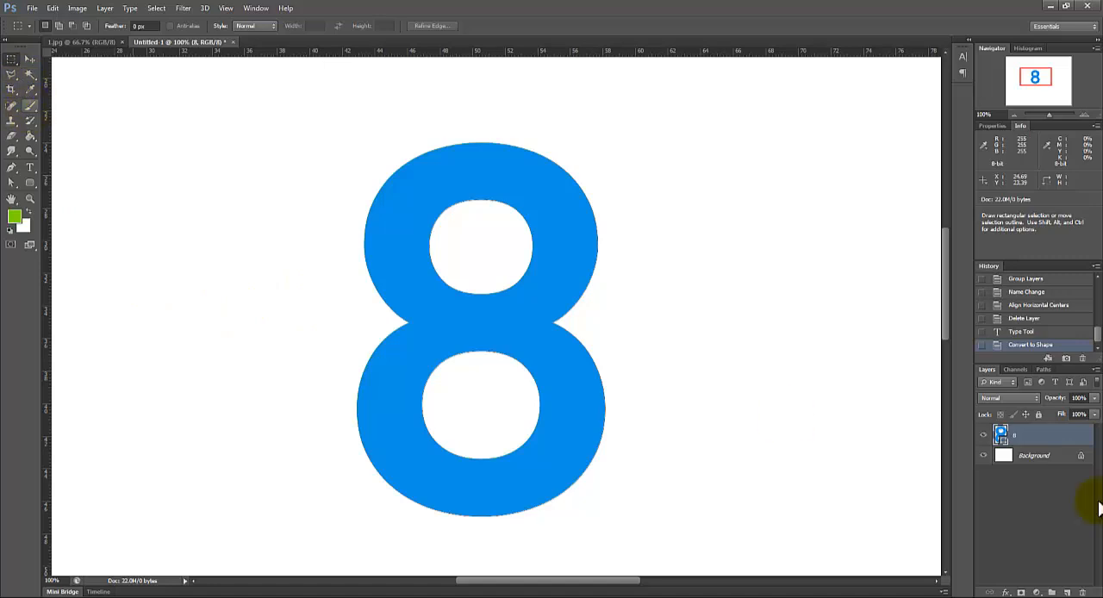
Step: Pick the Polygonal Lasso tool and rasterize the 8 shape layer
{"action": "left_click", "coordinate": [12, 76]}
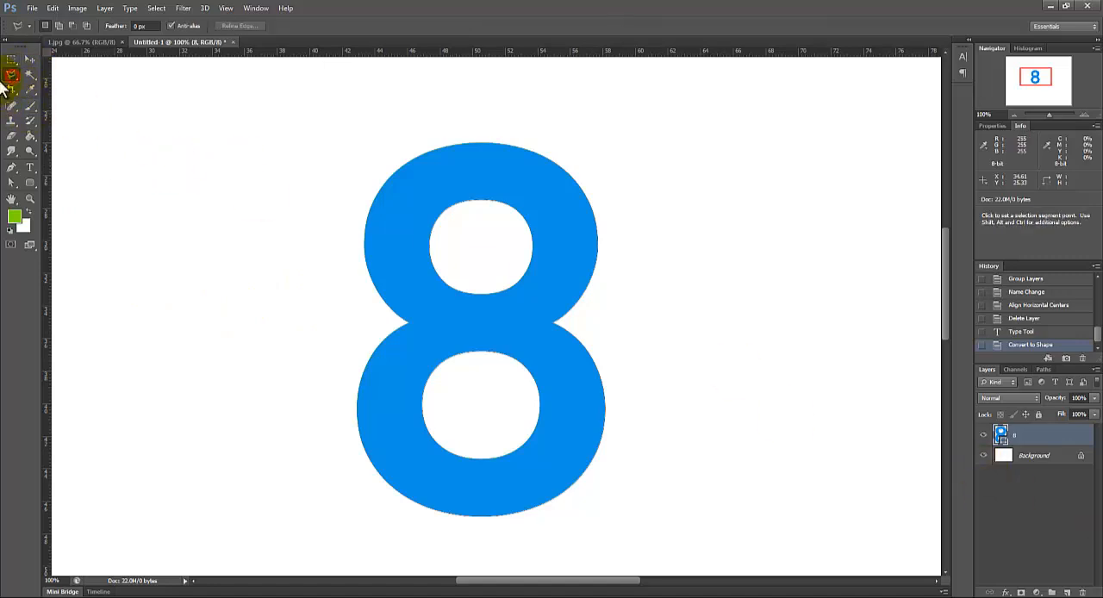
{"action": "left_click", "coordinate": [11, 76]}
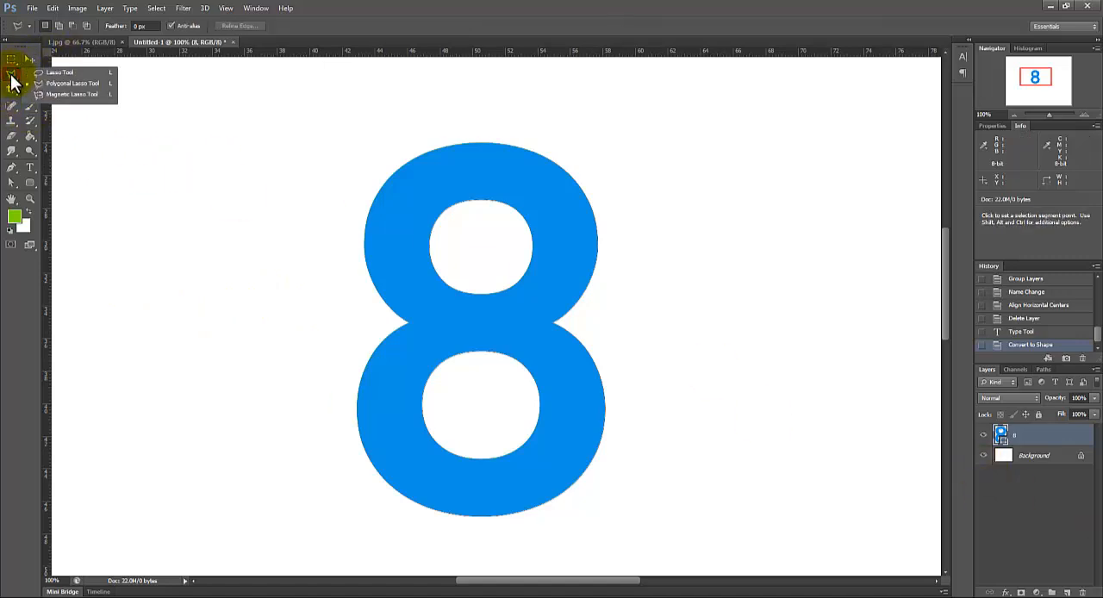
{"action": "left_click", "coordinate": [72, 84]}
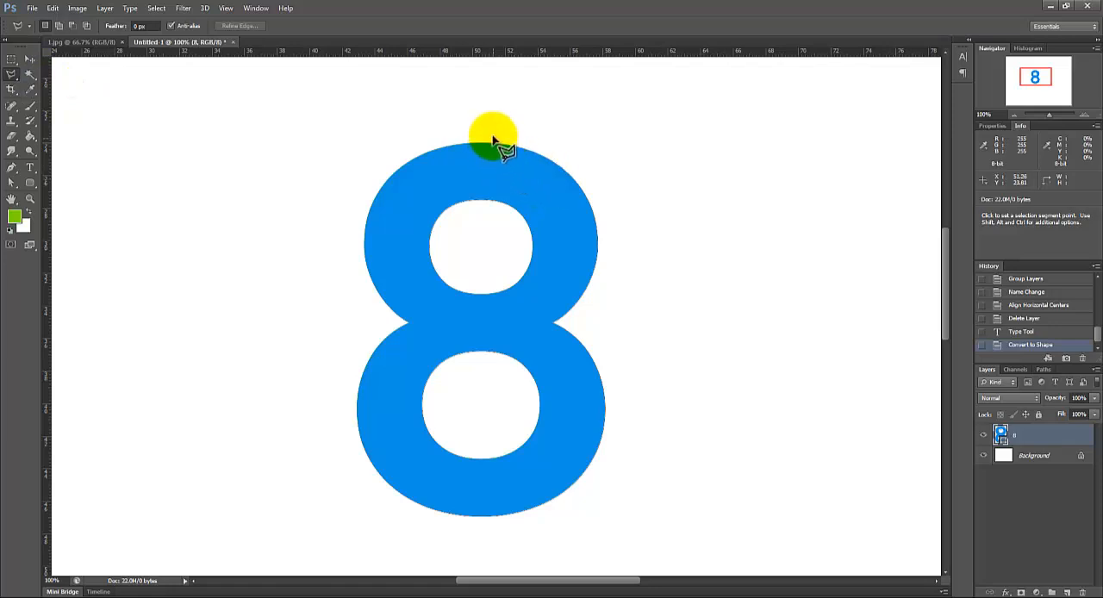
{"action": "right_click", "coordinate": [1051, 441]}
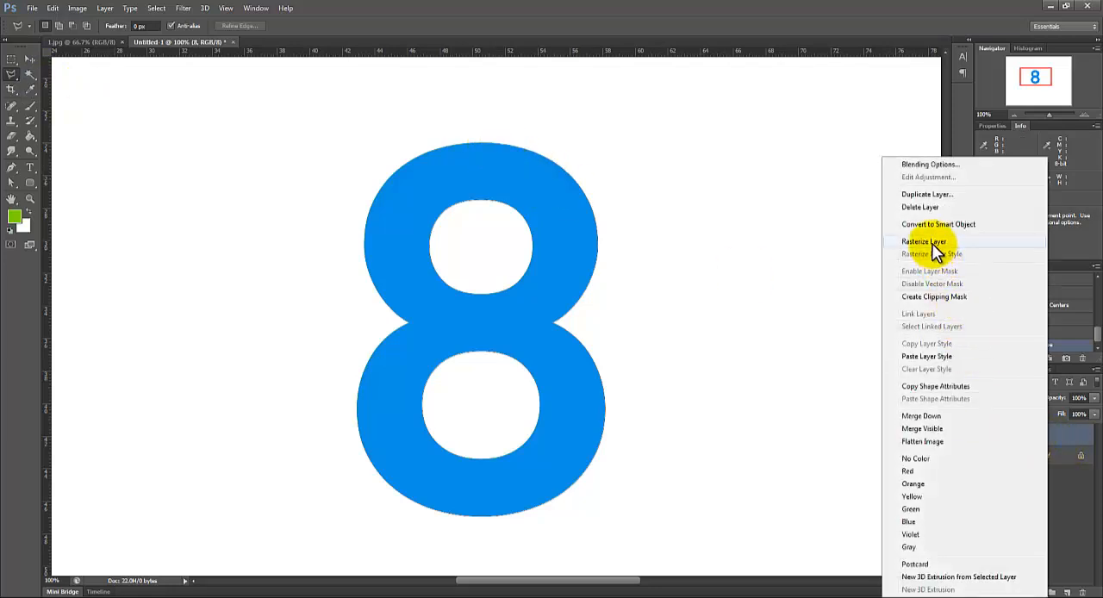
{"action": "left_click", "coordinate": [932, 242]}
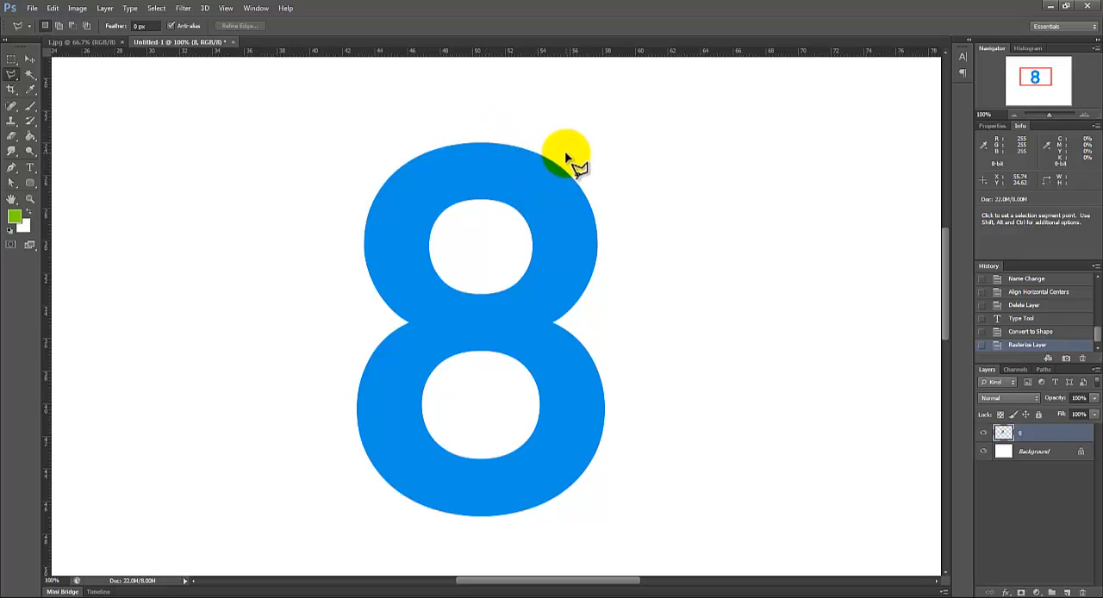
Step: Outline the right half of the 8 with the Polygonal Lasso, cutting diagonally through both loops and vertically through the waist
{"action": "left_click", "coordinate": [565, 157]}
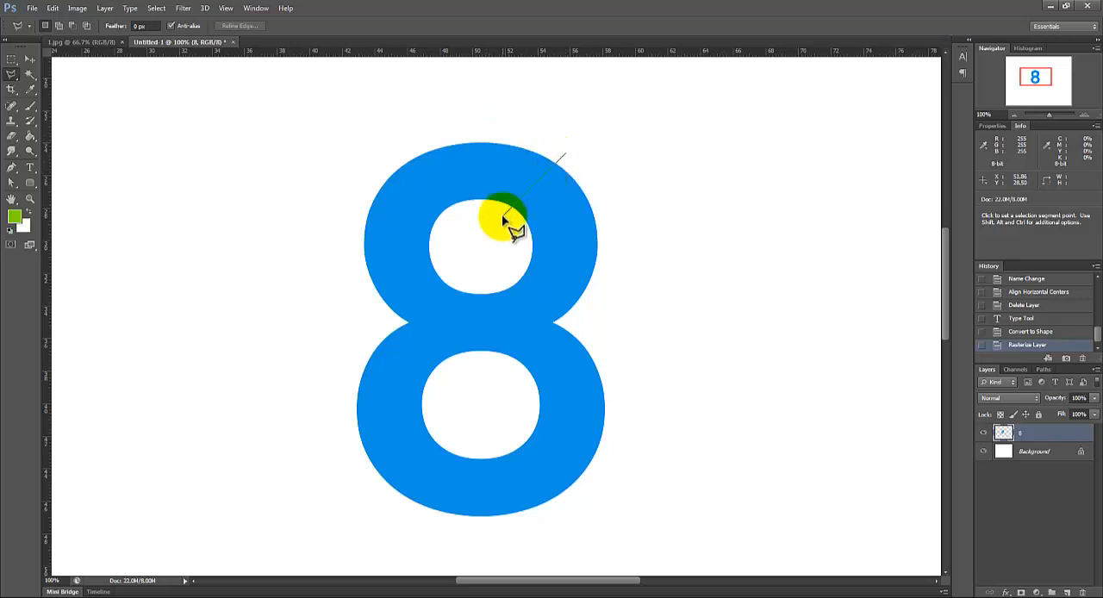
{"action": "left_click", "coordinate": [502, 213]}
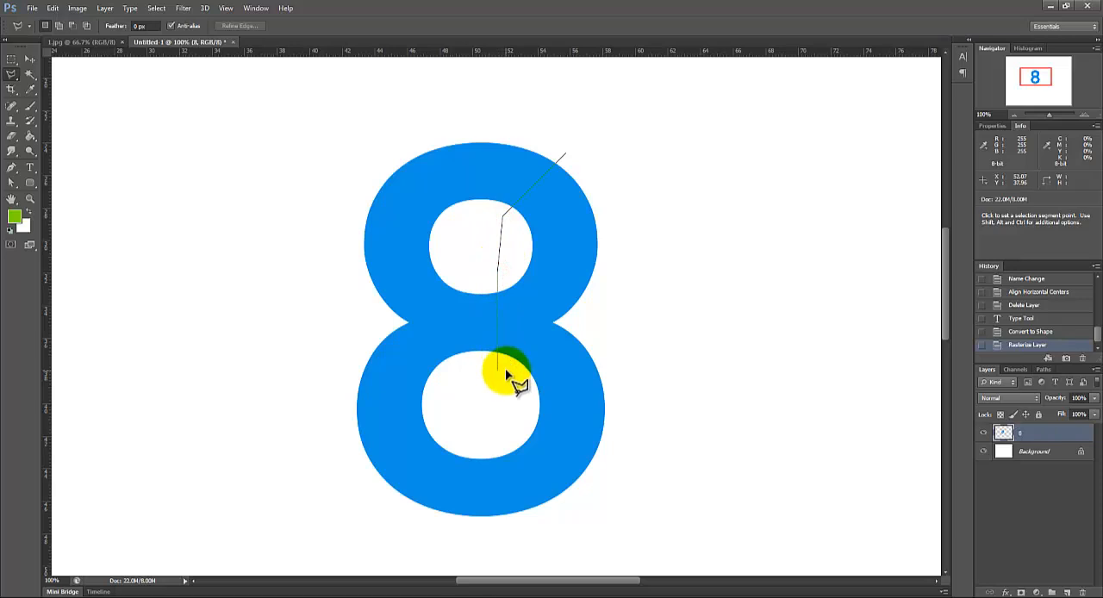
{"action": "left_click", "coordinate": [495, 284]}
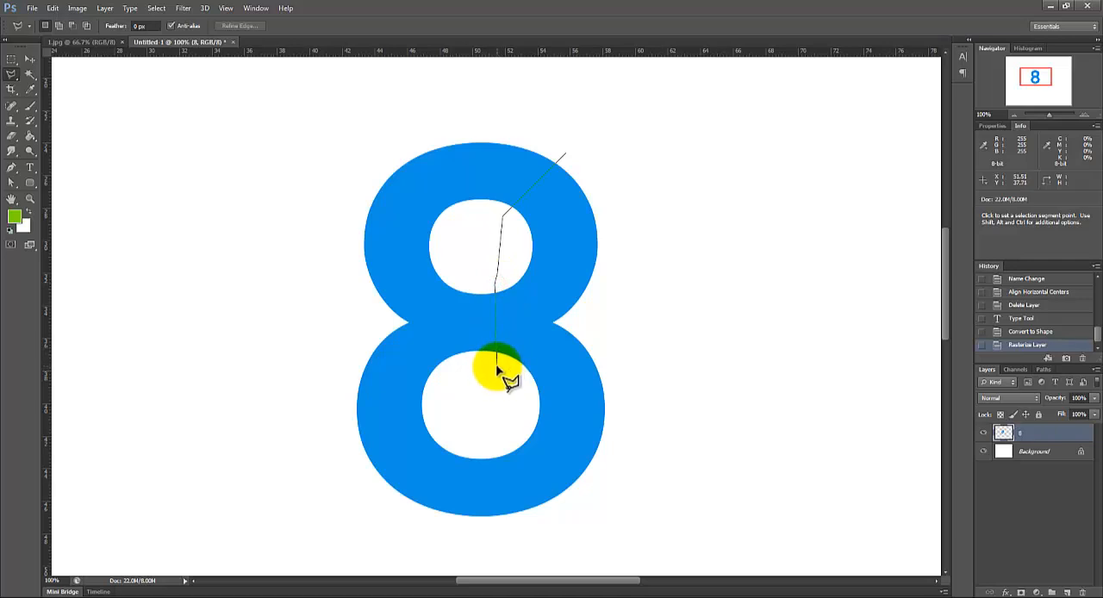
{"action": "left_click", "coordinate": [497, 369]}
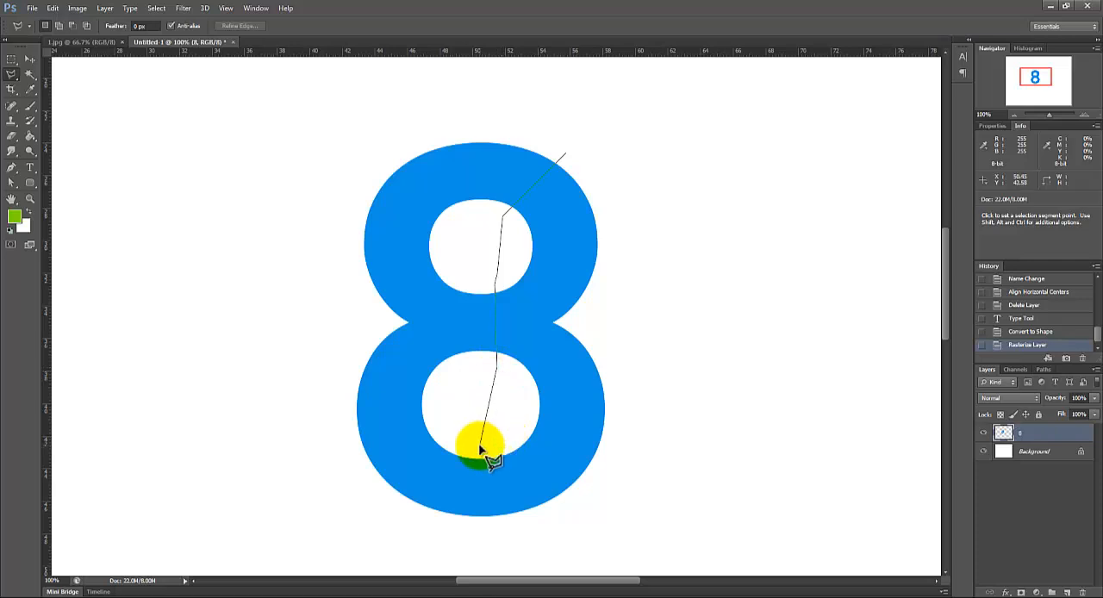
{"action": "left_click", "coordinate": [466, 452]}
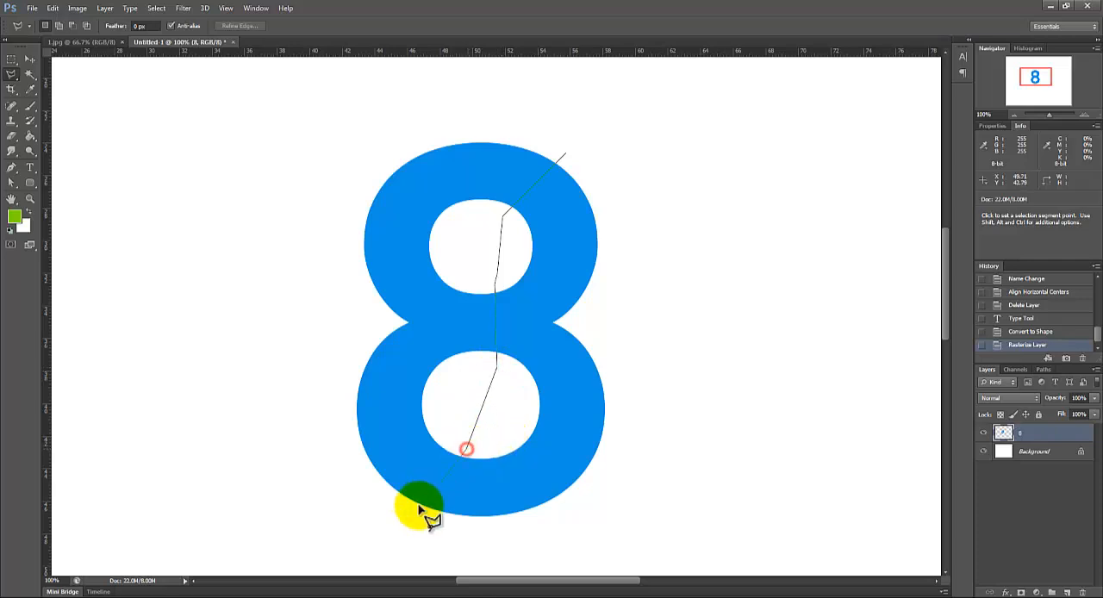
{"action": "left_click", "coordinate": [412, 515]}
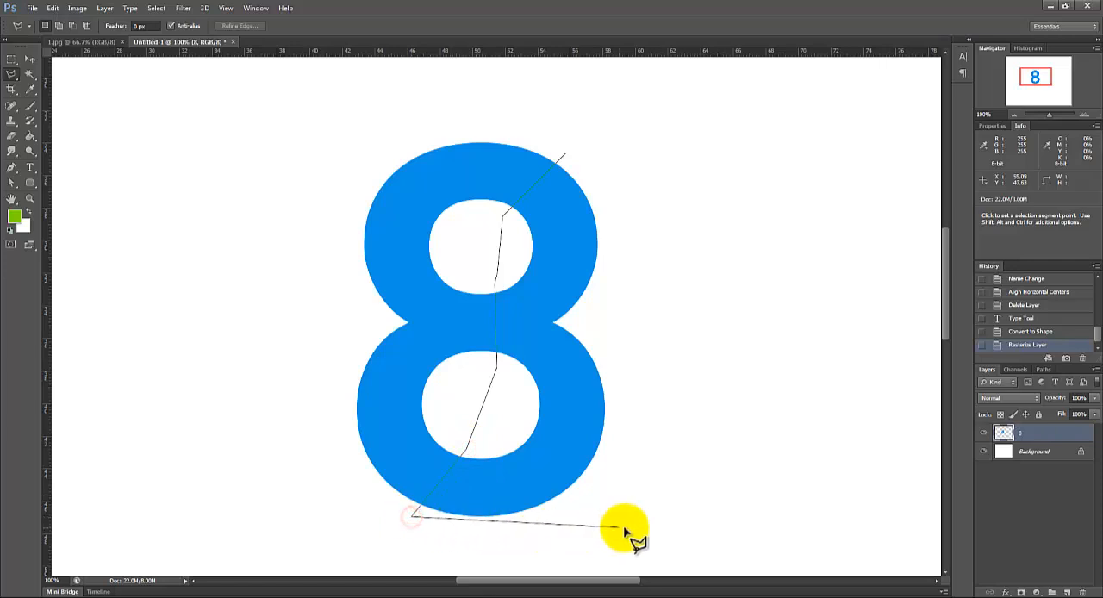
{"action": "left_click", "coordinate": [564, 534]}
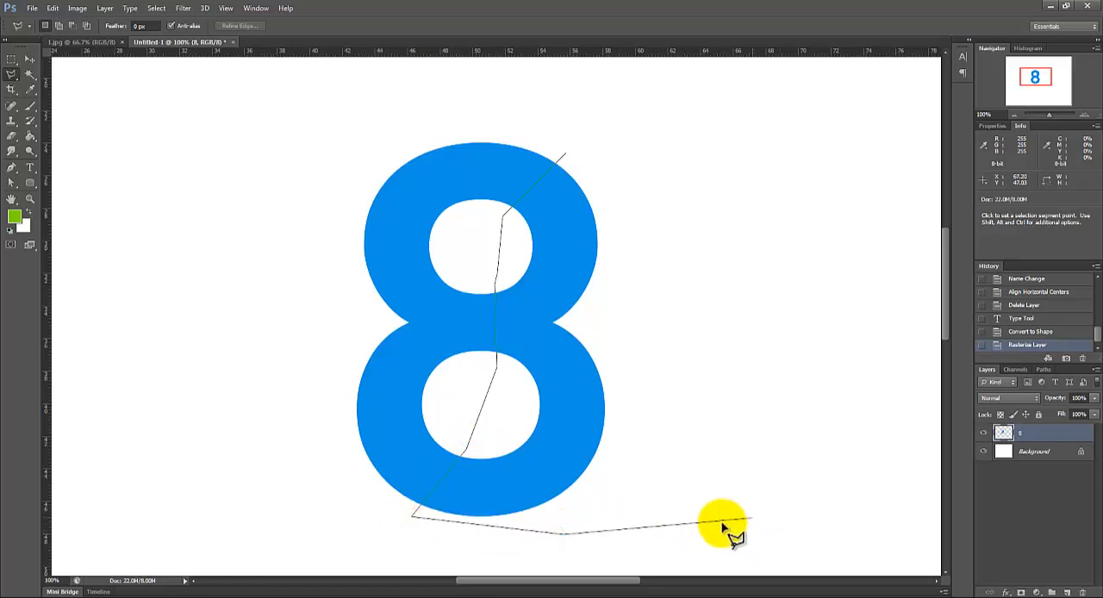
{"action": "left_click", "coordinate": [725, 520]}
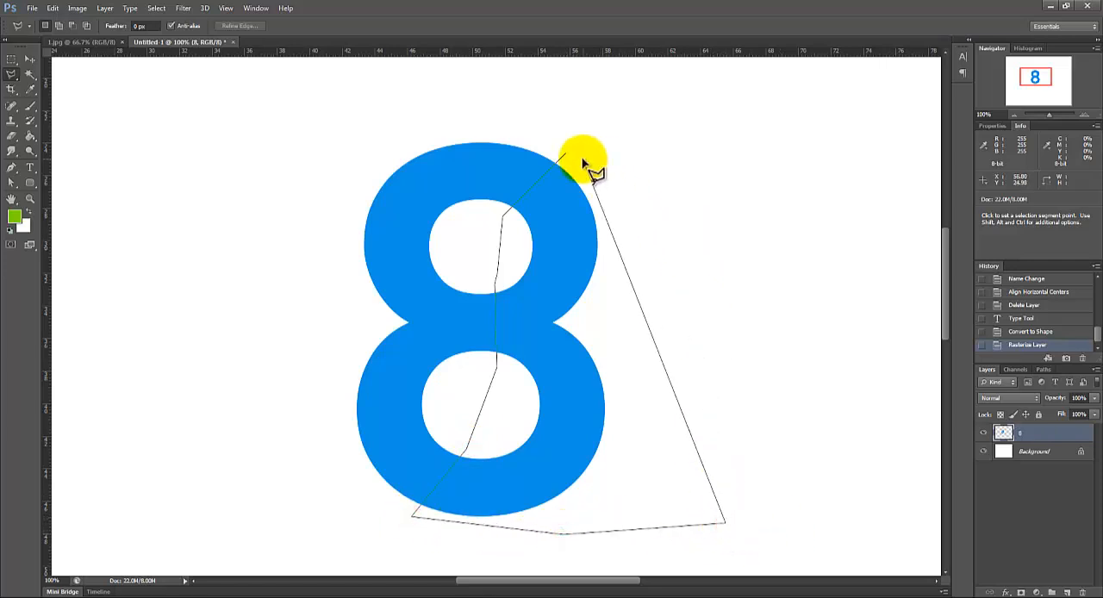
{"action": "left_click", "coordinate": [620, 173]}
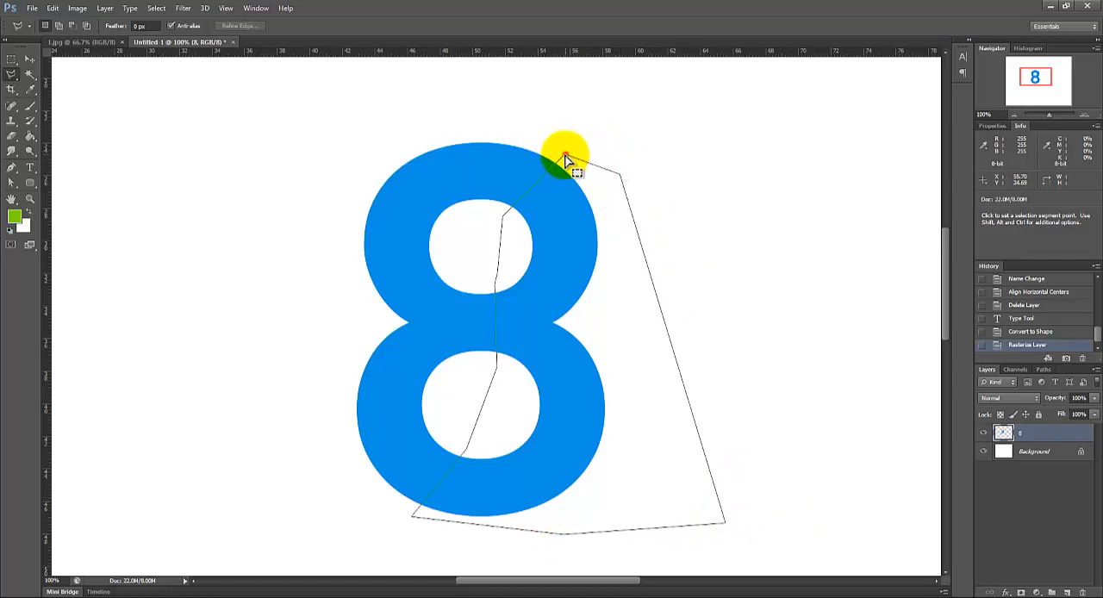
{"action": "left_click", "coordinate": [565, 160]}
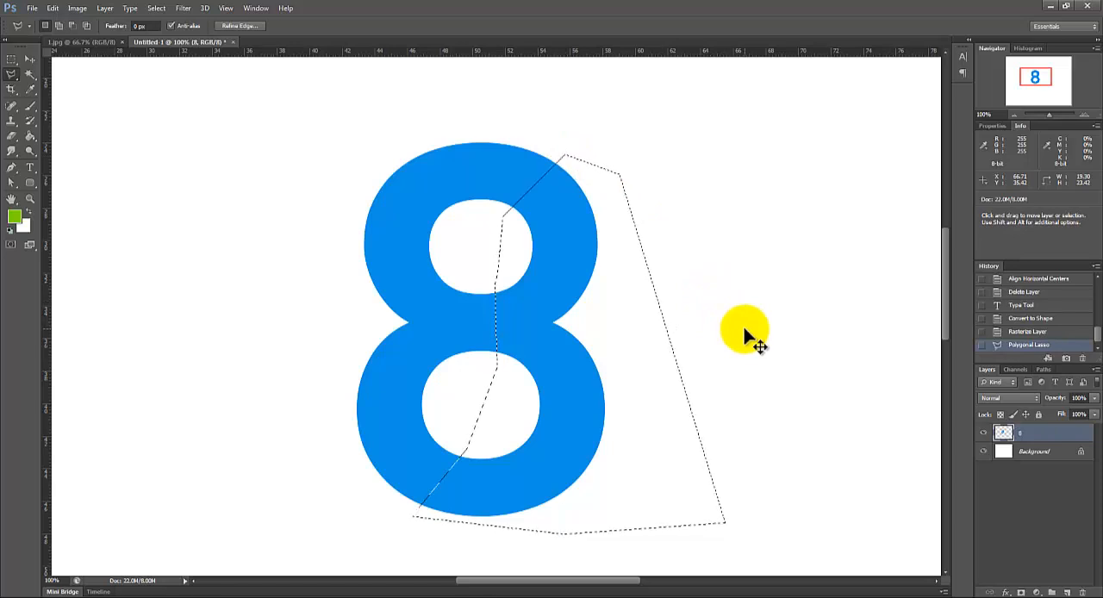
Step: Cut the selected right half out of the 8 and paste it onto a new layer
{"action": "key", "text": "ctrl+x"}
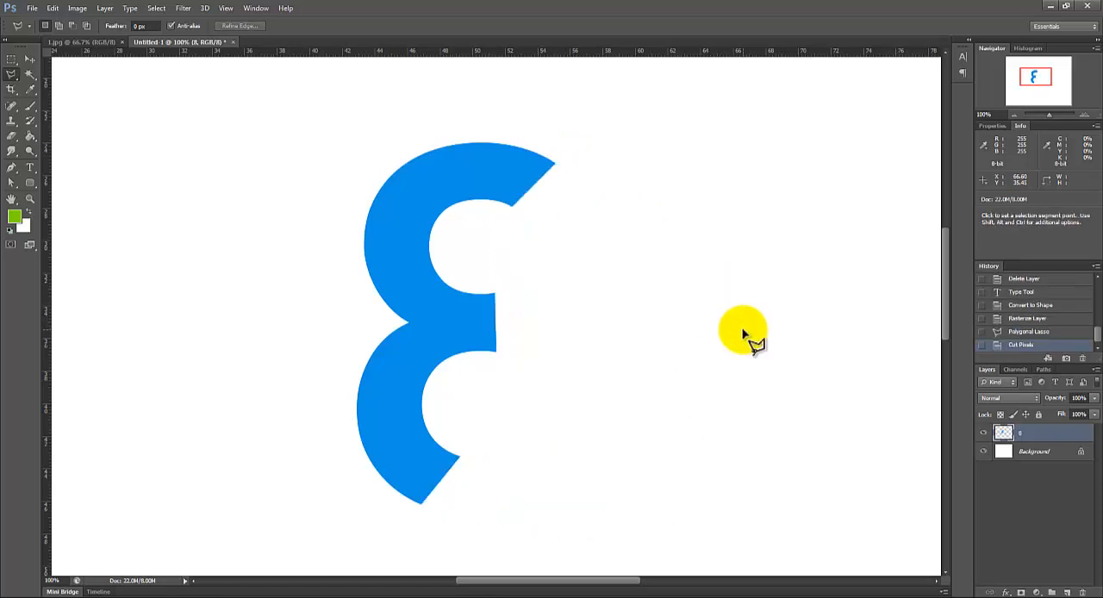
{"action": "left_click", "coordinate": [1068, 592]}
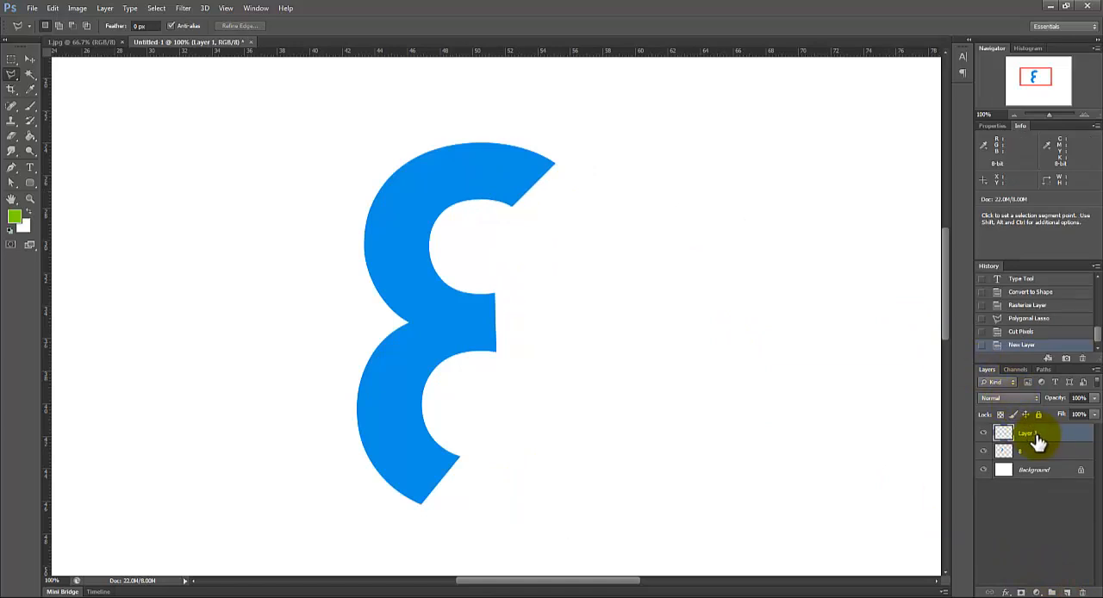
{"action": "key", "text": "ctrl+v"}
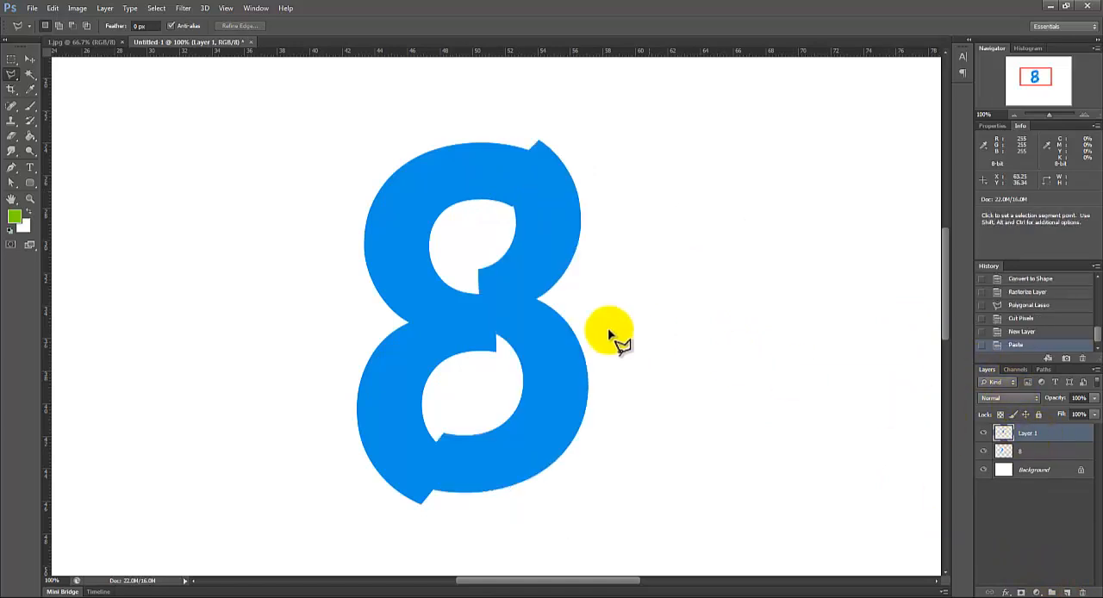
Step: Move the pasted half back against the left half, leaving a thin gap, and rename its layer 3
{"action": "left_click", "coordinate": [30, 59]}
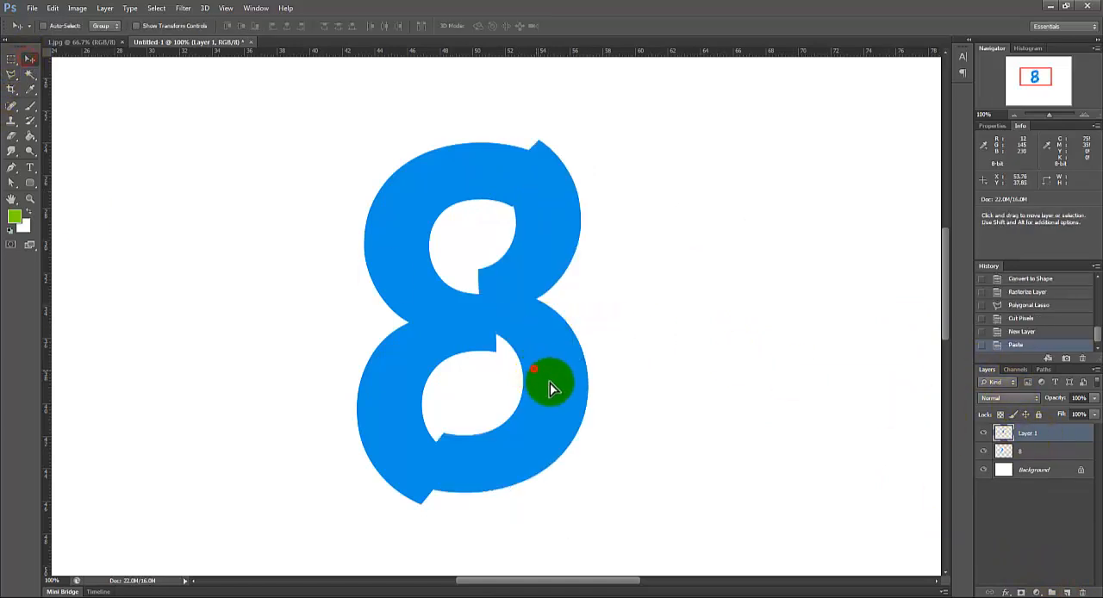
{"action": "left_click_drag", "start_coordinate": [546, 385], "coordinate": [552, 391]}
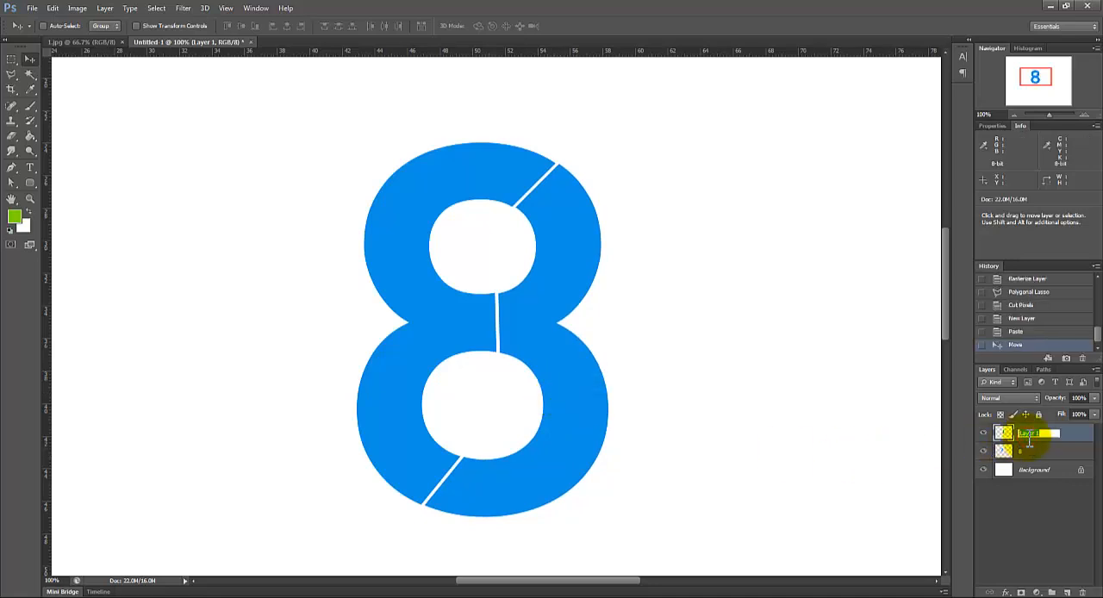
{"action": "type", "text": "3"}
{"action": "key", "text": "Return"}
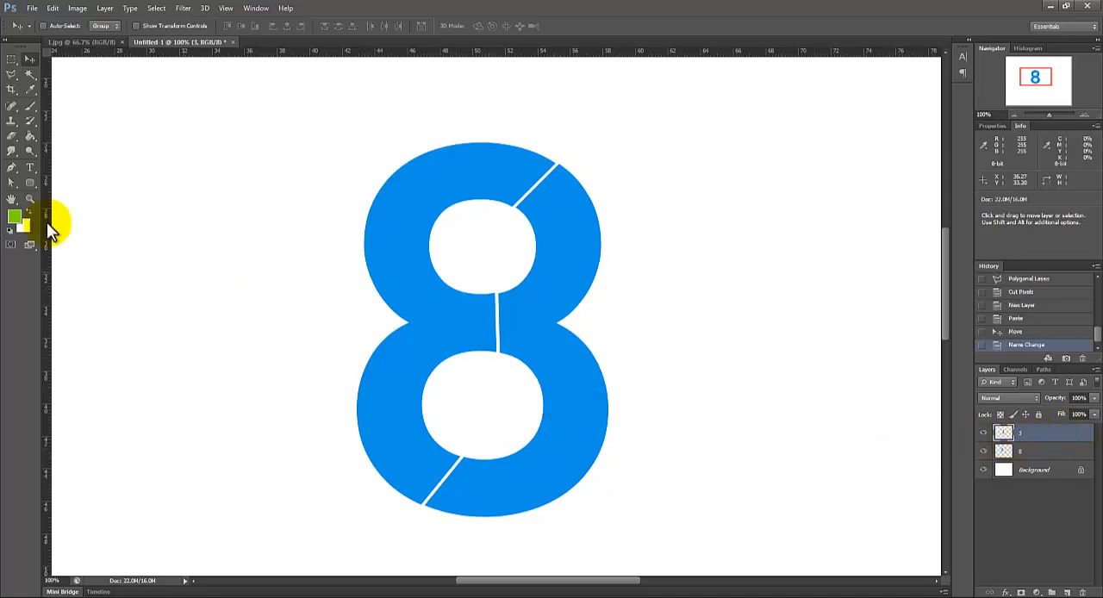
Step: Fill the right half of the 8 on layer 3 with dark grey #232323 using the Paint Bucket
{"action": "left_click", "coordinate": [17, 221]}
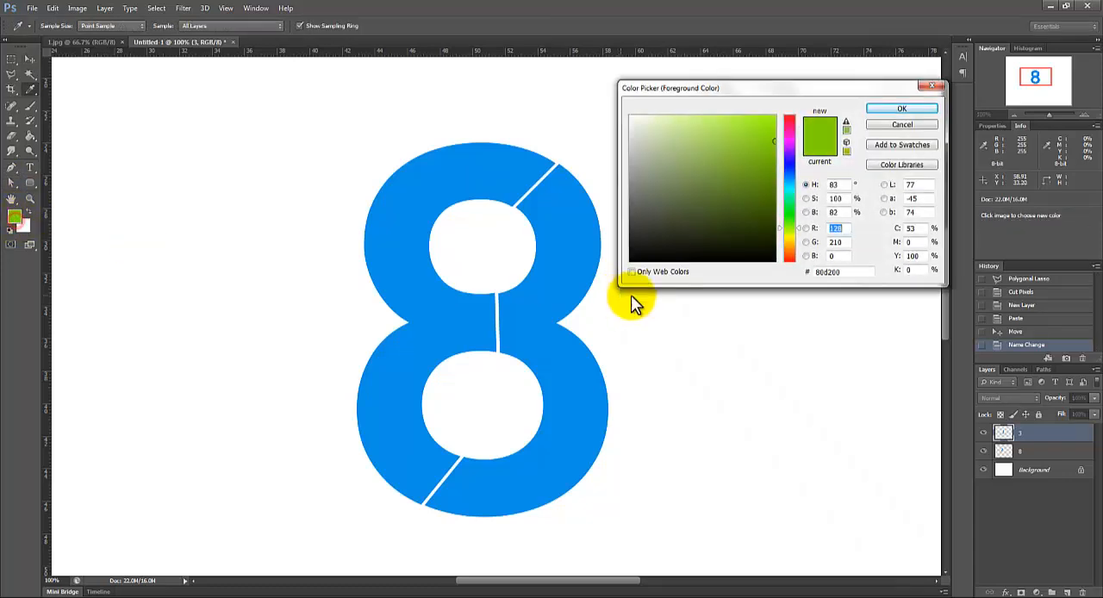
{"action": "left_click", "coordinate": [622, 235]}
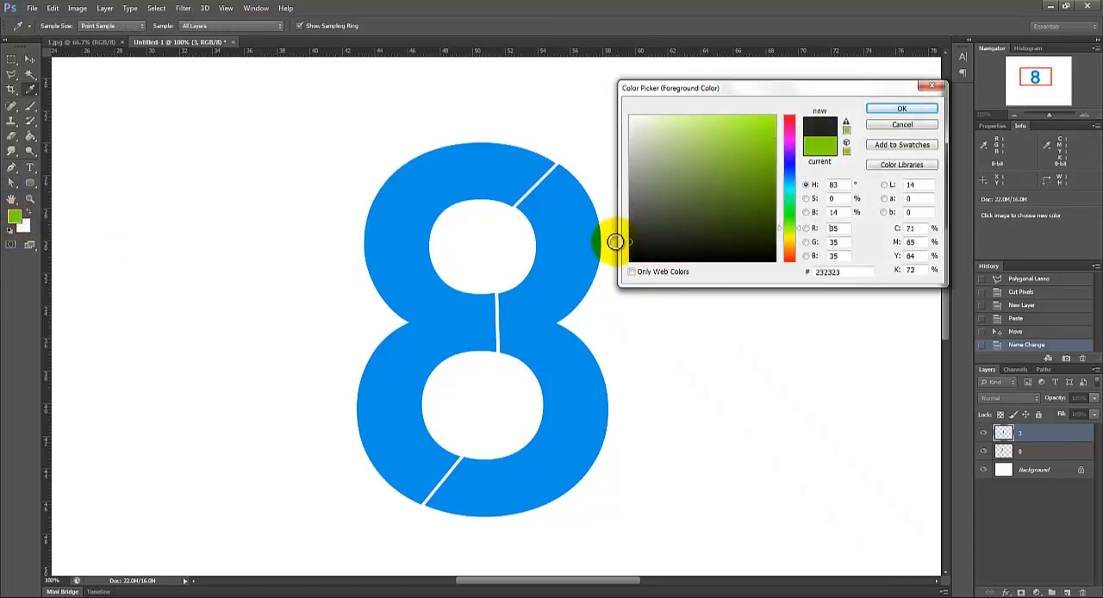
{"action": "left_click", "coordinate": [883, 110]}
{"action": "key", "text": "v"}
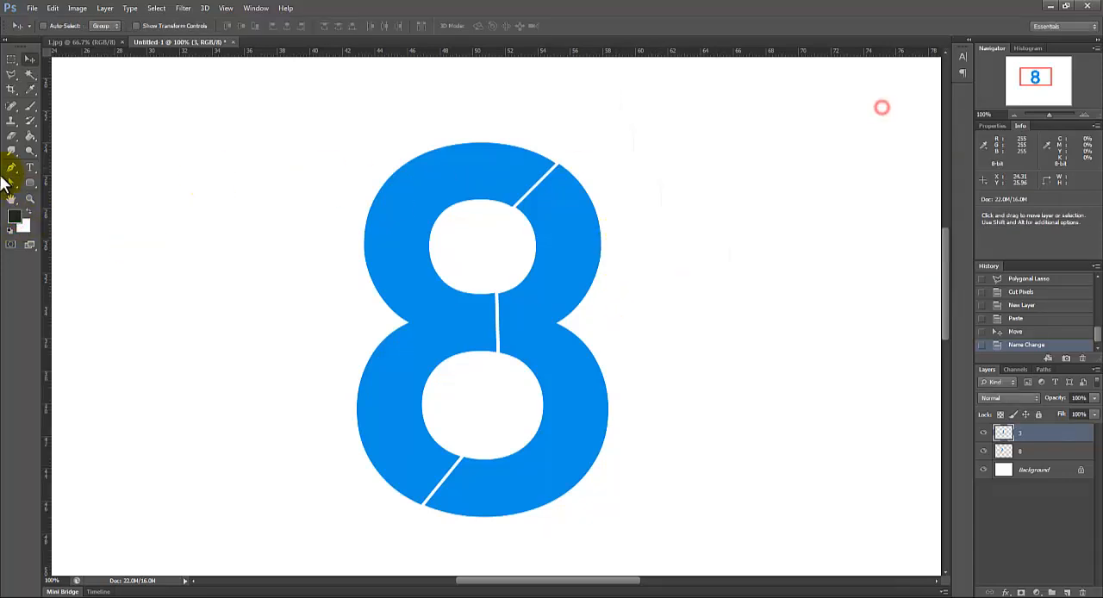
{"action": "left_click", "coordinate": [36, 138]}
{"action": "left_click", "coordinate": [565, 210]}
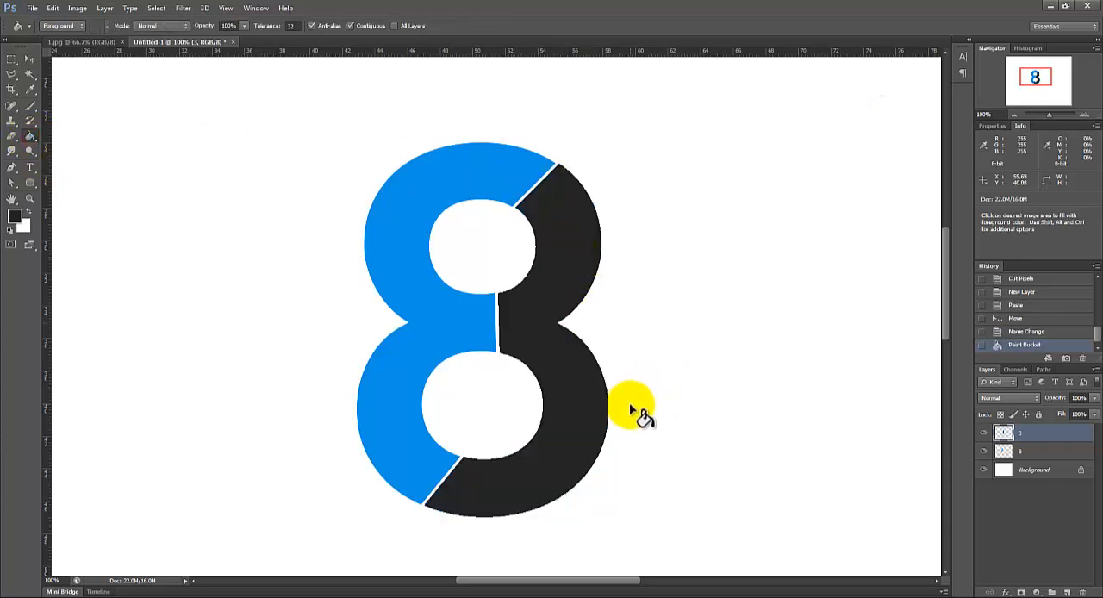
Step: Nudge the dark 3 slightly toward the blue half to even out the thin gap between them
{"action": "key", "text": "v"}
{"action": "key", "text": "Left"}
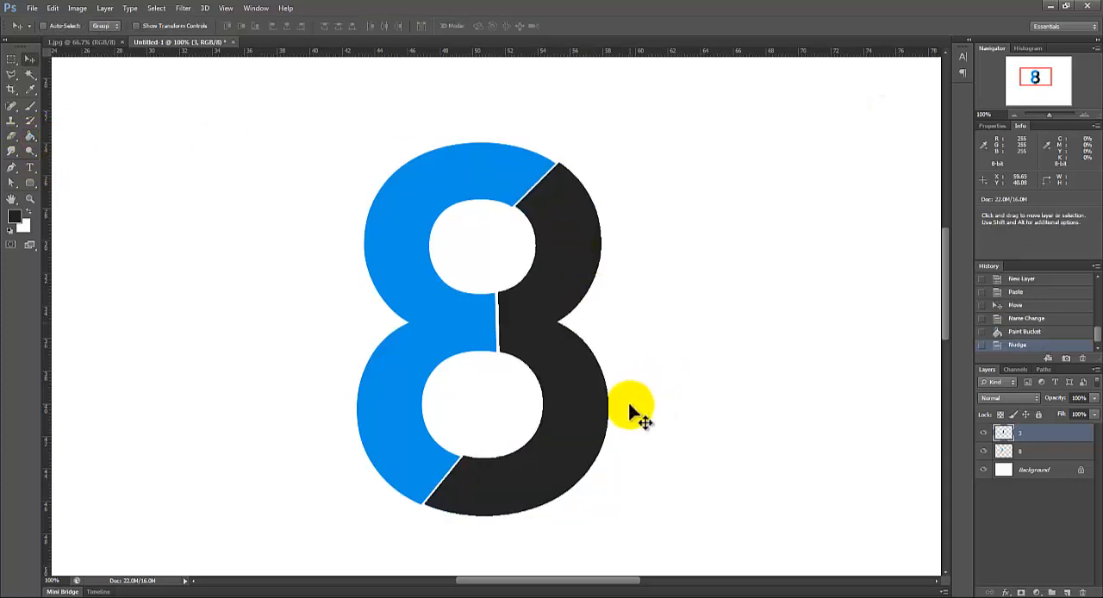
{"action": "key", "text": "Down"}
{"action": "key", "text": "Left"}
{"action": "key", "text": "Down"}
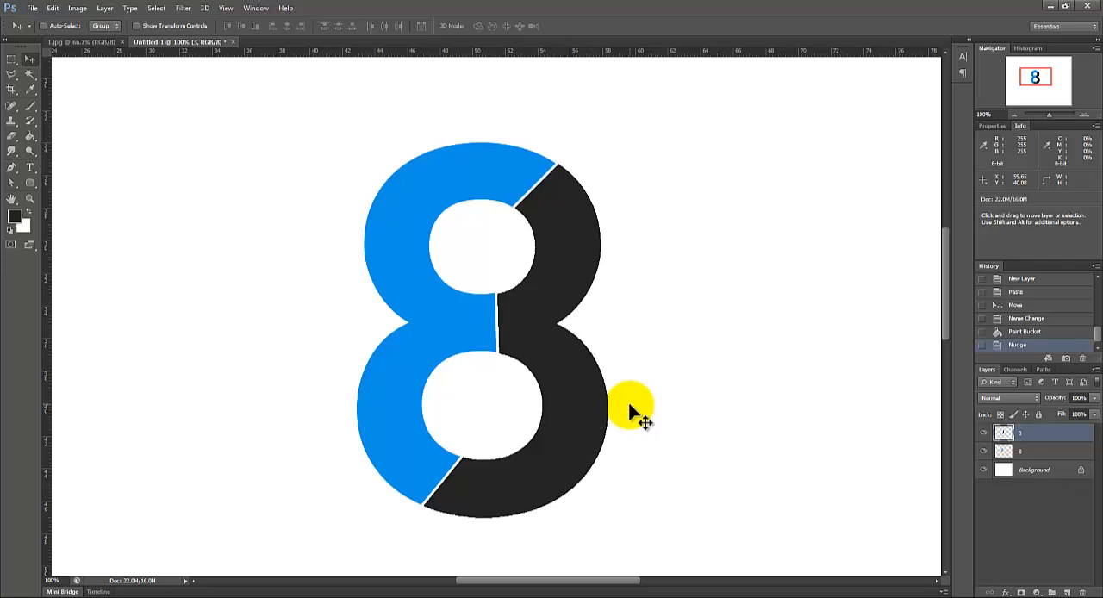
{"action": "left_click", "coordinate": [1047, 453]}
{"action": "left_click", "coordinate": [1035, 437]}
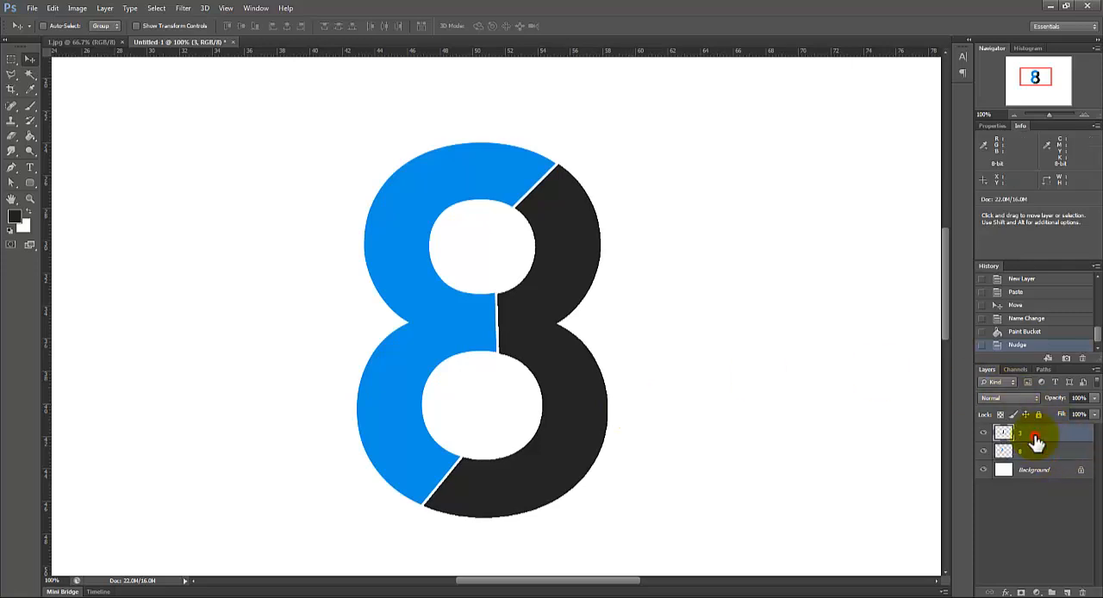
Step: Refill the 3 half with a slightly lighter dark grey, #333333
{"action": "left_click", "coordinate": [1012, 113]}
{"action": "left_click_drag", "start_coordinate": [1034, 78], "coordinate": [1035, 82]}
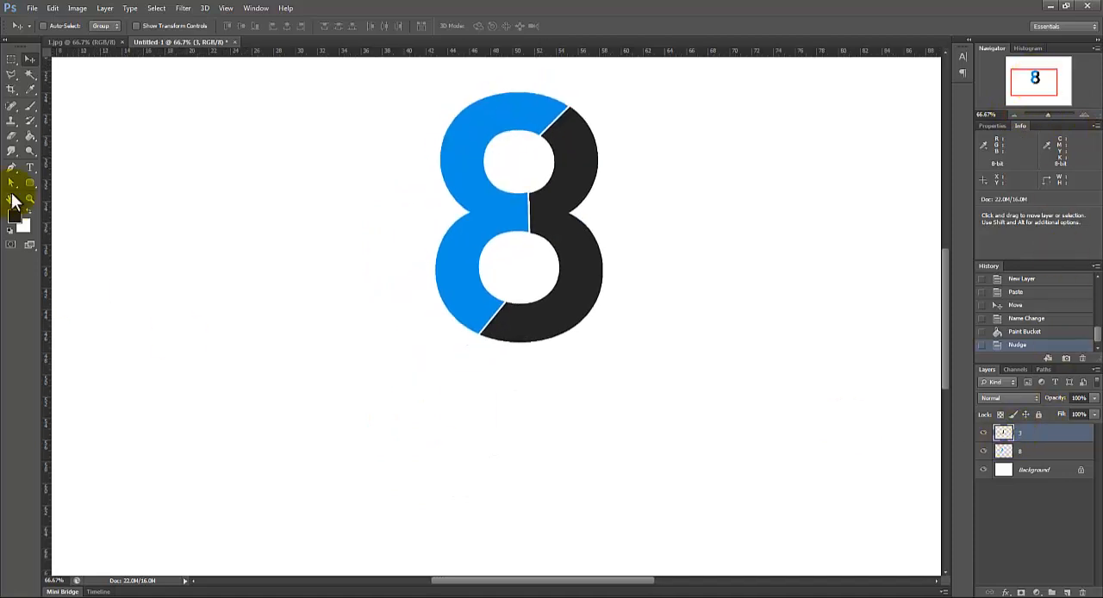
{"action": "left_click", "coordinate": [13, 221]}
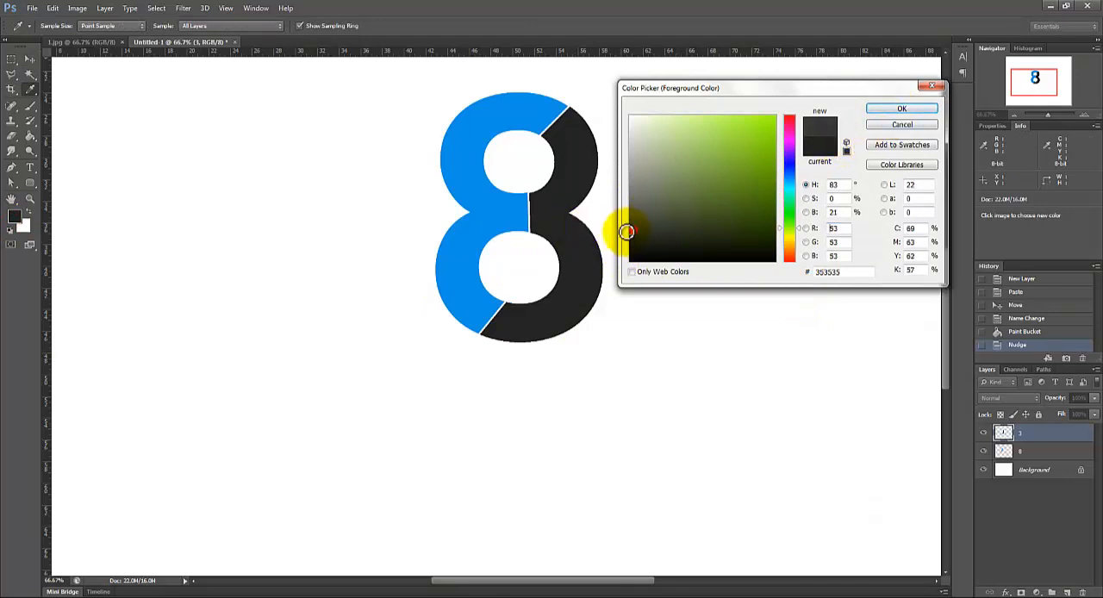
{"action": "left_click", "coordinate": [628, 233]}
{"action": "left_click", "coordinate": [901, 109]}
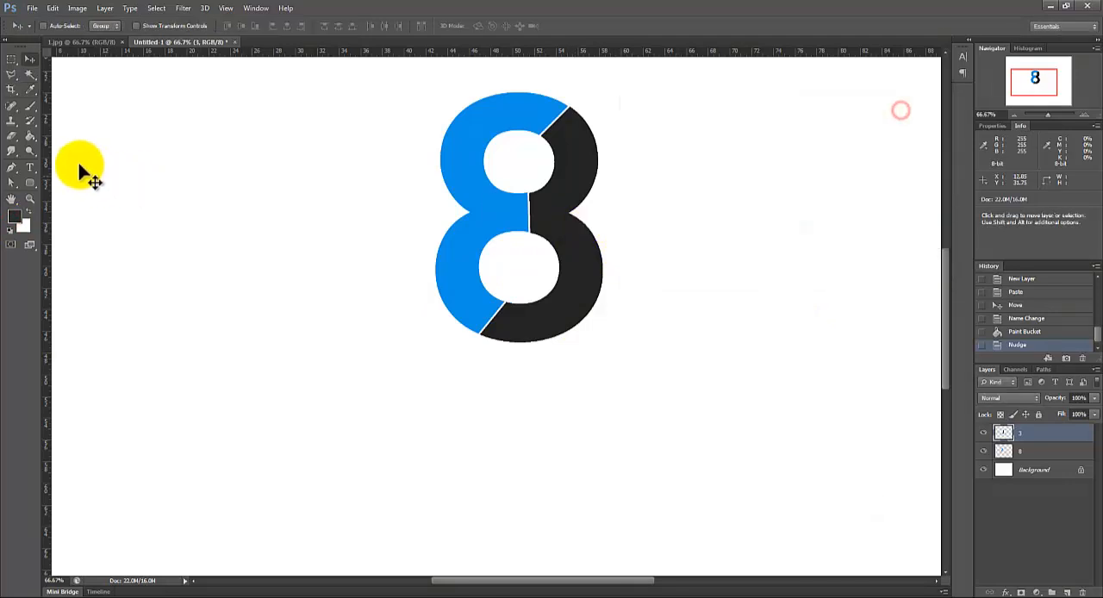
{"action": "left_click", "coordinate": [30, 136]}
{"action": "left_click", "coordinate": [569, 254]}
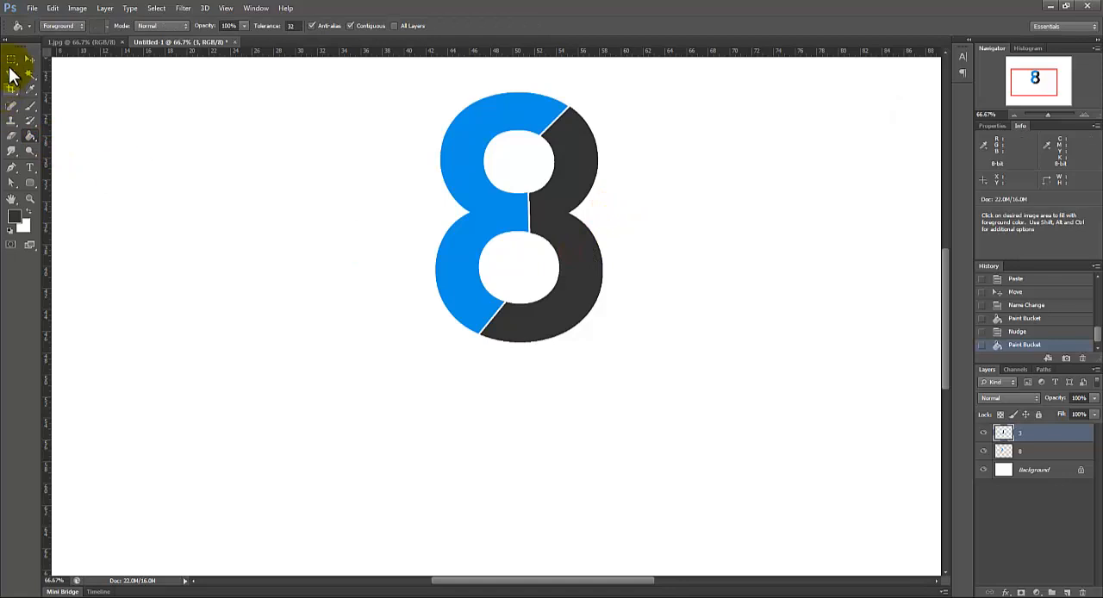
Step: Add a wide text box below the 8 containing EIGHTY THREE at 200 pt in the dark grey
{"action": "left_click", "coordinate": [29, 167]}
{"action": "left_click_drag", "start_coordinate": [261, 372], "coordinate": [793, 521]}
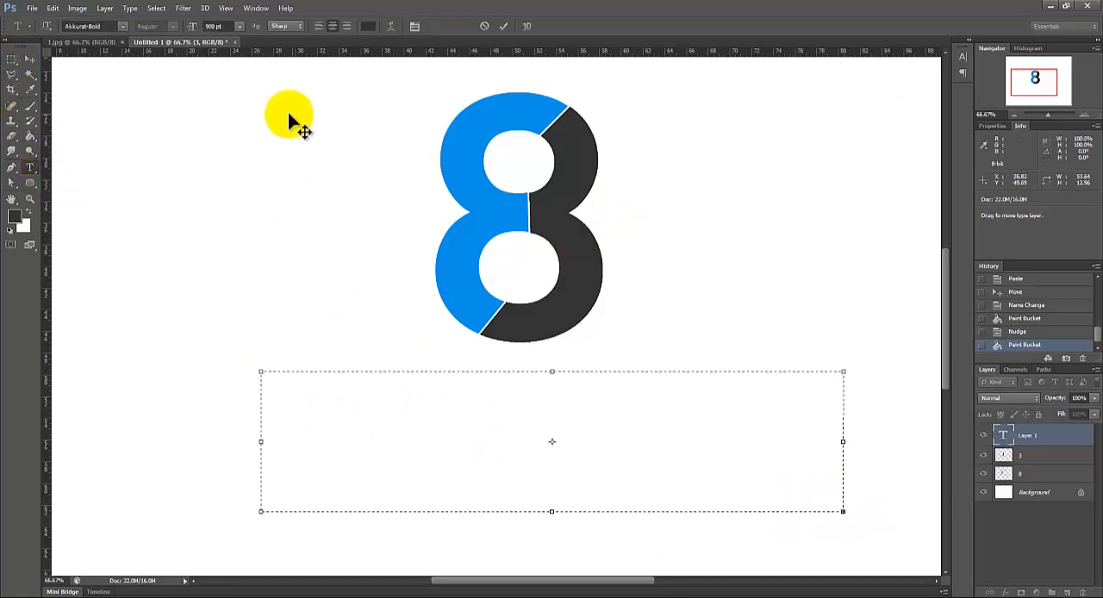
{"action": "left_click", "coordinate": [227, 25]}
{"action": "type", "text": "200"}
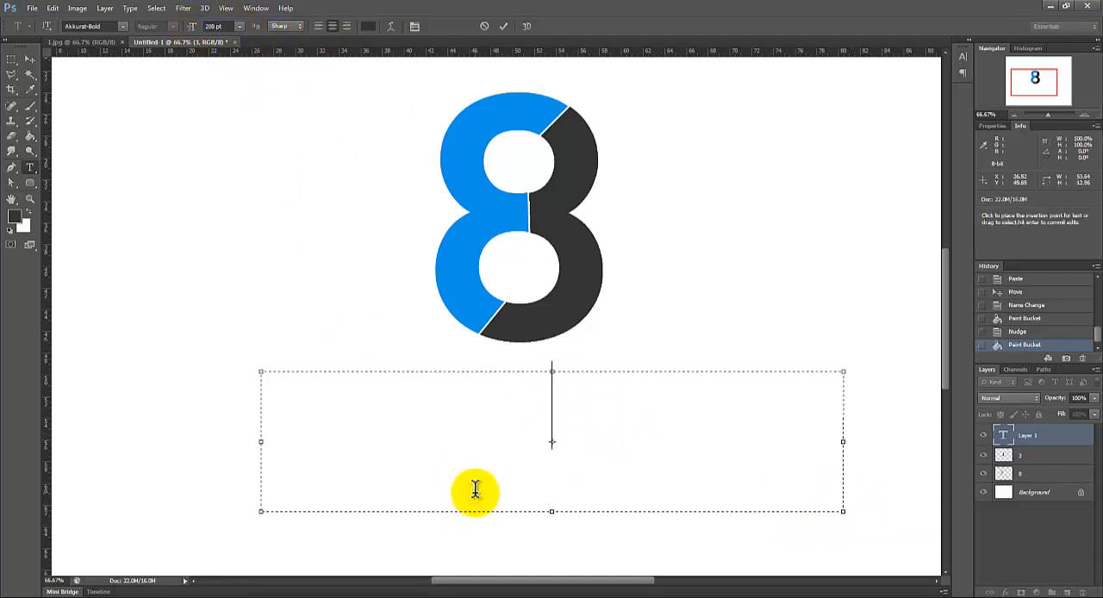
{"action": "type", "text": "EIGHTY"}
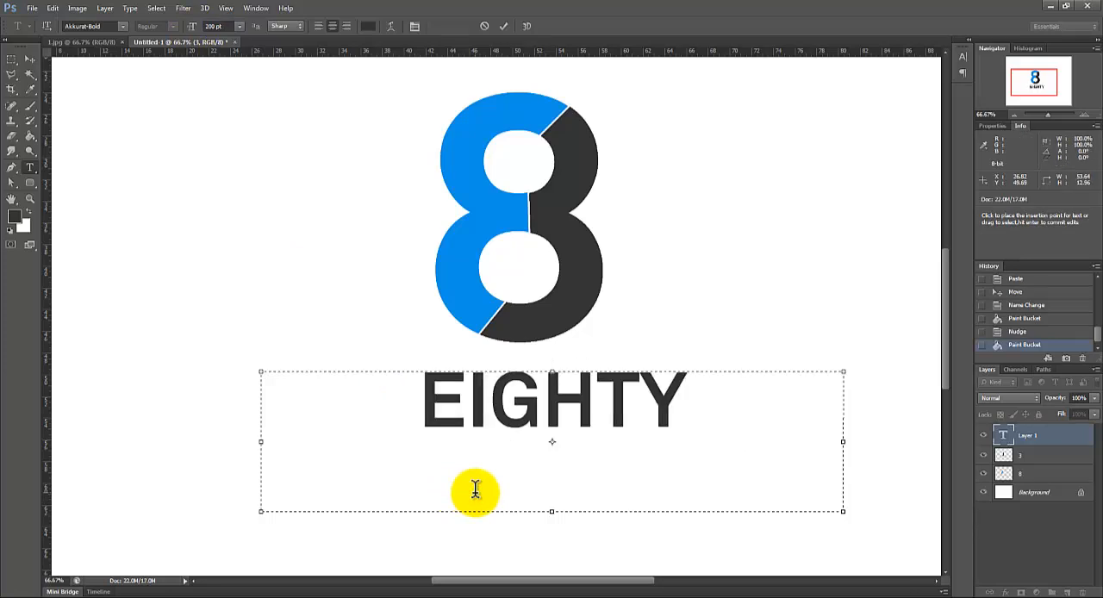
{"action": "type", "text": " THREE"}
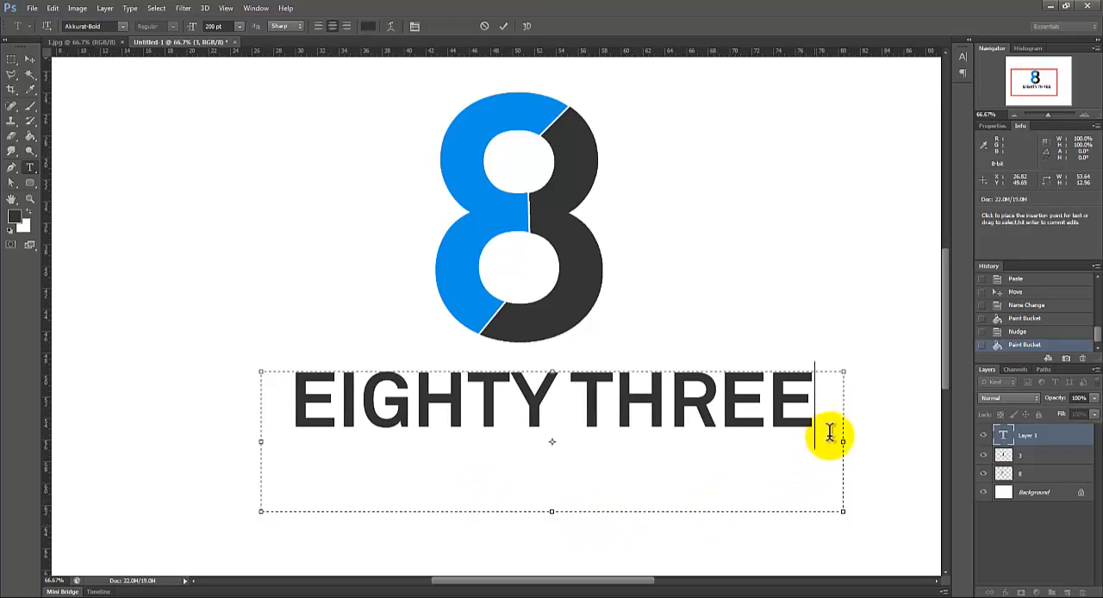
Step: Reduce EIGHTY THREE to 150 pt, shorten its text box, and center it beneath the 8
{"action": "key", "text": "ctrl+a"}
{"action": "left_click", "coordinate": [214, 26]}
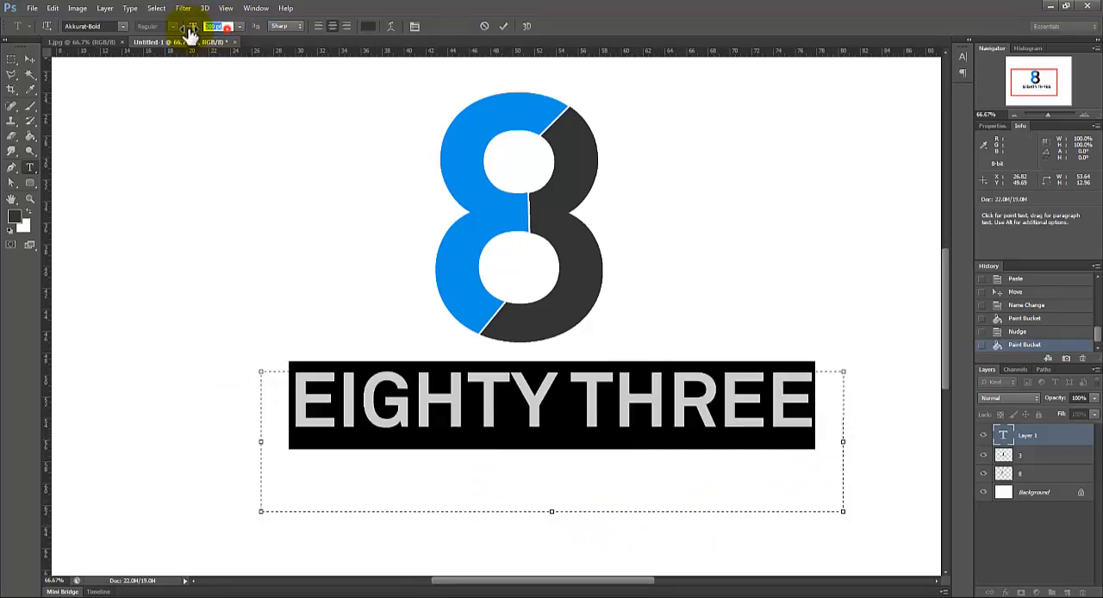
{"action": "type", "text": "150"}
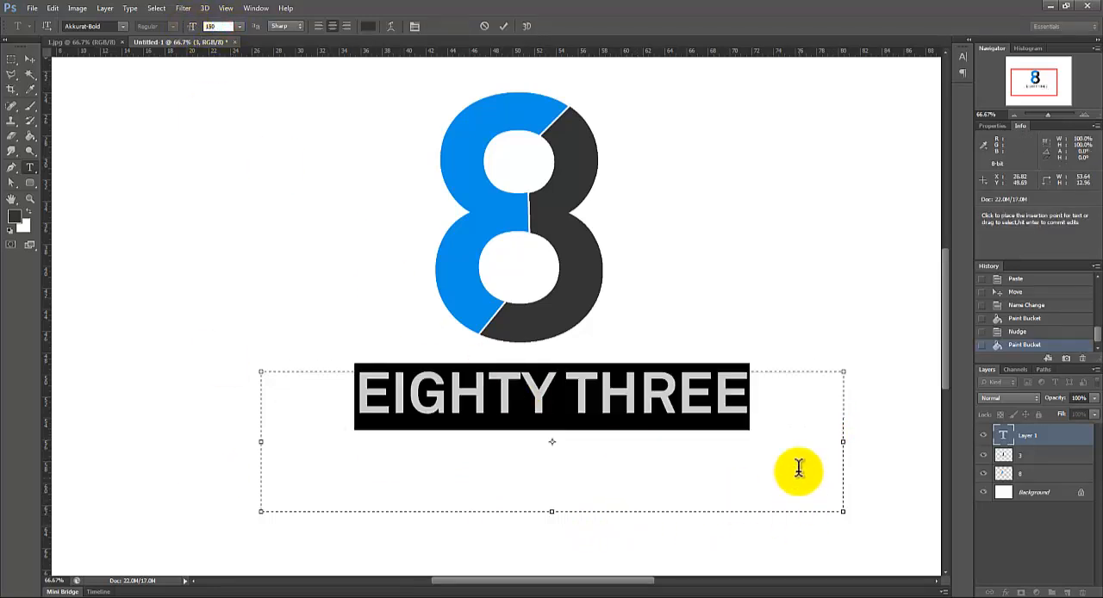
{"action": "left_click", "coordinate": [798, 471]}
{"action": "left_click_drag", "start_coordinate": [548, 516], "coordinate": [554, 448]}
{"action": "left_click_drag", "start_coordinate": [606, 525], "coordinate": [577, 529]}
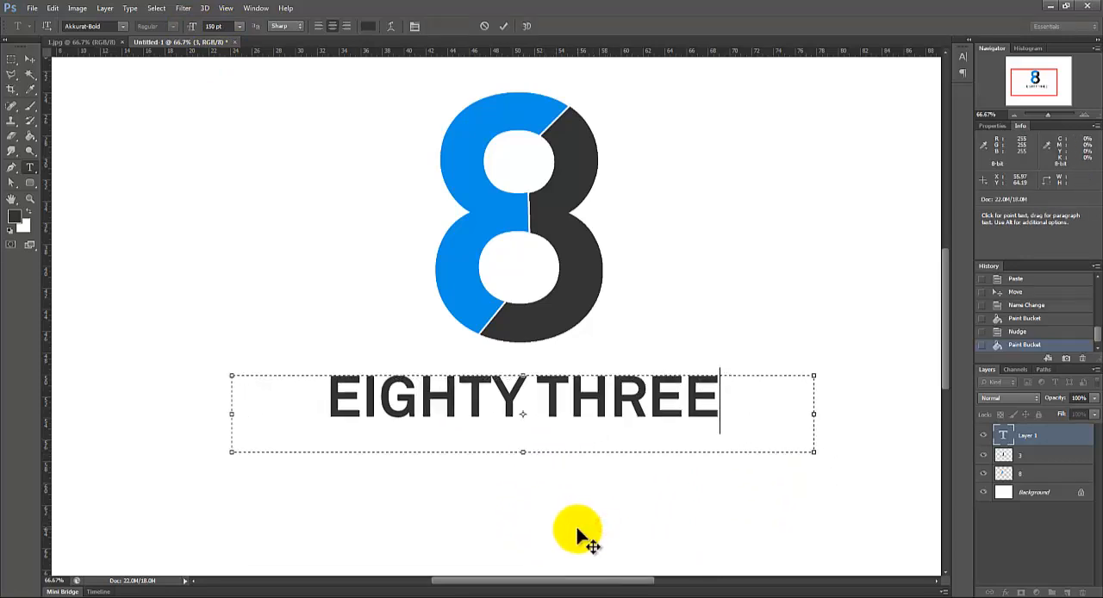
Step: Color the word EIGHTY with the blue sampled from the 8 and commit the text
{"action": "left_click_drag", "start_coordinate": [522, 401], "coordinate": [324, 396]}
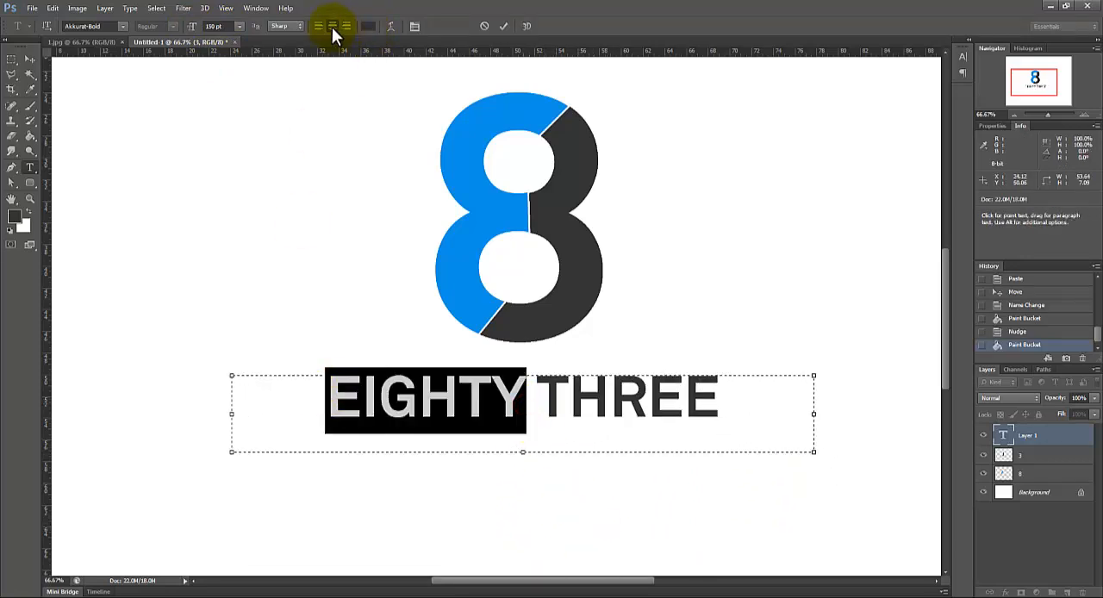
{"action": "left_click", "coordinate": [368, 26]}
{"action": "left_click", "coordinate": [458, 119]}
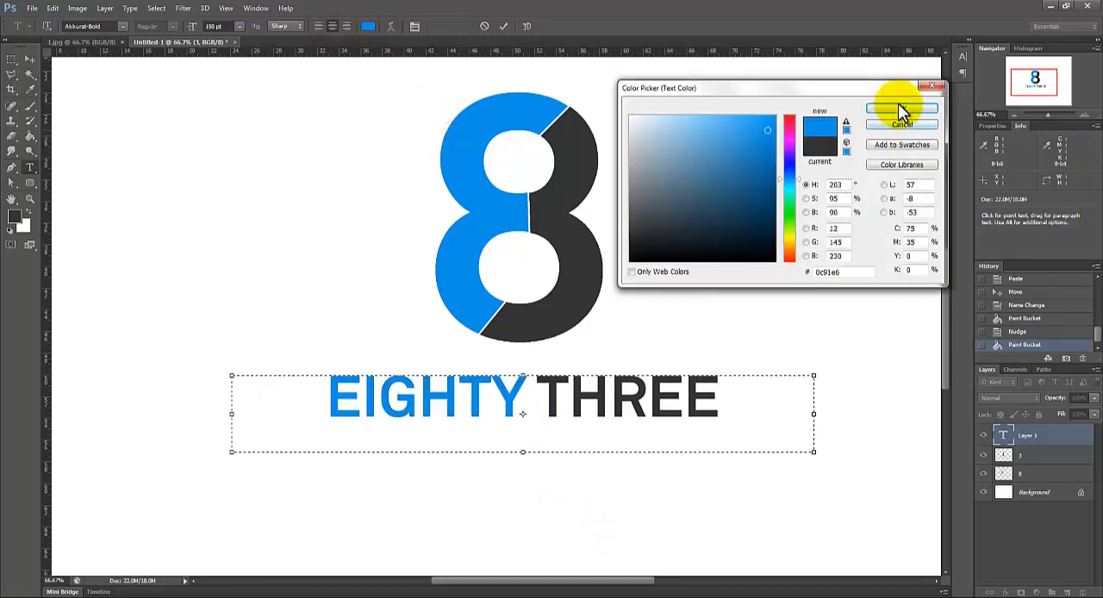
{"action": "left_click", "coordinate": [897, 104]}
{"action": "left_click", "coordinate": [11, 60]}
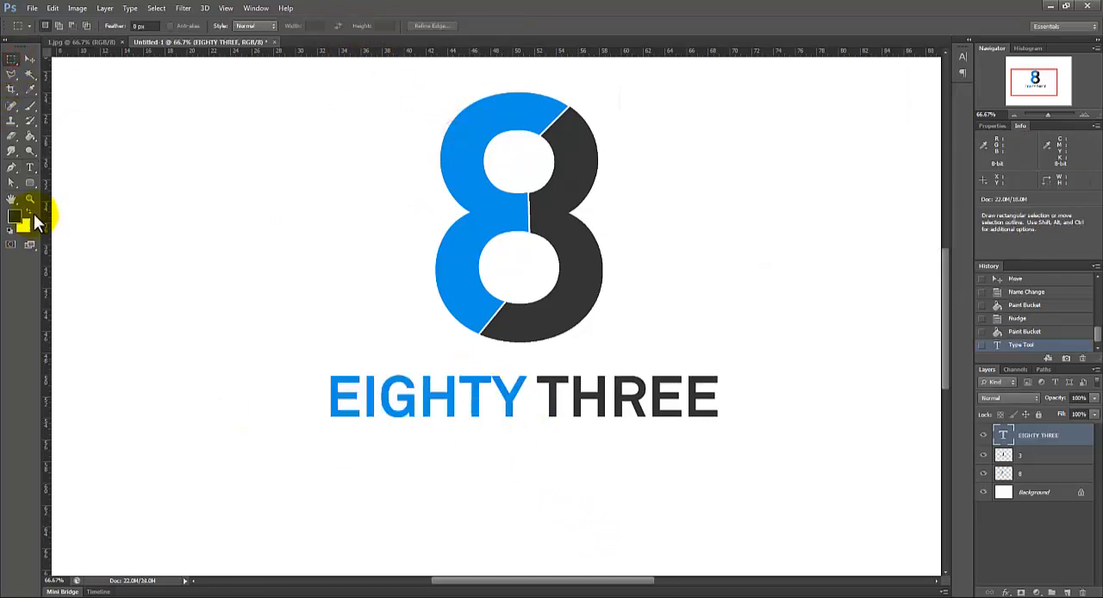
Step: Add a second text box under EIGHTY THREE containing STUDIOS at 36 pt
{"action": "left_click", "coordinate": [32, 169]}
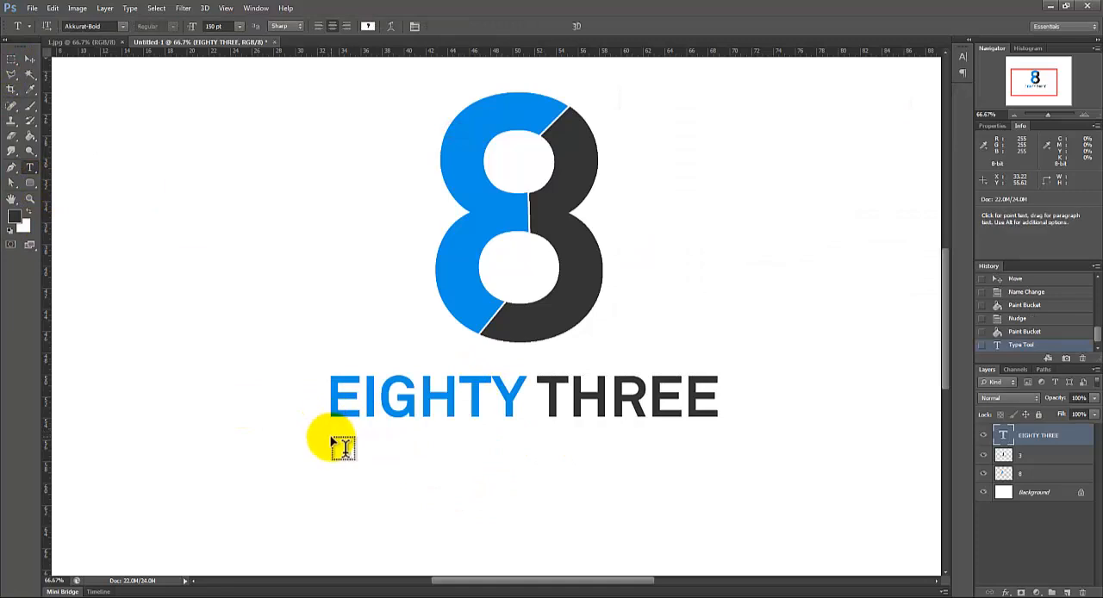
{"action": "left_click_drag", "start_coordinate": [331, 438], "coordinate": [715, 491]}
{"action": "left_click", "coordinate": [239, 26]}
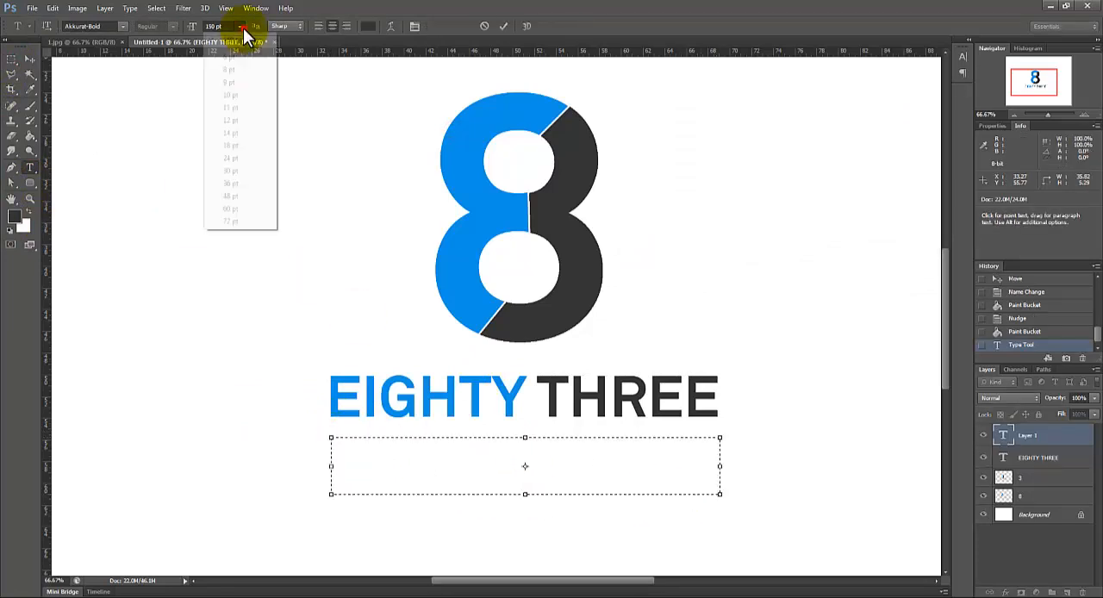
{"action": "left_click", "coordinate": [241, 181]}
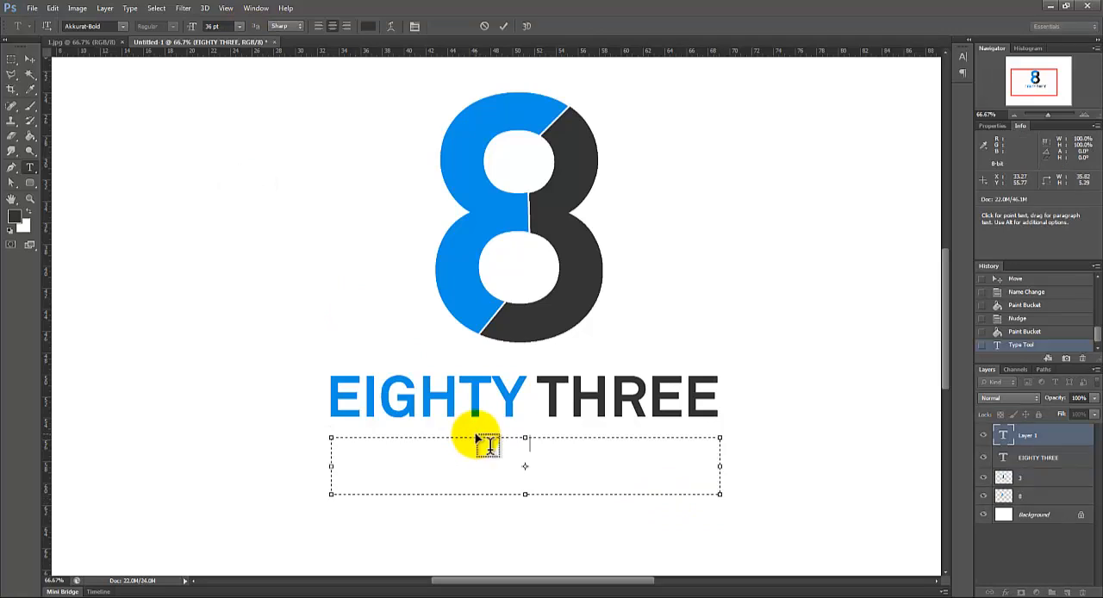
{"action": "type", "text": "STU"}
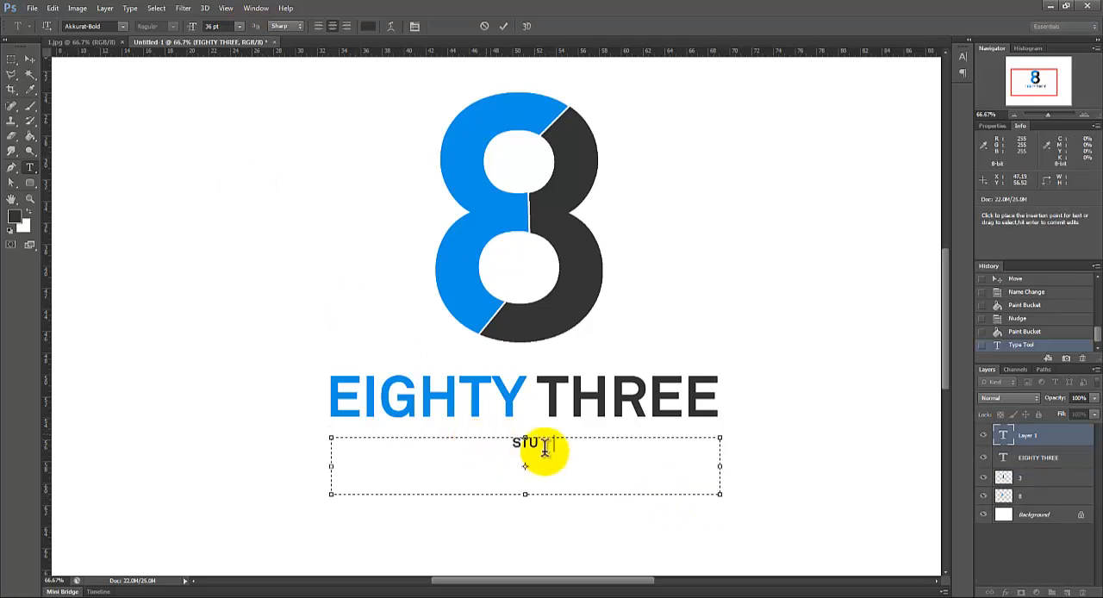
{"action": "type", "text": "DIOS"}
Step: Enlarge STUDIOS to 72 pt and move it slightly up toward EIGHTY THREE
{"action": "key", "text": "ctrl+a"}
{"action": "left_click", "coordinate": [239, 27]}
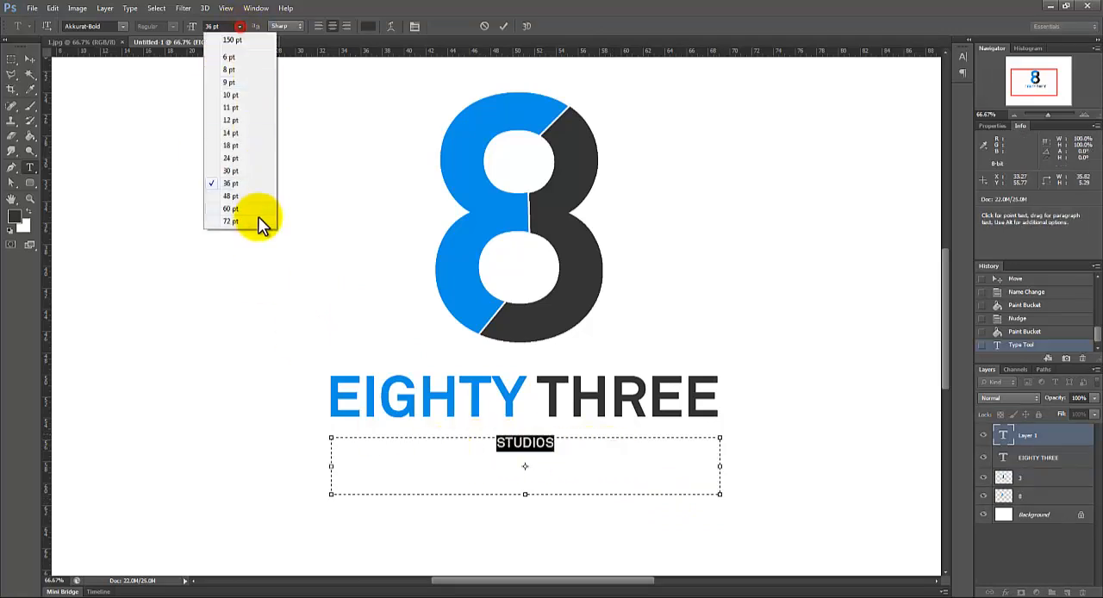
{"action": "left_click", "coordinate": [256, 216]}
{"action": "left_click", "coordinate": [611, 466]}
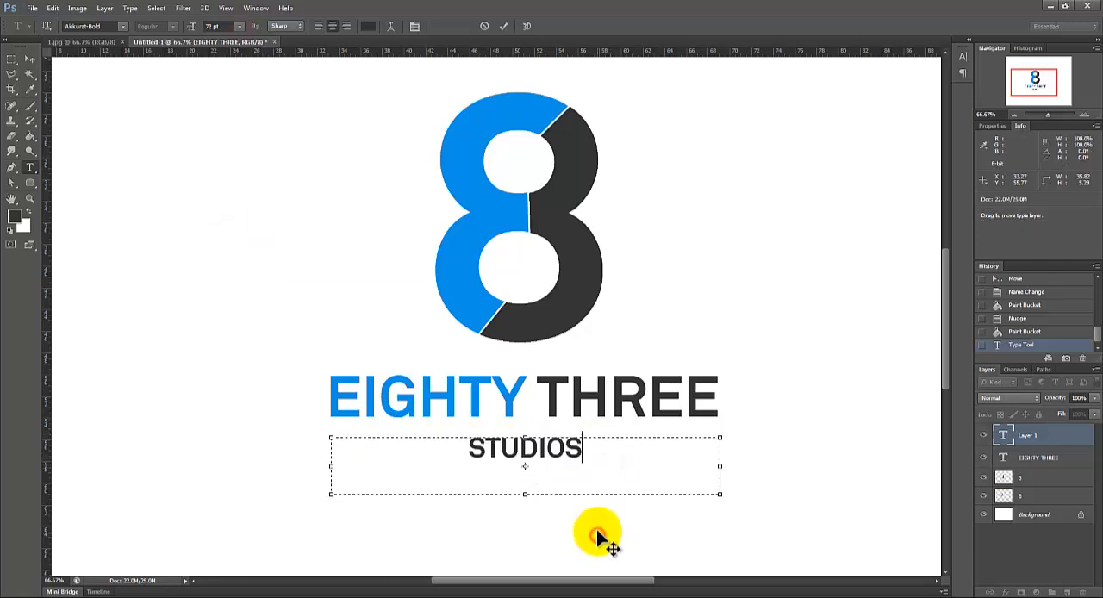
{"action": "left_click_drag", "start_coordinate": [598, 534], "coordinate": [598, 531]}
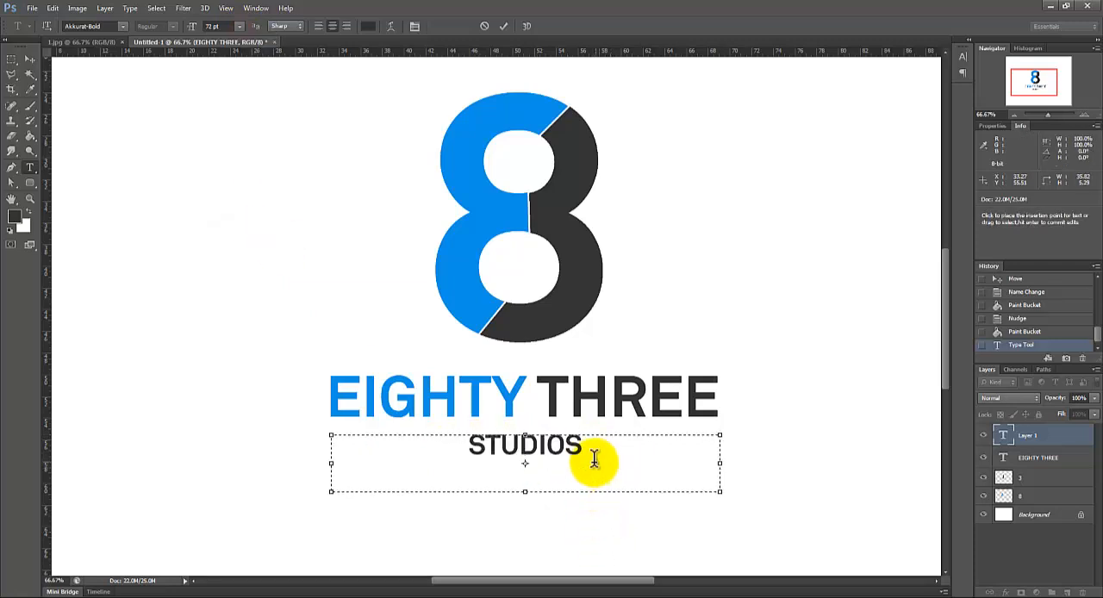
Step: Color STUDIOS a lighter grey, #4f4f4f, commit the text, and nudge it slightly into place
{"action": "left_click_drag", "start_coordinate": [594, 460], "coordinate": [423, 413]}
{"action": "left_click", "coordinate": [368, 26]}
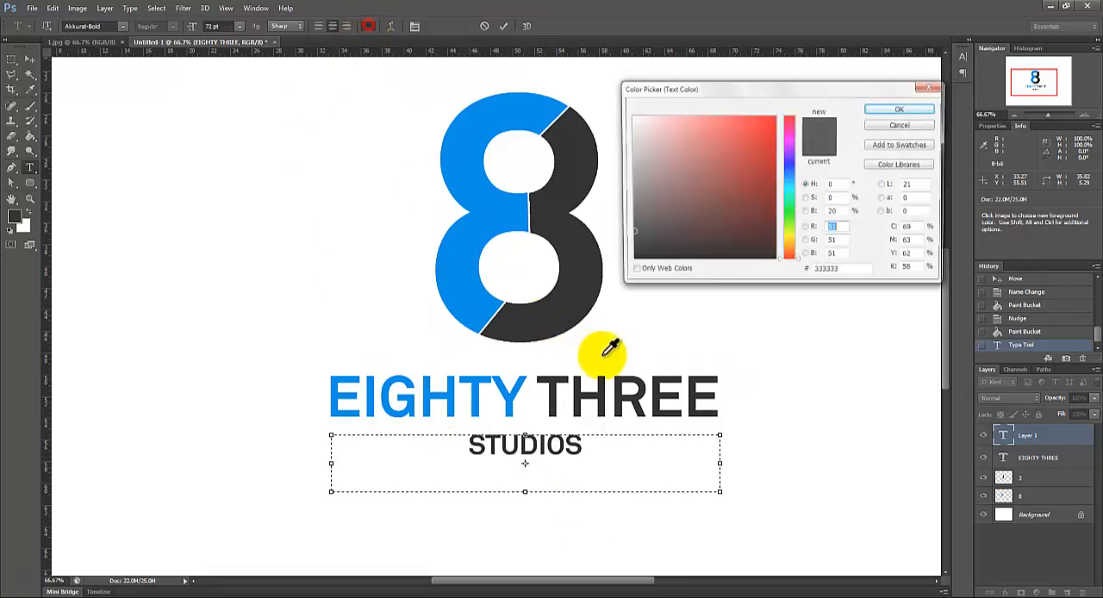
{"action": "mouse_move", "coordinate": [644, 218]}
{"action": "left_mouse_down"}
{"action": "mouse_move", "coordinate": [623, 181]}
{"action": "mouse_move", "coordinate": [624, 217]}
{"action": "left_mouse_up"}
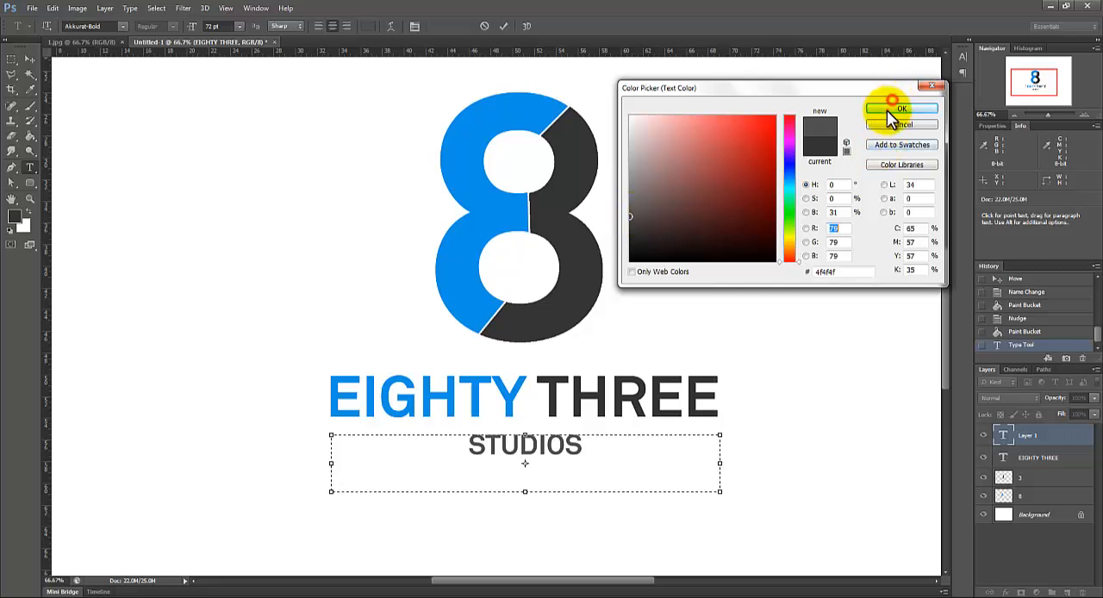
{"action": "left_click", "coordinate": [891, 110]}
{"action": "left_click", "coordinate": [11, 59]}
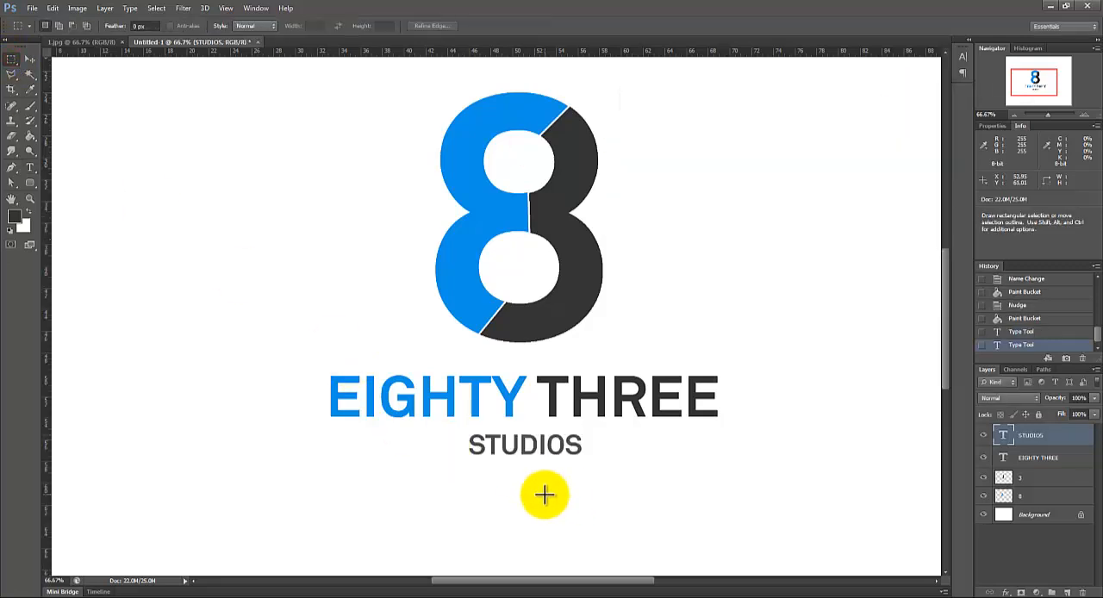
{"action": "key", "text": "v"}
{"action": "key", "text": "Right"}
Step: Group the 3 and 8 layers and name the group shape
{"action": "left_click", "coordinate": [1034, 457], "text": "shift"}
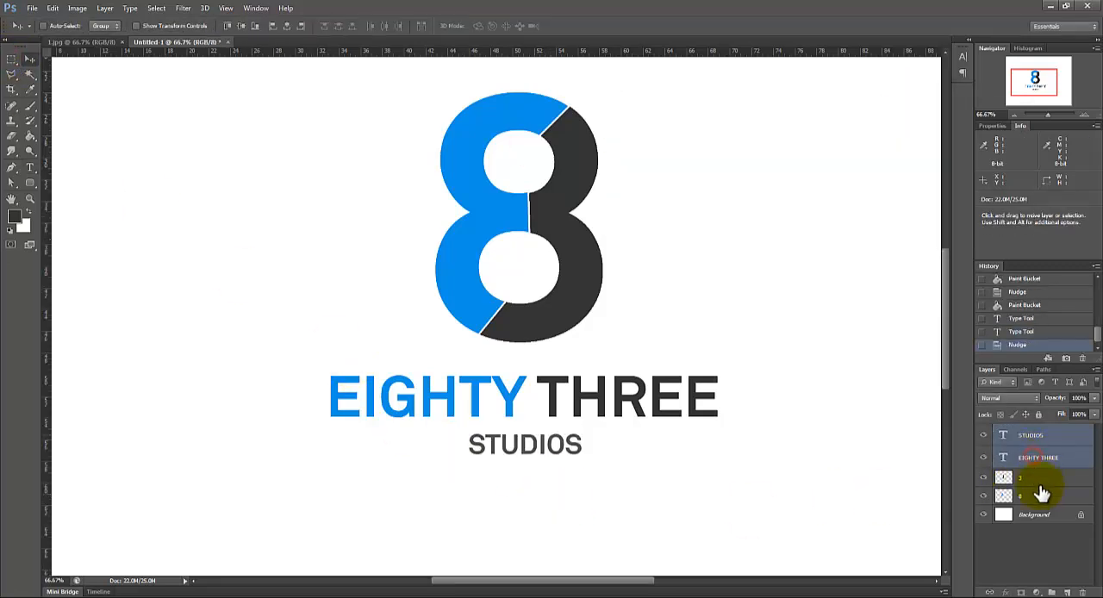
{"action": "left_click", "coordinate": [1042, 481]}
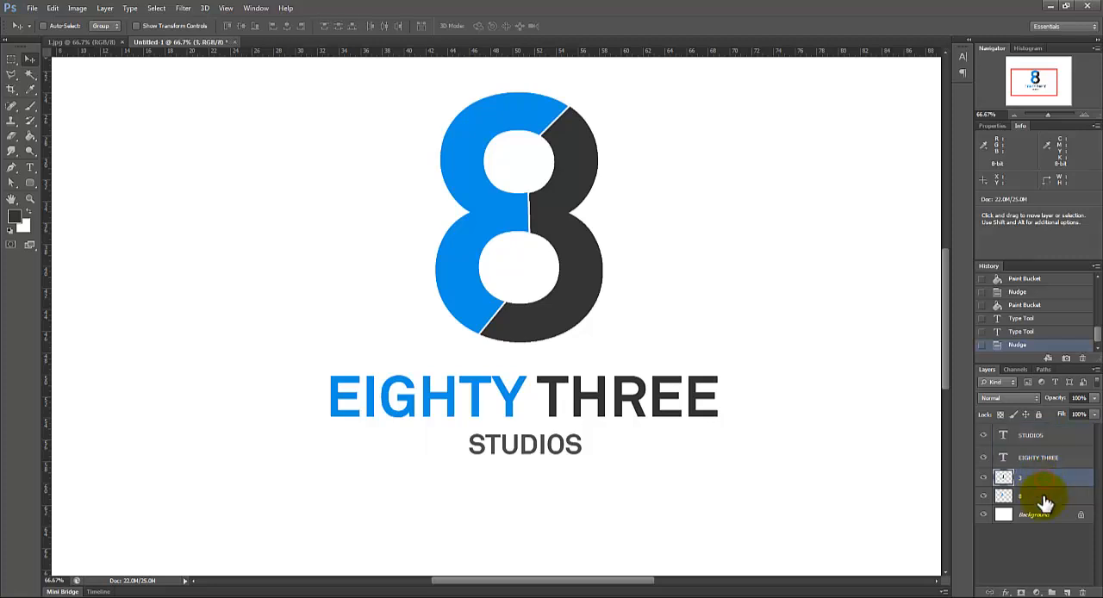
{"action": "left_click", "coordinate": [1044, 498], "text": "shift"}
{"action": "key", "text": "ctrl+g"}
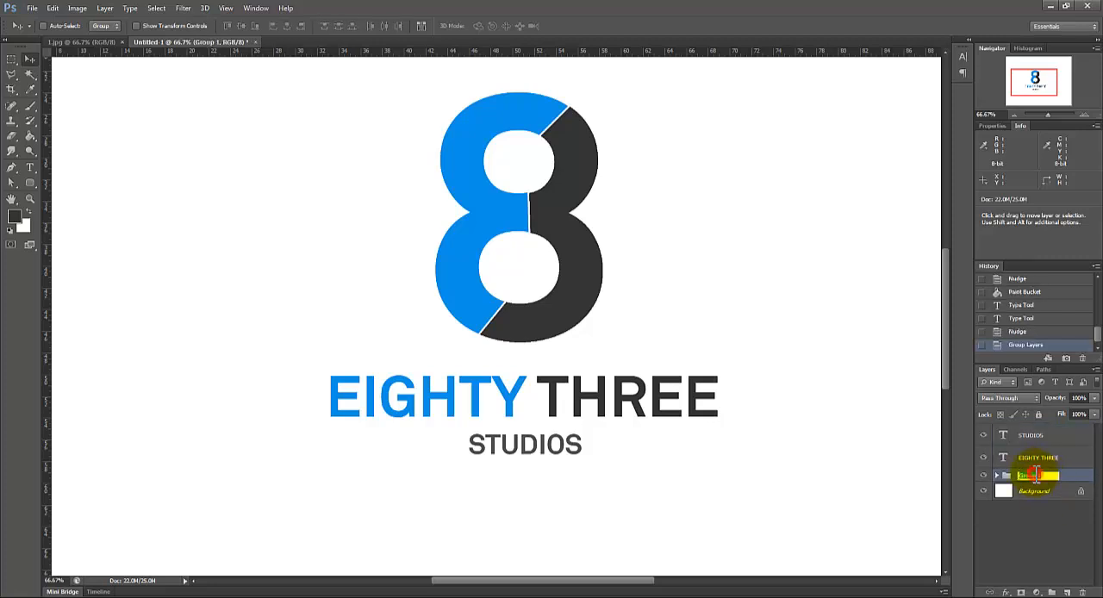
{"action": "key", "text": "Return"}
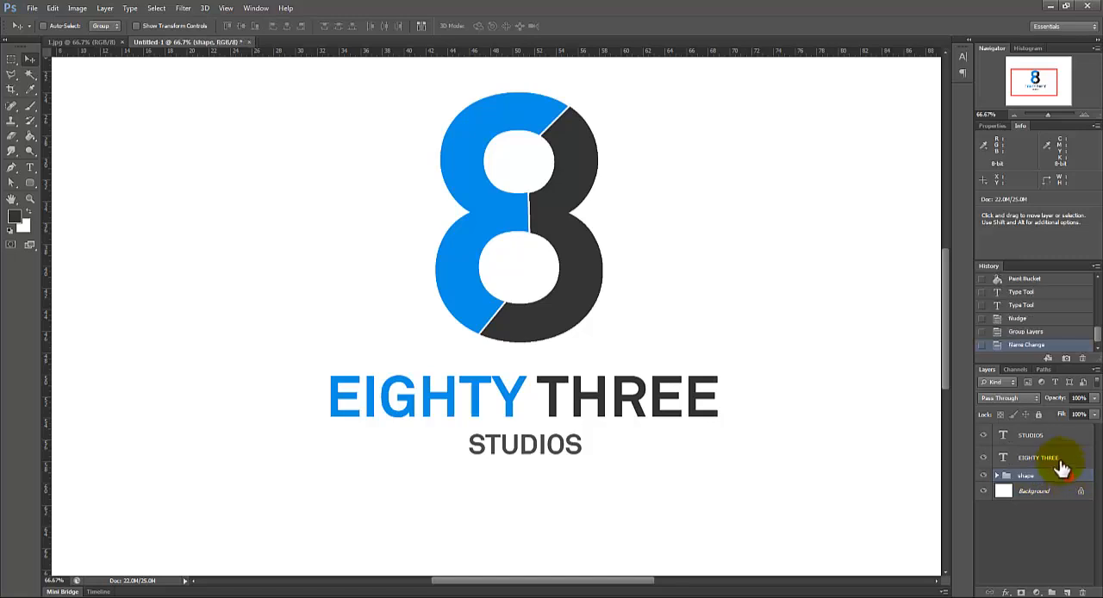
Step: Align the STUDIOS text, EIGHTY THREE text and shape group with the Background layer by their horizontal centers
{"action": "left_click", "coordinate": [1061, 459], "text": "ctrl"}
{"action": "left_click", "coordinate": [1059, 436], "text": "ctrl"}
{"action": "left_click", "coordinate": [1057, 490], "text": "ctrl"}
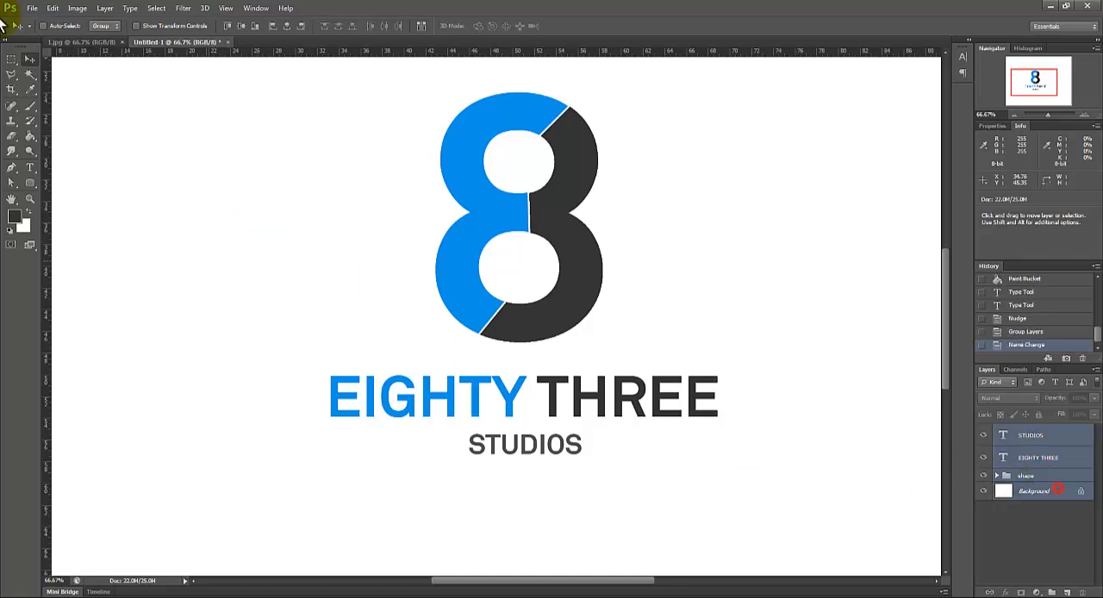
{"action": "left_click", "coordinate": [290, 26]}
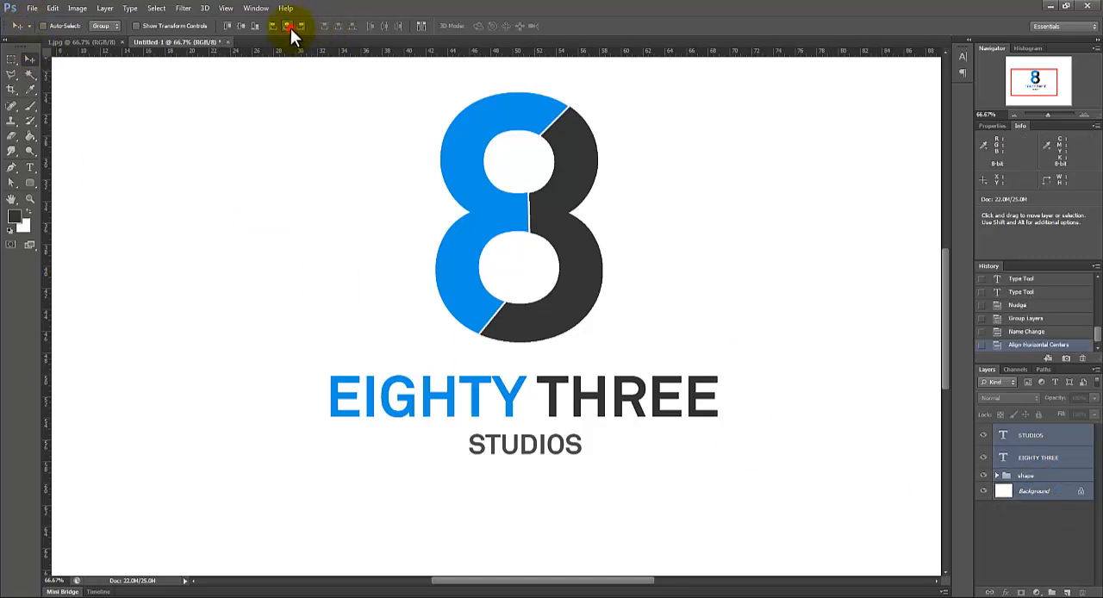
{"action": "left_click", "coordinate": [1084, 115]}
{"action": "left_click_drag", "start_coordinate": [593, 588], "coordinate": [620, 586]}
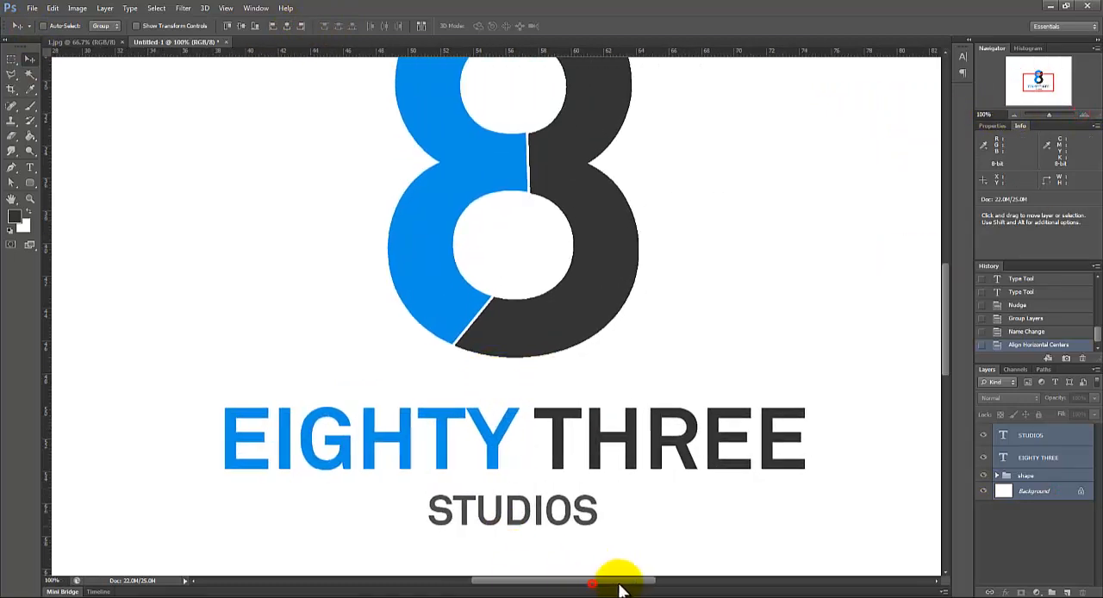
{"action": "left_click_drag", "start_coordinate": [951, 376], "coordinate": [947, 351]}
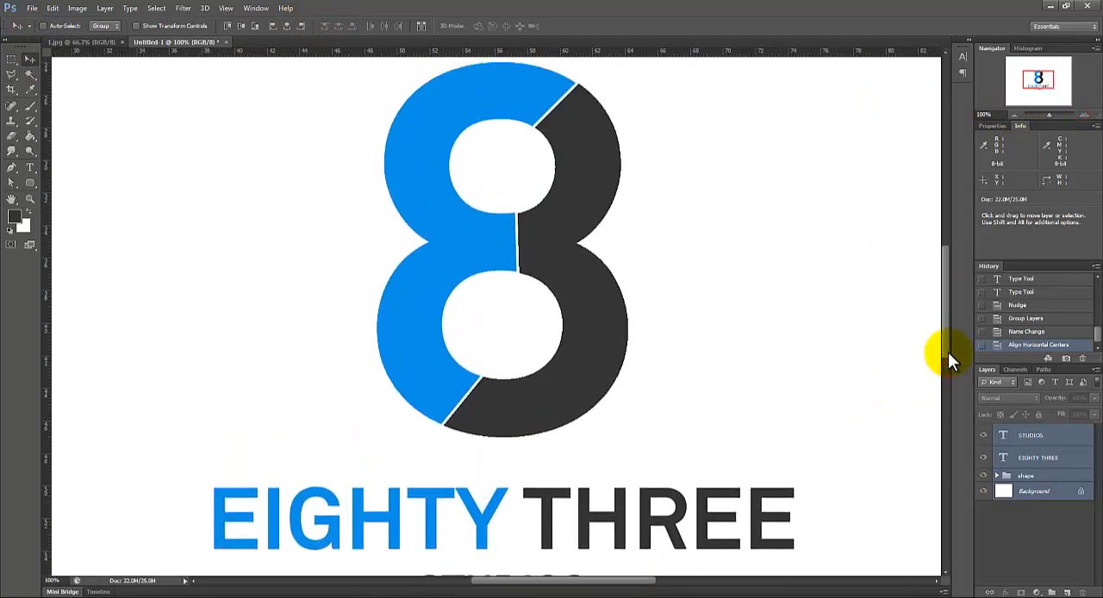
{"action": "left_click", "coordinate": [1012, 115]}
{"action": "left_click", "coordinate": [1011, 115]}
{"action": "left_click_drag", "start_coordinate": [1036, 76], "coordinate": [1037, 81]}
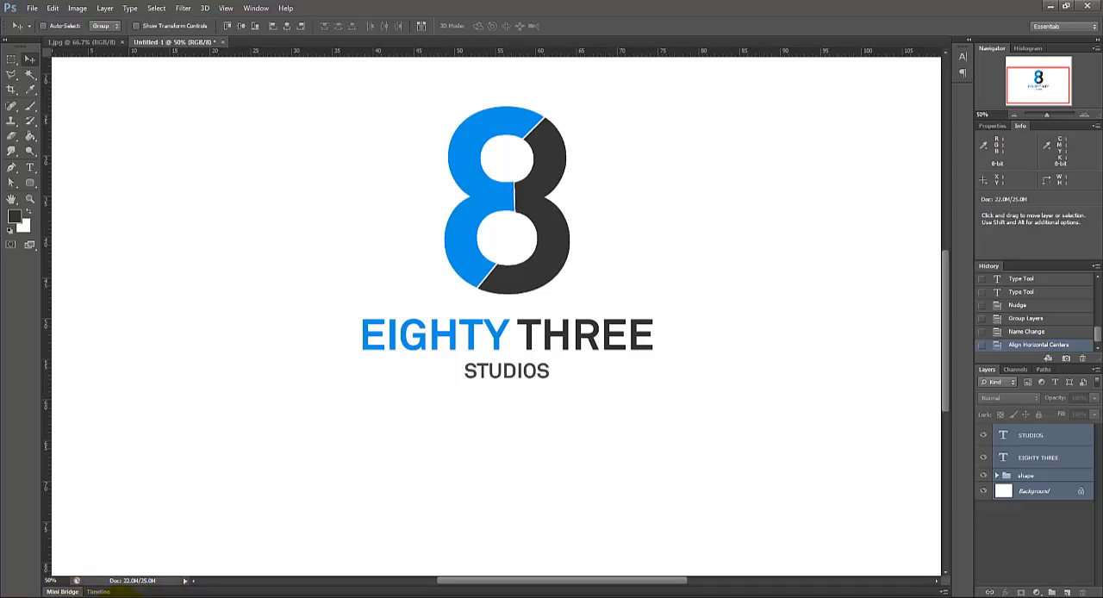
{"action": "mouse_move", "coordinate": [121, 595]}
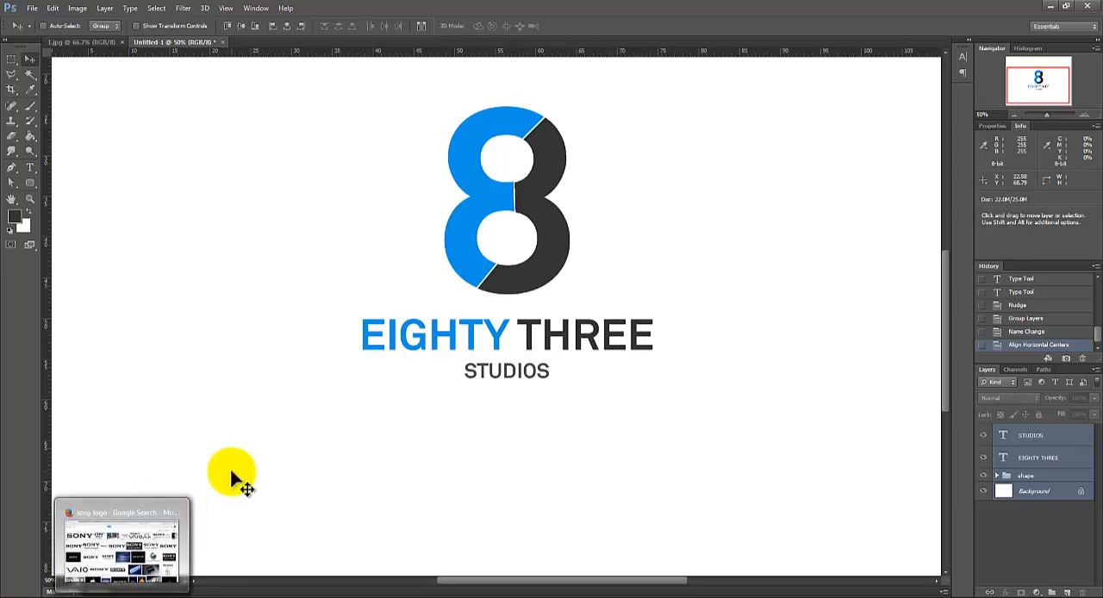
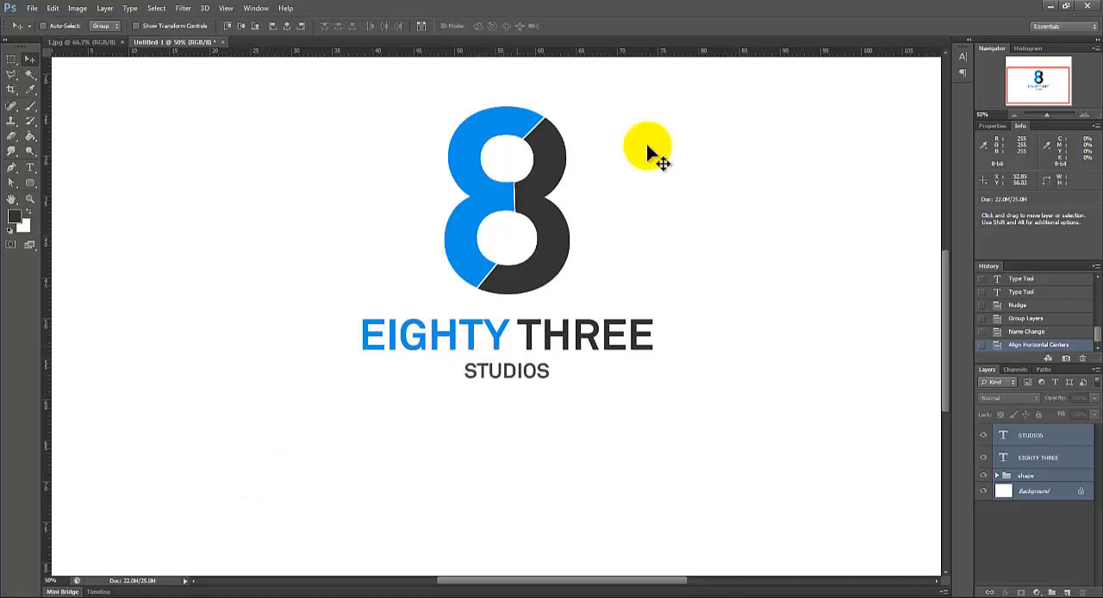
Step: Examine the jelly-bean letter R in the reference image 3.jpg up close
{"action": "left_click", "coordinate": [94, 42]}
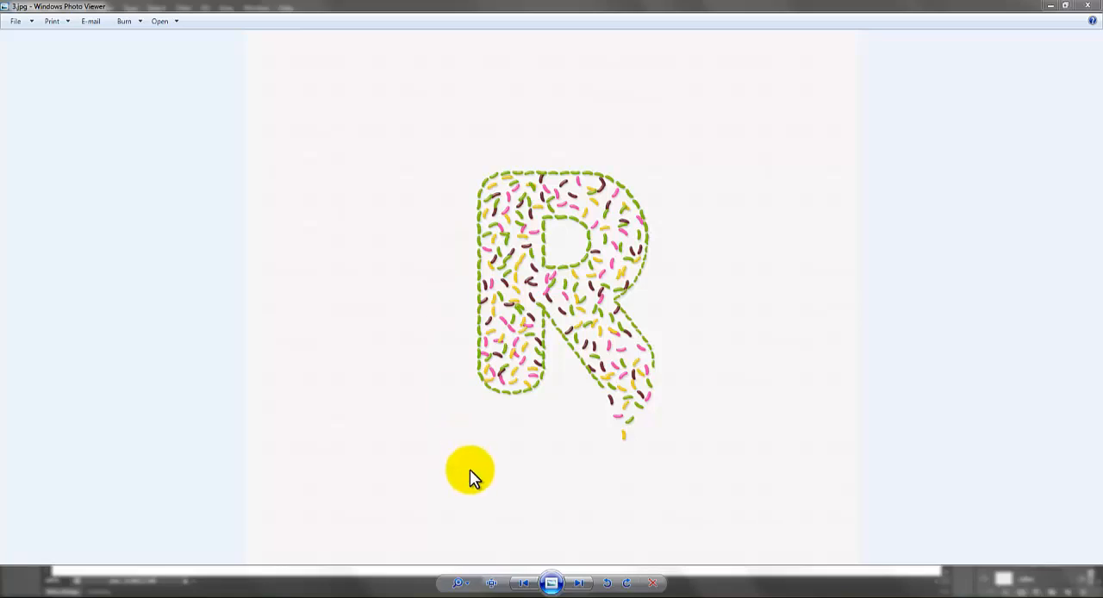
{"action": "left_click_drag", "start_coordinate": [461, 584], "coordinate": [459, 574]}
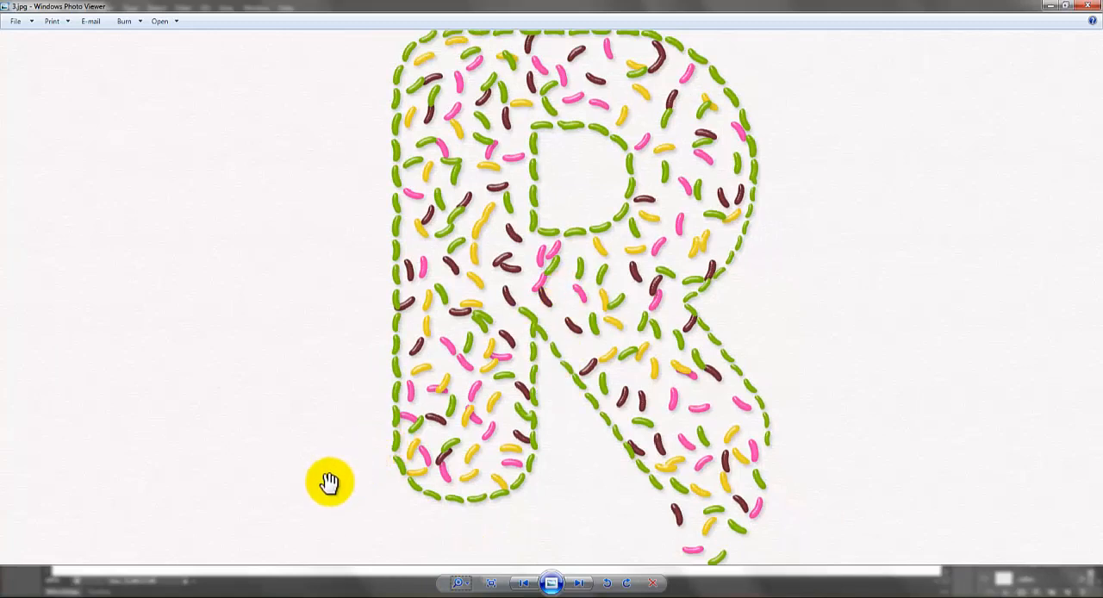
{"action": "left_click", "coordinate": [306, 597]}
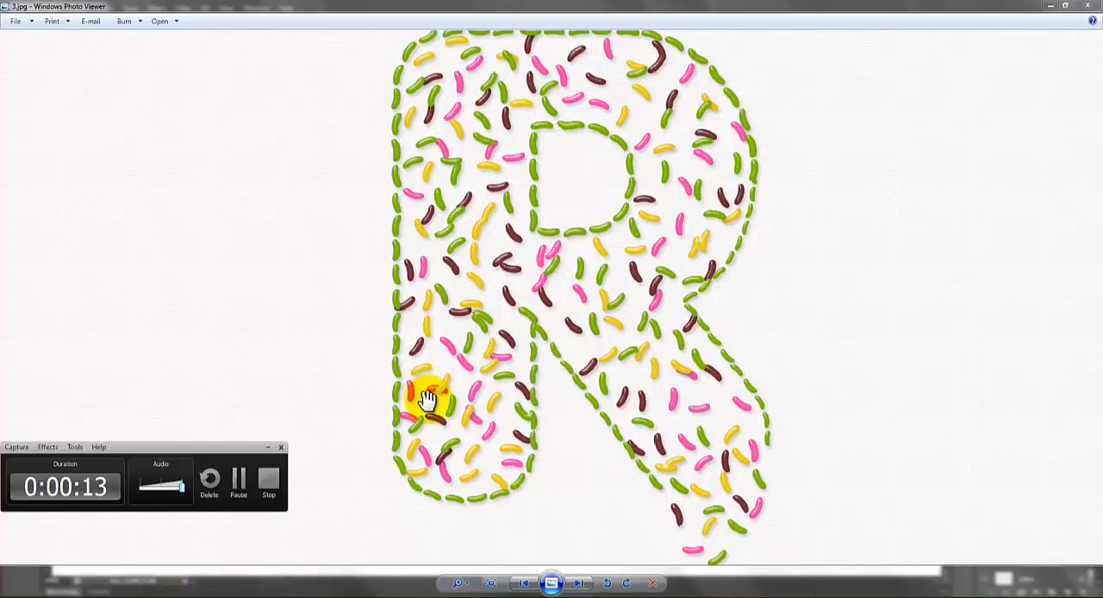
{"action": "left_click", "coordinate": [227, 484]}
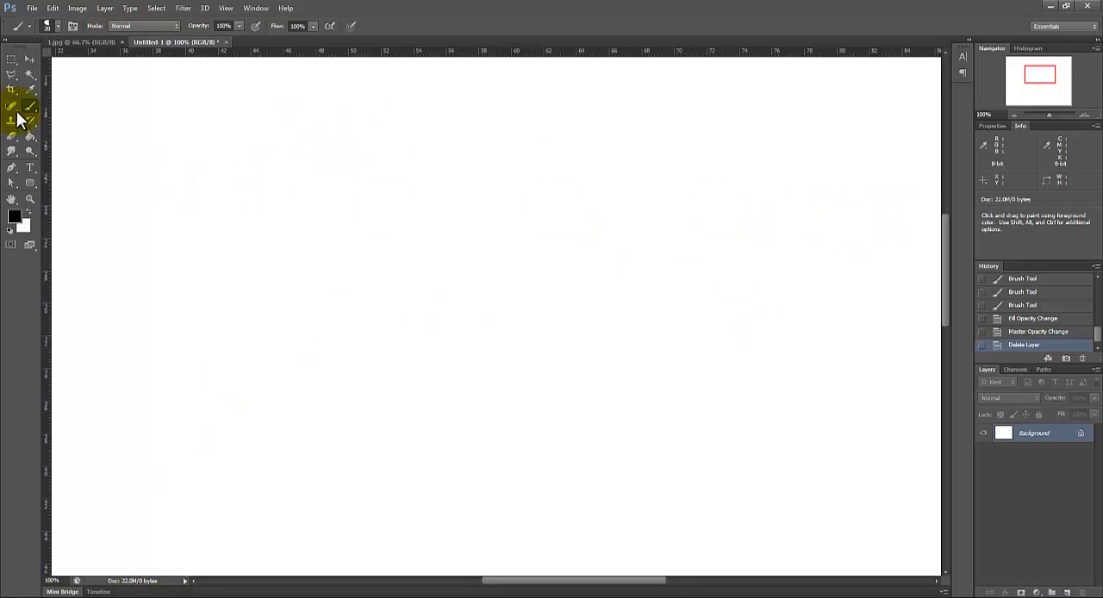
Step: Create a text box about 24.7 by 24.1 cm on the blank canvas and enter the letter R at 900 pt
{"action": "key", "text": "t"}
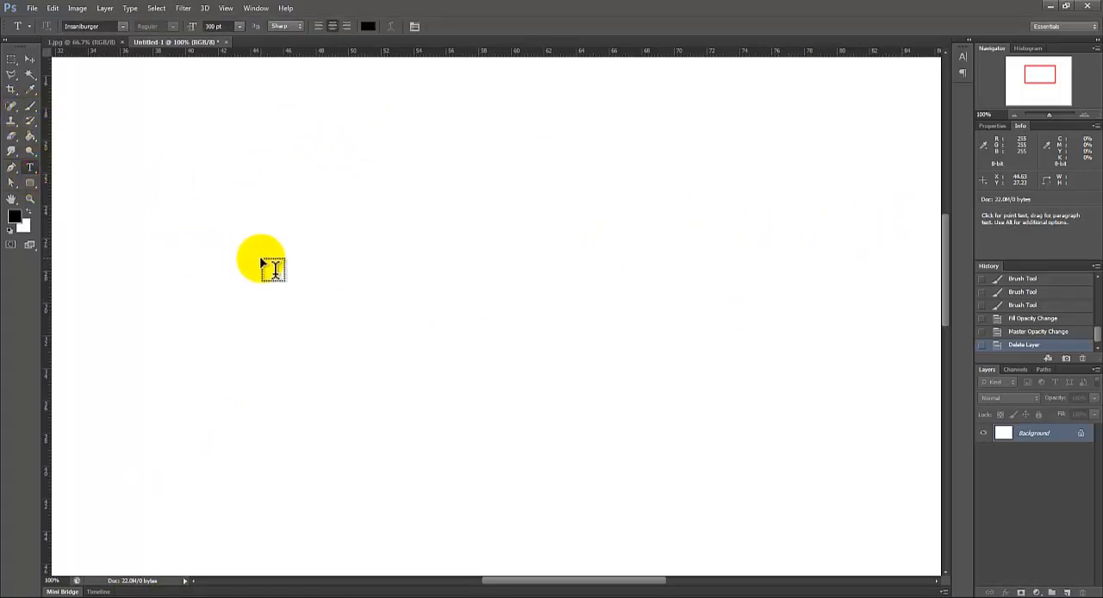
{"action": "mouse_move", "coordinate": [303, 596]}
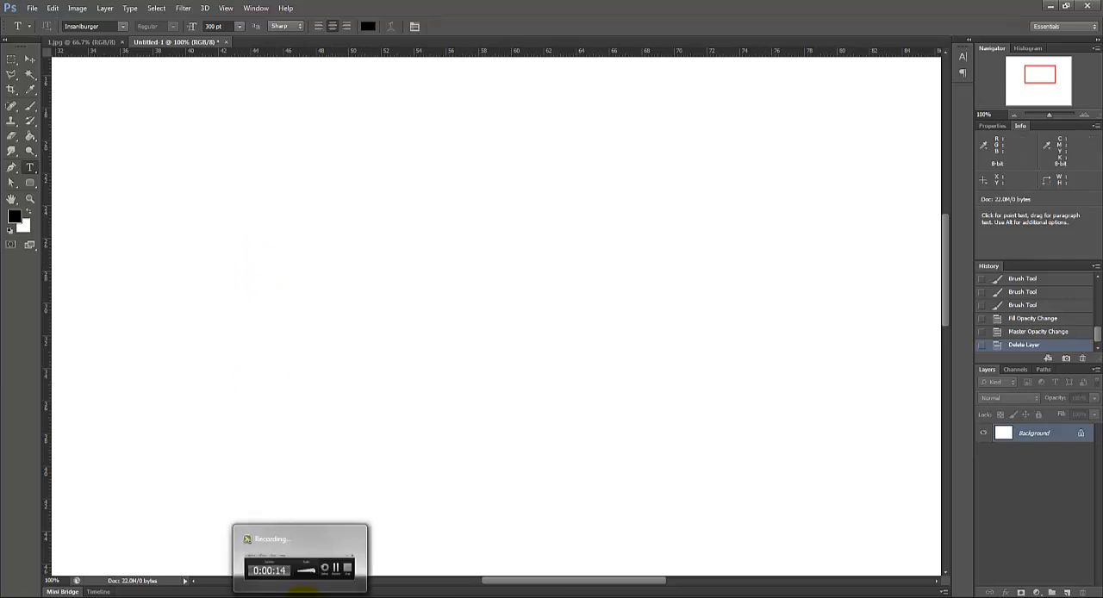
{"action": "mouse_move", "coordinate": [164, 596]}
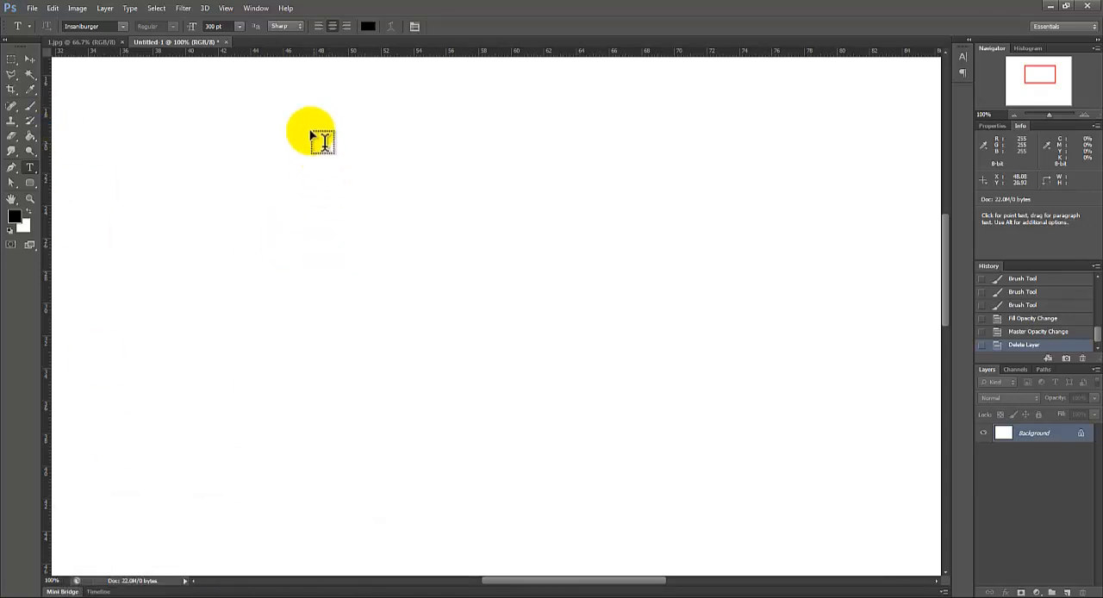
{"action": "left_click_drag", "start_coordinate": [311, 139], "coordinate": [712, 531]}
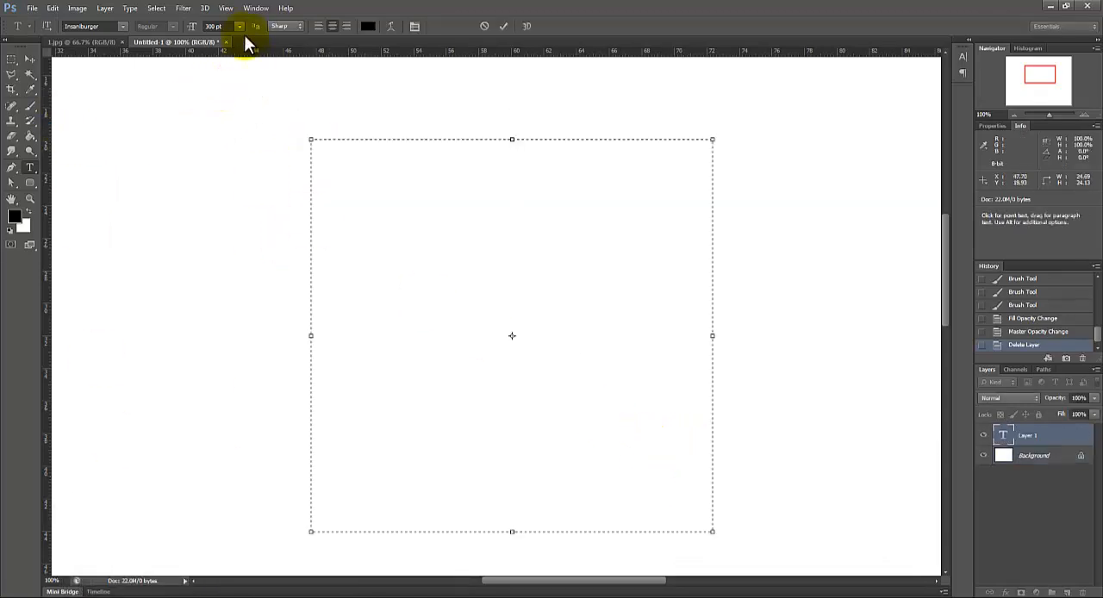
{"action": "left_click", "coordinate": [215, 26]}
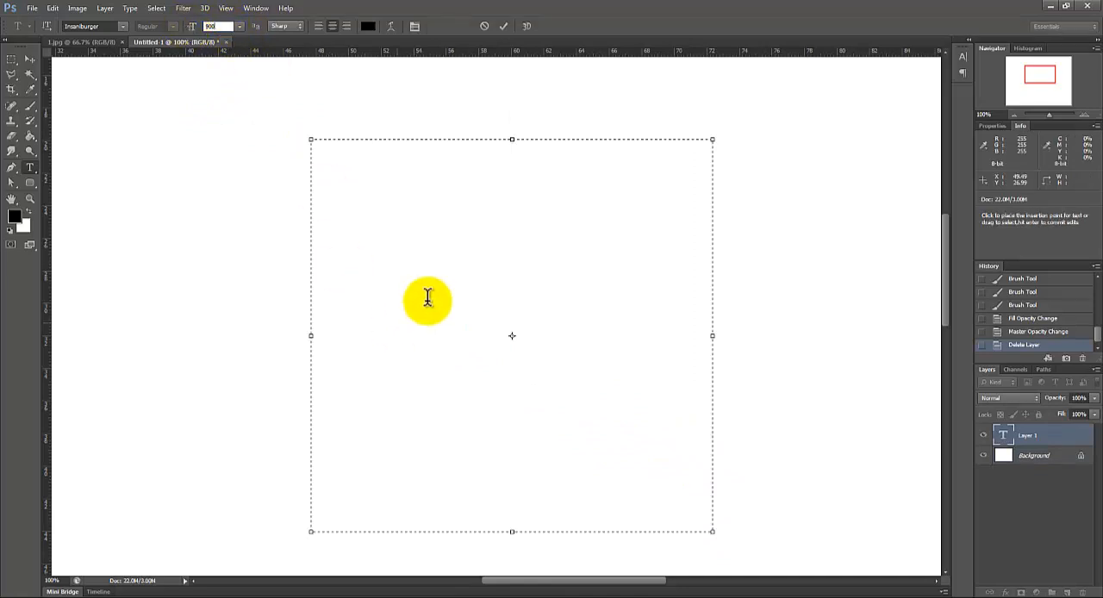
{"action": "type", "text": "900"}
{"action": "key", "text": "Return"}
{"action": "type", "text": "R"}
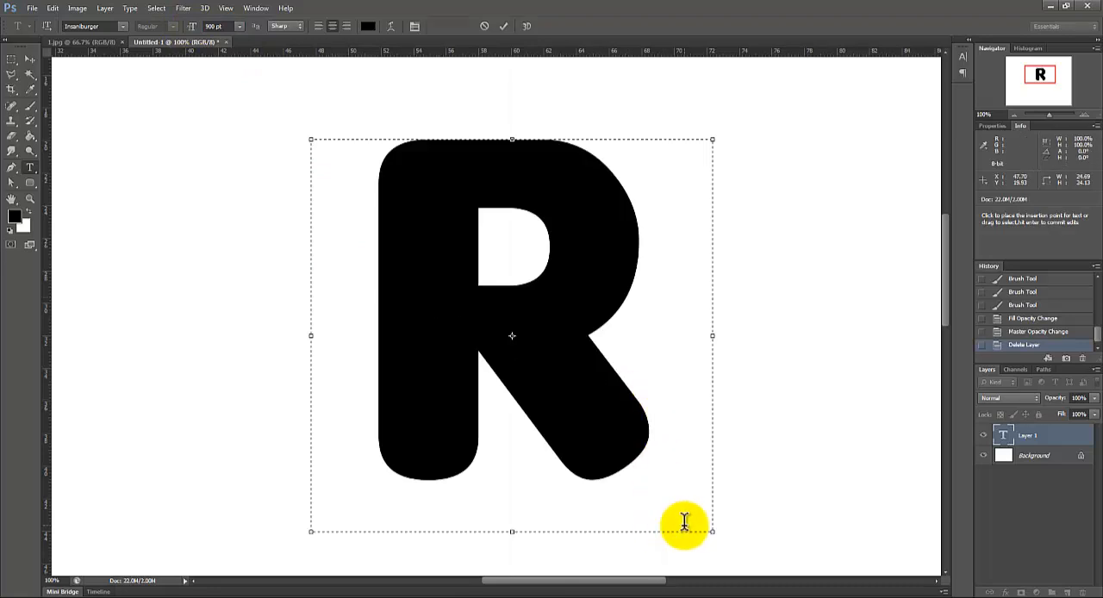
Step: Commit the R text and move the letter slightly to the left
{"action": "left_click", "coordinate": [8, 61]}
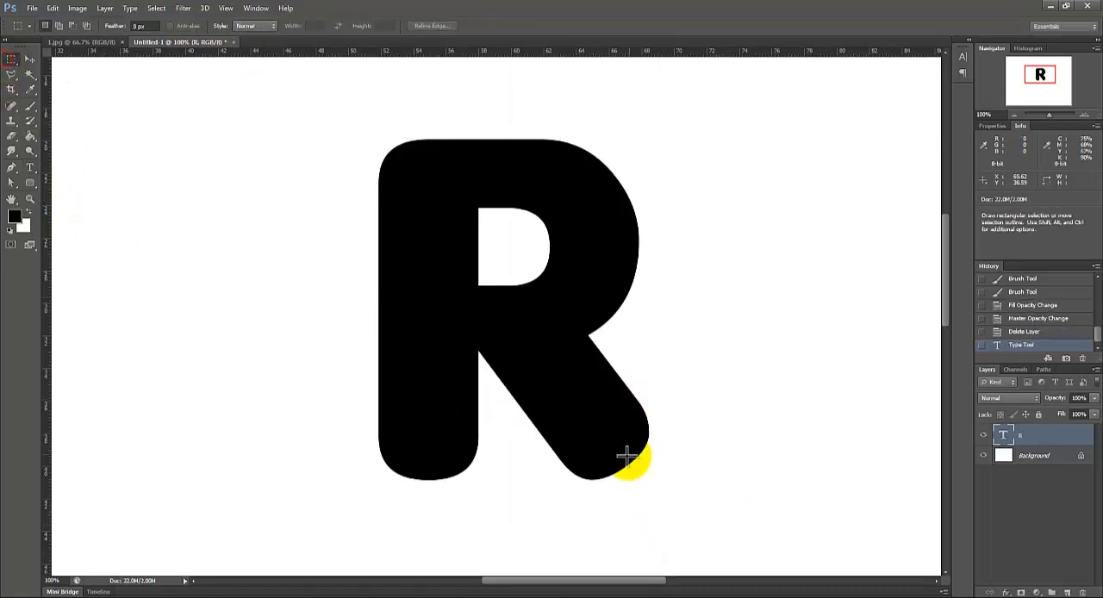
{"action": "left_click", "coordinate": [29, 59]}
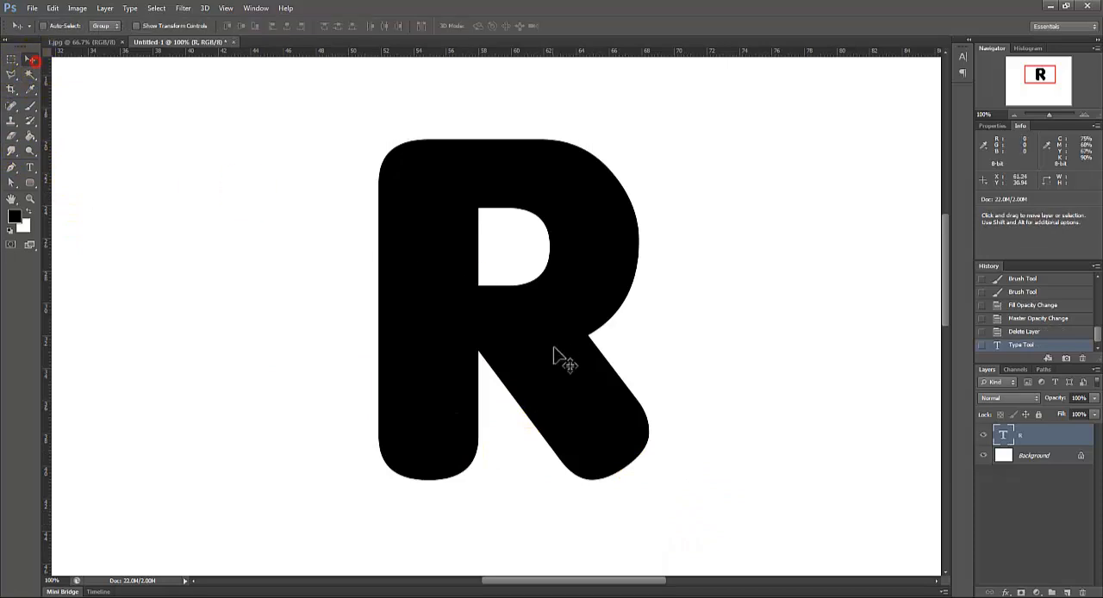
{"action": "left_click_drag", "start_coordinate": [533, 380], "coordinate": [548, 382]}
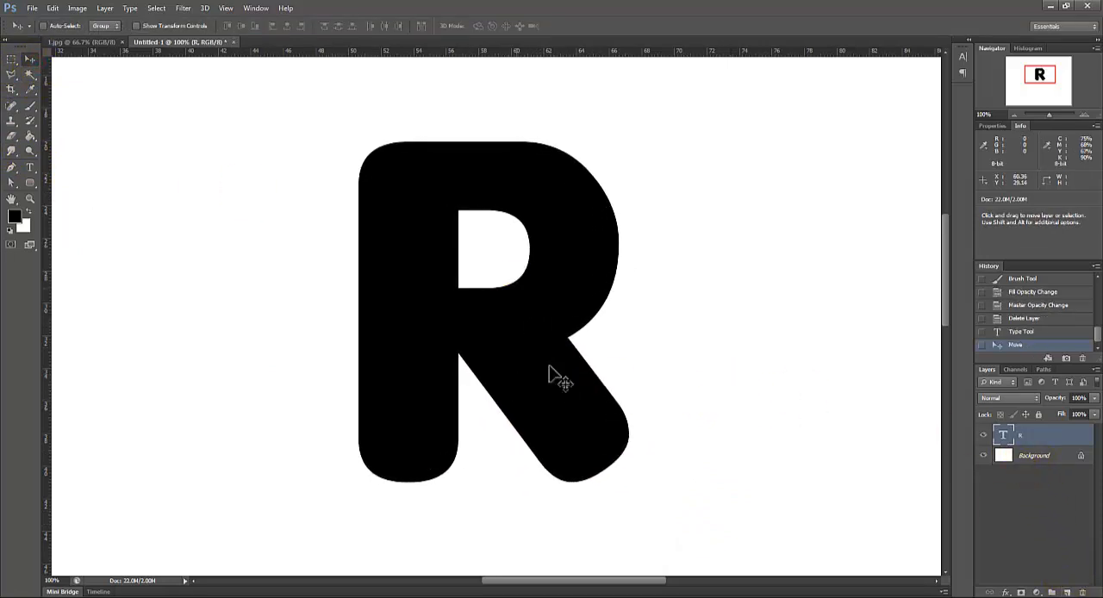
Step: Create a work path from the R text layer and set the layer's fill to 0%
{"action": "right_click", "coordinate": [1032, 437]}
{"action": "left_click", "coordinate": [1045, 441]}
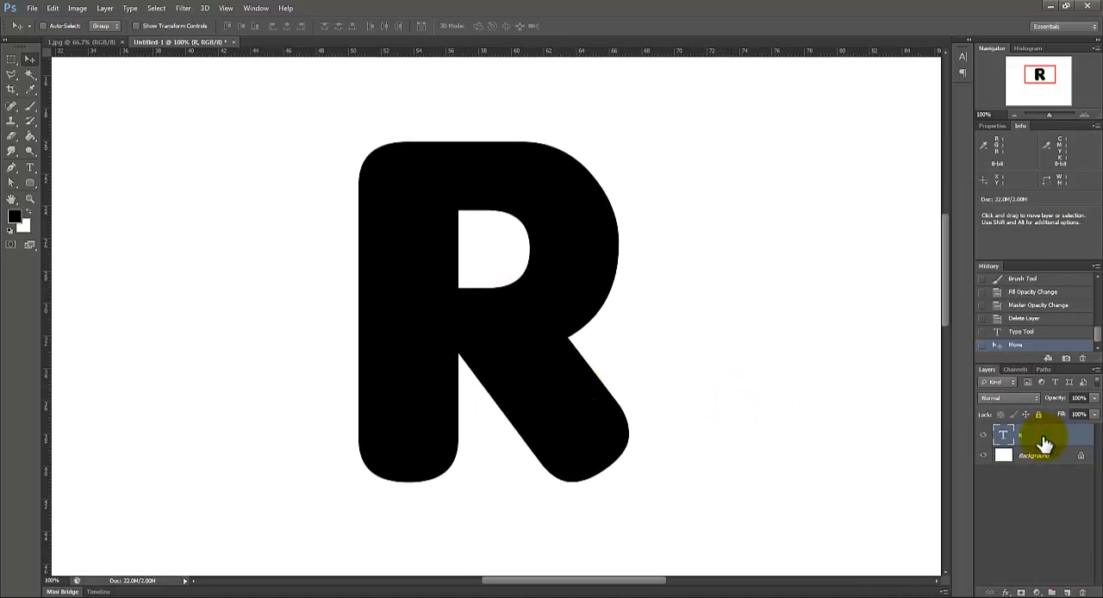
{"action": "right_click", "coordinate": [1043, 443]}
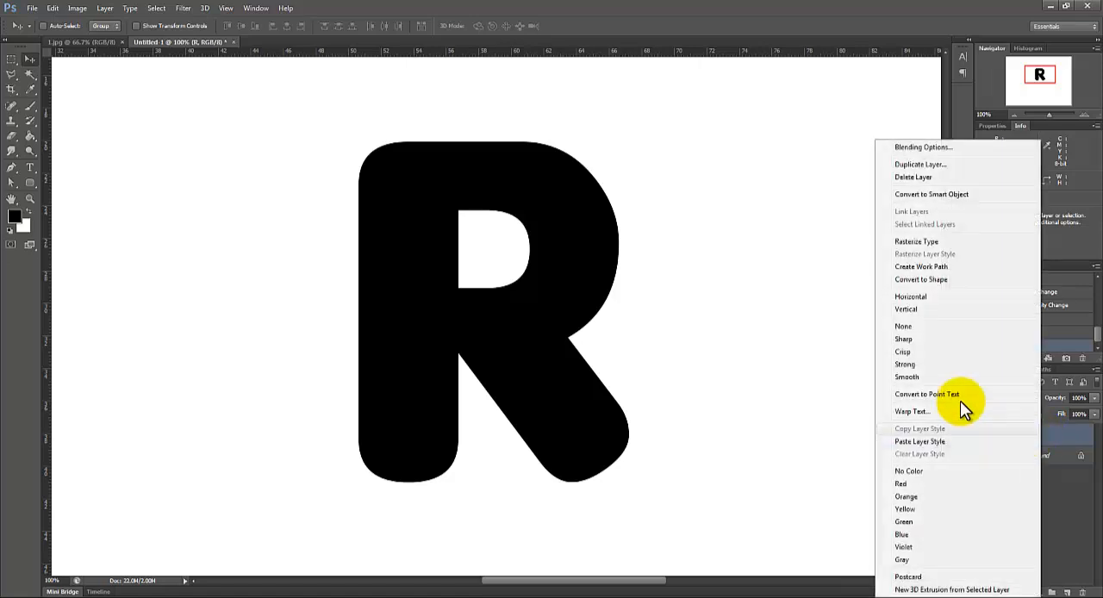
{"action": "left_click", "coordinate": [932, 267]}
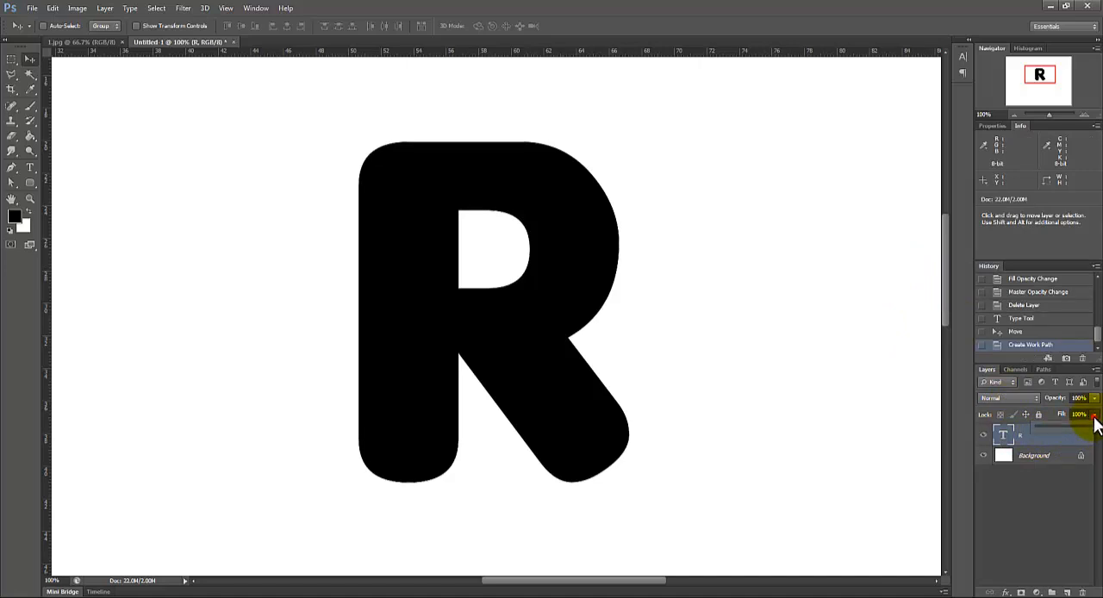
{"action": "left_click_drag", "start_coordinate": [1017, 425], "coordinate": [1017, 426]}
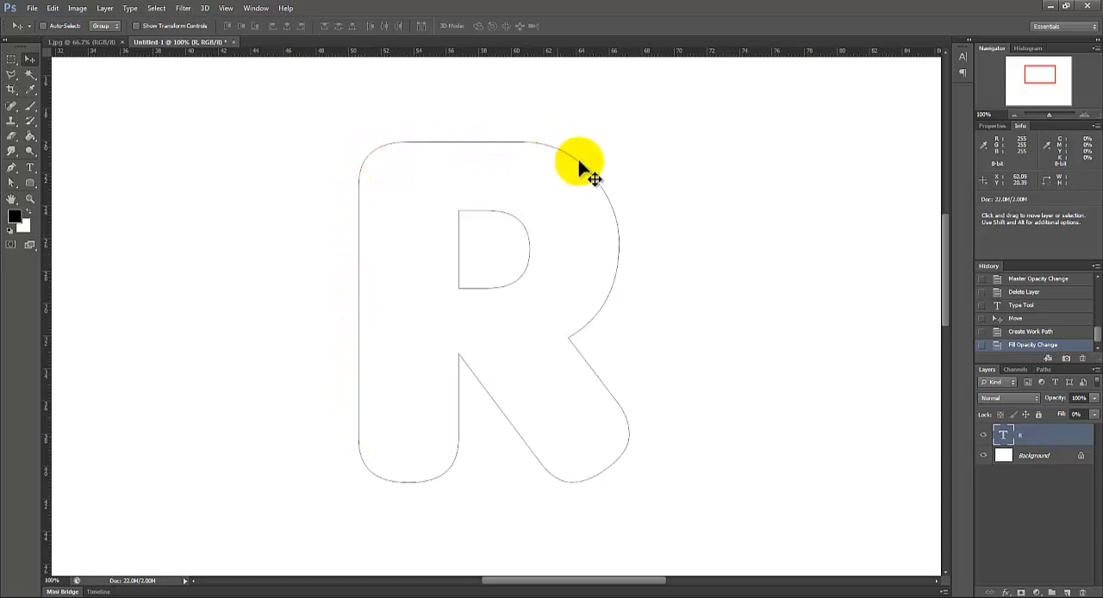
Step: Select the R work path and add a new empty layer above the R text layer
{"action": "left_click", "coordinate": [15, 182]}
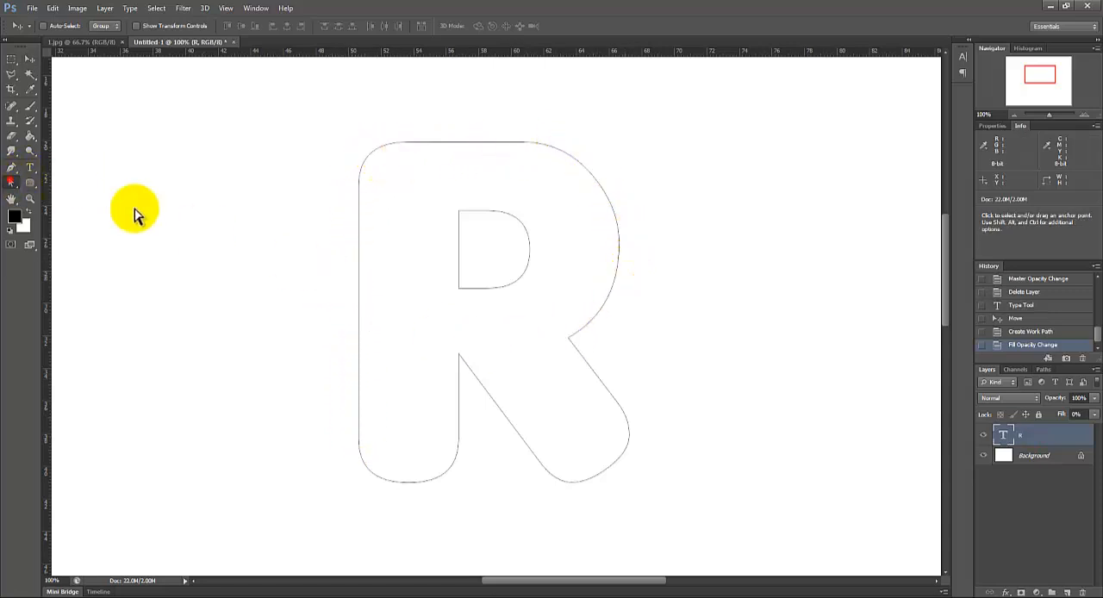
{"action": "right_click", "coordinate": [360, 274]}
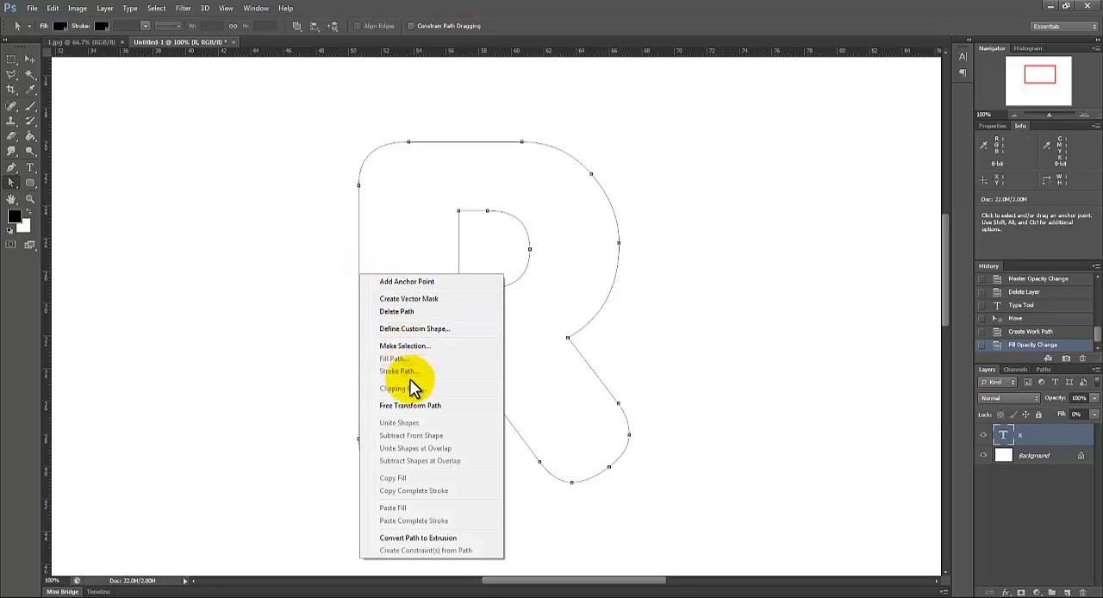
{"action": "left_click", "coordinate": [1069, 593]}
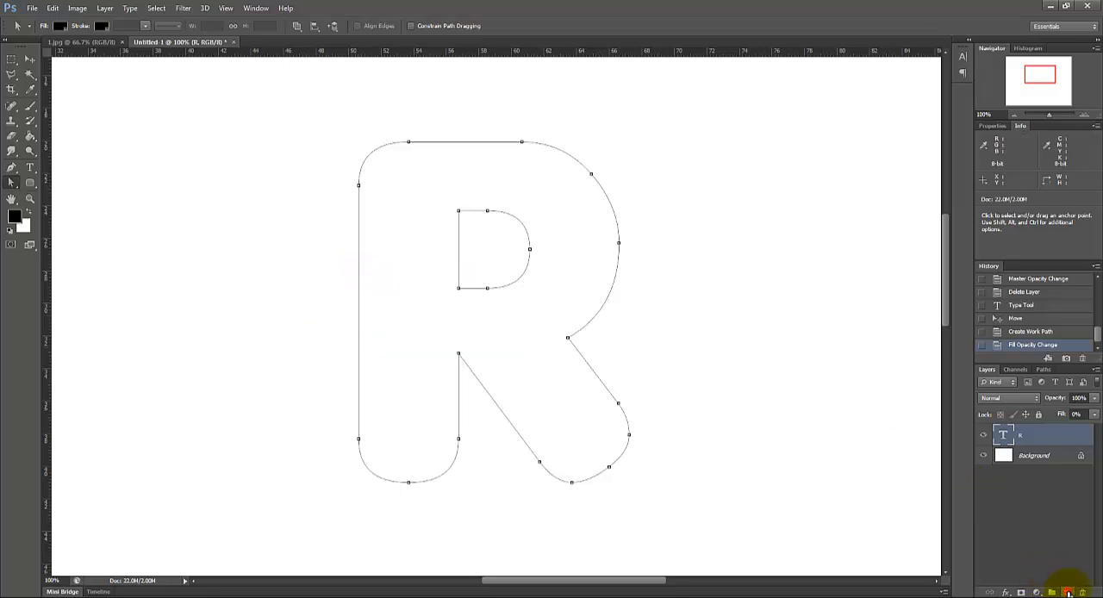
{"action": "right_click", "coordinate": [359, 289]}
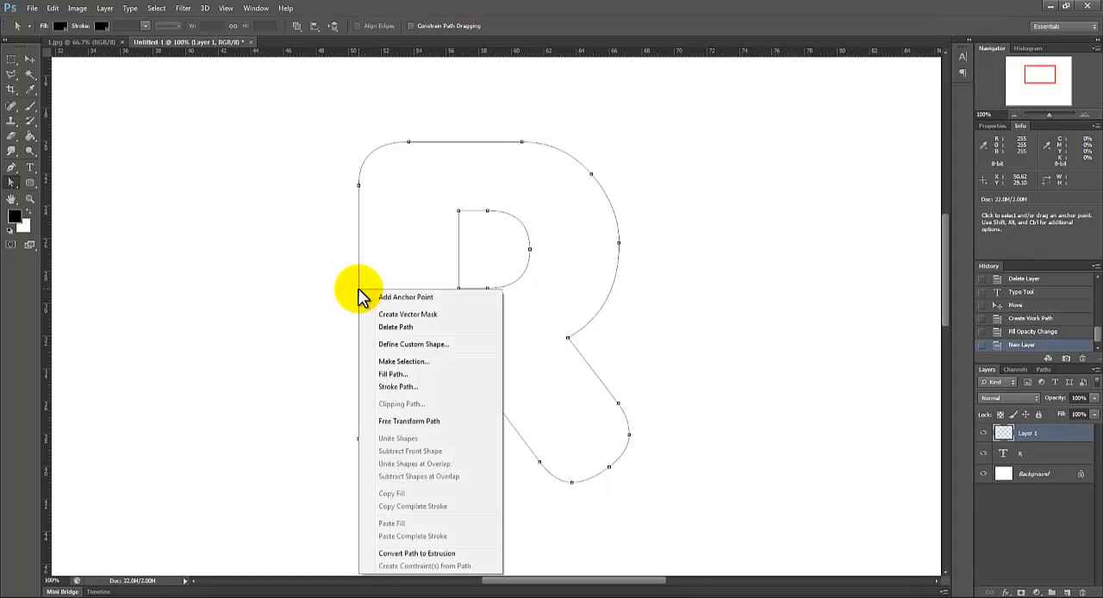
{"action": "left_click", "coordinate": [399, 387]}
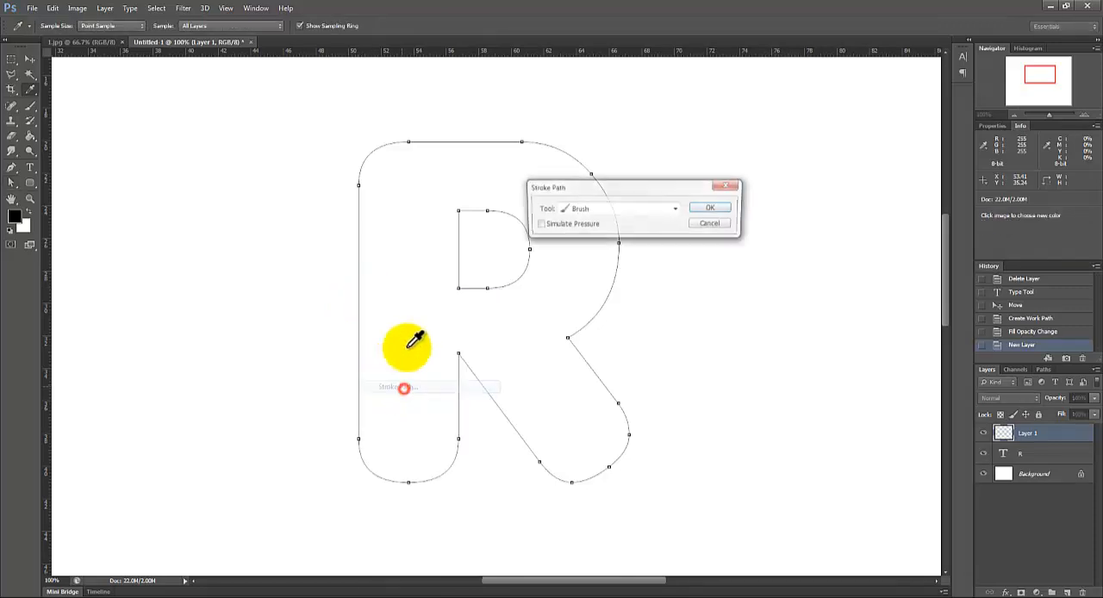
{"action": "left_click", "coordinate": [708, 224]}
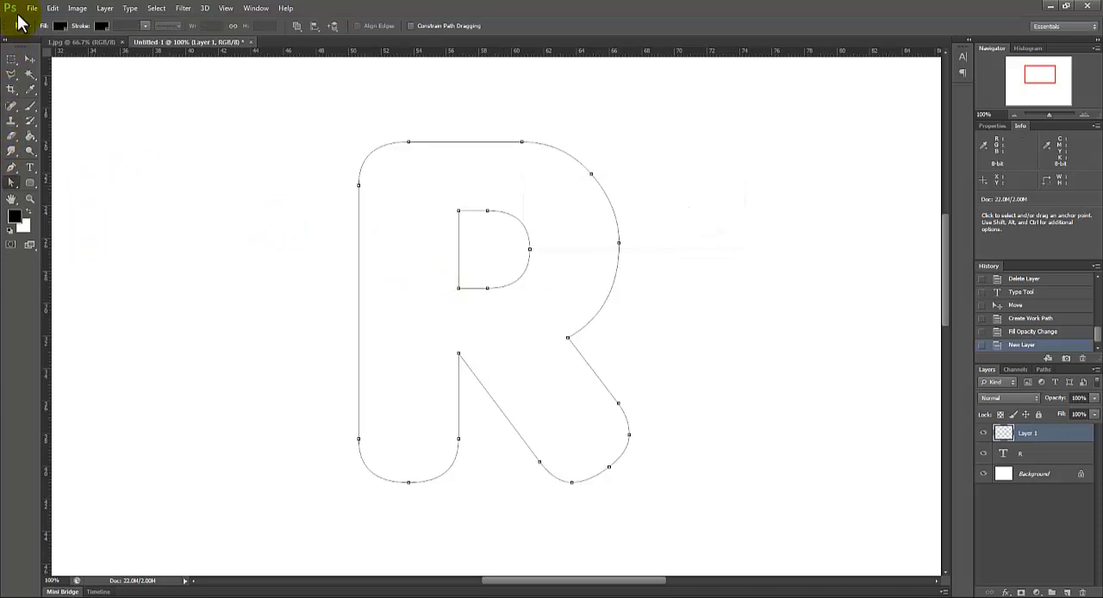
{"action": "left_click", "coordinate": [239, 595]}
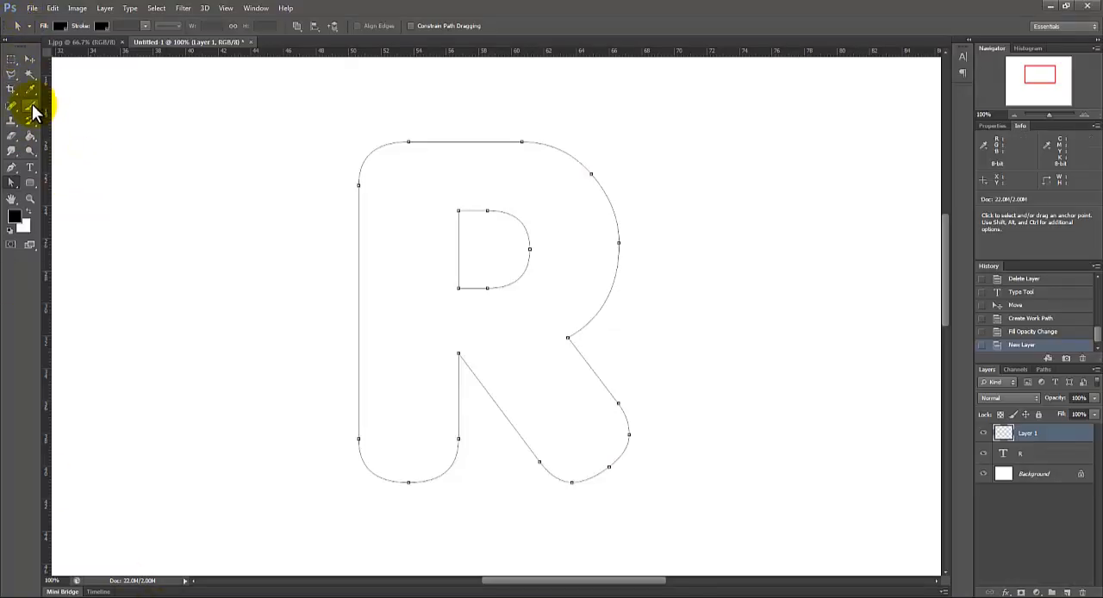
Step: Create a new document 500 by 500 pixels with a white background
{"action": "left_click", "coordinate": [32, 8]}
{"action": "left_click", "coordinate": [38, 22]}
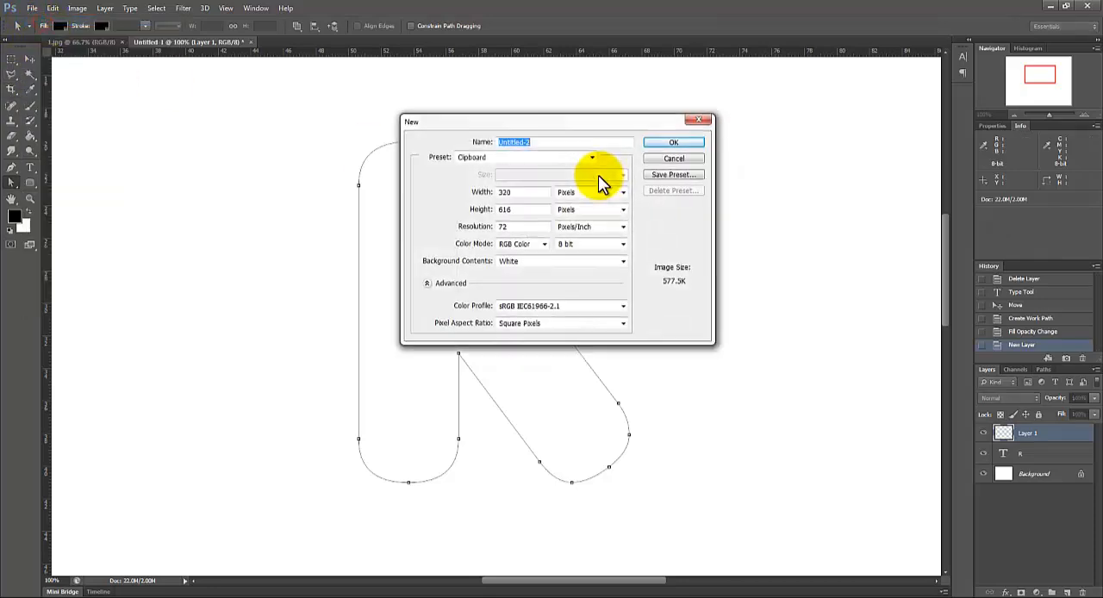
{"action": "double_click", "coordinate": [525, 191]}
{"action": "type", "text": "50"}
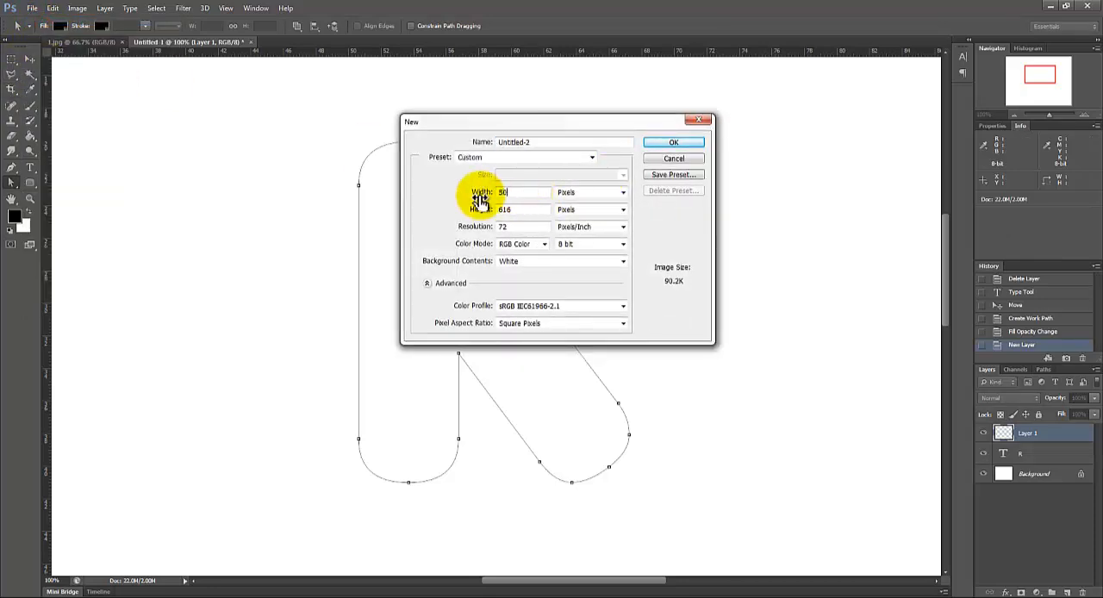
{"action": "type", "text": "0"}
{"action": "double_click", "coordinate": [529, 212]}
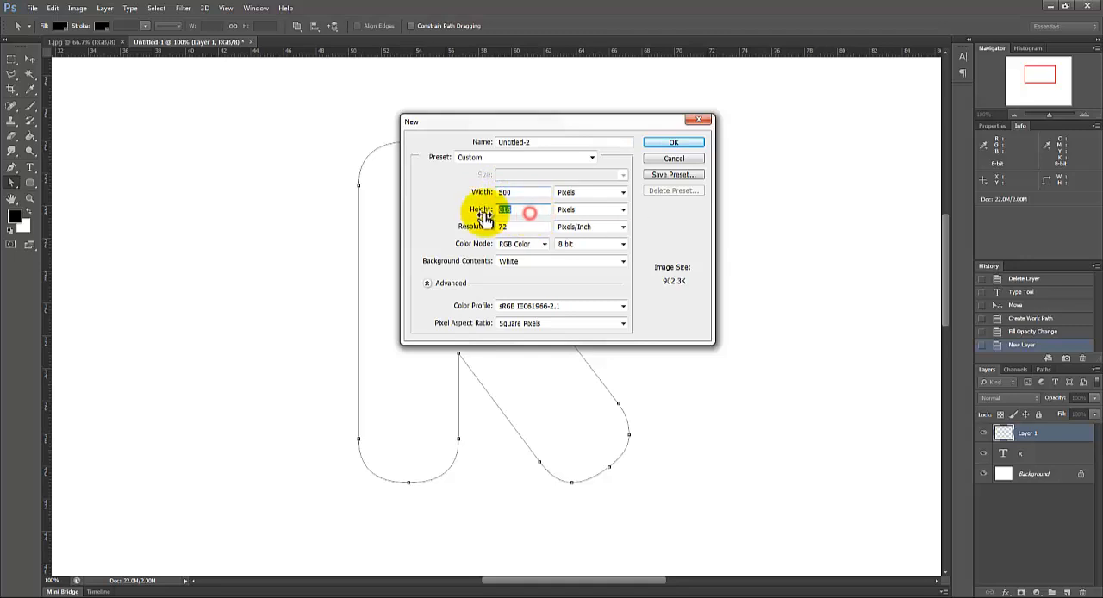
{"action": "type", "text": "500"}
{"action": "left_click", "coordinate": [694, 140]}
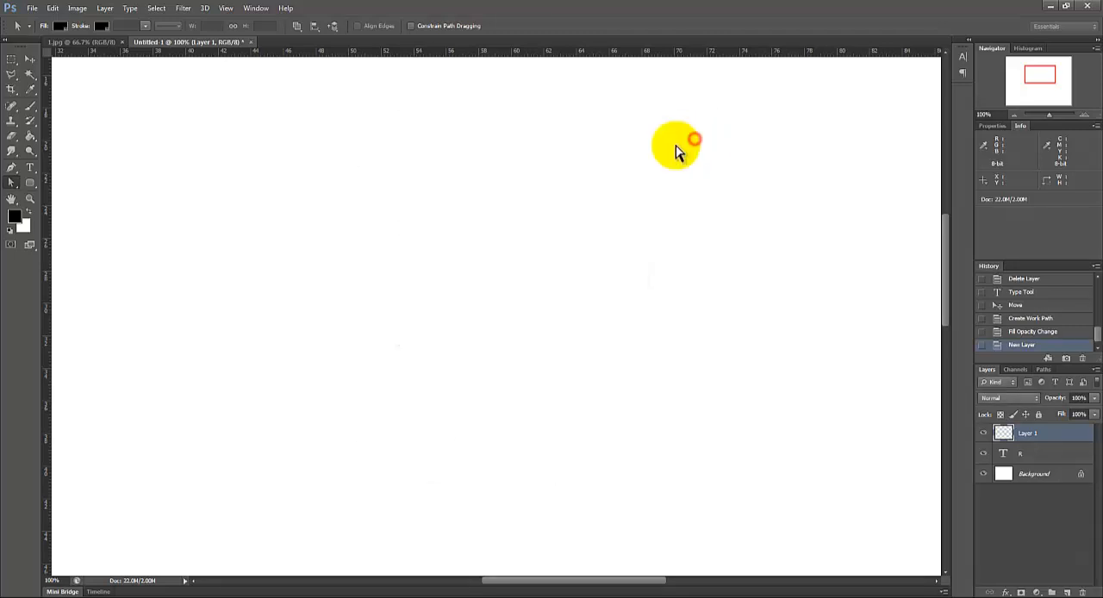
Step: Add a new layer and make a tall elliptical selection about 5.5 by 12.6 cm near the middle of the canvas
{"action": "left_click_drag", "start_coordinate": [10, 59], "coordinate": [50, 69]}
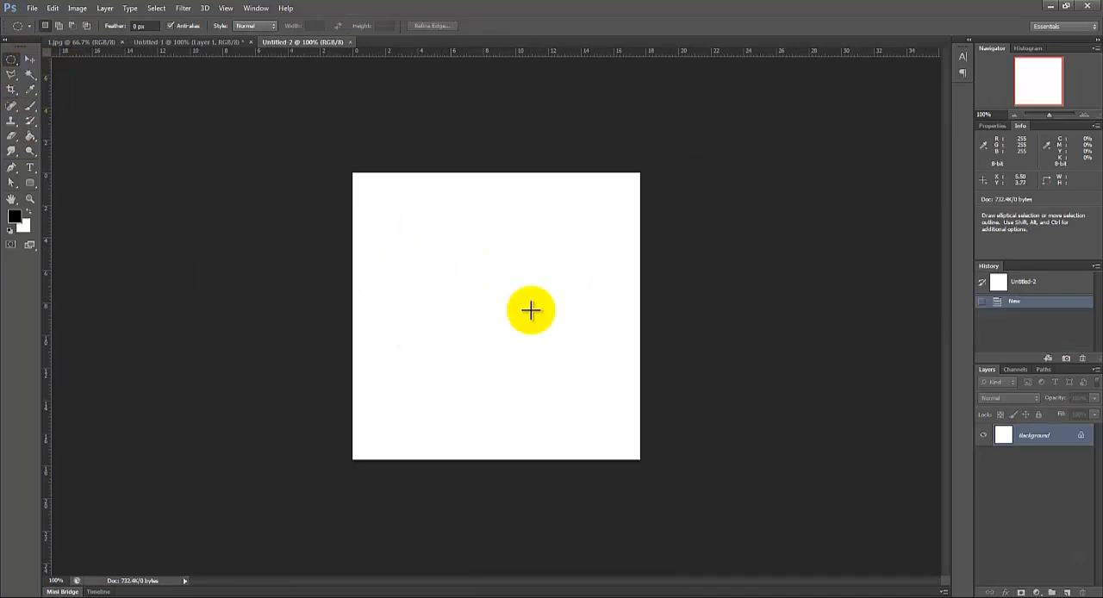
{"action": "left_click", "coordinate": [1066, 592]}
{"action": "left_click_drag", "start_coordinate": [439, 224], "coordinate": [527, 430]}
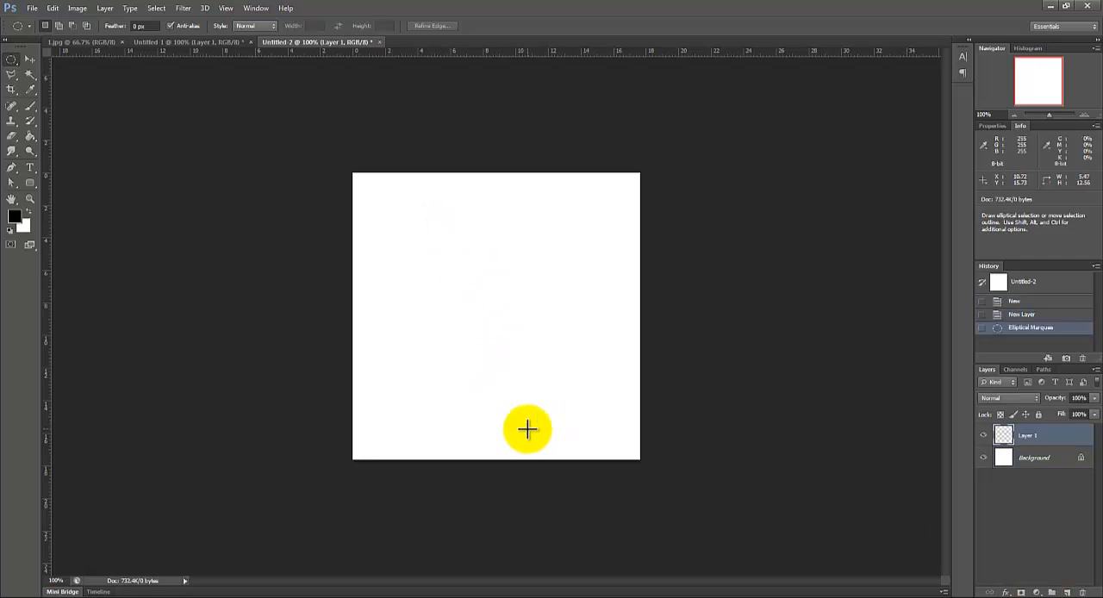
{"action": "left_click_drag", "start_coordinate": [505, 386], "coordinate": [522, 369]}
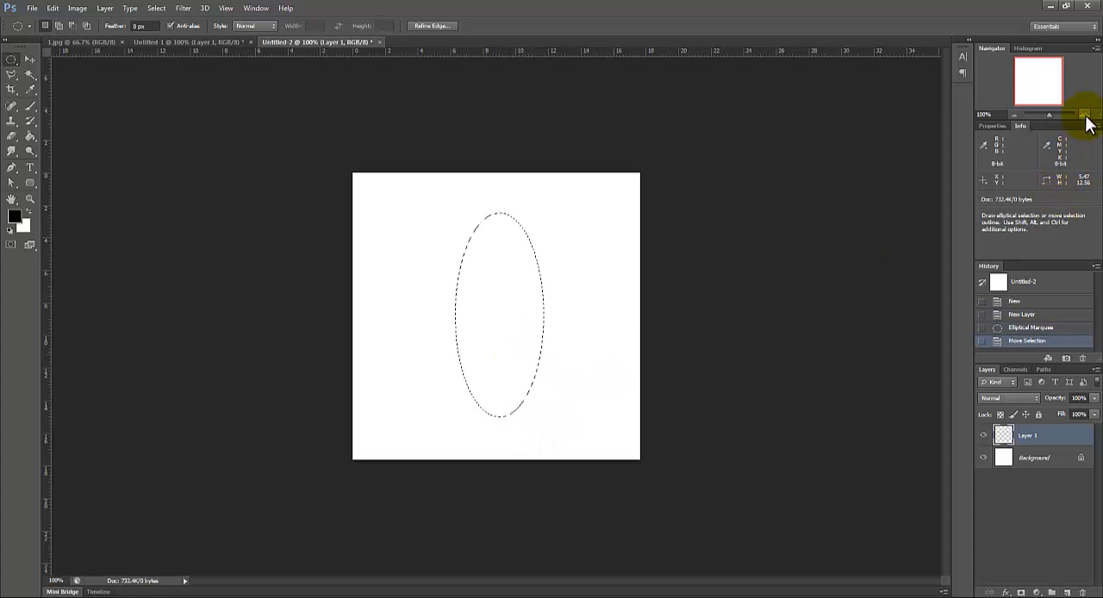
Step: Fill the elliptical selection with black using the Paint Bucket and deselect it
{"action": "key", "text": "ctrl+plus"}
{"action": "left_click", "coordinate": [31, 138]}
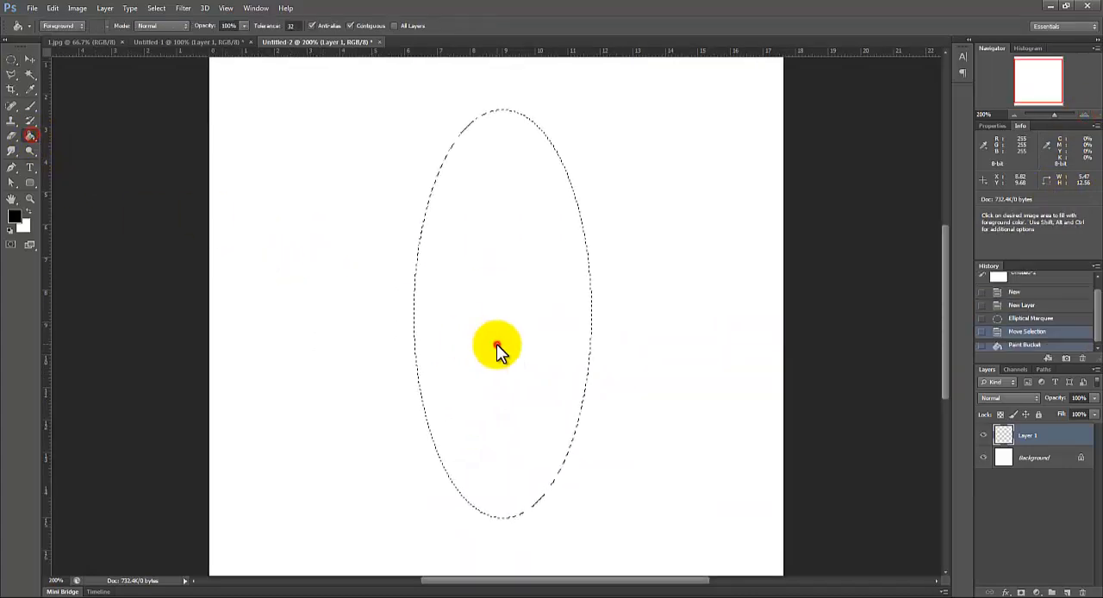
{"action": "left_click", "coordinate": [494, 344]}
{"action": "key", "text": "ctrl+d"}
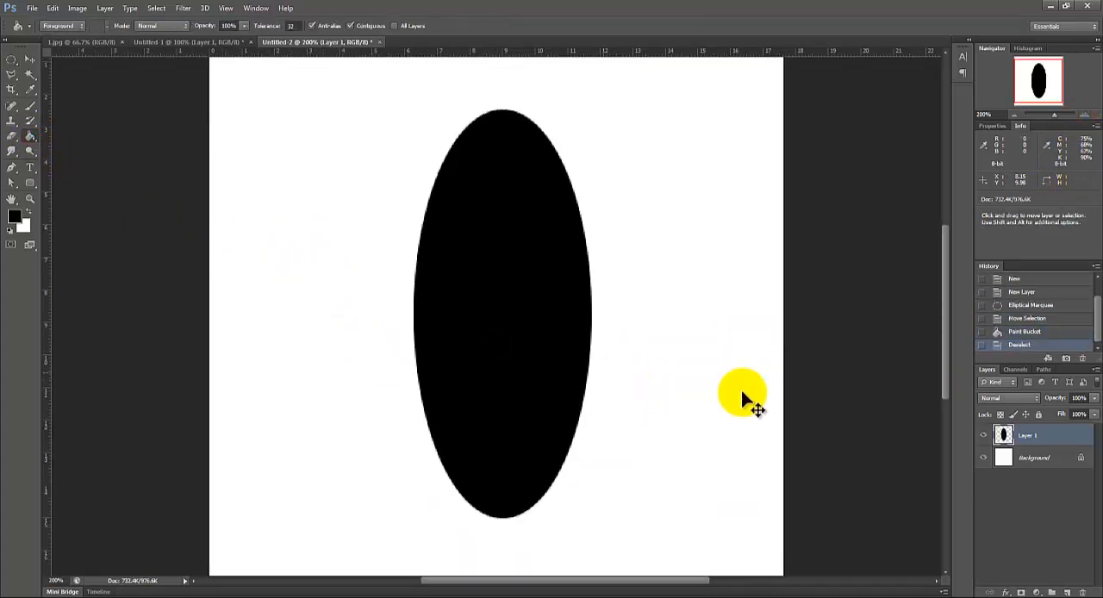
Step: Warp the black ellipse into a bean shape by bending its right side inward, and apply the transform
{"action": "key", "text": "ctrl+t"}
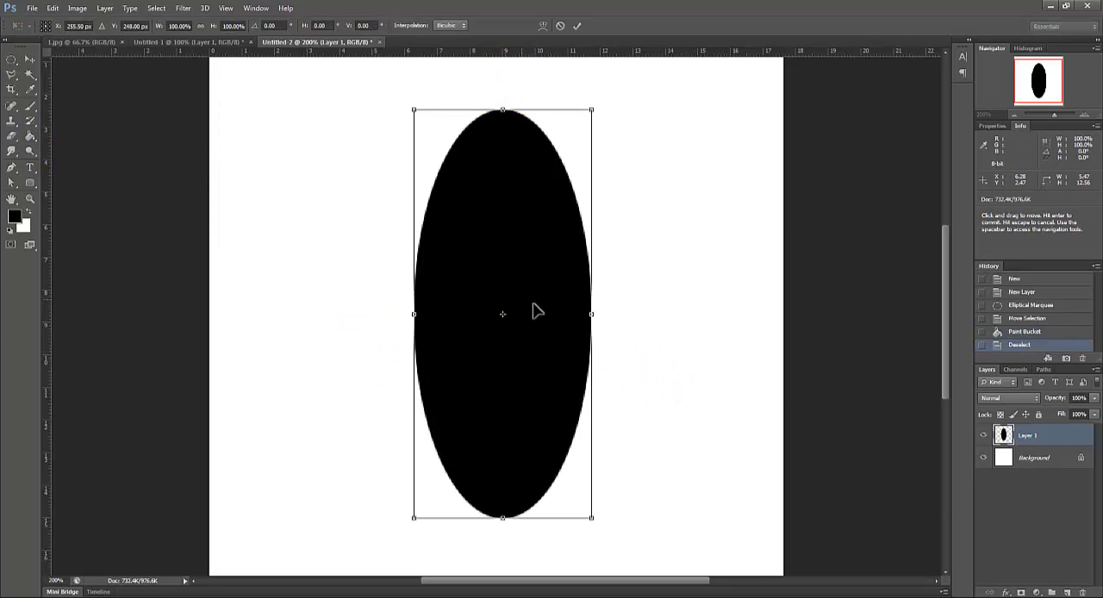
{"action": "left_click_drag", "start_coordinate": [546, 355], "coordinate": [540, 365]}
{"action": "left_click", "coordinate": [545, 26]}
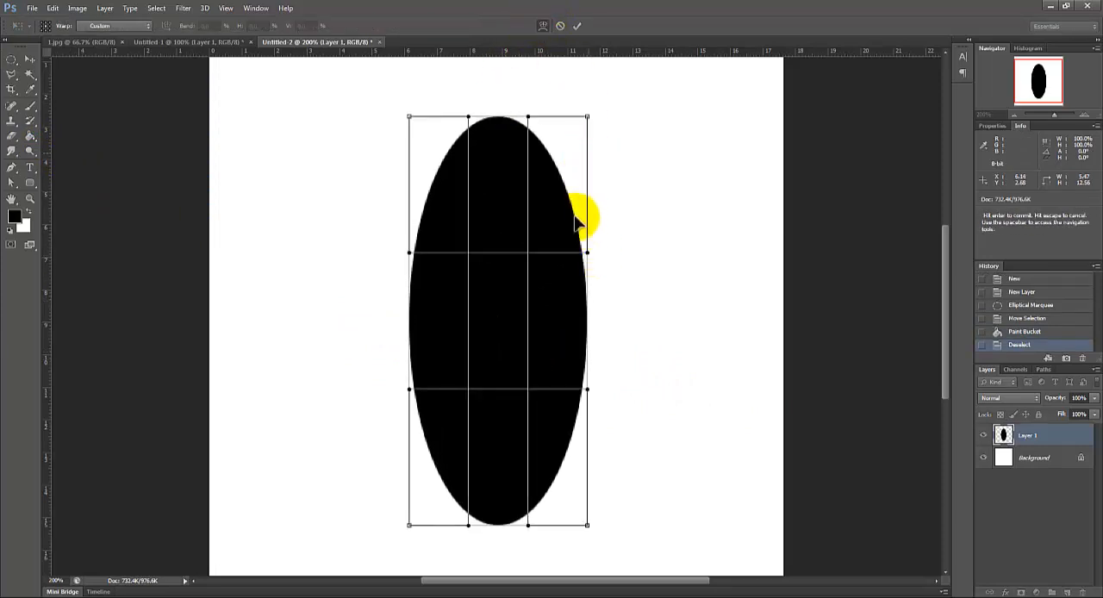
{"action": "left_click_drag", "start_coordinate": [588, 254], "coordinate": [465, 331]}
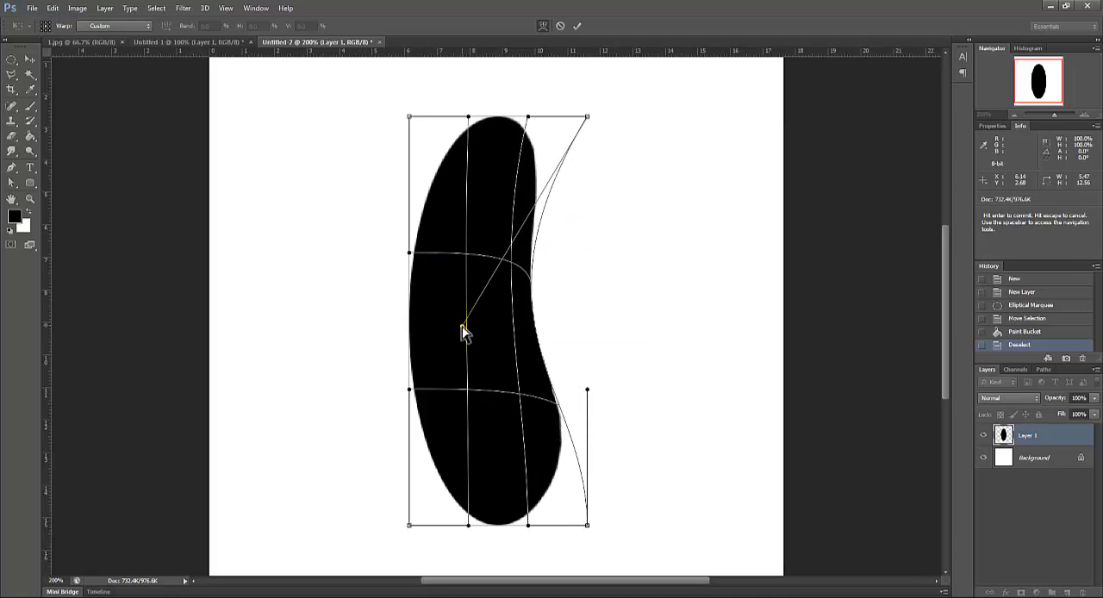
{"action": "left_click_drag", "start_coordinate": [587, 394], "coordinate": [518, 378]}
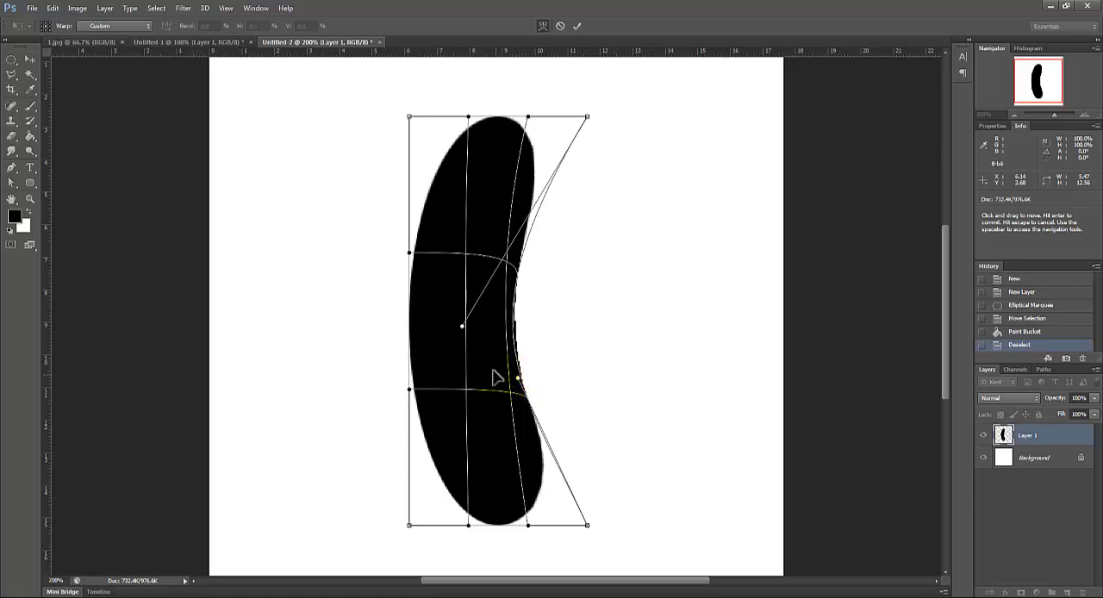
{"action": "key", "text": "Return"}
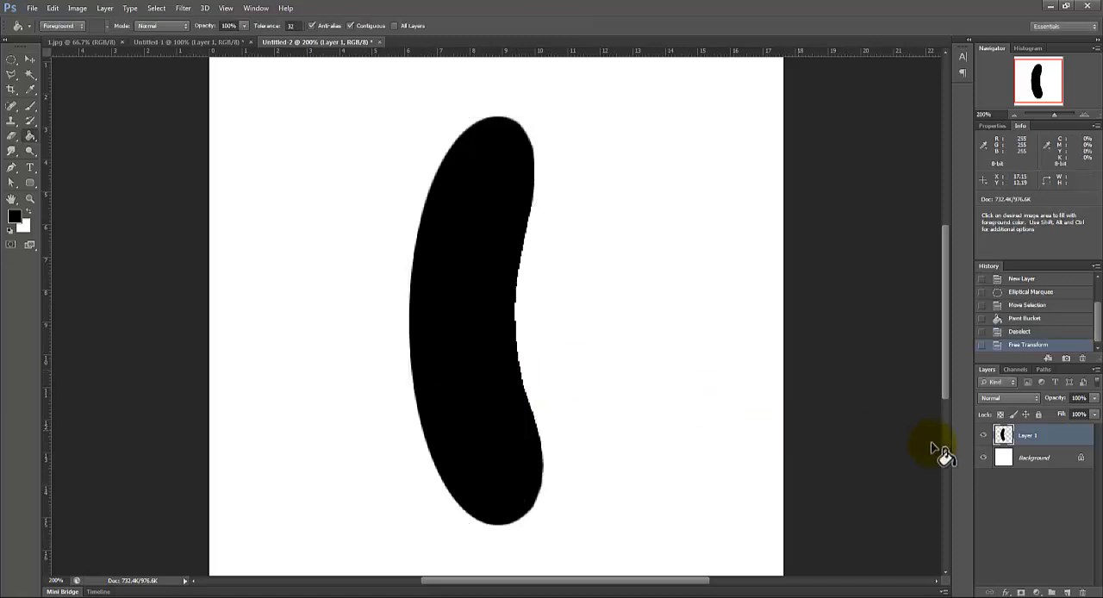
Step: Merge the bean layer down into the background and define the artwork as a brush preset named "bean"
{"action": "right_click", "coordinate": [1050, 442]}
{"action": "left_click", "coordinate": [926, 416]}
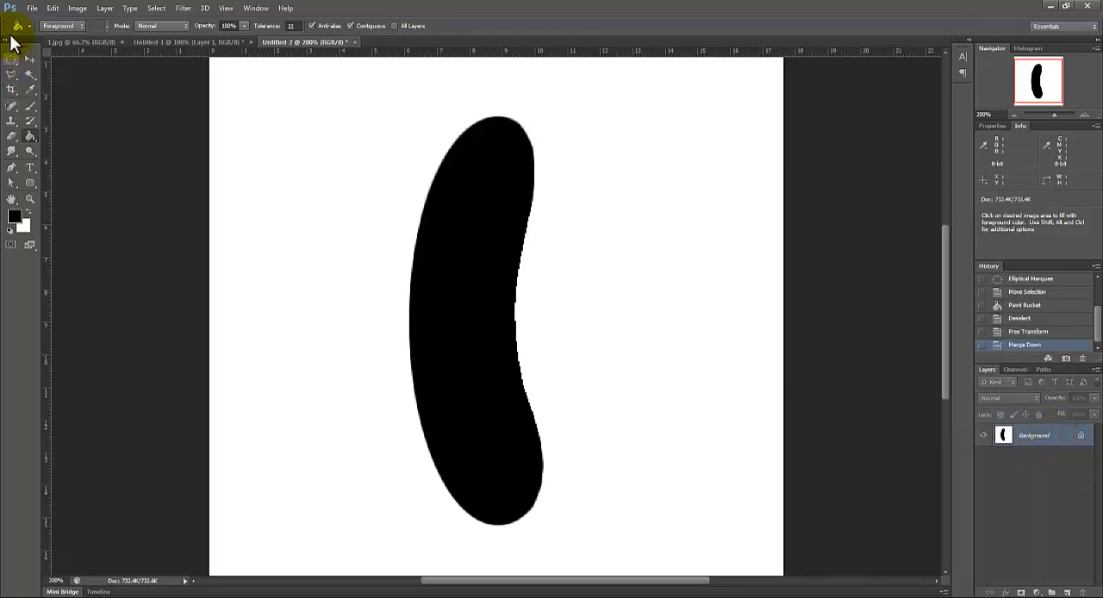
{"action": "left_click", "coordinate": [52, 8]}
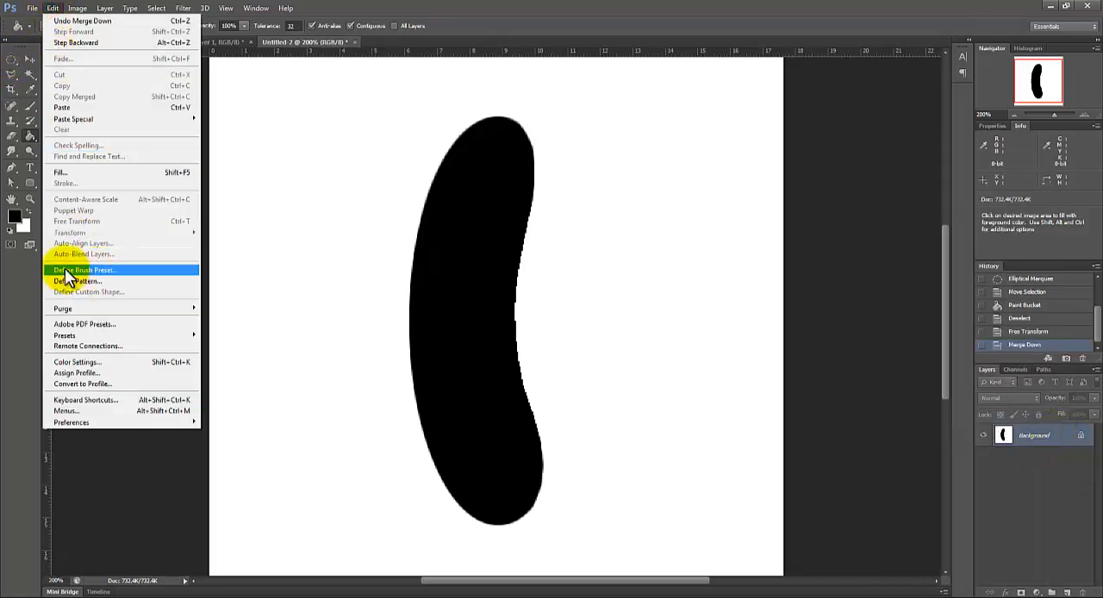
{"action": "left_click", "coordinate": [101, 270]}
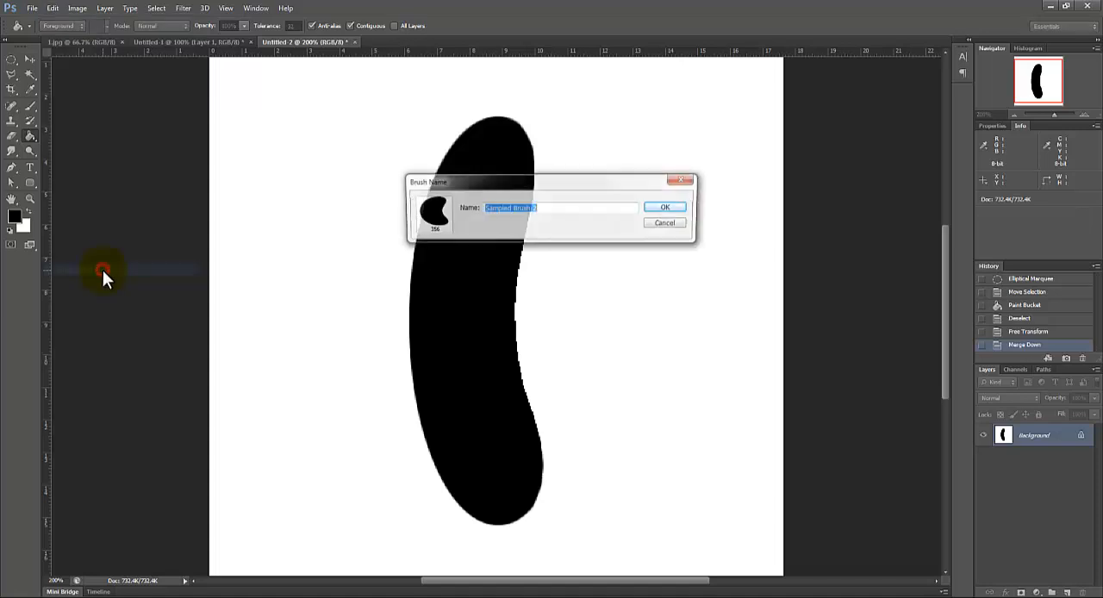
{"action": "type", "text": "b"}
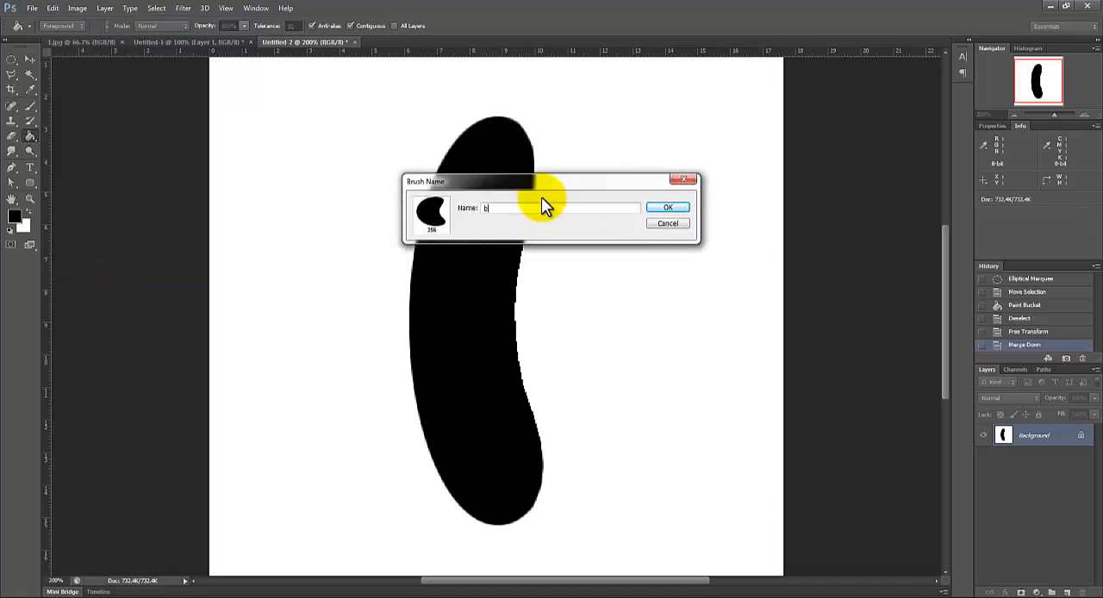
{"action": "type", "text": "ean"}
{"action": "left_click", "coordinate": [662, 208]}
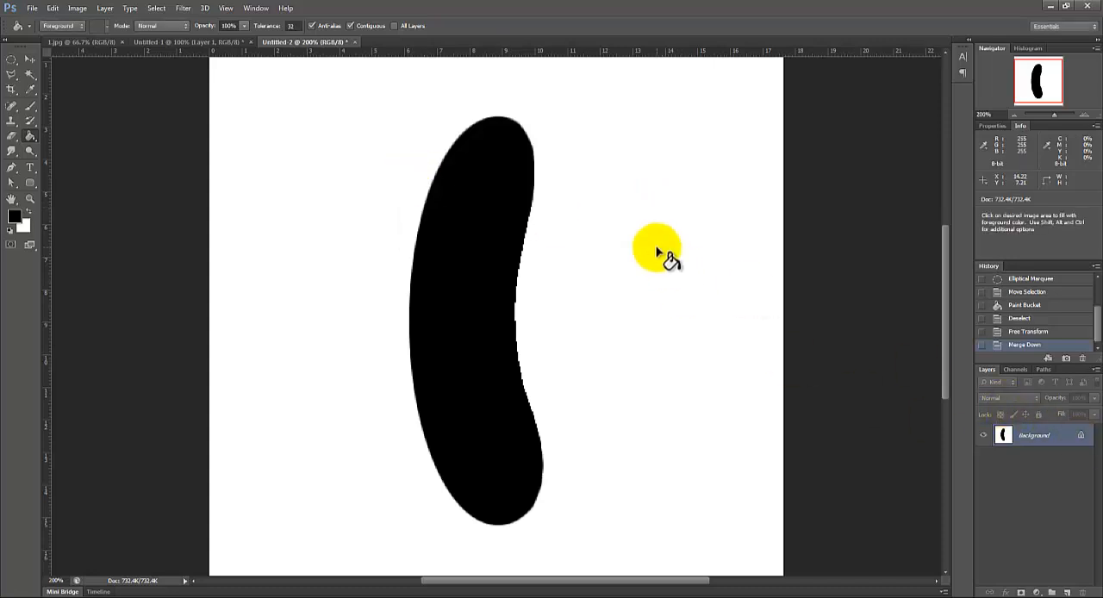
Step: Close the bean document without saving and return to the document with the R path
{"action": "left_click", "coordinate": [1015, 114]}
{"action": "left_click", "coordinate": [355, 42]}
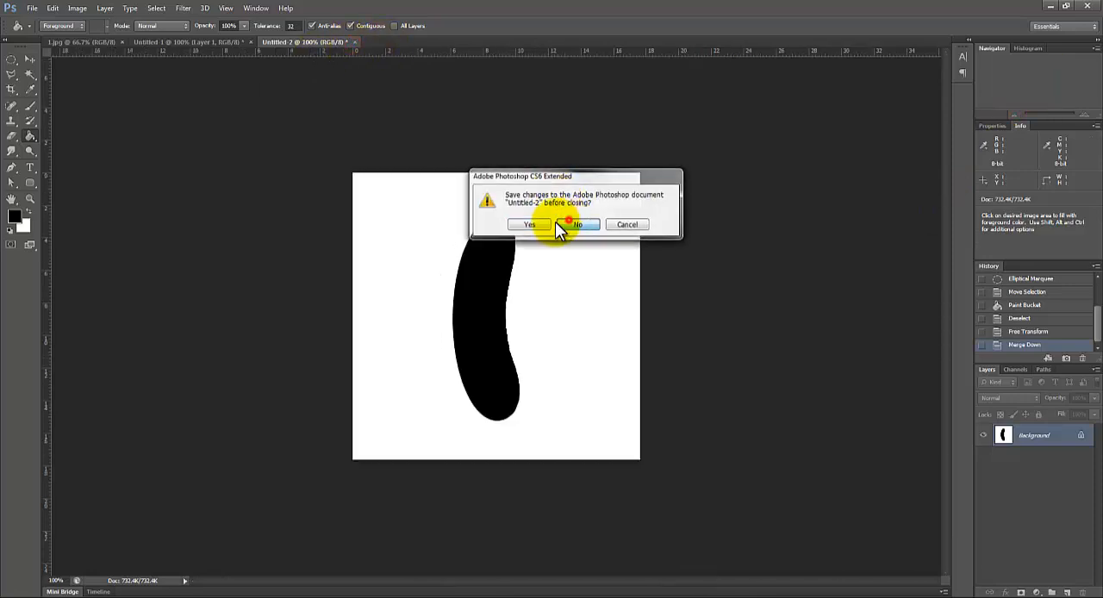
{"action": "left_click", "coordinate": [555, 221]}
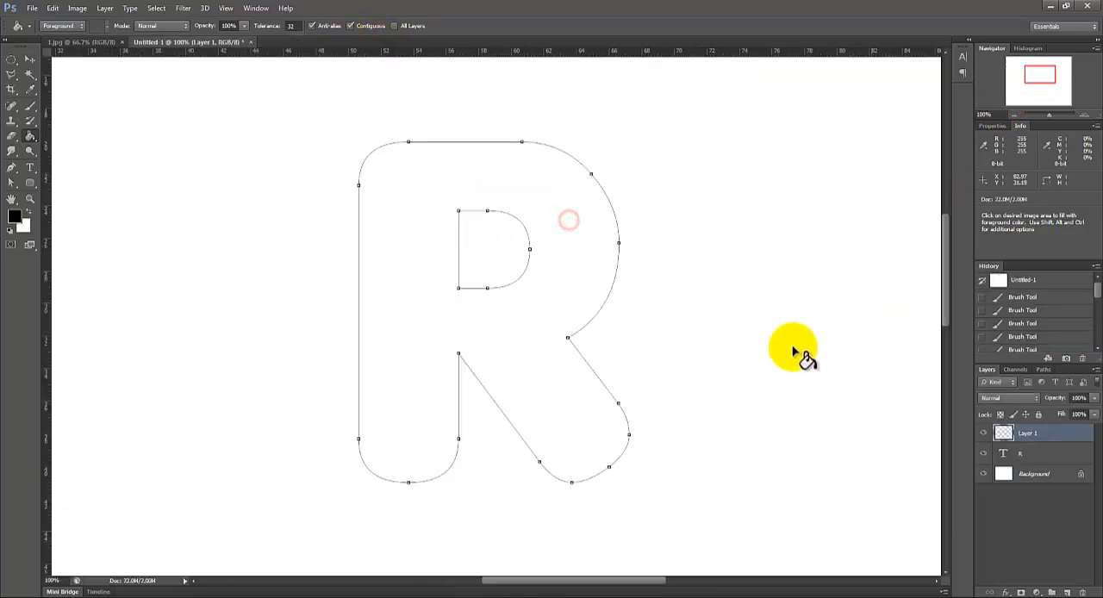
Step: Activate the Brush tool and turn off Shape Dynamics and Scattering in its brush settings
{"action": "left_click", "coordinate": [30, 109]}
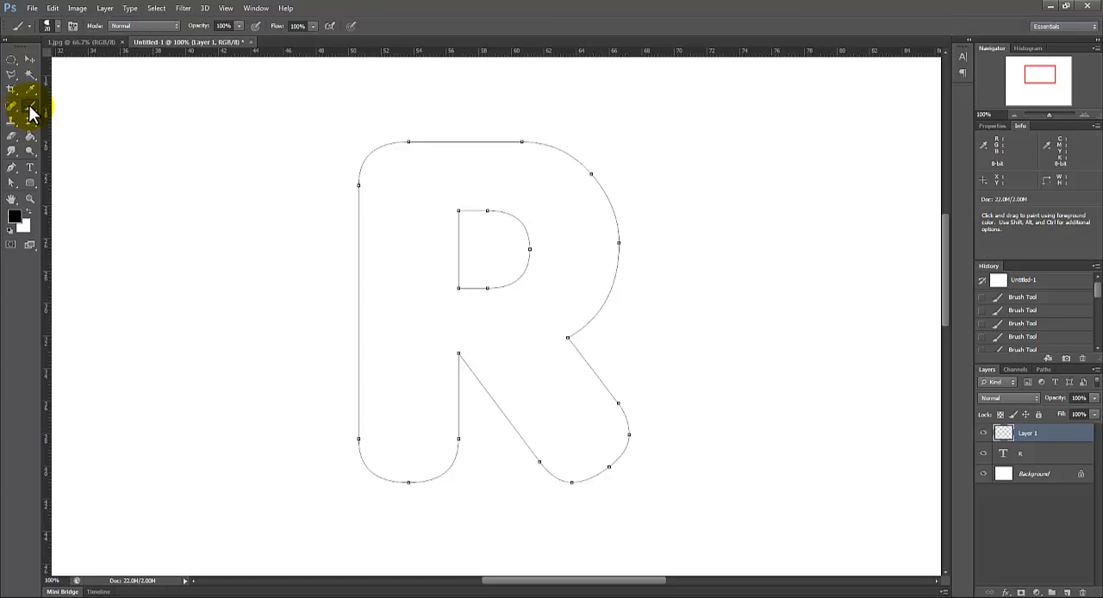
{"action": "left_click", "coordinate": [72, 26]}
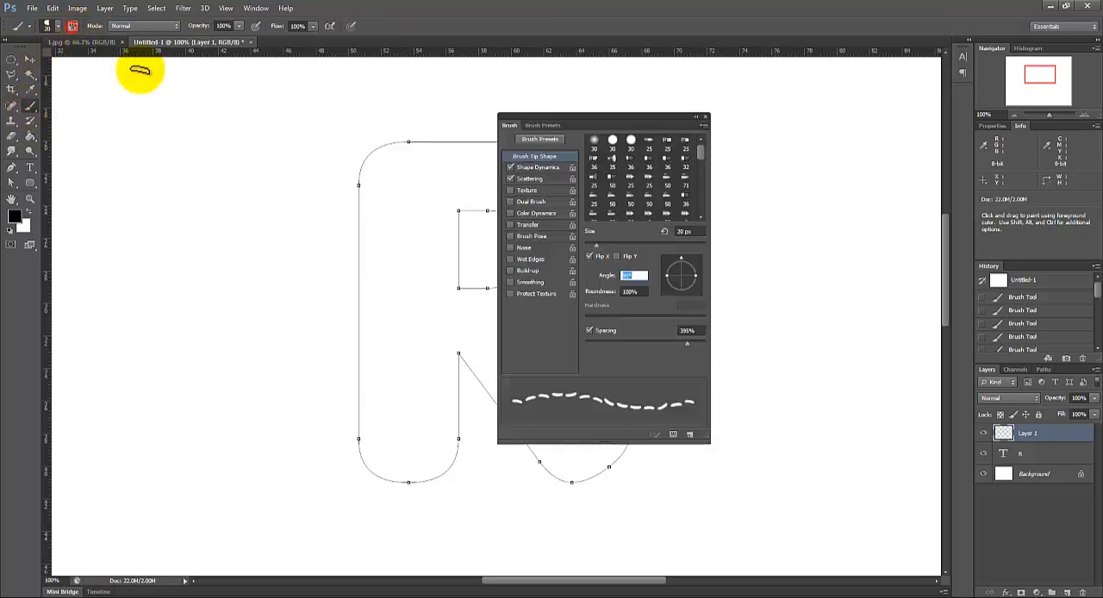
{"action": "left_click", "coordinate": [509, 168]}
{"action": "left_click", "coordinate": [510, 179]}
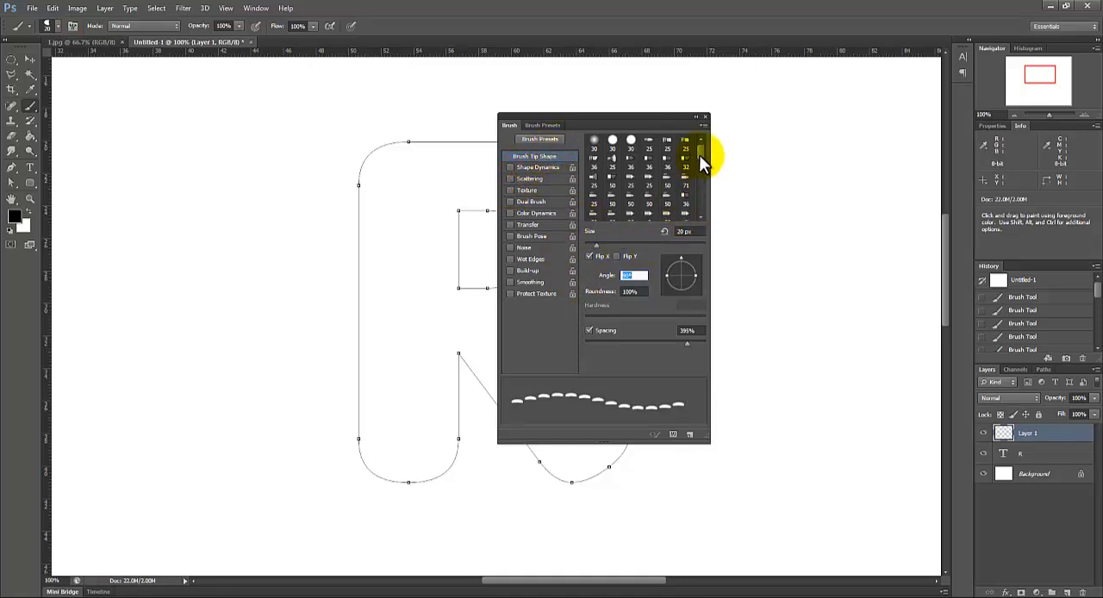
Step: Choose the 356 px bean brush preset and return to its brush tip shape settings
{"action": "left_click_drag", "start_coordinate": [699, 155], "coordinate": [704, 220]}
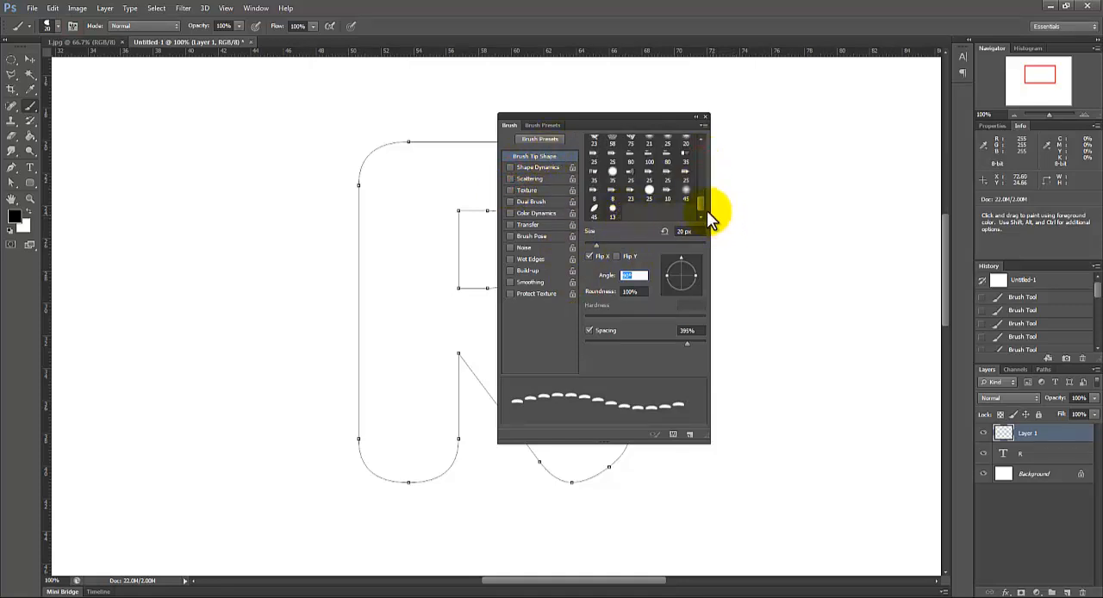
{"action": "left_click", "coordinate": [555, 124]}
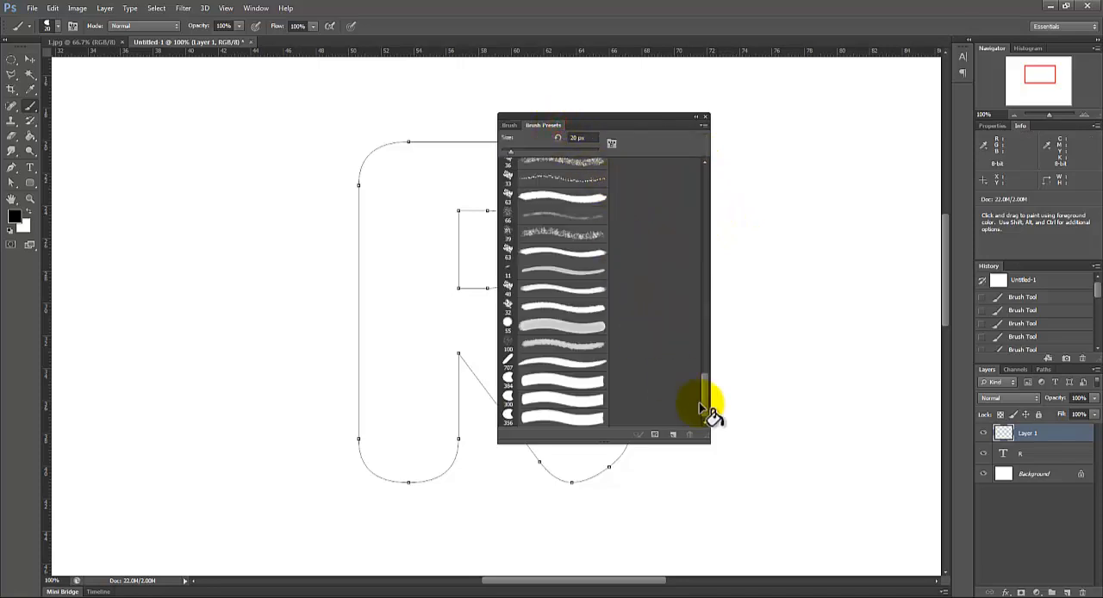
{"action": "left_click", "coordinate": [513, 419]}
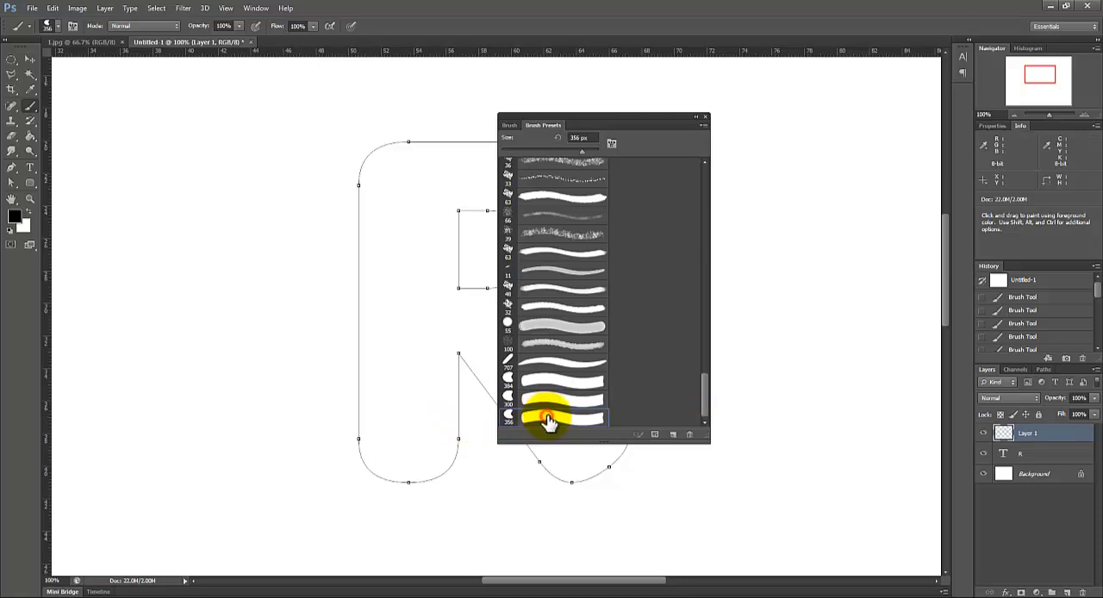
{"action": "left_click", "coordinate": [508, 125]}
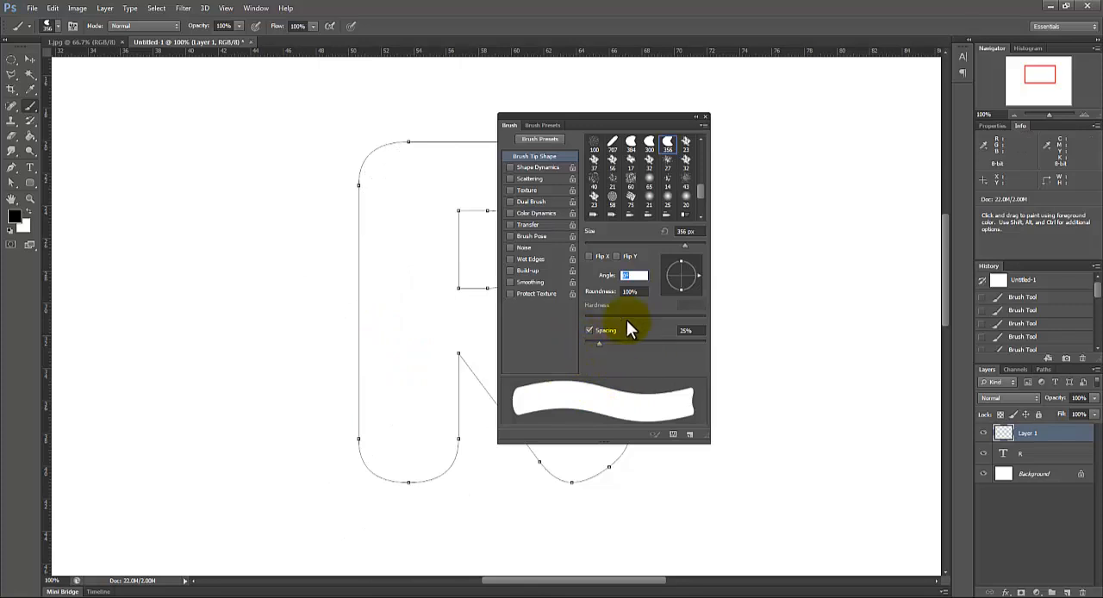
Step: Set the bean brush tip to size 40 px, Flip Y, angle 90° and spacing 400%
{"action": "left_click_drag", "start_coordinate": [609, 238], "coordinate": [607, 239]}
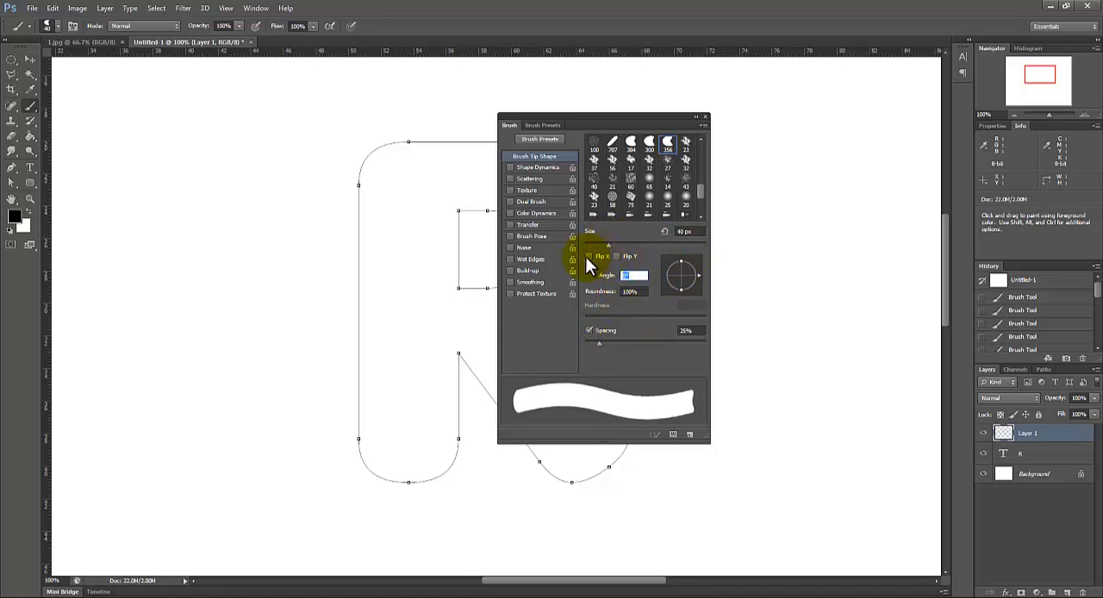
{"action": "left_click", "coordinate": [617, 256]}
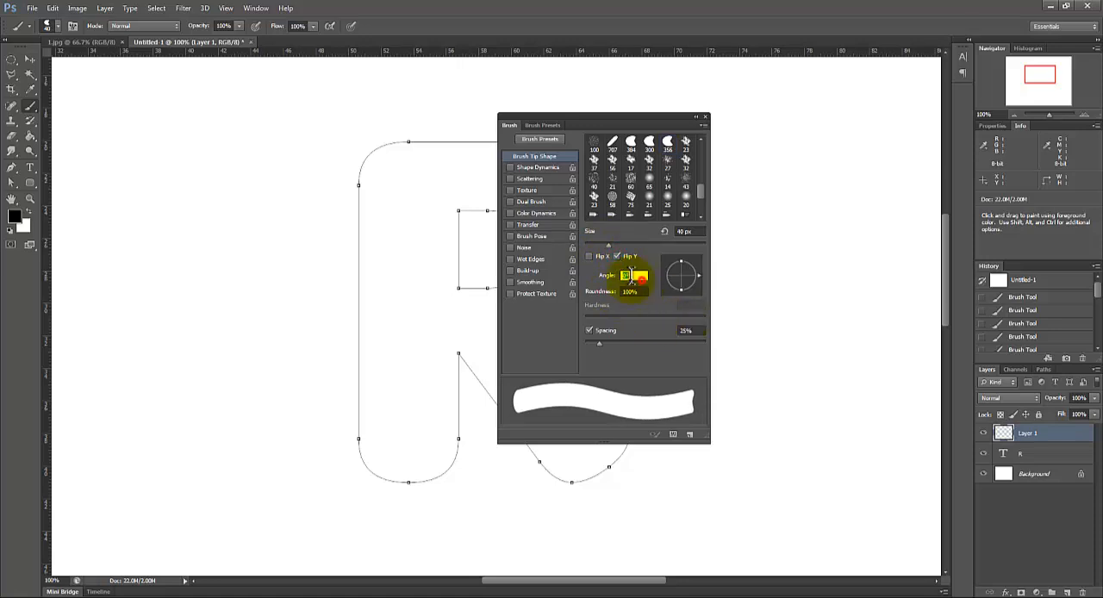
{"action": "type", "text": "90"}
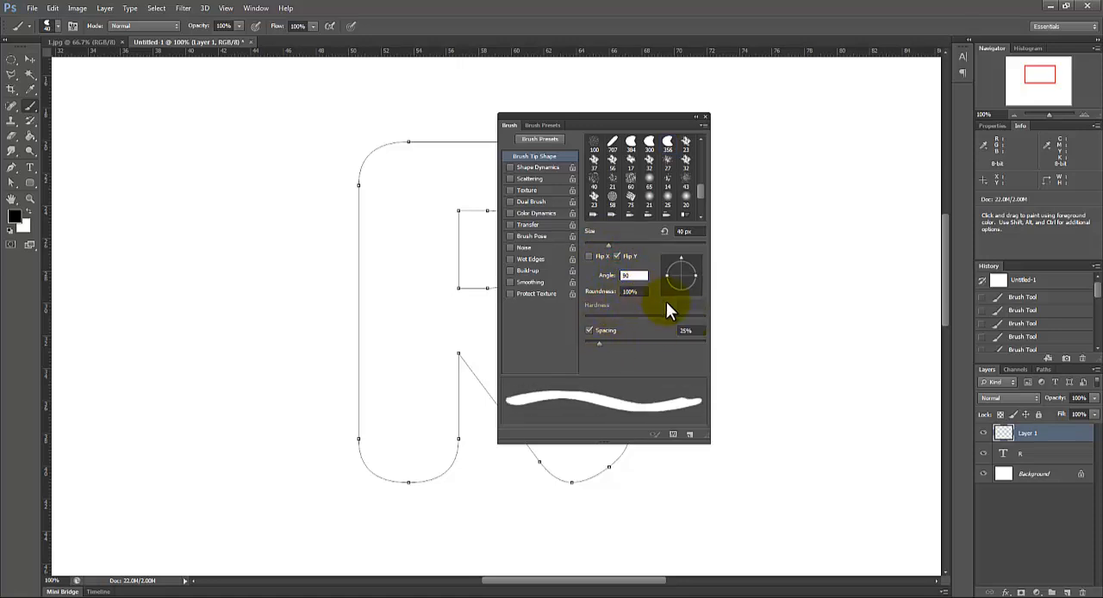
{"action": "left_click_drag", "start_coordinate": [601, 343], "coordinate": [689, 344]}
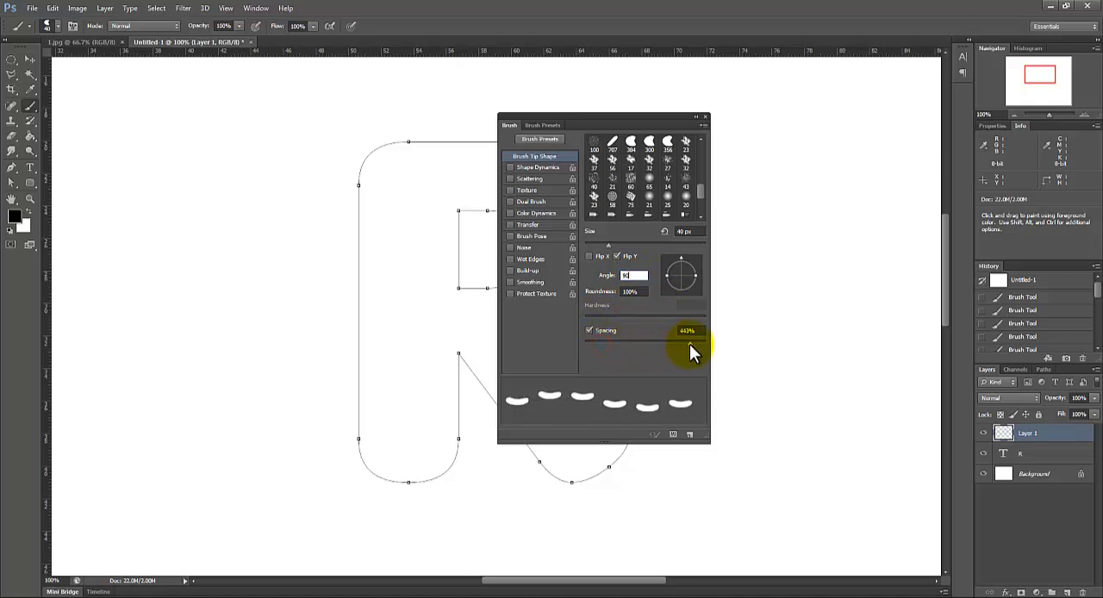
{"action": "left_click", "coordinate": [692, 330]}
{"action": "type", "text": "400"}
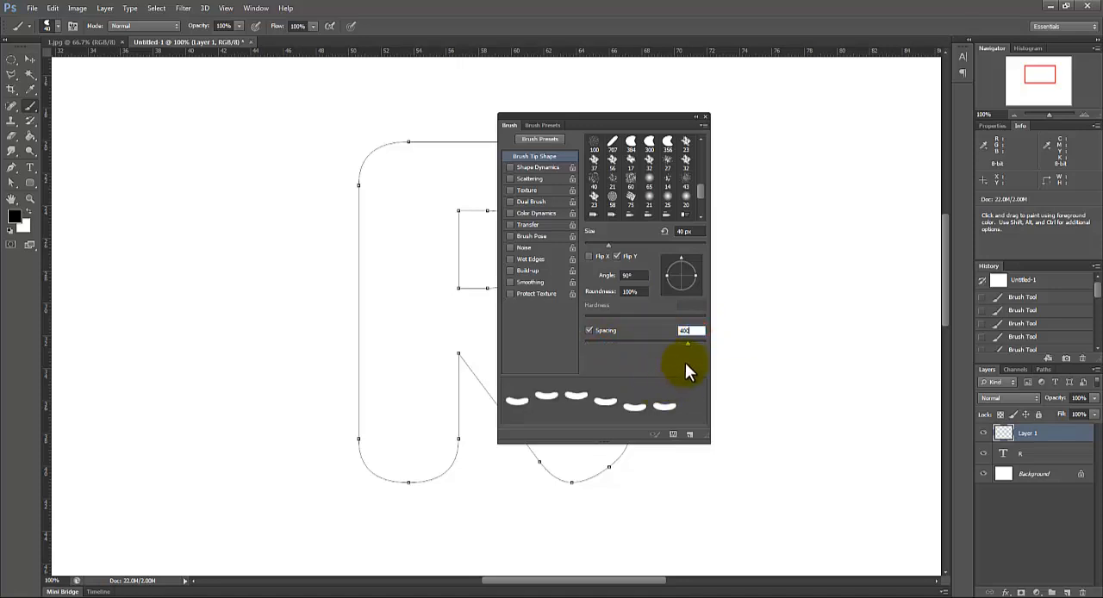
Step: Enable Shape Dynamics with the size jitter control on Fade at 200 and a minimum diameter of 5%
{"action": "left_click", "coordinate": [532, 169]}
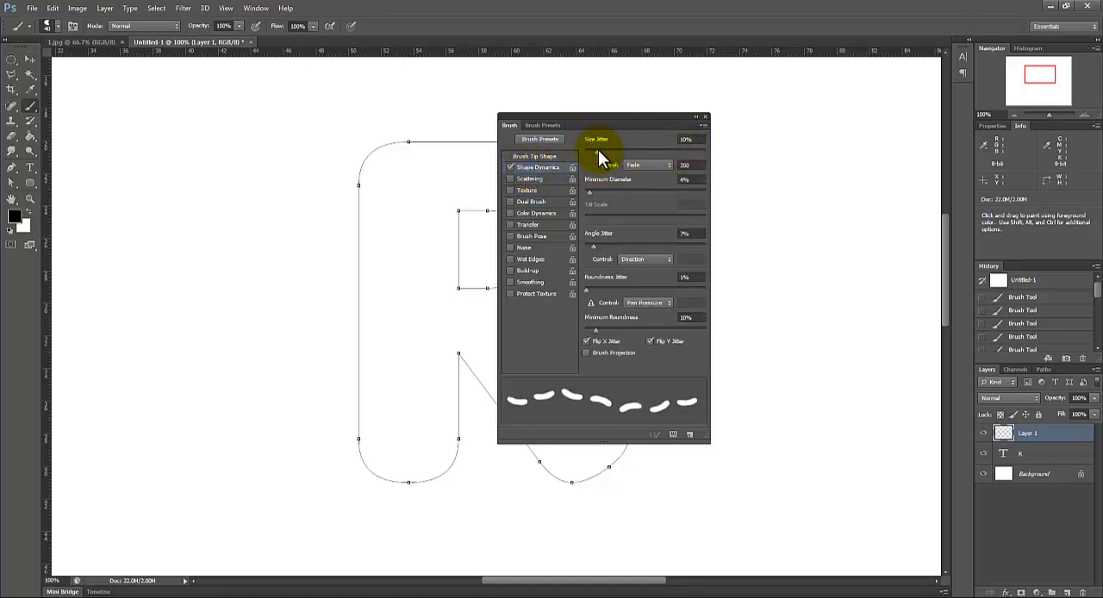
{"action": "left_click", "coordinate": [641, 167]}
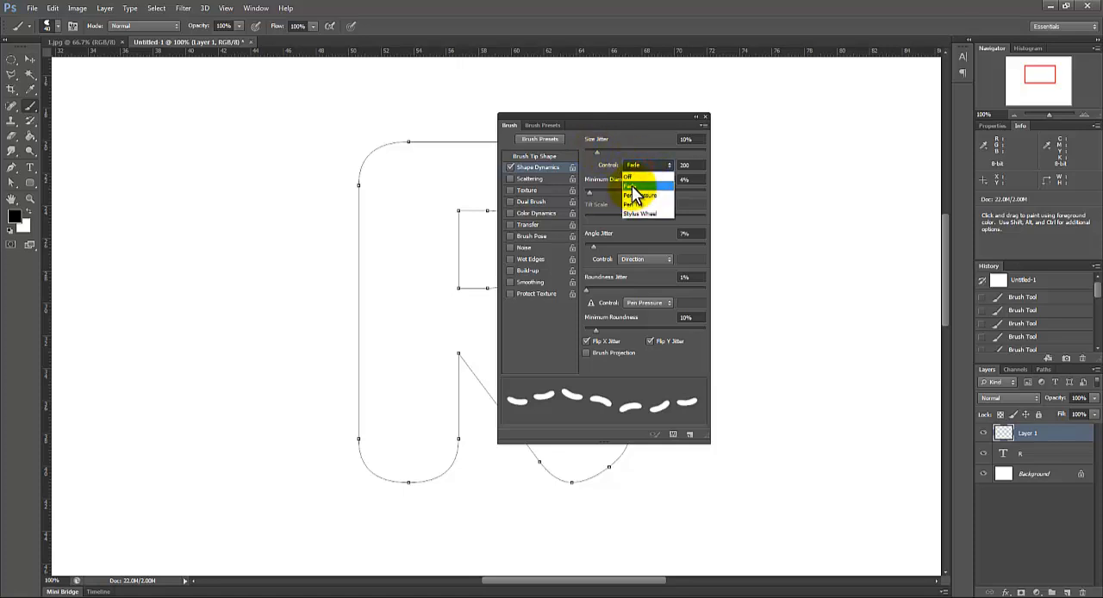
{"action": "left_click", "coordinate": [641, 175]}
{"action": "left_click_drag", "start_coordinate": [699, 166], "coordinate": [675, 167]}
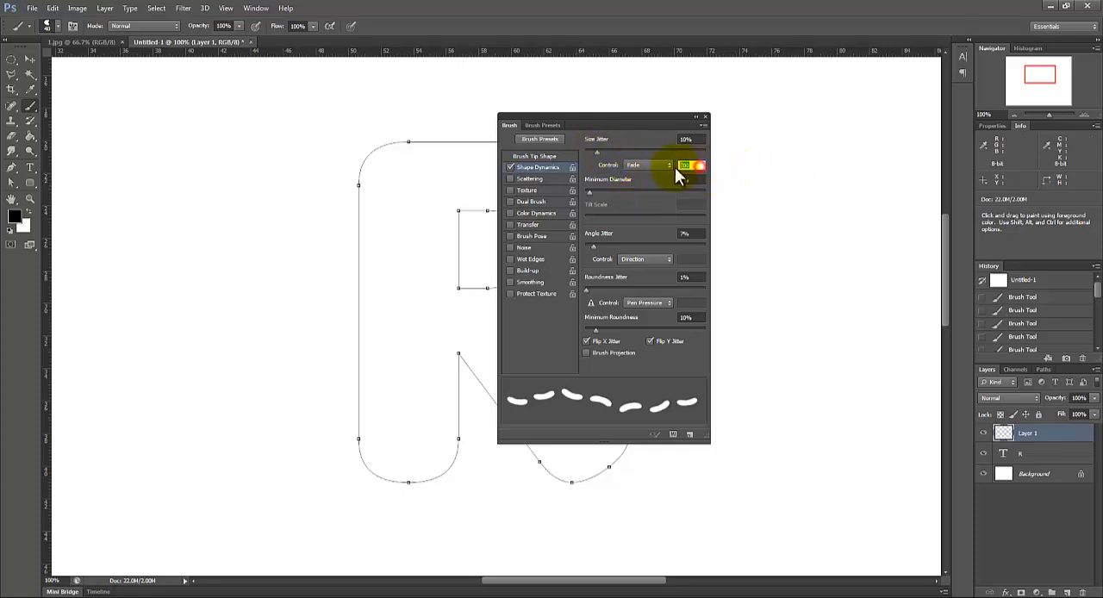
{"action": "type", "text": "200"}
Step: Set the angle jitter to 5% with its control on Direction
{"action": "mouse_move", "coordinate": [592, 244]}
{"action": "left_mouse_down"}
{"action": "mouse_move", "coordinate": [616, 244]}
{"action": "mouse_move", "coordinate": [580, 245]}
{"action": "left_mouse_up"}
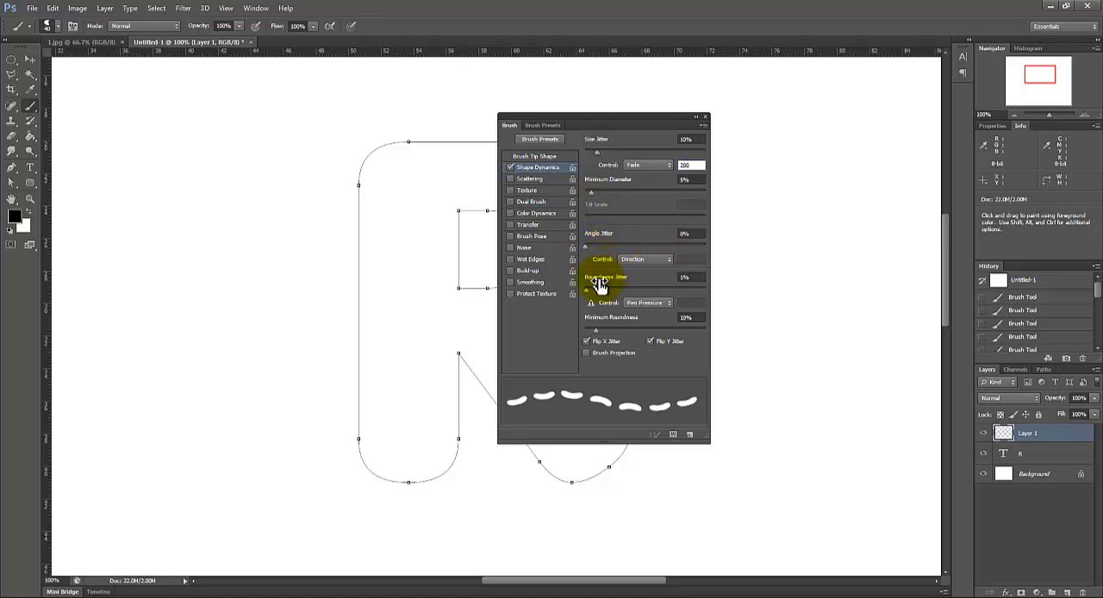
{"action": "left_click", "coordinate": [634, 260]}
{"action": "left_click", "coordinate": [636, 261]}
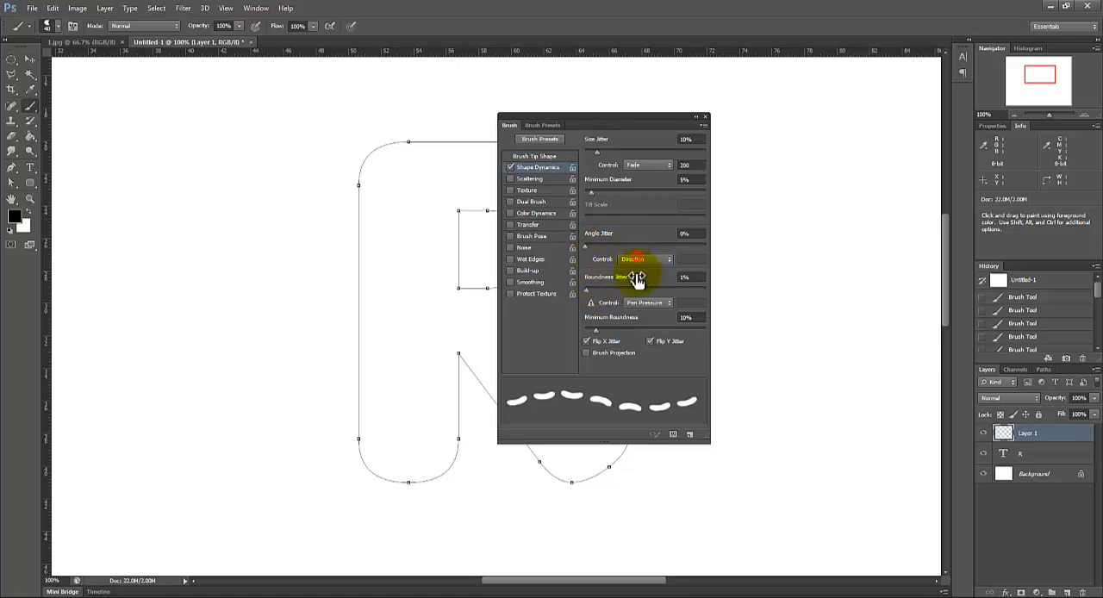
{"action": "left_click", "coordinate": [641, 261]}
{"action": "left_click", "coordinate": [640, 260]}
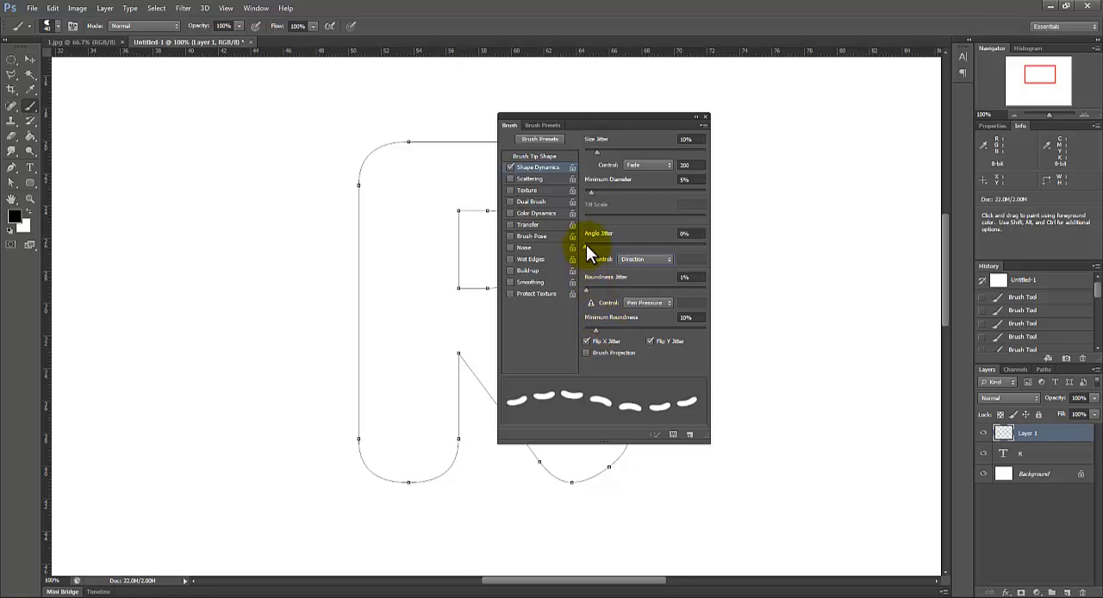
{"action": "left_click_drag", "start_coordinate": [586, 245], "coordinate": [589, 244]}
{"action": "left_click_drag", "start_coordinate": [588, 243], "coordinate": [590, 244]}
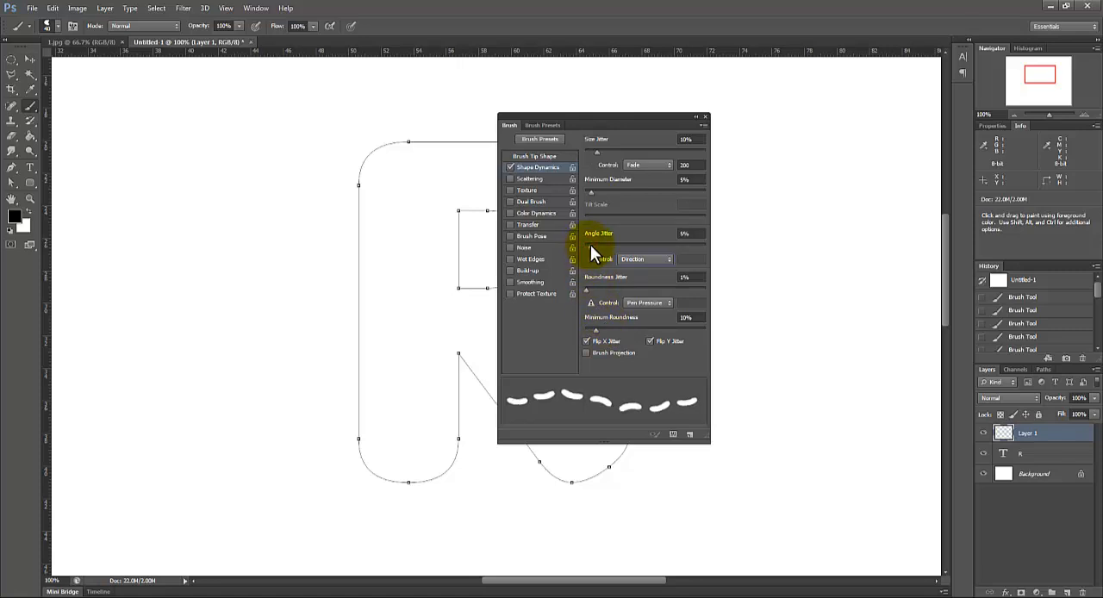
Step: Set the roundness jitter to 0% and minimum roundness to 10%, keeping the control on Pen Pressure
{"action": "mouse_move", "coordinate": [585, 286]}
{"action": "left_mouse_down"}
{"action": "mouse_move", "coordinate": [594, 285]}
{"action": "mouse_move", "coordinate": [575, 285]}
{"action": "left_mouse_up"}
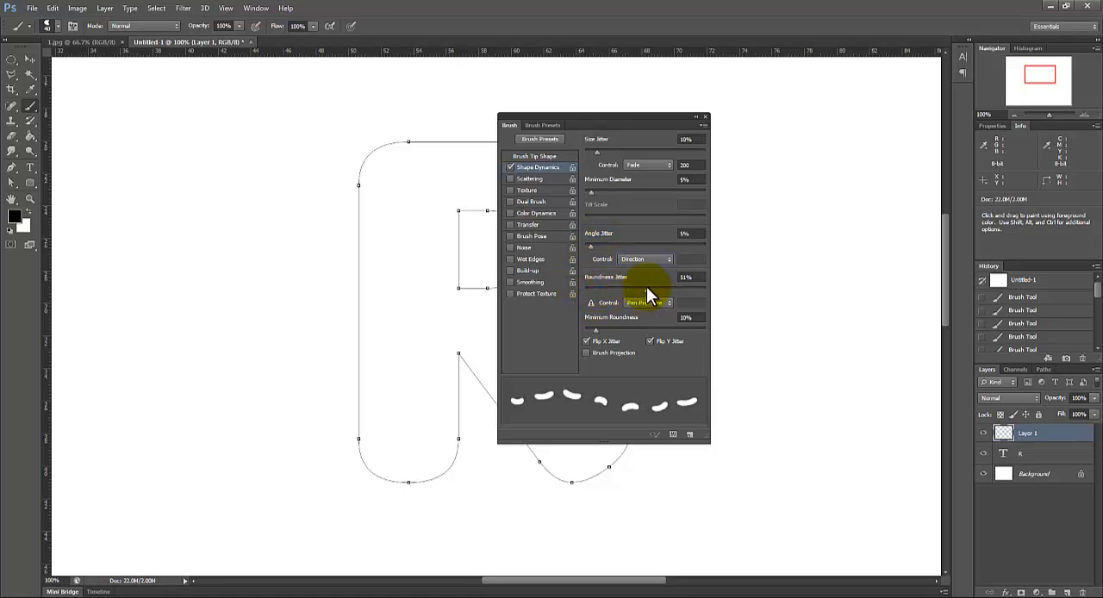
{"action": "left_click_drag", "start_coordinate": [652, 288], "coordinate": [568, 291]}
{"action": "left_click_drag", "start_coordinate": [595, 330], "coordinate": [592, 332]}
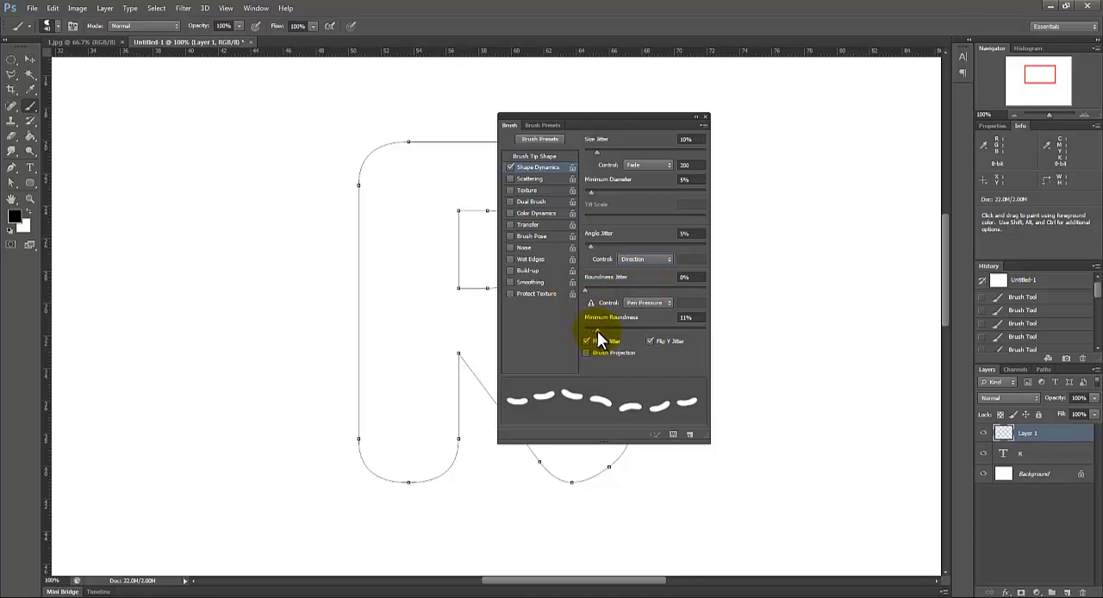
{"action": "left_click", "coordinate": [652, 303]}
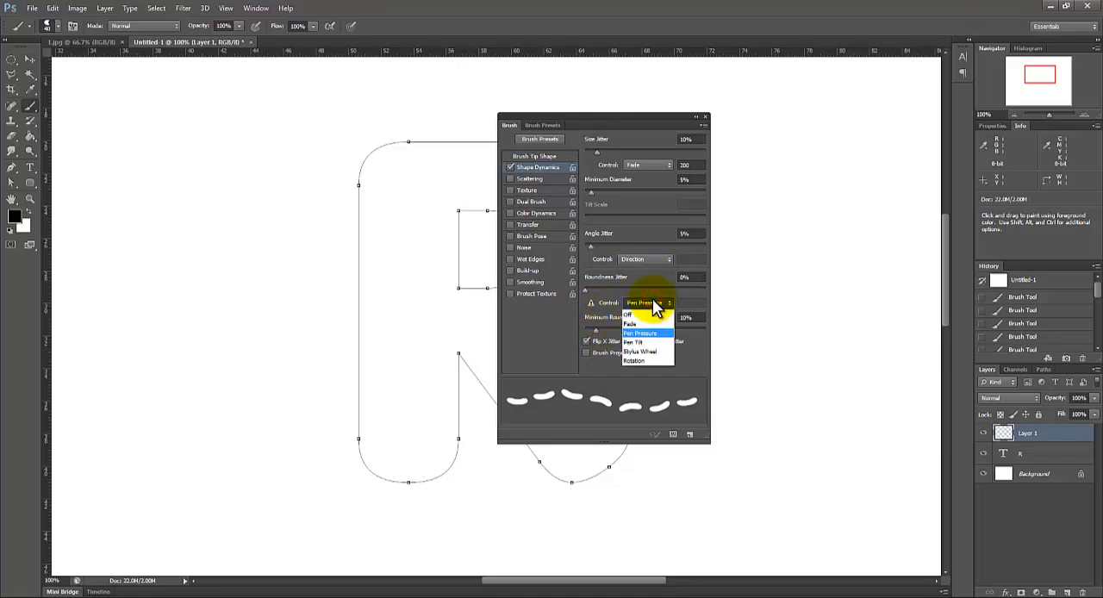
{"action": "left_click", "coordinate": [652, 298]}
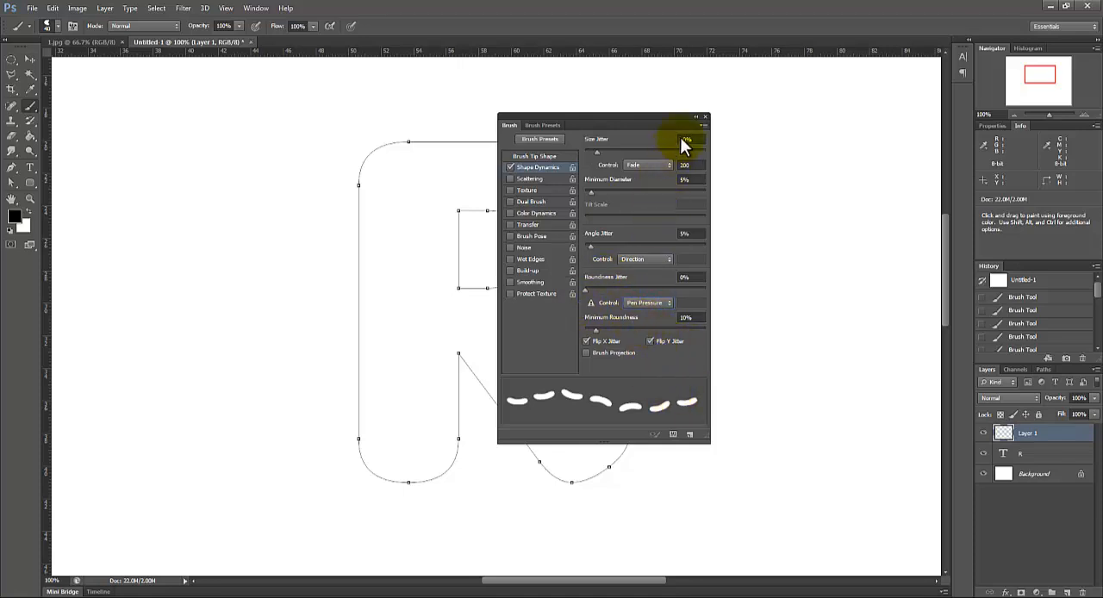
{"action": "left_click", "coordinate": [524, 177]}
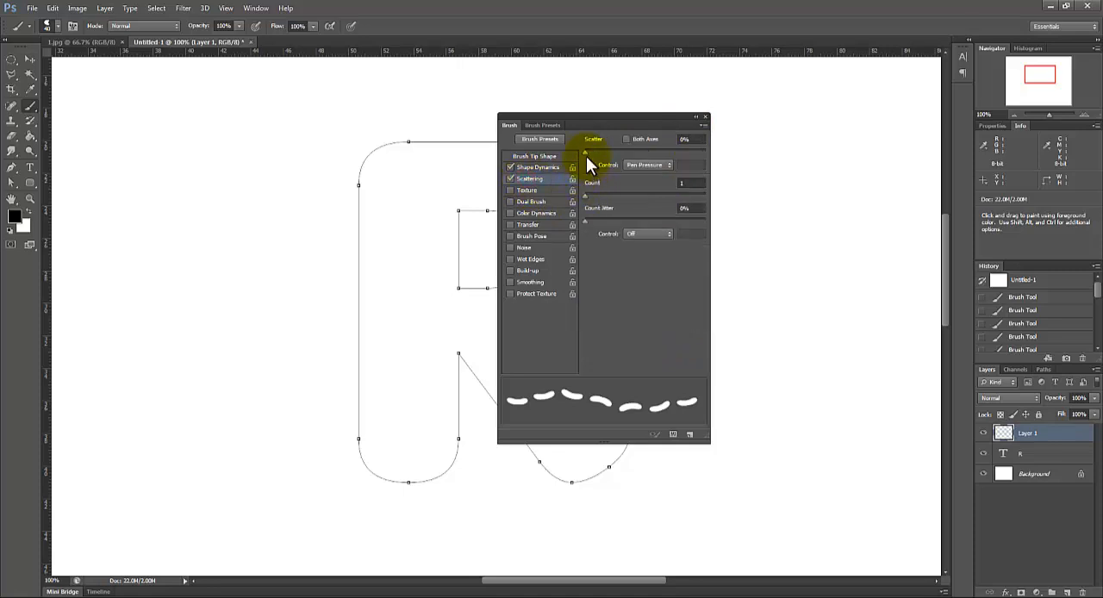
{"action": "mouse_move", "coordinate": [585, 152]}
{"action": "left_mouse_down"}
{"action": "mouse_move", "coordinate": [595, 154]}
{"action": "mouse_move", "coordinate": [576, 154]}
{"action": "left_mouse_up"}
{"action": "left_click", "coordinate": [510, 178]}
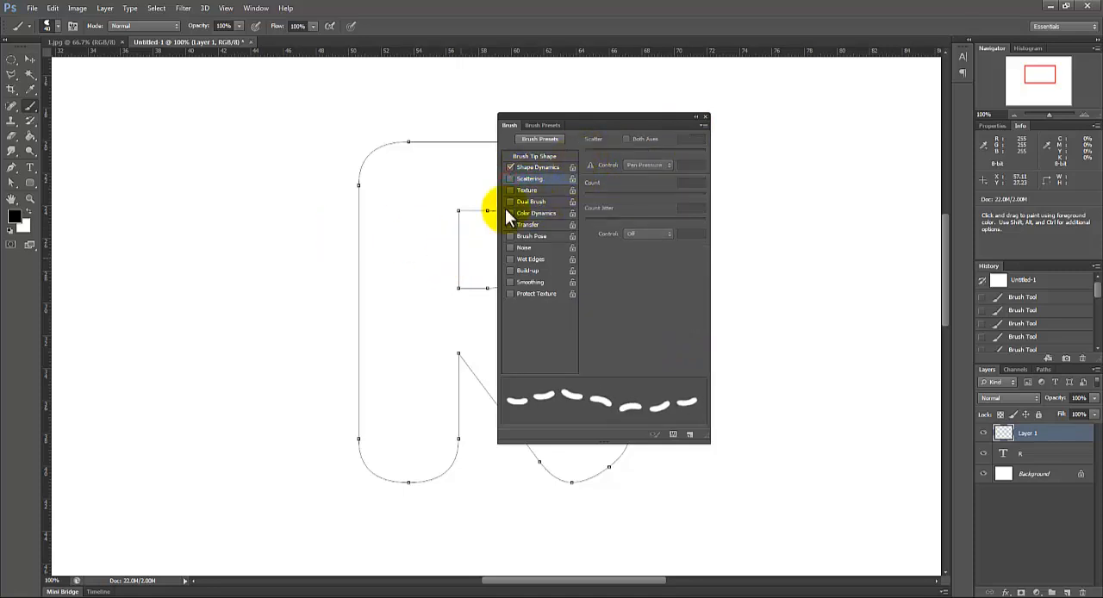
{"action": "left_click", "coordinate": [544, 157]}
{"action": "left_click", "coordinate": [541, 167]}
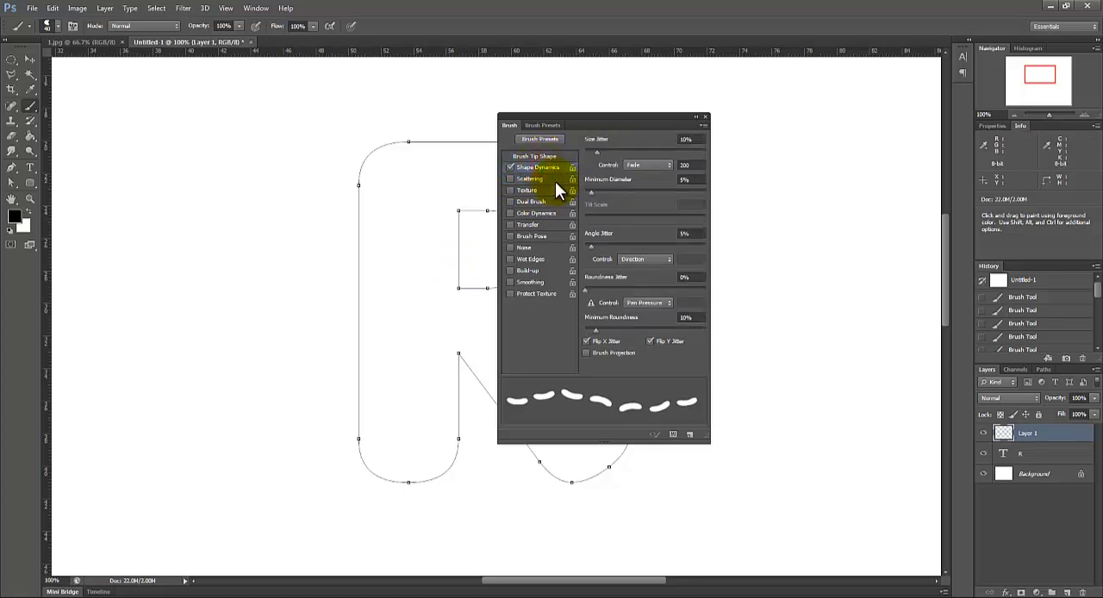
Step: Stroke the R work path with the bean brush on Layer 1 and delete the path
{"action": "left_click", "coordinate": [706, 116]}
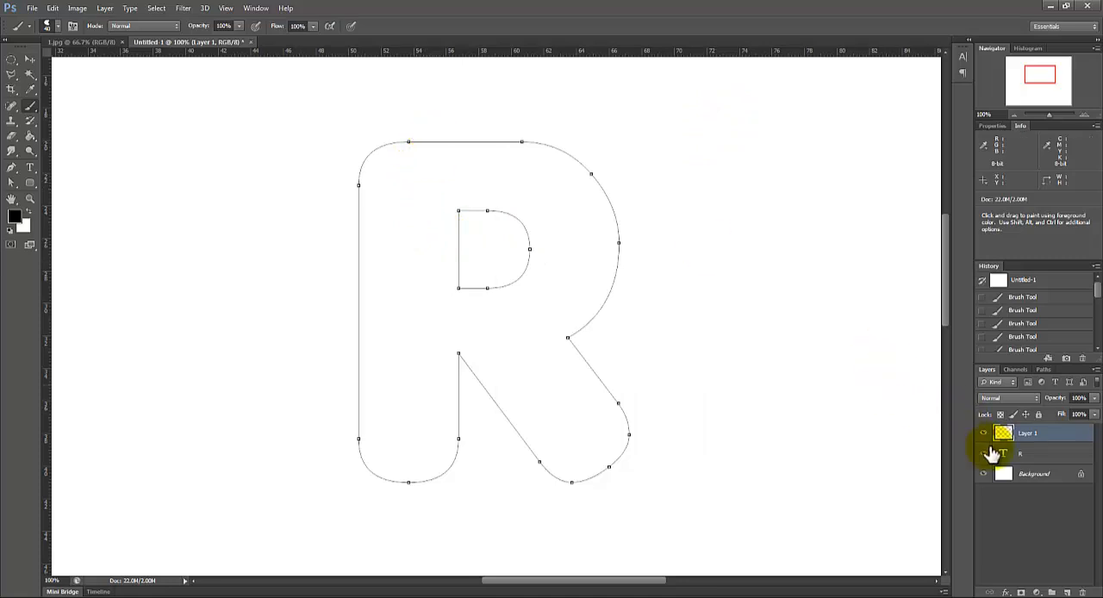
{"action": "left_click", "coordinate": [11, 184]}
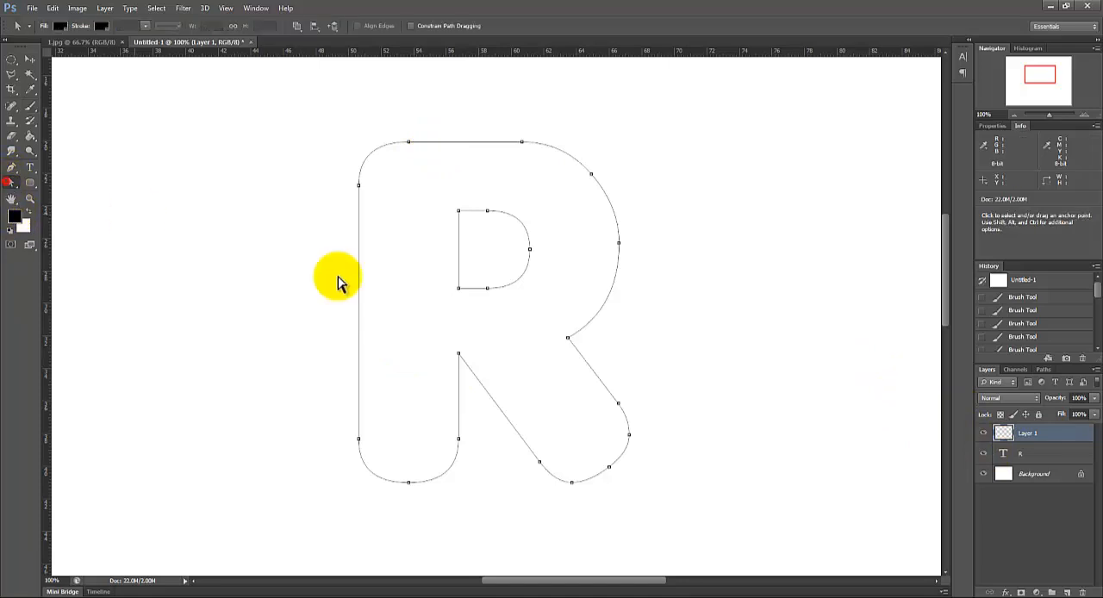
{"action": "right_click", "coordinate": [359, 283]}
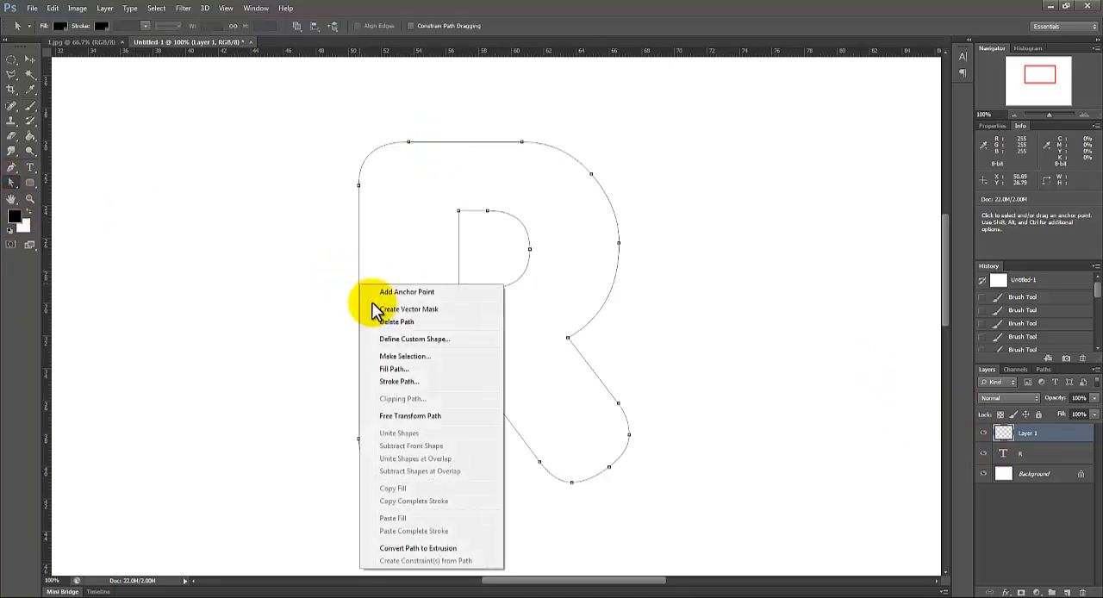
{"action": "left_click", "coordinate": [402, 384]}
{"action": "left_click", "coordinate": [709, 209]}
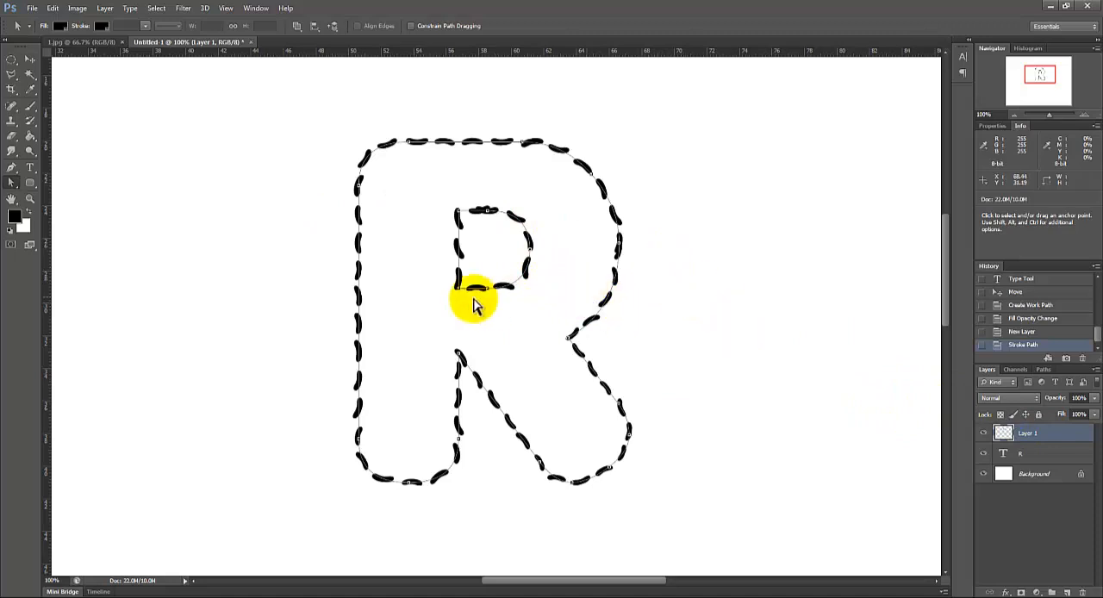
{"action": "right_click", "coordinate": [362, 281]}
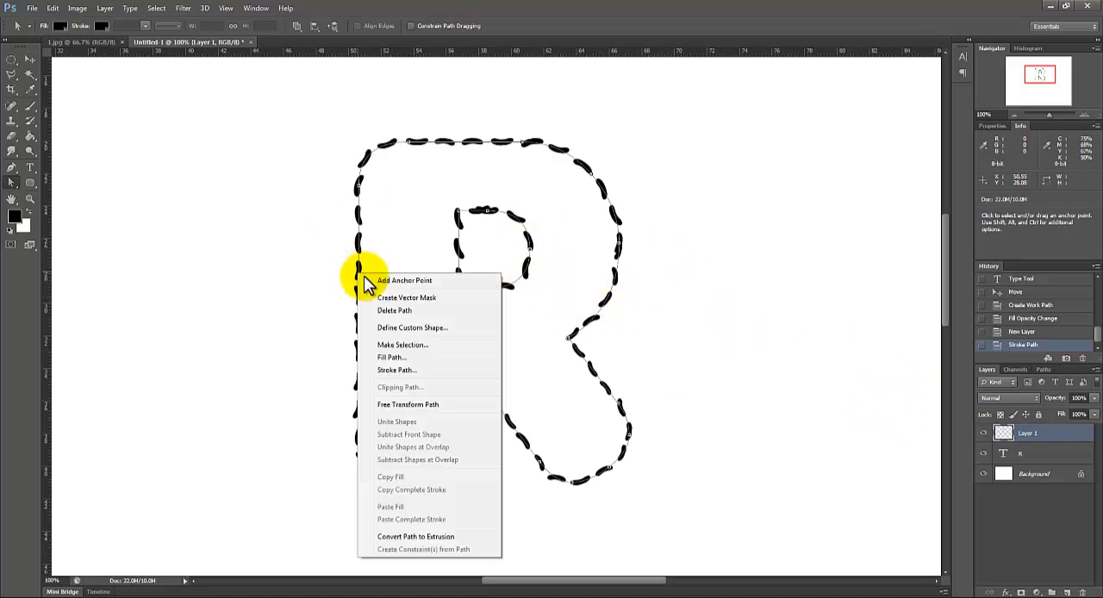
{"action": "left_click", "coordinate": [394, 310]}
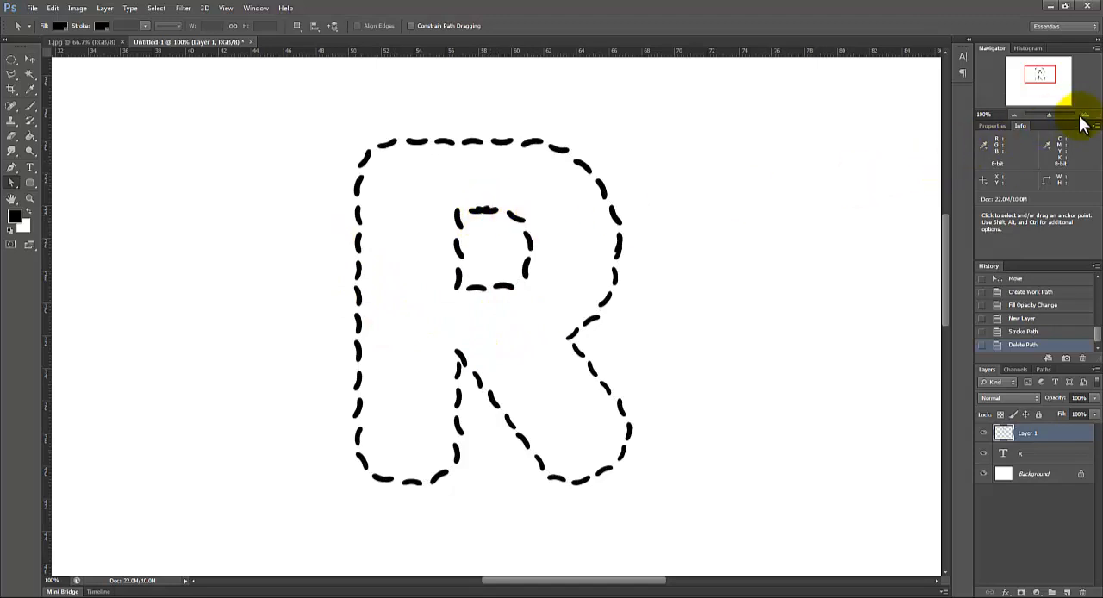
Step: Erase the overlapping beans along the top edge of the R's inner counter
{"action": "key", "text": "ctrl+plus"}
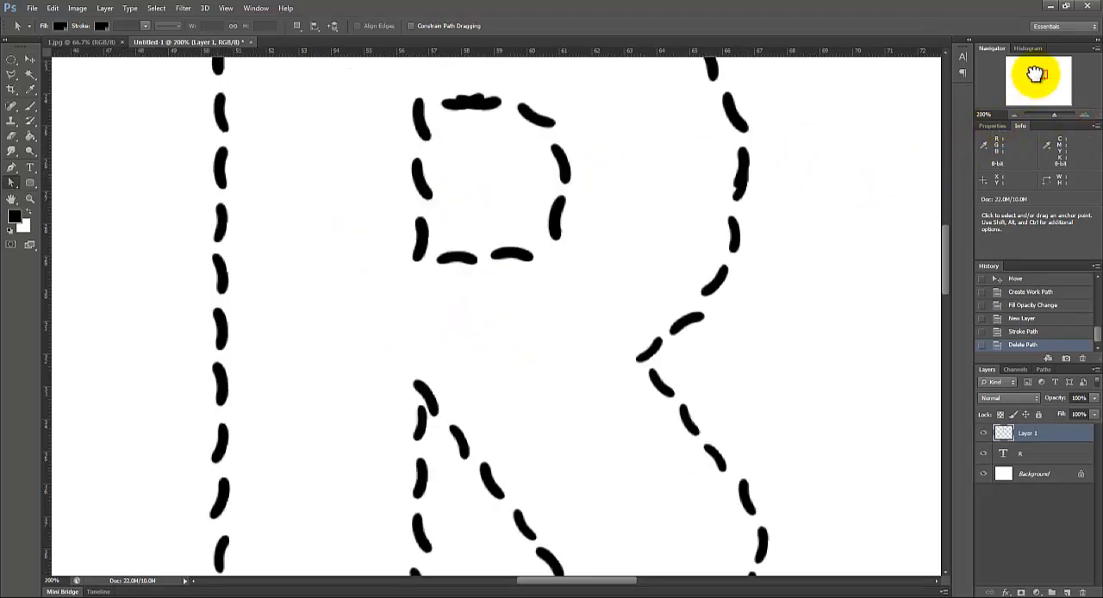
{"action": "left_click_drag", "start_coordinate": [1034, 73], "coordinate": [1035, 69]}
{"action": "left_click", "coordinate": [10, 121]}
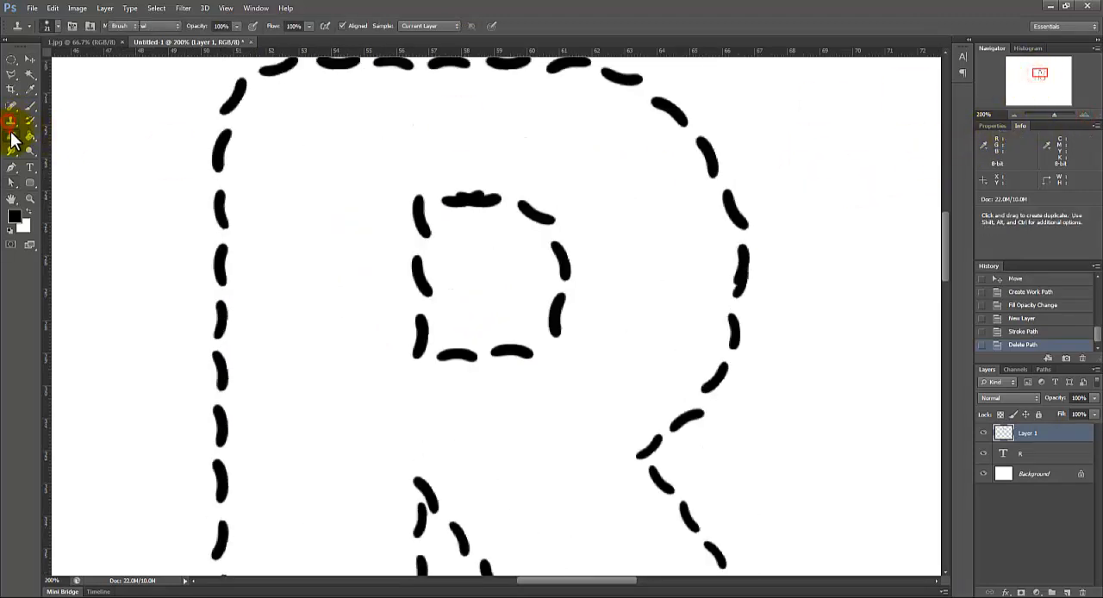
{"action": "left_click", "coordinate": [11, 136]}
{"action": "mouse_move", "coordinate": [455, 209]}
{"action": "left_mouse_down"}
{"action": "mouse_move", "coordinate": [475, 198]}
{"action": "mouse_move", "coordinate": [451, 192]}
{"action": "mouse_move", "coordinate": [492, 201]}
{"action": "mouse_move", "coordinate": [497, 192]}
{"action": "mouse_move", "coordinate": [483, 208]}
{"action": "left_mouse_up"}
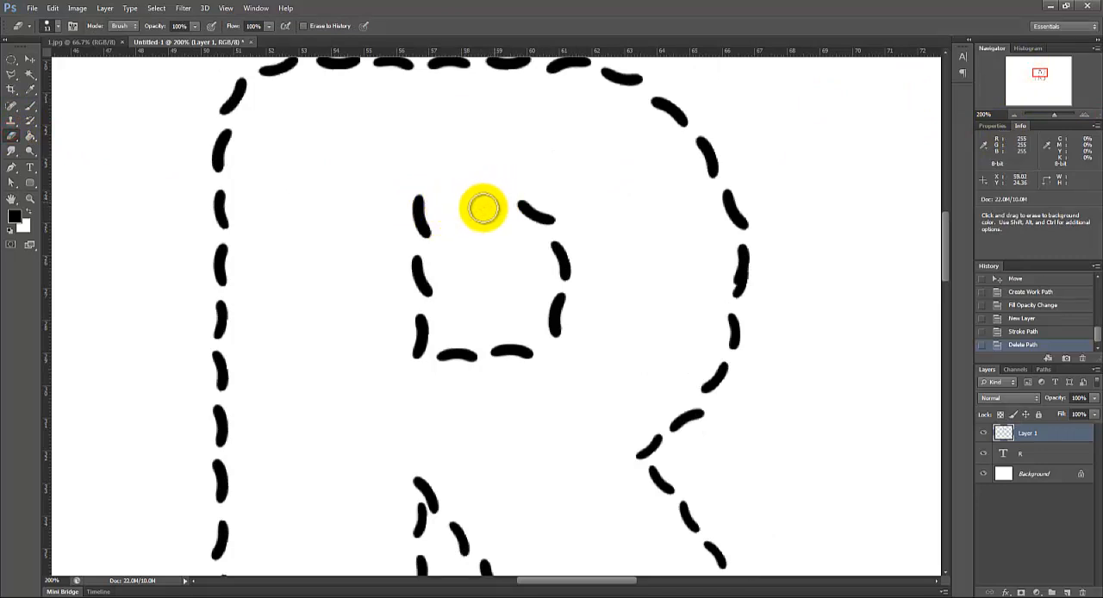
Step: Paint two separate replacement beans with the bean brush across the gap atop the R's inner counter
{"action": "left_click", "coordinate": [30, 106]}
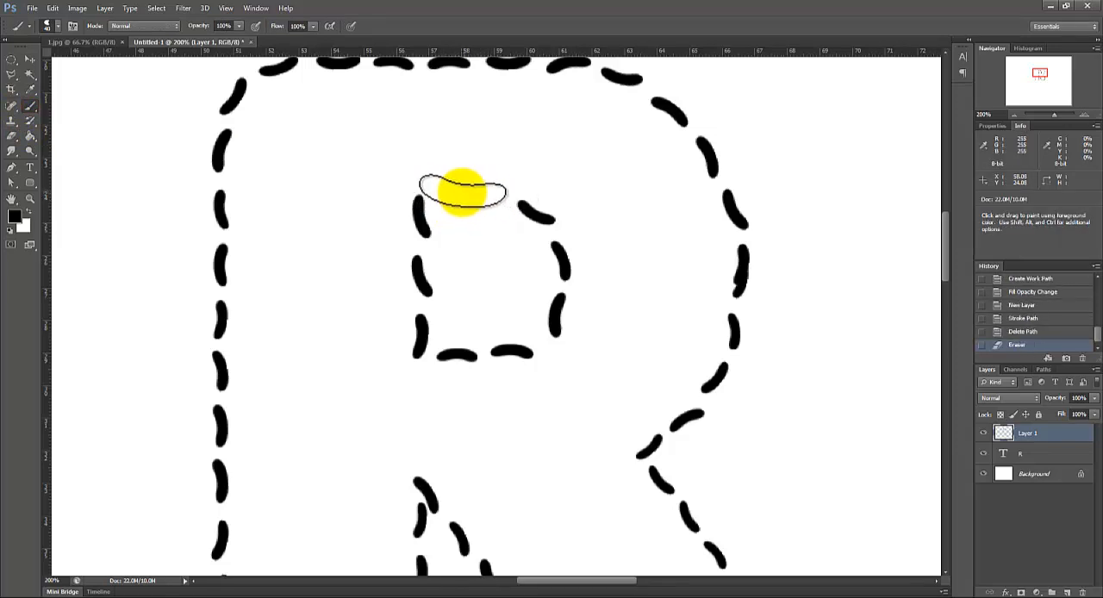
{"action": "left_click_drag", "start_coordinate": [462, 192], "coordinate": [468, 187]}
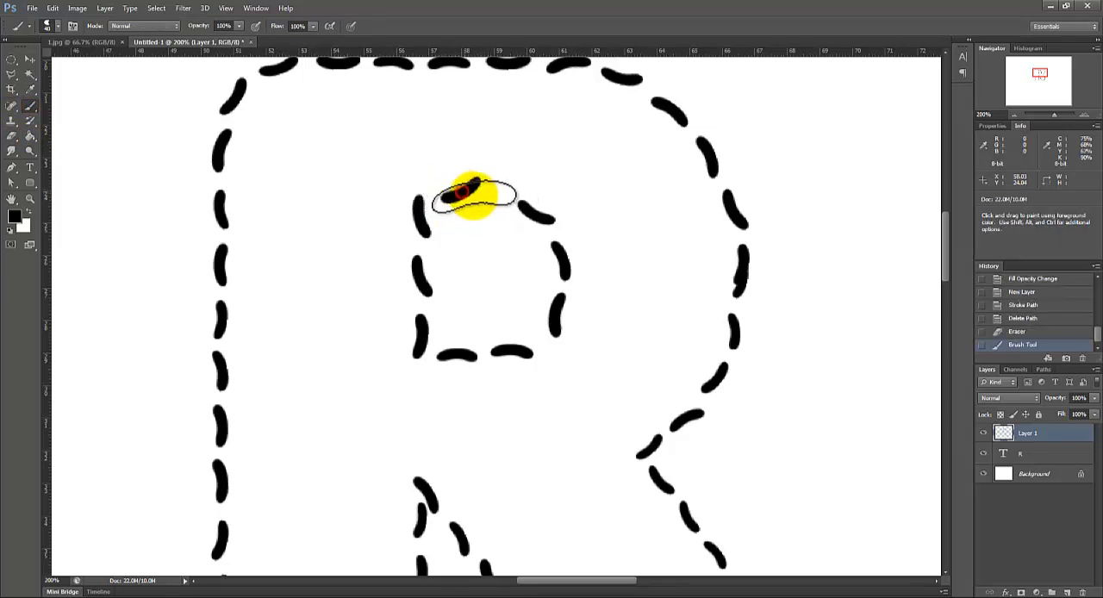
{"action": "left_click", "coordinate": [506, 188]}
{"action": "key", "text": "ctrl+z"}
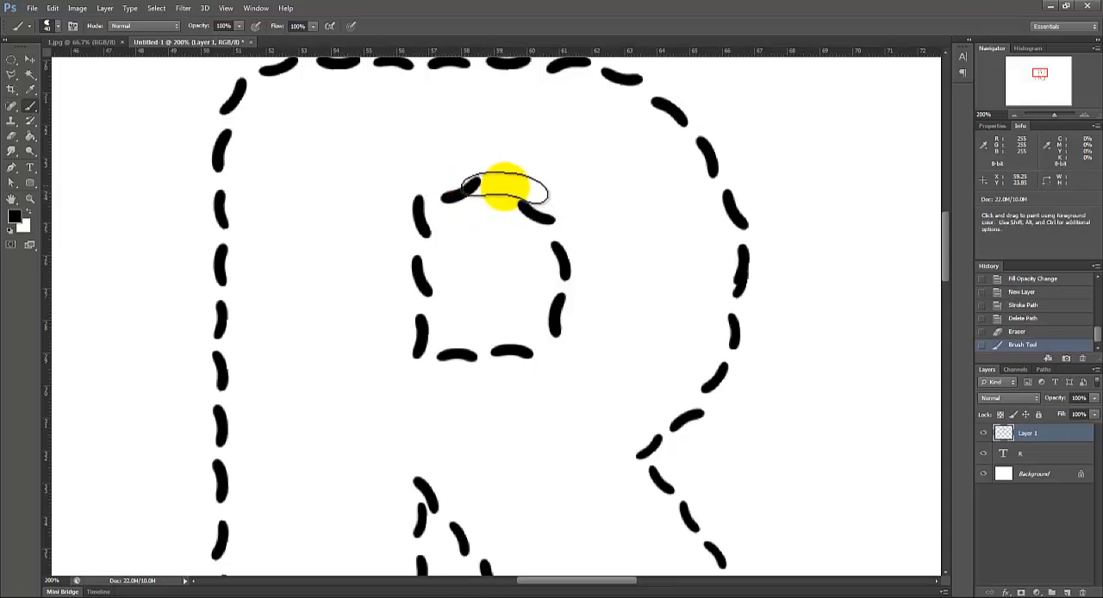
{"action": "key", "text": "v"}
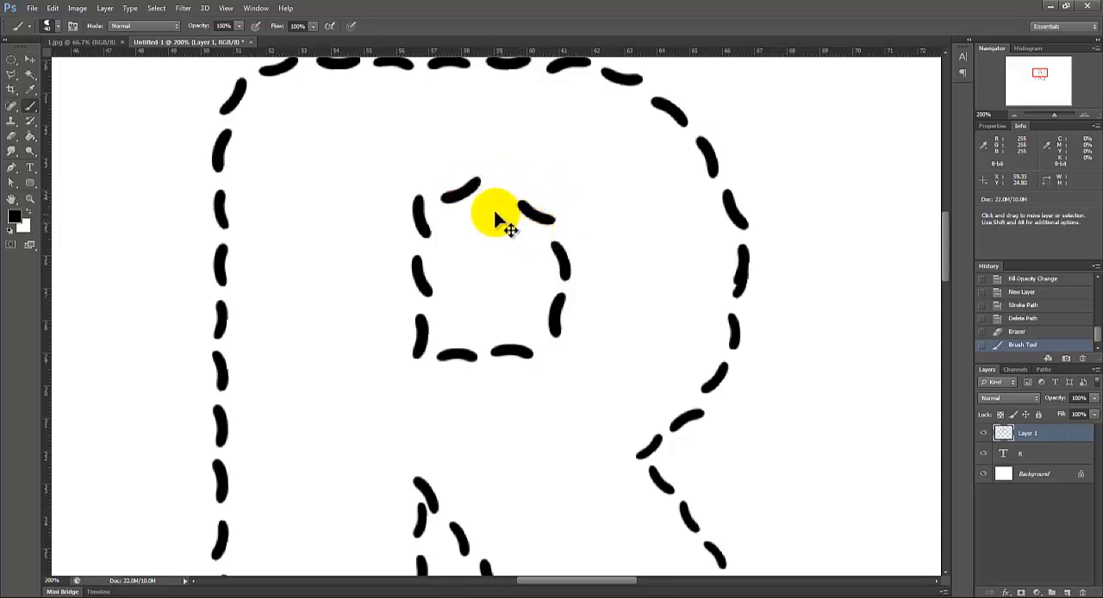
{"action": "key", "text": "b"}
{"action": "left_click_drag", "start_coordinate": [487, 191], "coordinate": [522, 183]}
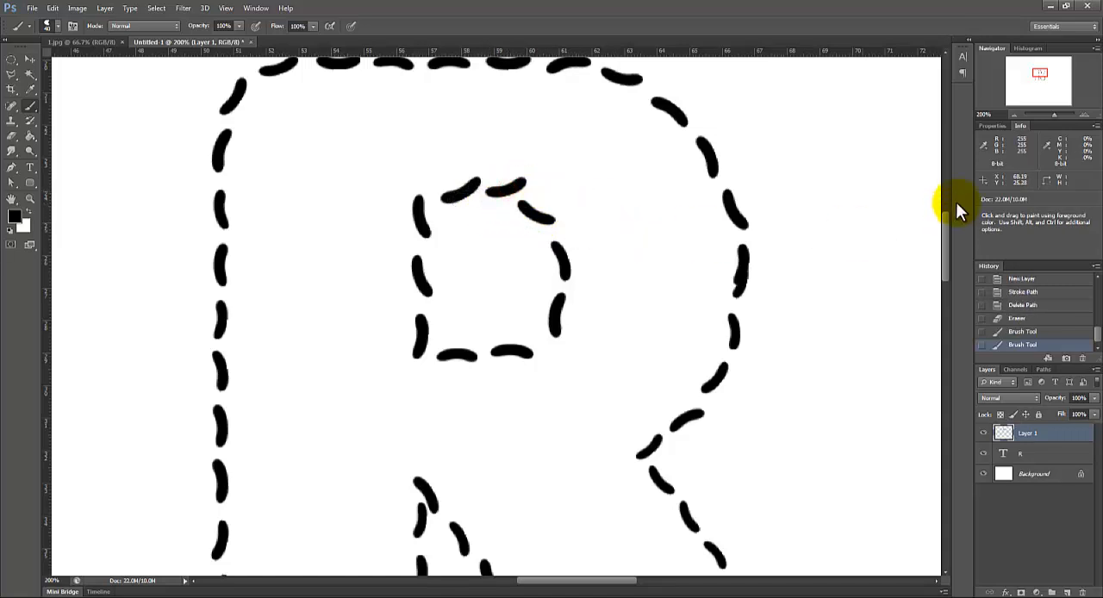
Step: Rename Layer 1 as "stroke"
{"action": "left_click", "coordinate": [1013, 115]}
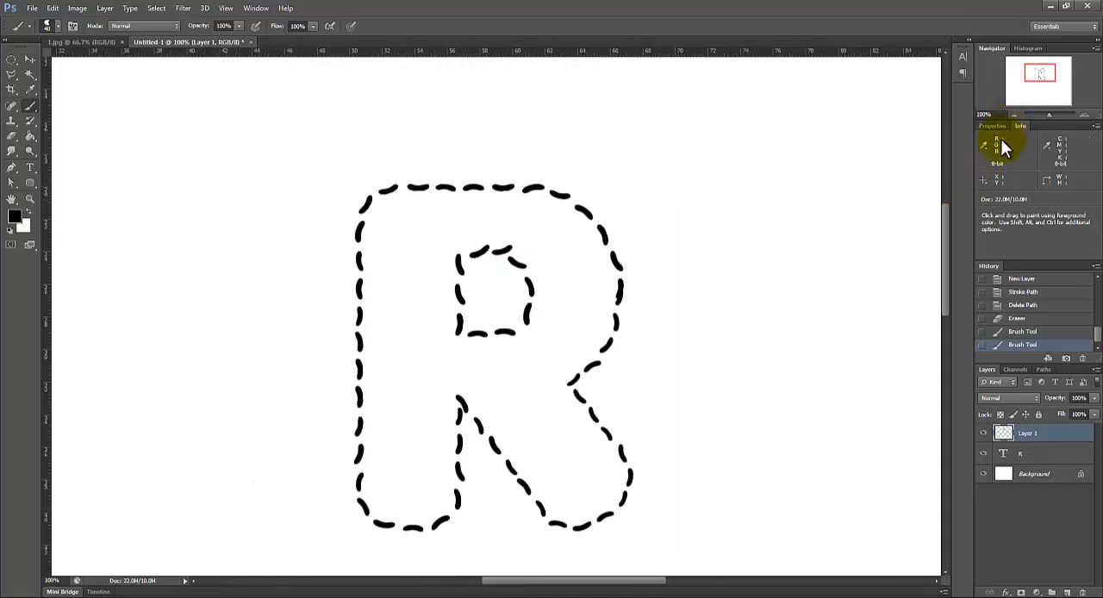
{"action": "double_click", "coordinate": [1032, 432]}
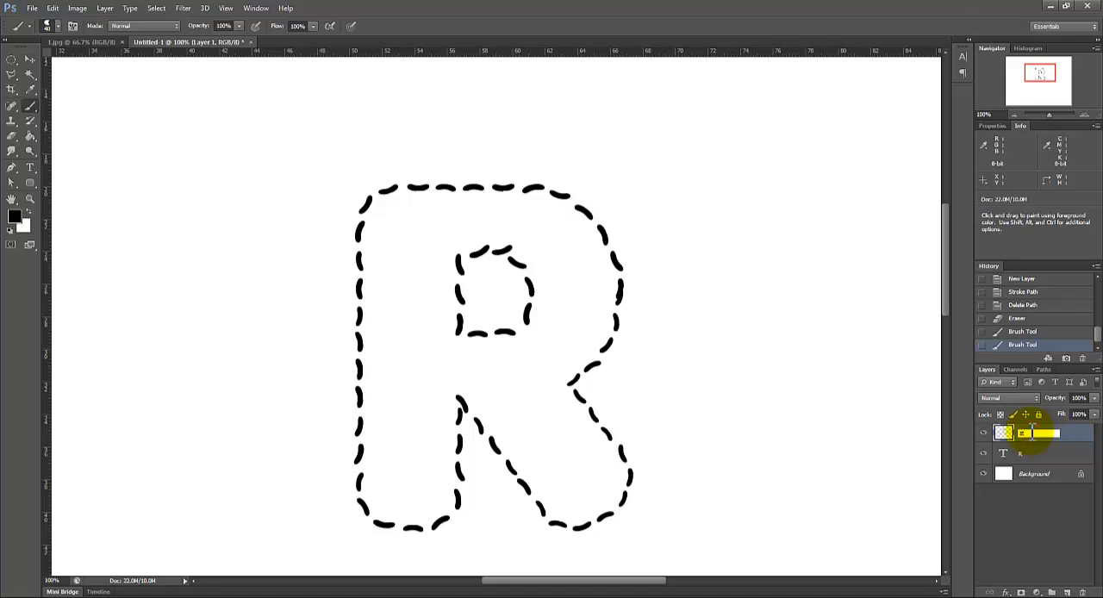
{"action": "type", "text": "stroke"}
{"action": "key", "text": "Return"}
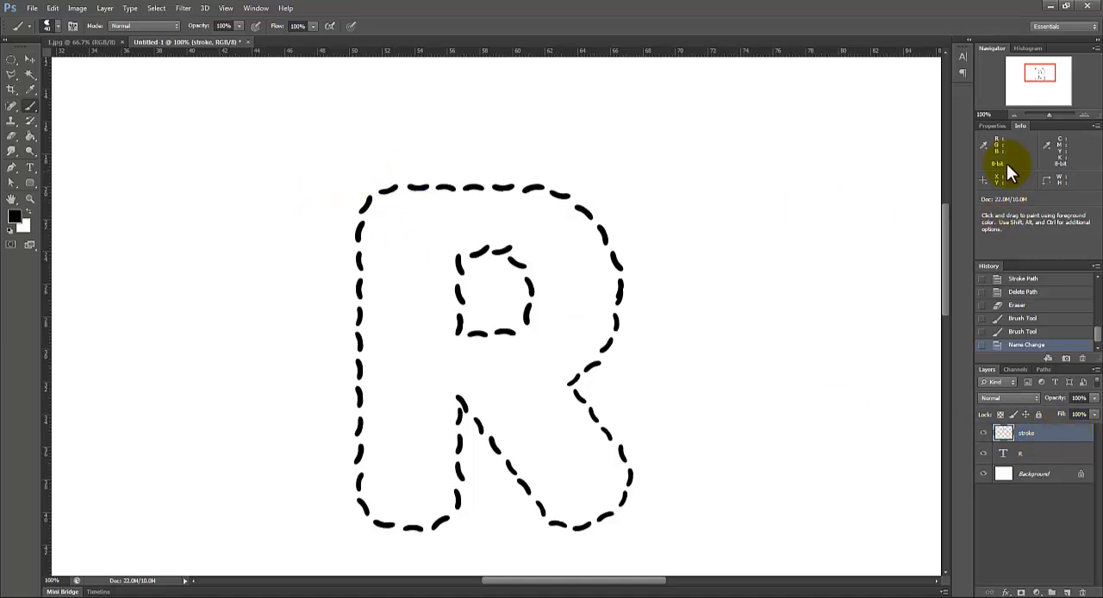
Step: Add a Bevel & Emboss style to the stroke layer with depth 200% and size 7 px
{"action": "double_click", "coordinate": [1050, 436]}
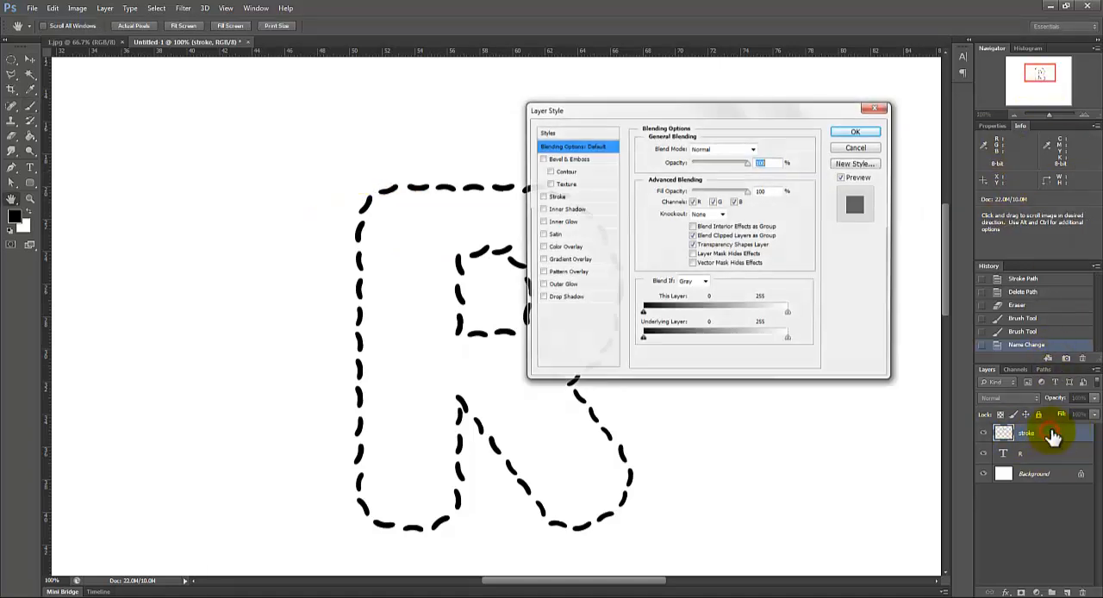
{"action": "left_click_drag", "start_coordinate": [640, 121], "coordinate": [667, 129]}
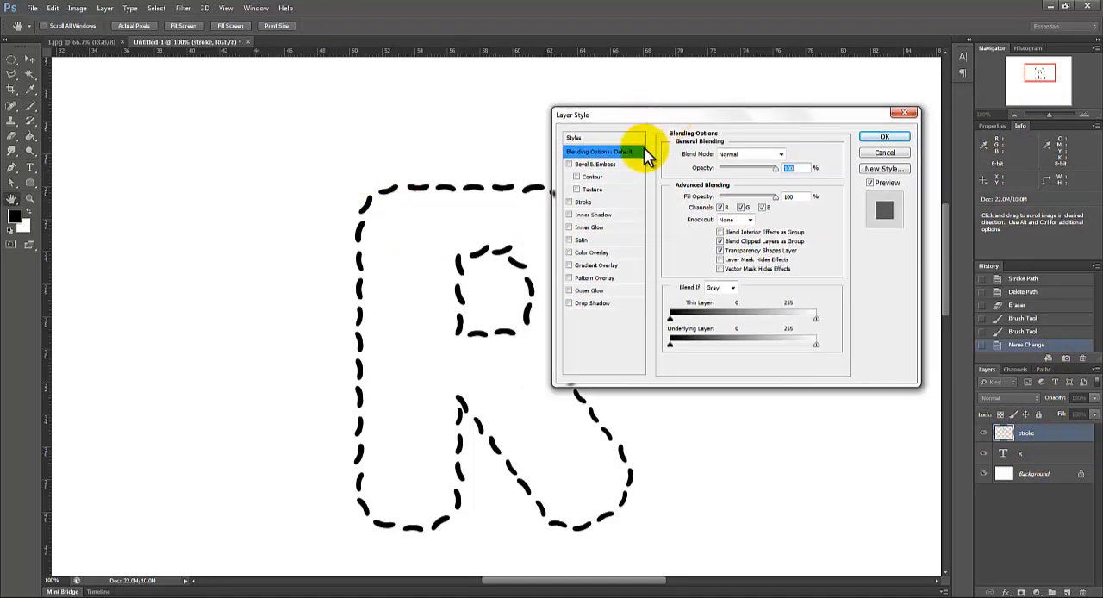
{"action": "left_click", "coordinate": [593, 165]}
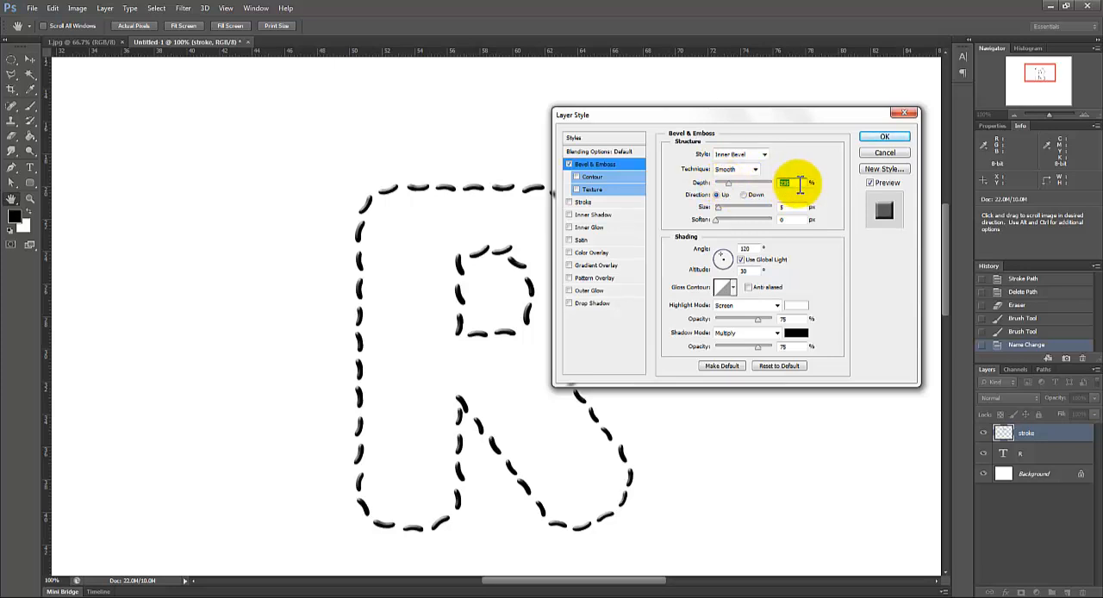
{"action": "type", "text": "200"}
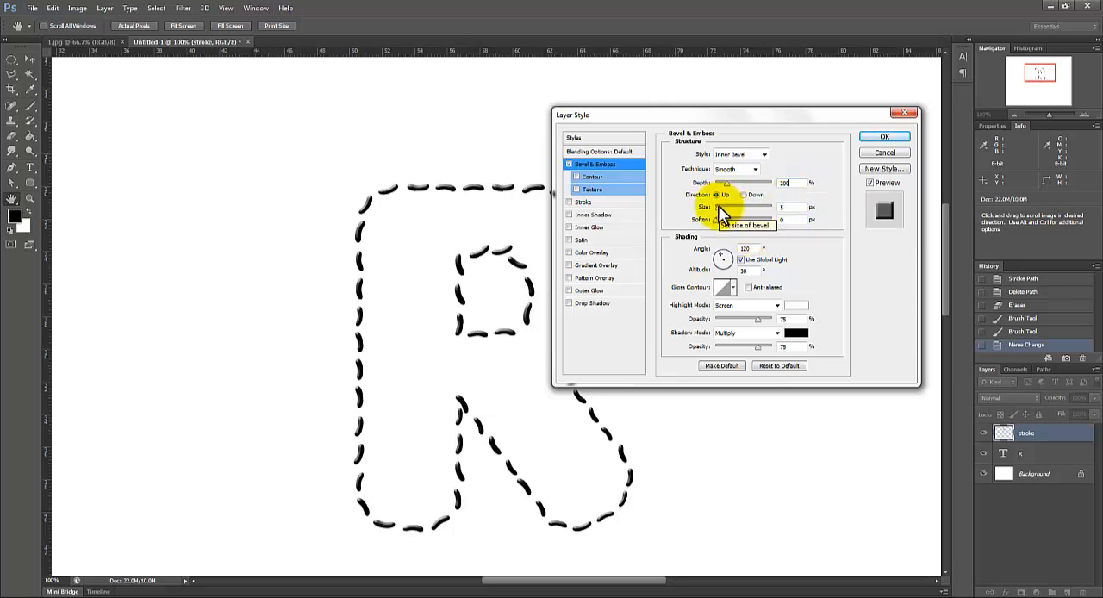
{"action": "left_click_drag", "start_coordinate": [794, 207], "coordinate": [742, 205]}
{"action": "type", "text": "7"}
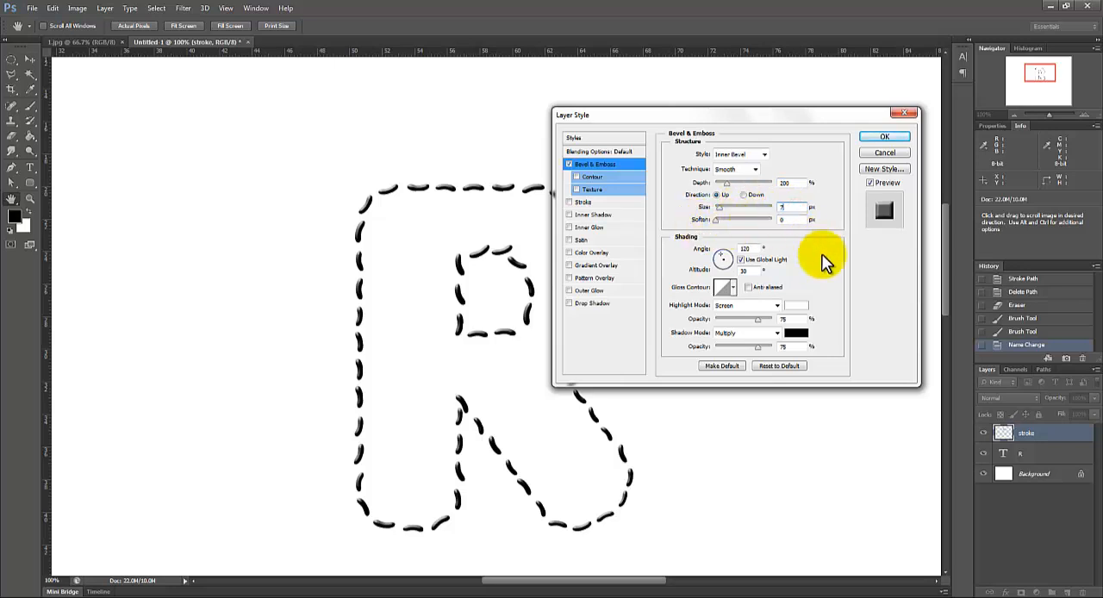
Step: Configure the bevel shading with Use Global Light off, an anti-aliased gloss contour and 70% highlight opacity
{"action": "left_click", "coordinate": [741, 259]}
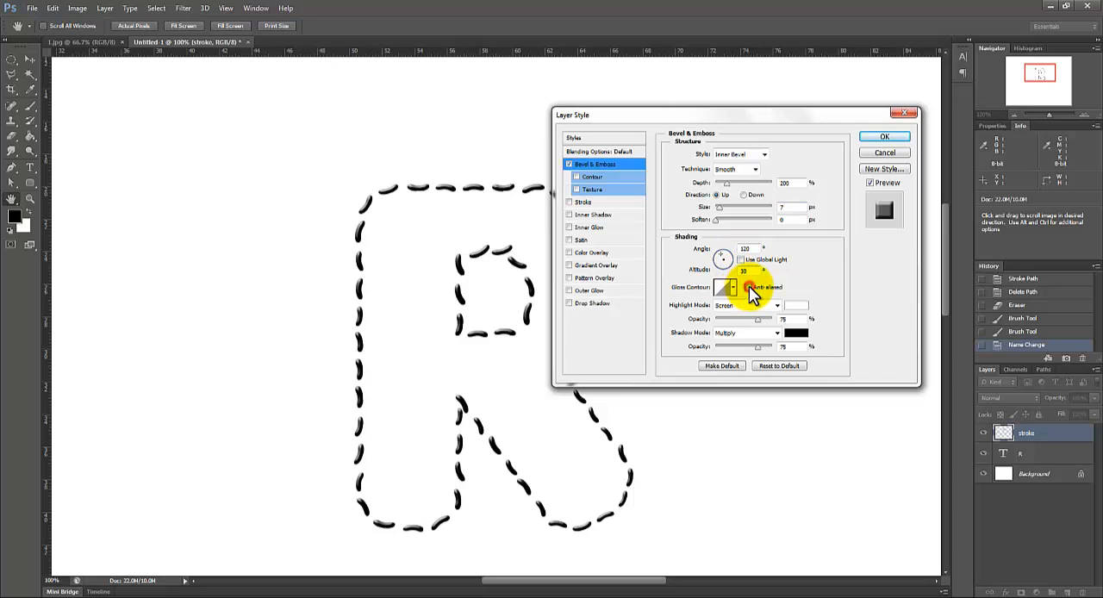
{"action": "left_click", "coordinate": [748, 287]}
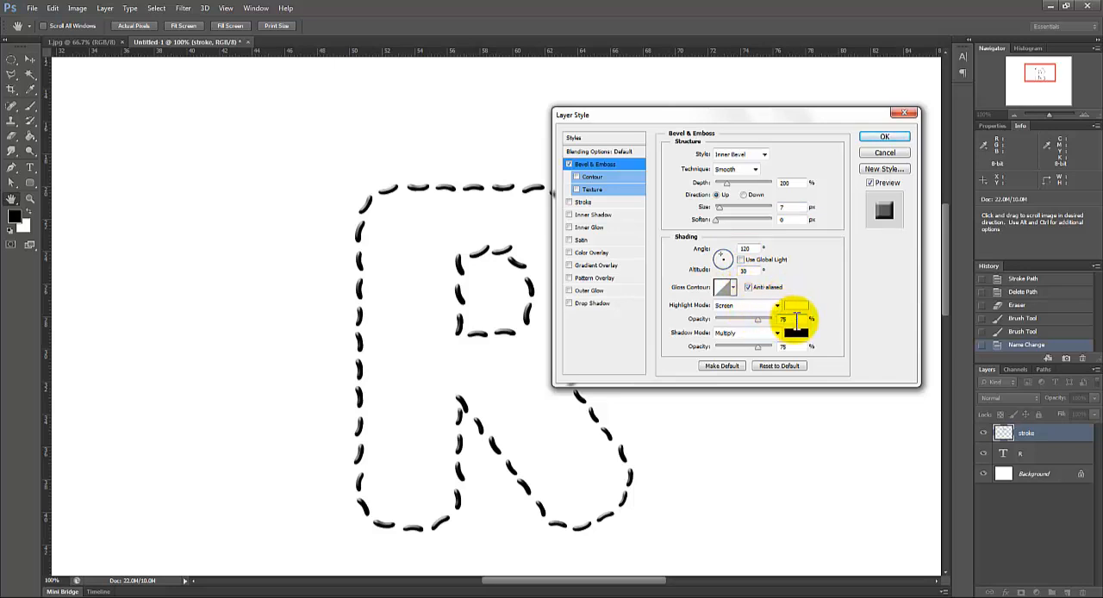
{"action": "left_click_drag", "start_coordinate": [793, 319], "coordinate": [776, 318]}
{"action": "type", "text": "70"}
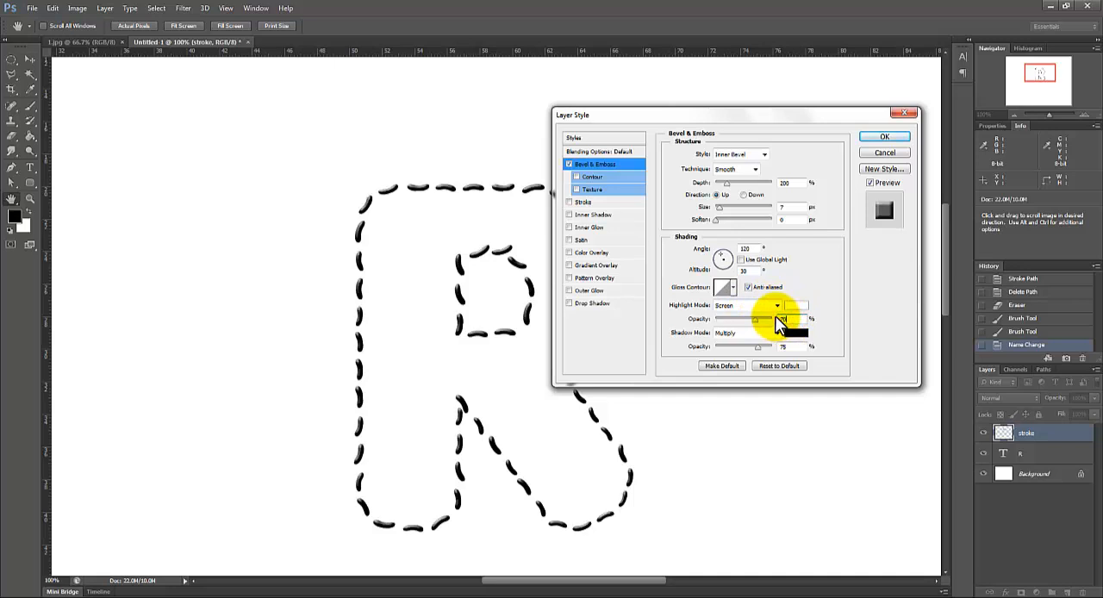
Step: Set the bevel's shadow color to #aeaeae and its shadow opacity to 15%
{"action": "left_click", "coordinate": [796, 333]}
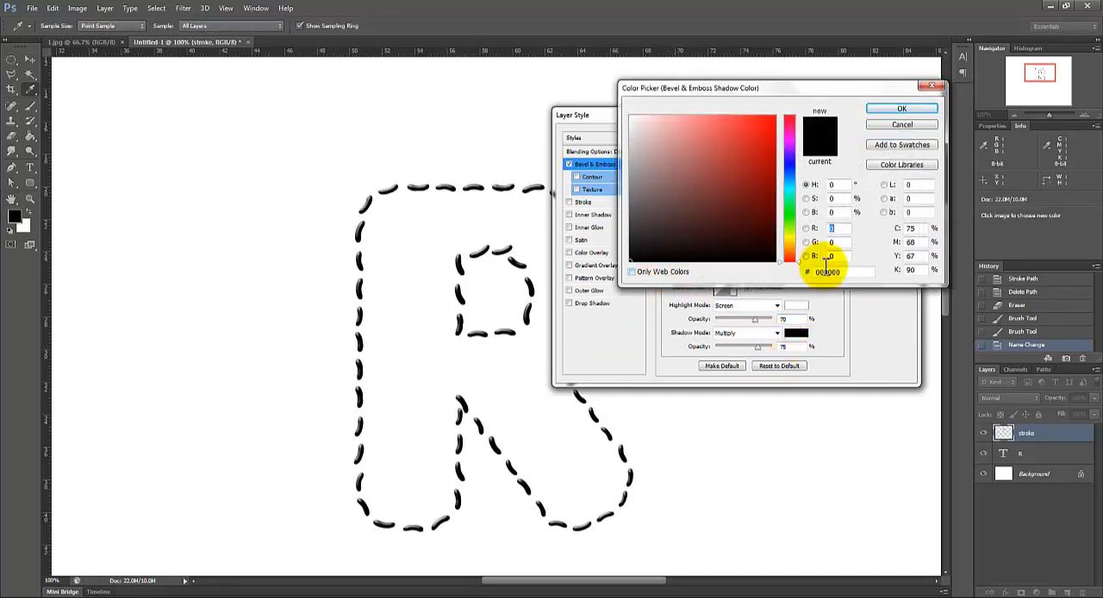
{"action": "double_click", "coordinate": [818, 272]}
{"action": "type", "text": "aea"}
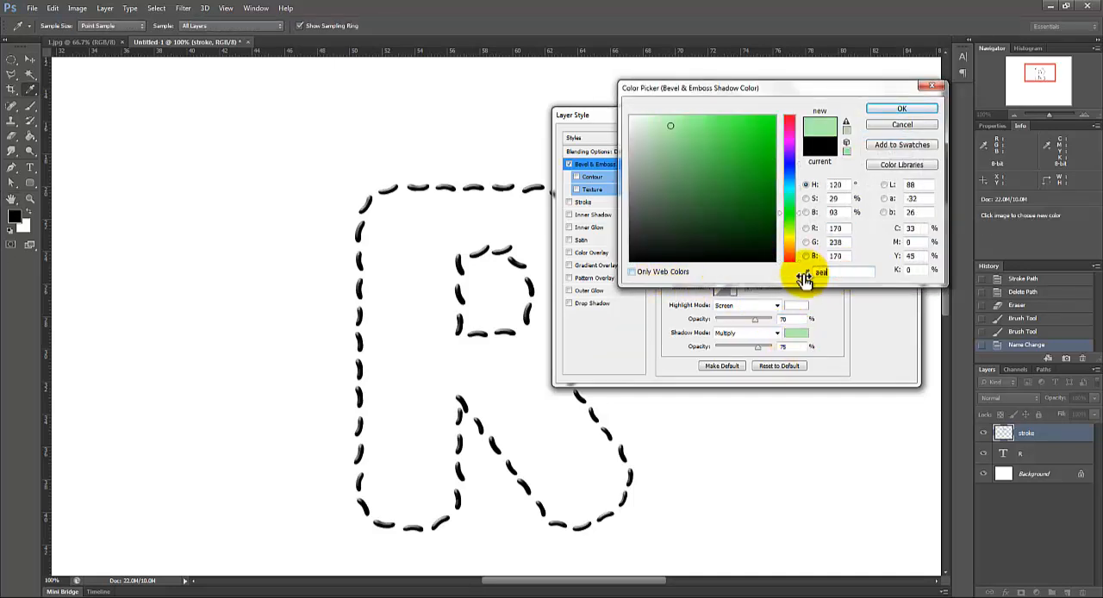
{"action": "type", "text": "eae"}
{"action": "left_click", "coordinate": [902, 109]}
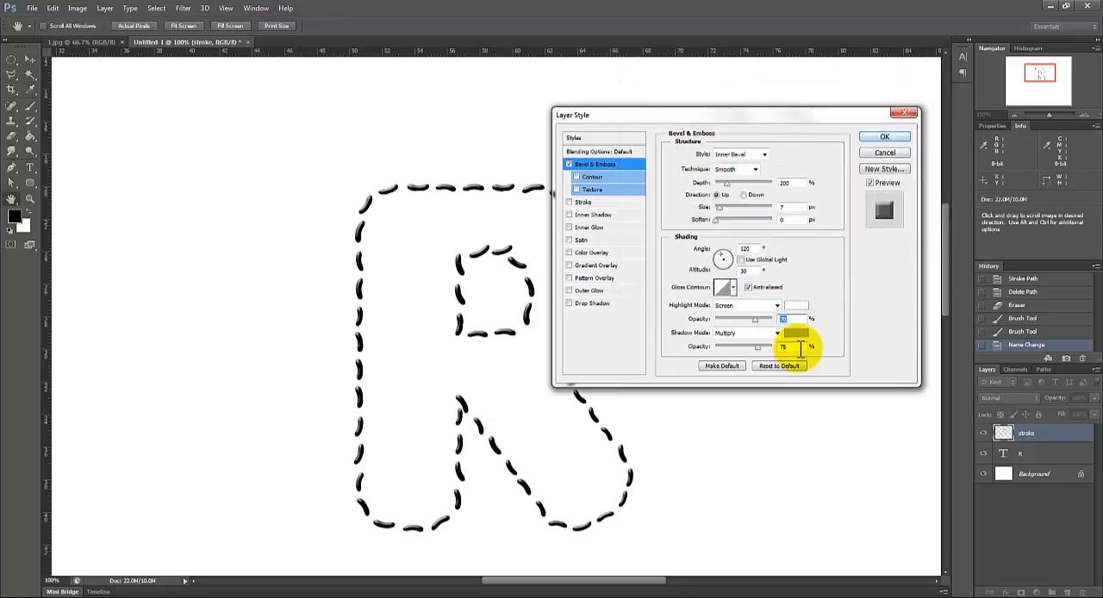
{"action": "double_click", "coordinate": [799, 347]}
{"action": "type", "text": "15"}
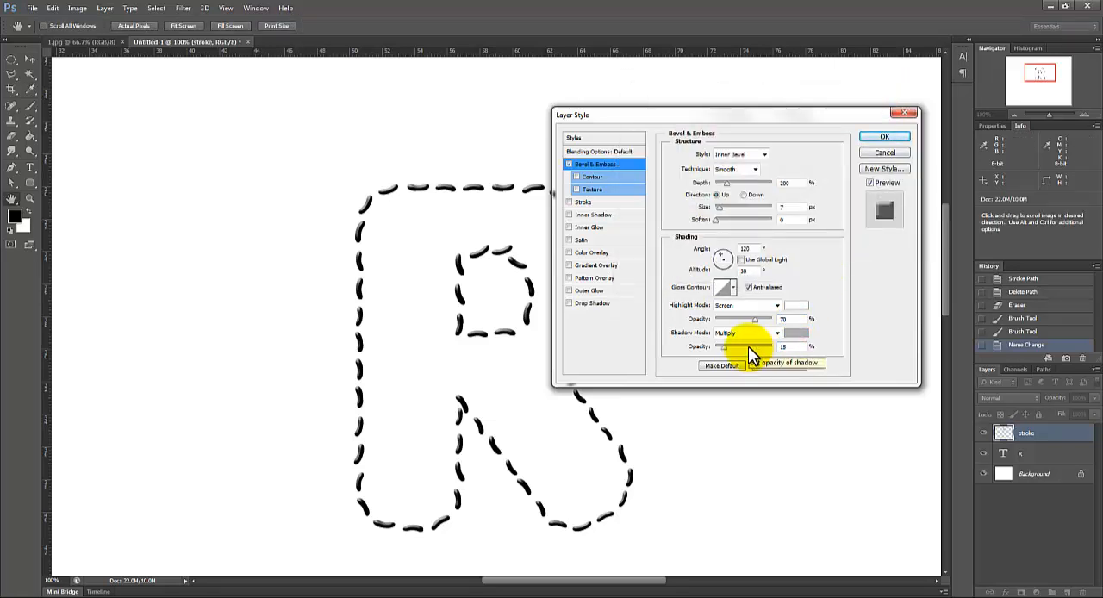
Step: Enable the bevel's Contour option with anti-aliasing and adjust its range
{"action": "left_click", "coordinate": [595, 177]}
{"action": "left_click", "coordinate": [729, 157]}
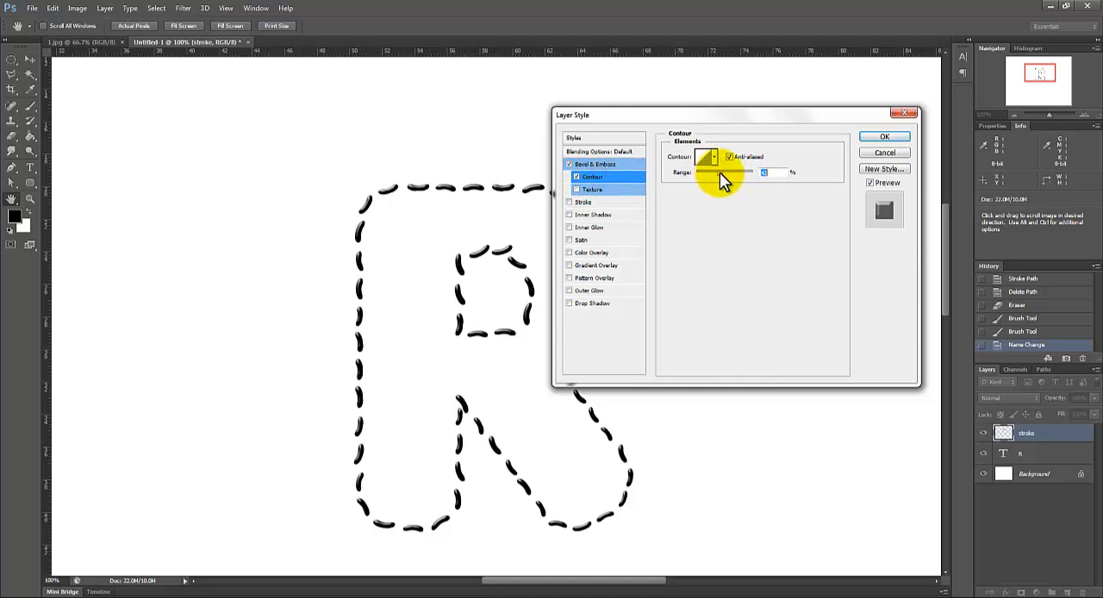
{"action": "left_click_drag", "start_coordinate": [720, 172], "coordinate": [721, 171]}
Step: Enable the bevel's Texture option with a near-white pattern from the pattern library and set its depth to +50%
{"action": "left_click", "coordinate": [592, 189]}
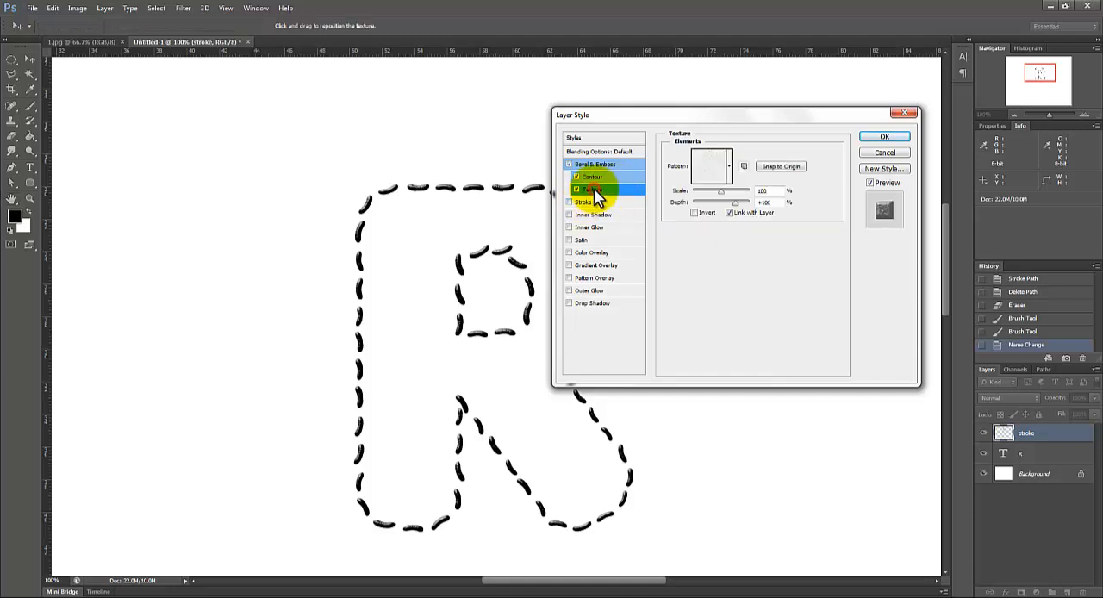
{"action": "left_click", "coordinate": [730, 168]}
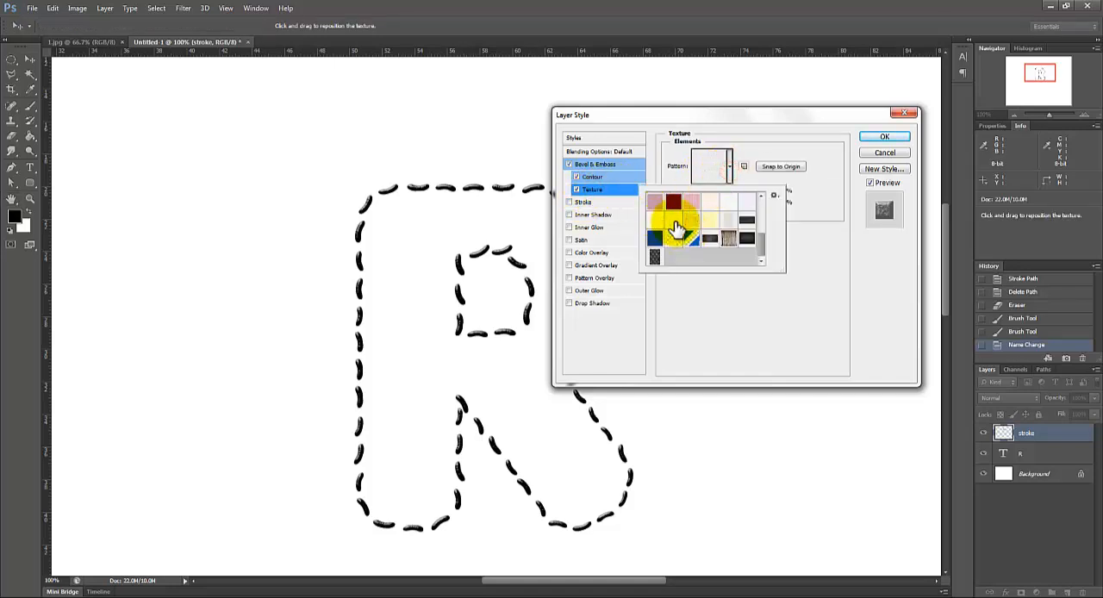
{"action": "left_click_drag", "start_coordinate": [762, 245], "coordinate": [765, 201]}
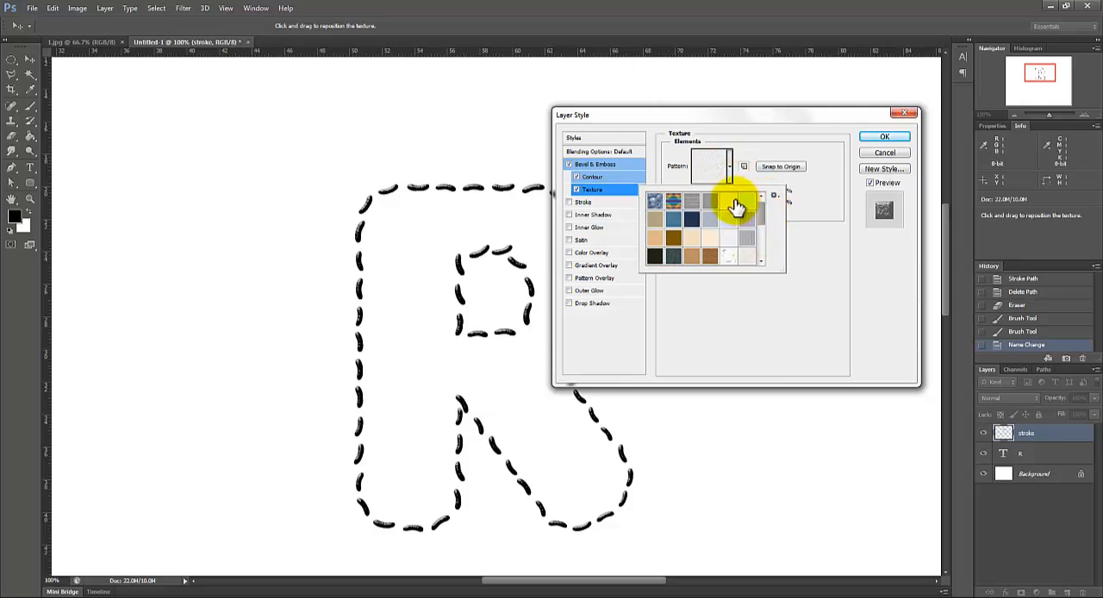
{"action": "left_click_drag", "start_coordinate": [763, 208], "coordinate": [766, 247]}
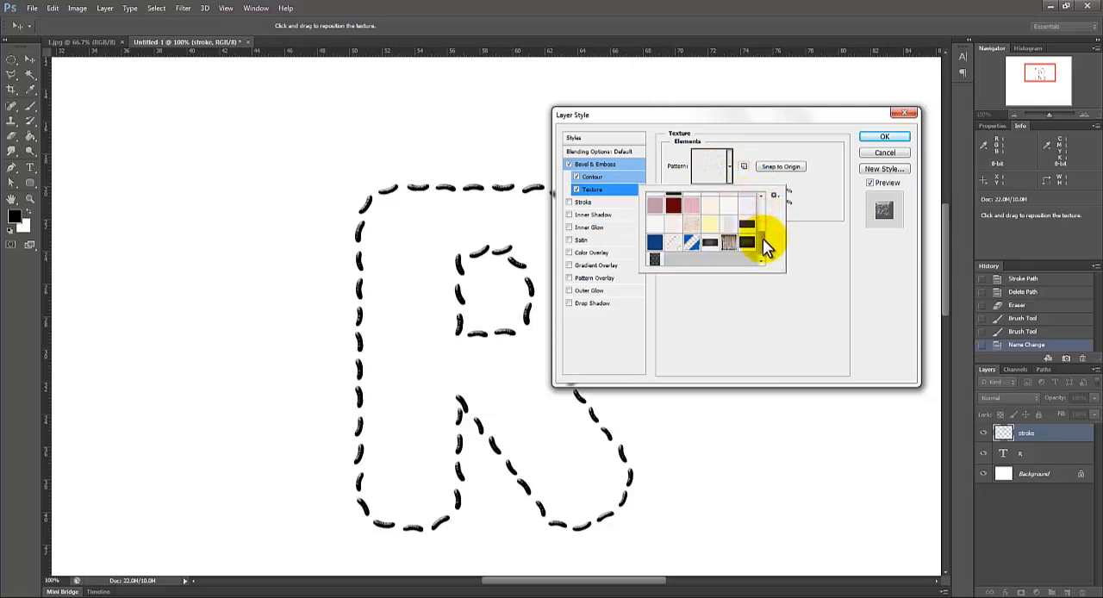
{"action": "left_click", "coordinate": [671, 229]}
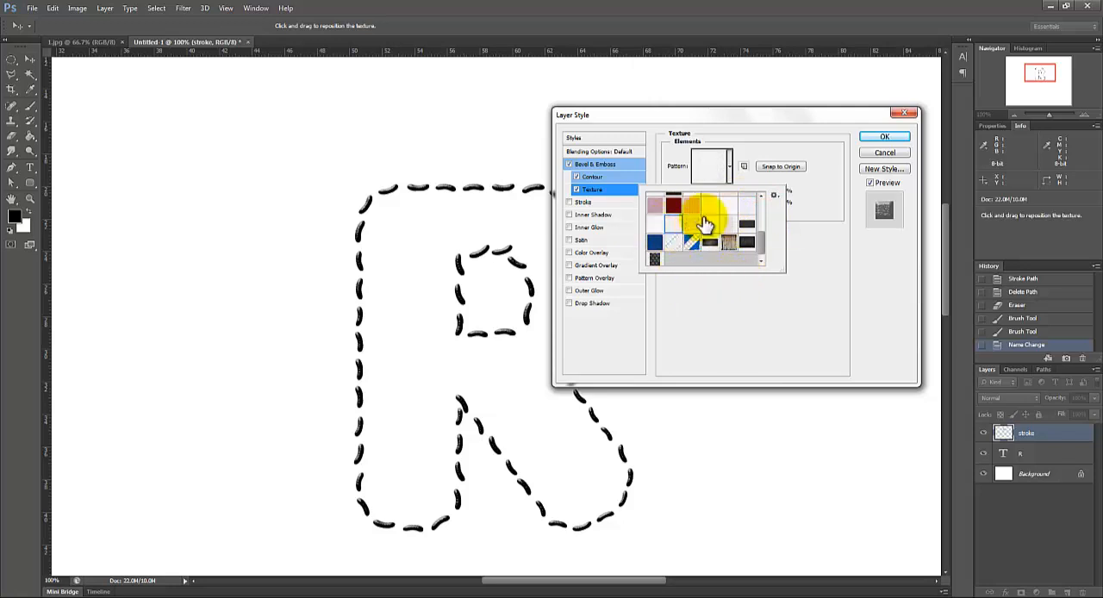
{"action": "left_click", "coordinate": [676, 224]}
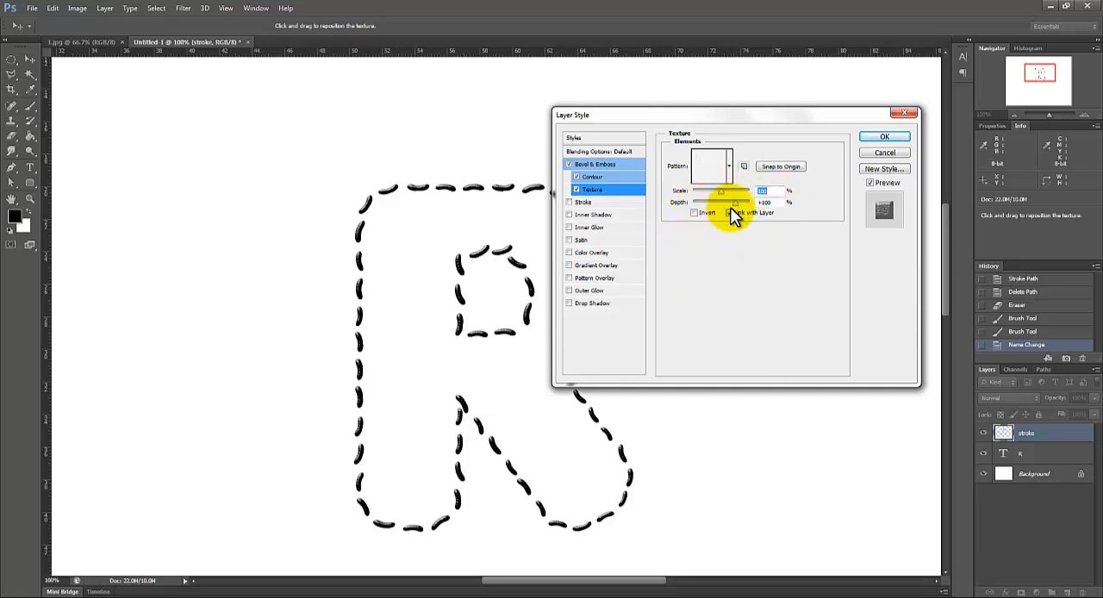
{"action": "left_click", "coordinate": [777, 204]}
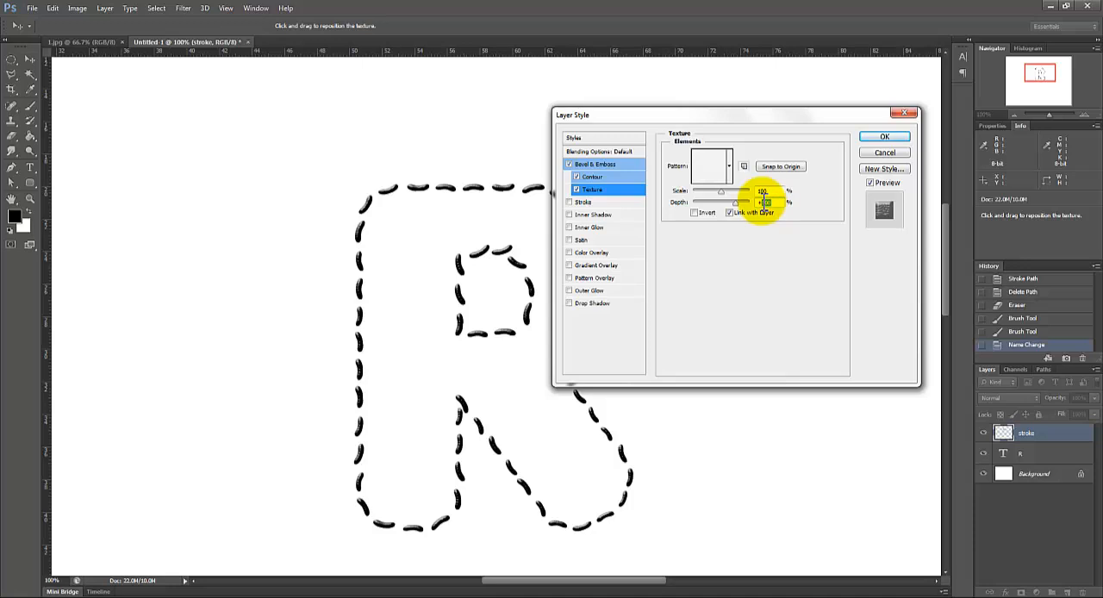
{"action": "type", "text": "50"}
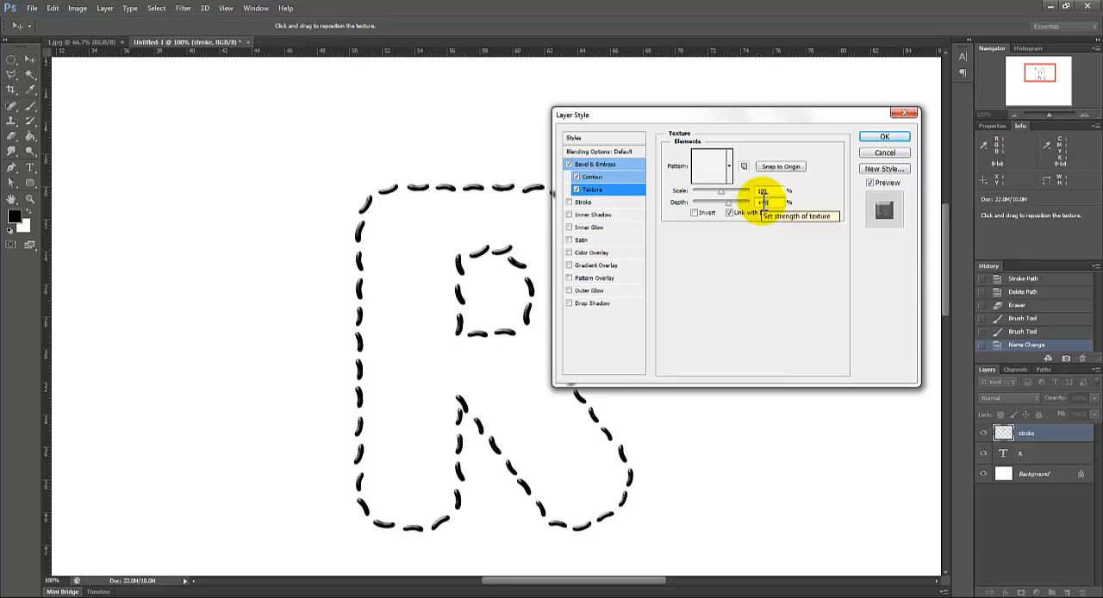
Step: Add an Inner Glow effect with Overlay blend mode and a white glow color
{"action": "left_click", "coordinate": [594, 228]}
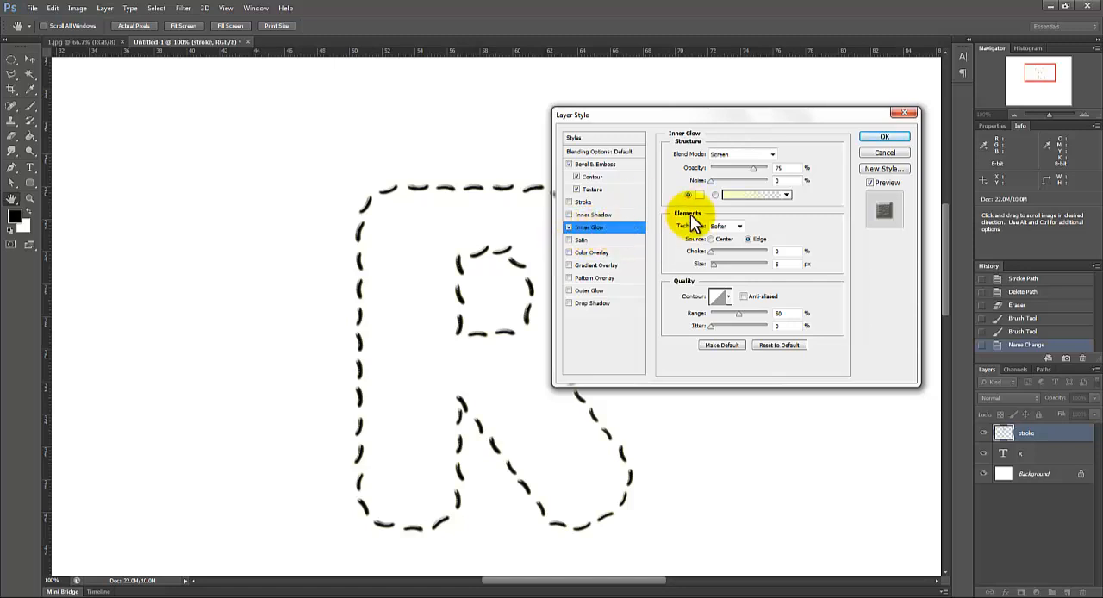
{"action": "left_click", "coordinate": [737, 155]}
{"action": "left_click", "coordinate": [724, 300]}
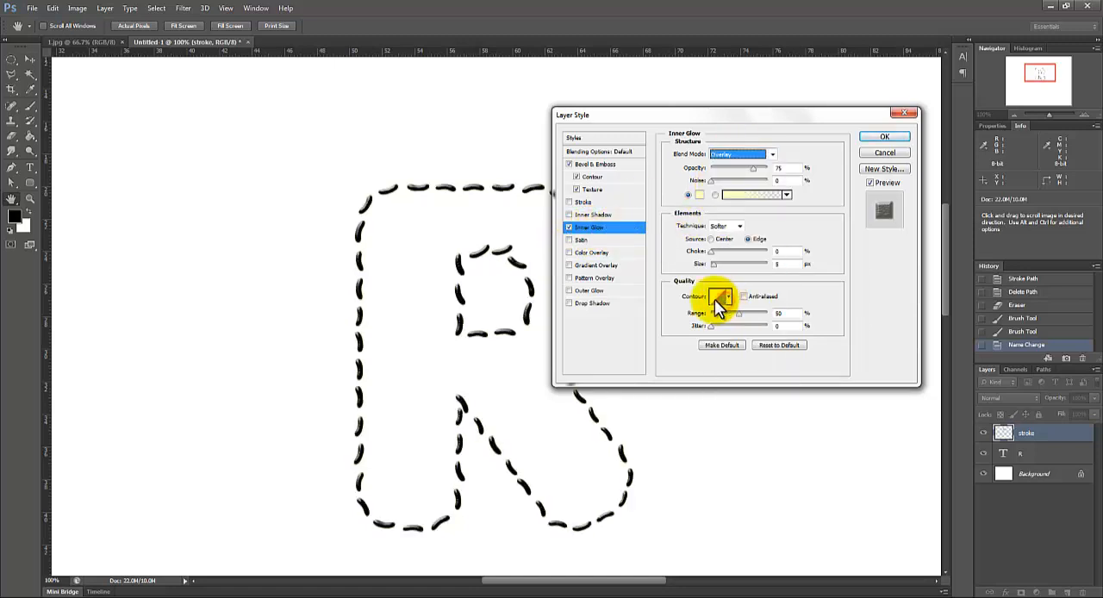
{"action": "left_click", "coordinate": [703, 195]}
{"action": "left_click", "coordinate": [876, 110]}
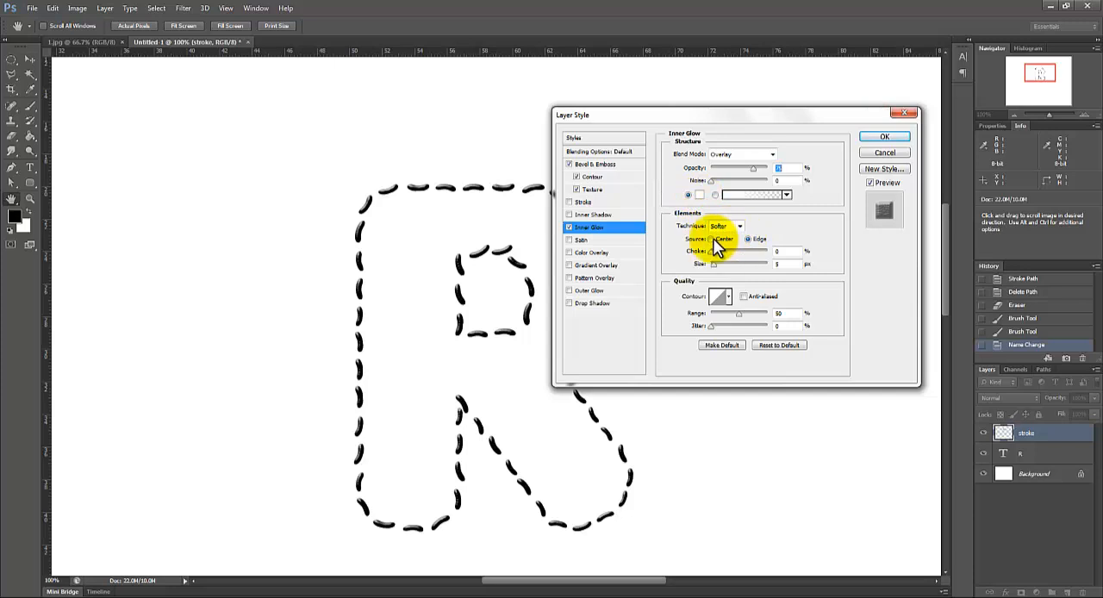
Step: Set the inner glow's technique to Precise, its source to Center and its size to 10 px
{"action": "left_click", "coordinate": [731, 227]}
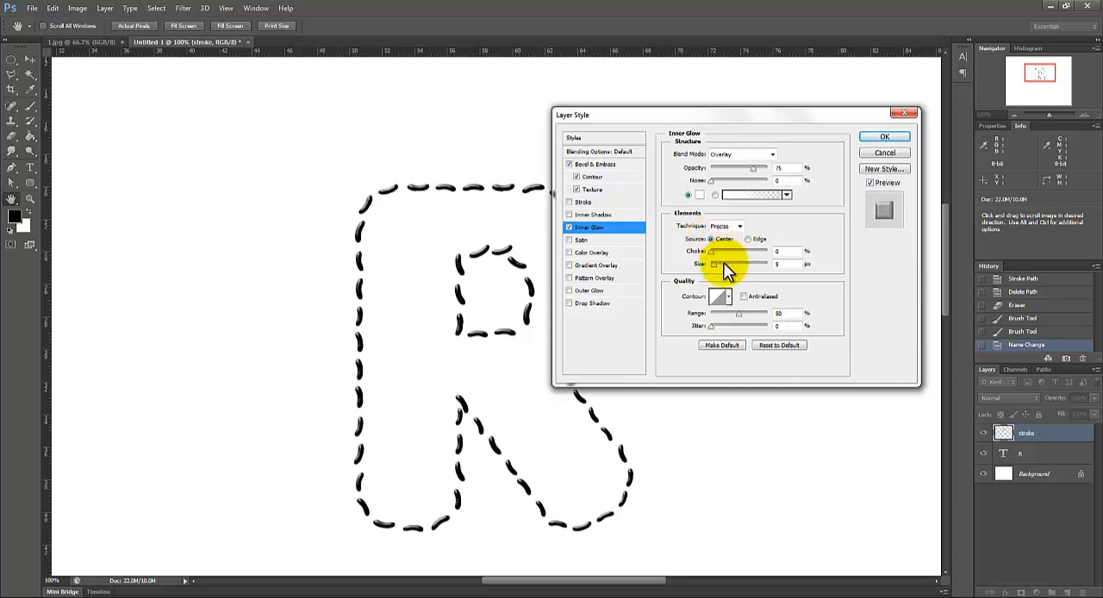
{"action": "left_click_drag", "start_coordinate": [793, 264], "coordinate": [760, 264]}
{"action": "type", "text": "10"}
Step: Add a Color Overlay effect to the beans with the olive green color #88ab1d
{"action": "left_click", "coordinate": [598, 252]}
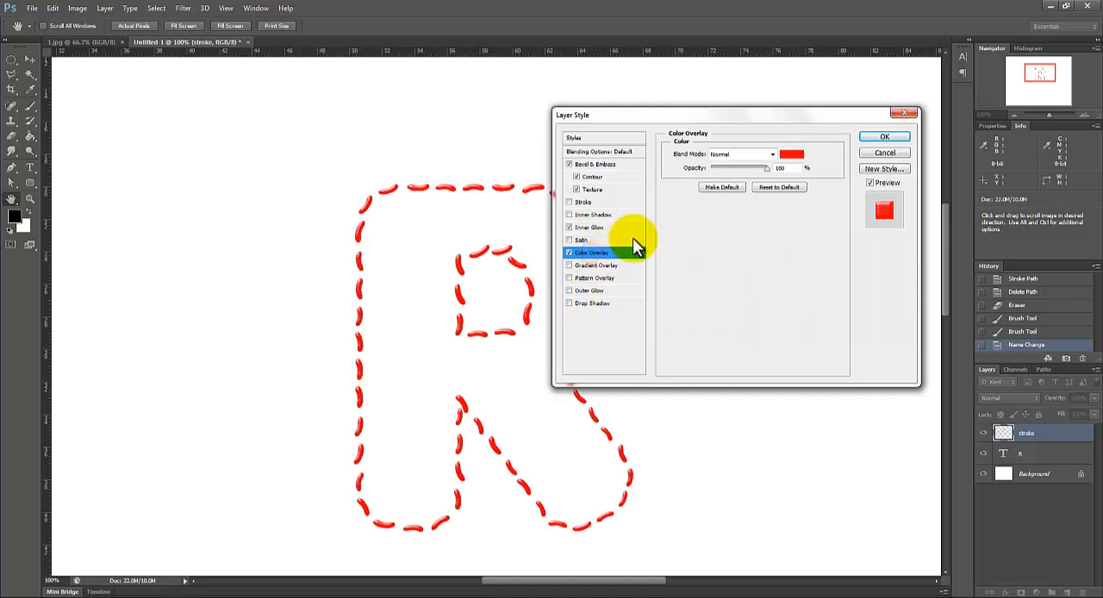
{"action": "left_click", "coordinate": [792, 156]}
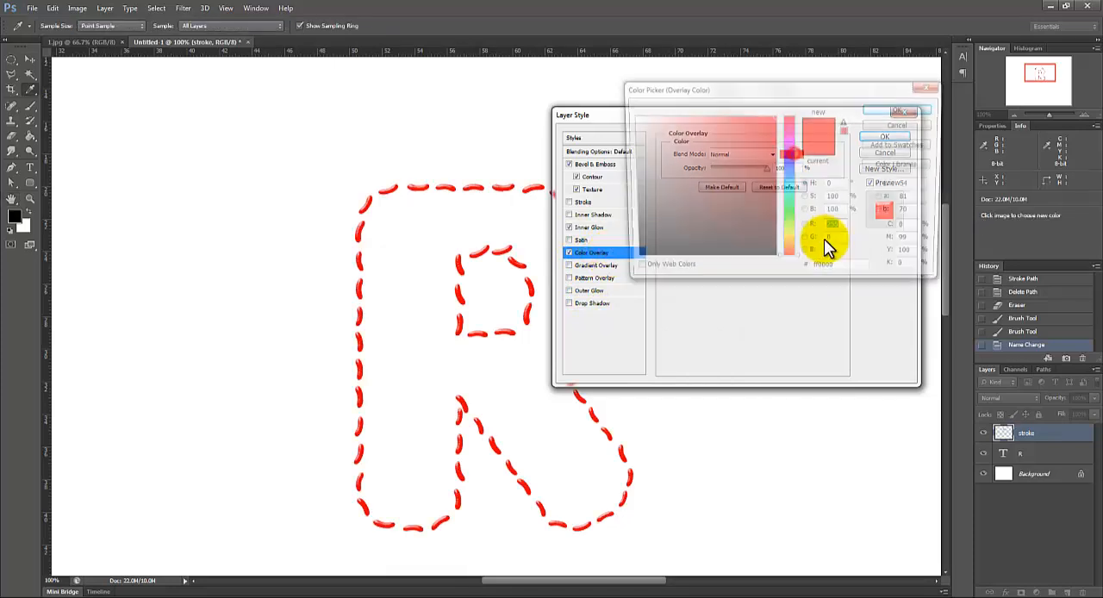
{"action": "left_click", "coordinate": [789, 229]}
{"action": "left_click_drag", "start_coordinate": [758, 170], "coordinate": [747, 153]}
{"action": "left_click", "coordinate": [757, 158]}
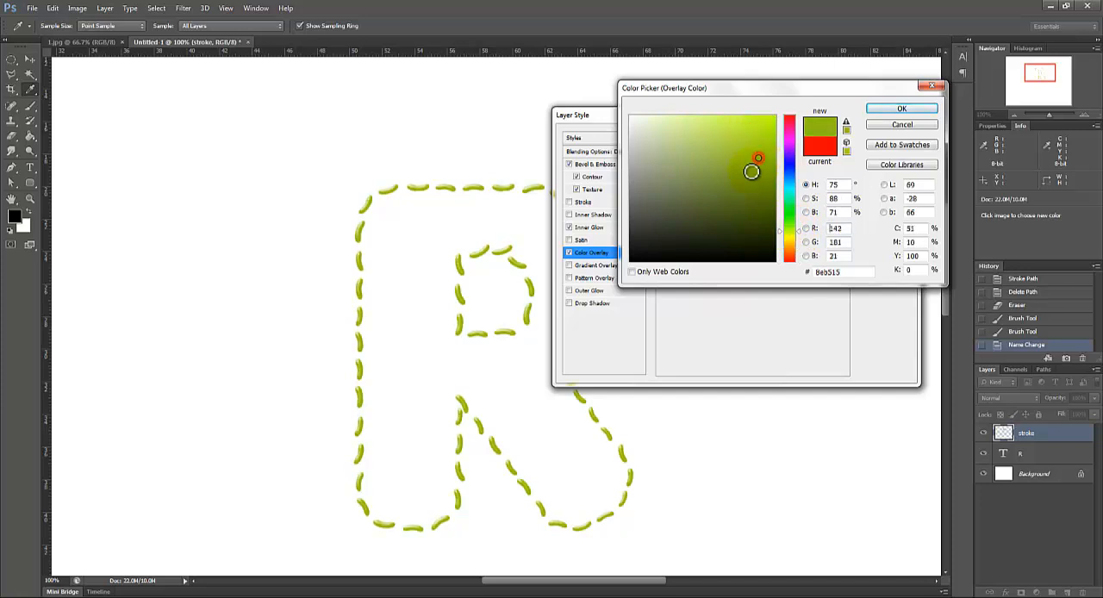
{"action": "left_click", "coordinate": [754, 176]}
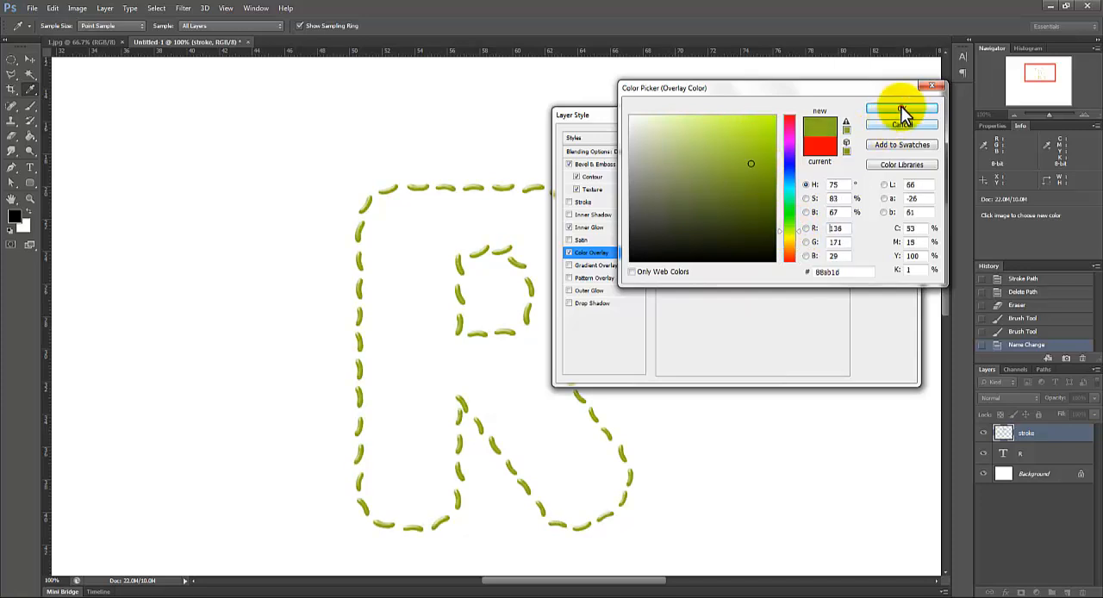
{"action": "left_click", "coordinate": [901, 108]}
Step: Add a Drop Shadow with 18% opacity, 10 px size and Use Global Light off, and apply the layer style
{"action": "left_click", "coordinate": [595, 304]}
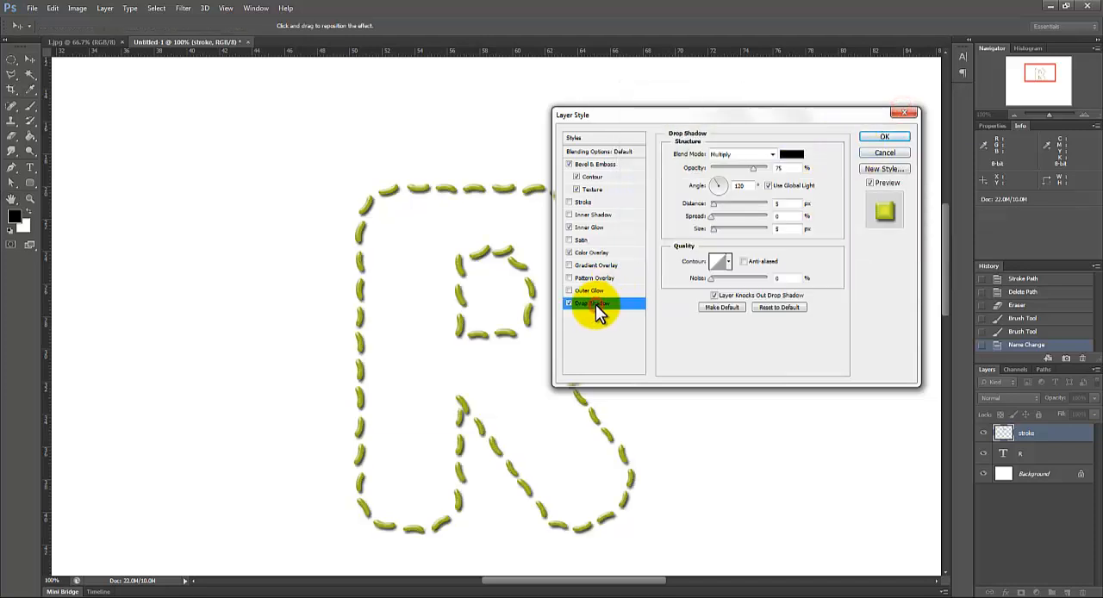
{"action": "left_click_drag", "start_coordinate": [753, 170], "coordinate": [722, 169]}
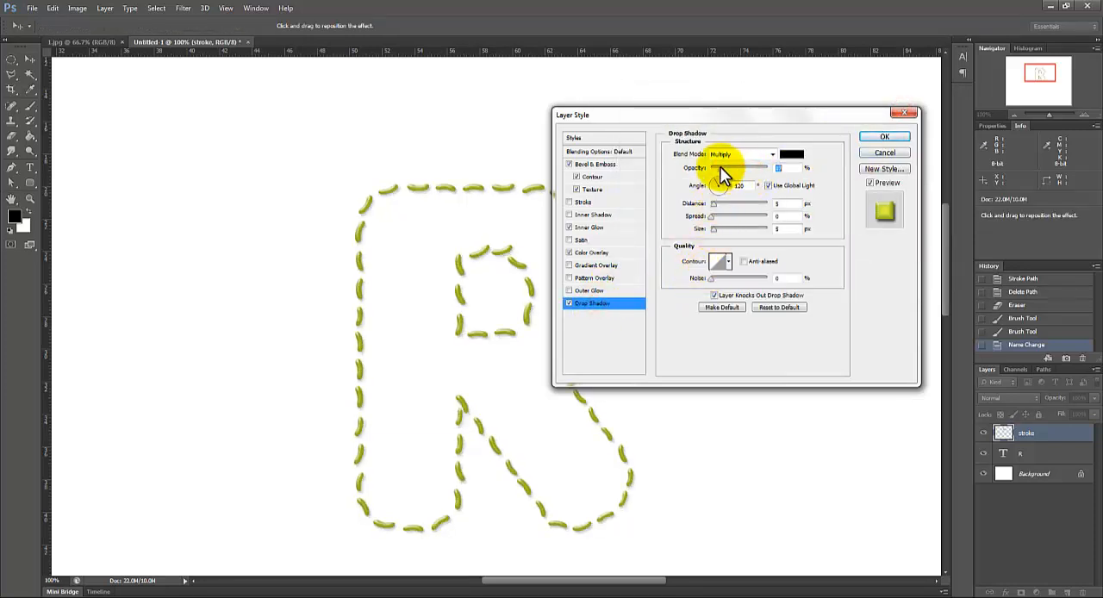
{"action": "left_click", "coordinate": [715, 230]}
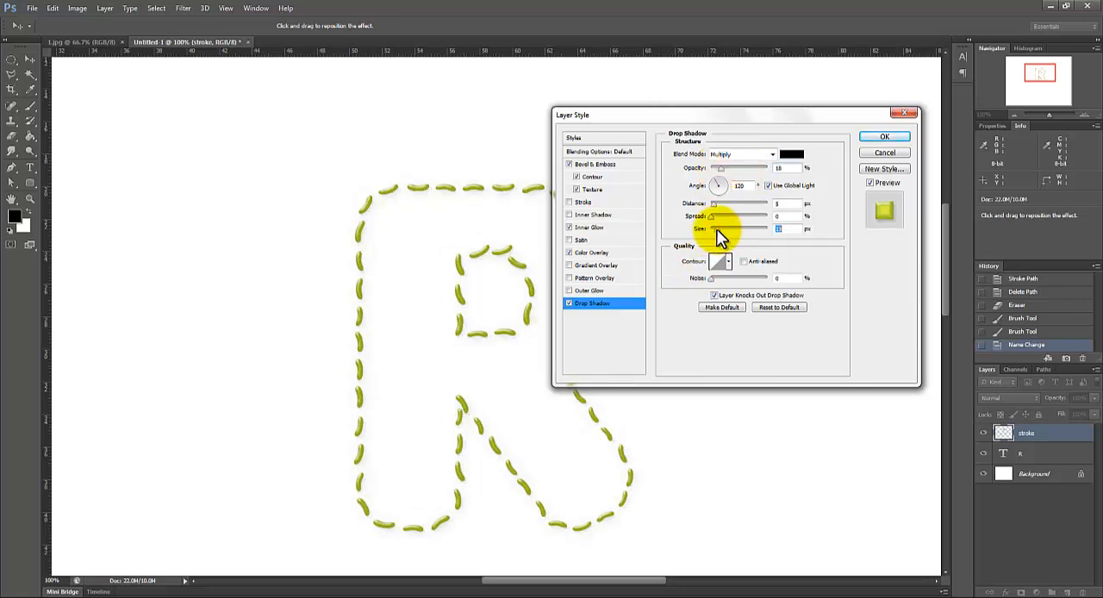
{"action": "type", "text": "10"}
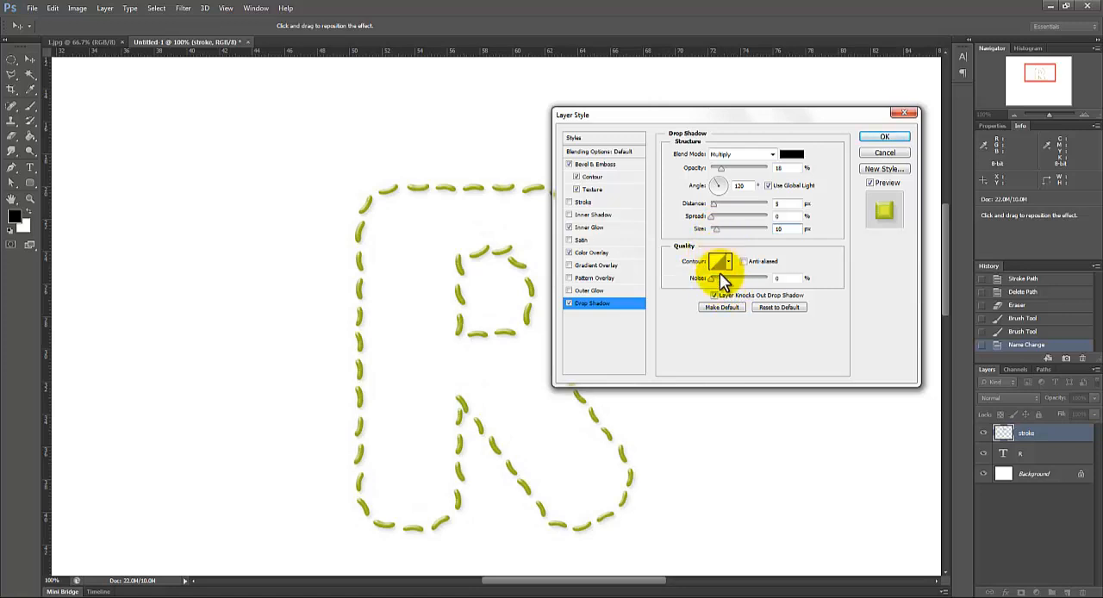
{"action": "left_click", "coordinate": [768, 187]}
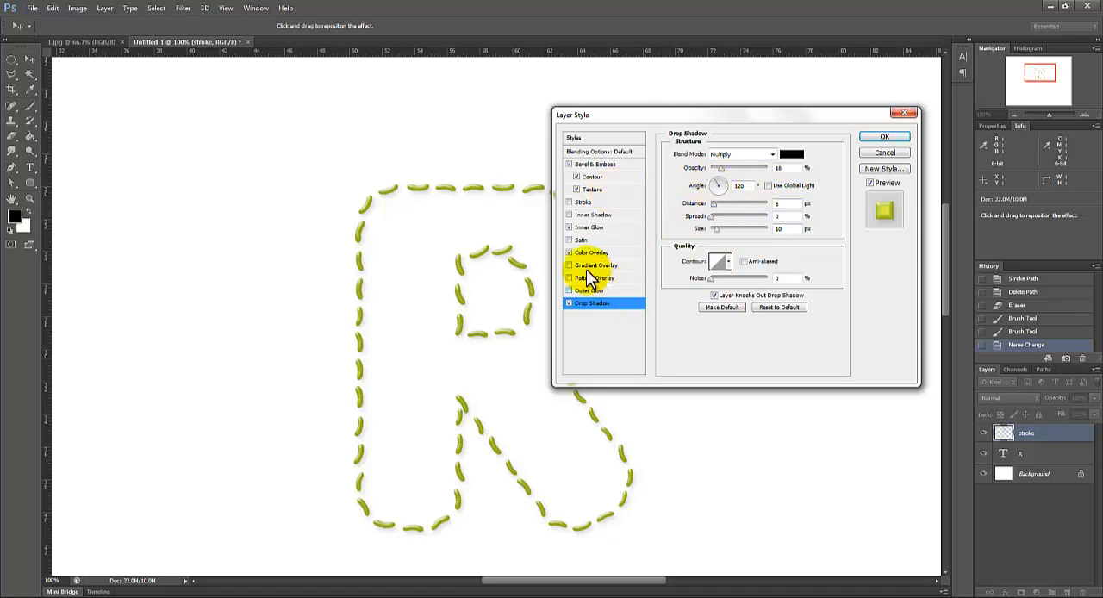
{"action": "left_click", "coordinate": [888, 138]}
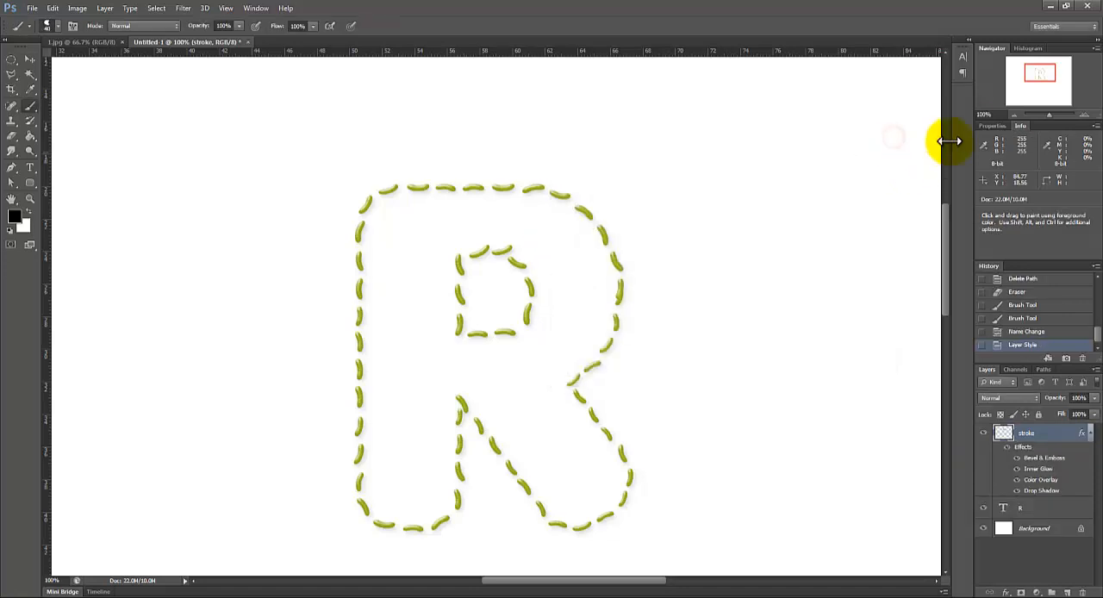
Step: Lighten the stroke layer's Color Overlay to the brighter green #a2ca28 and apply the layer style
{"action": "left_click", "coordinate": [1016, 113]}
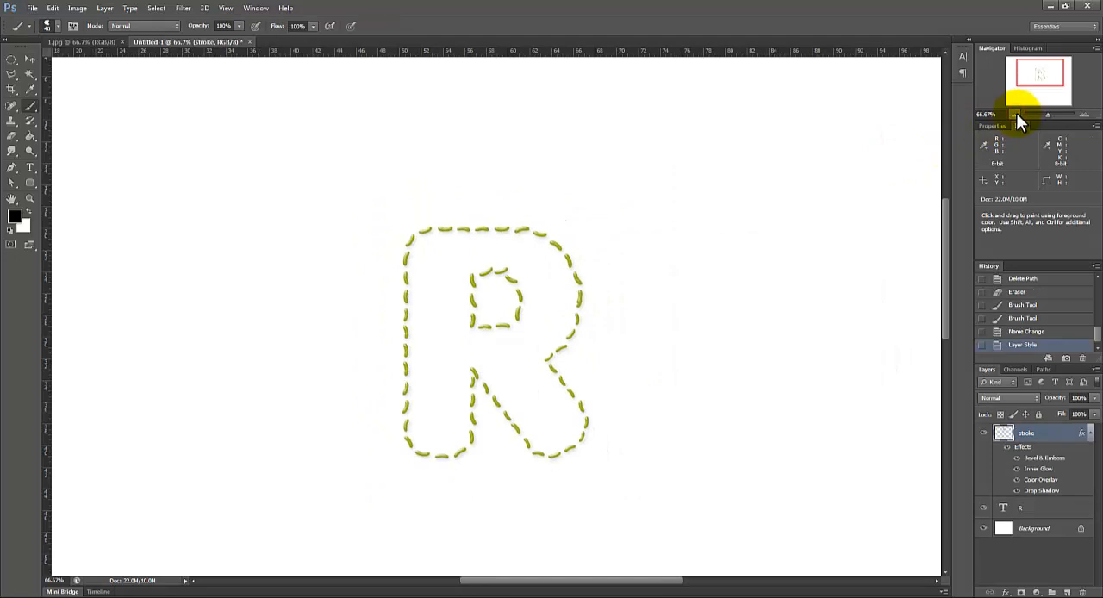
{"action": "left_click", "coordinate": [1082, 114]}
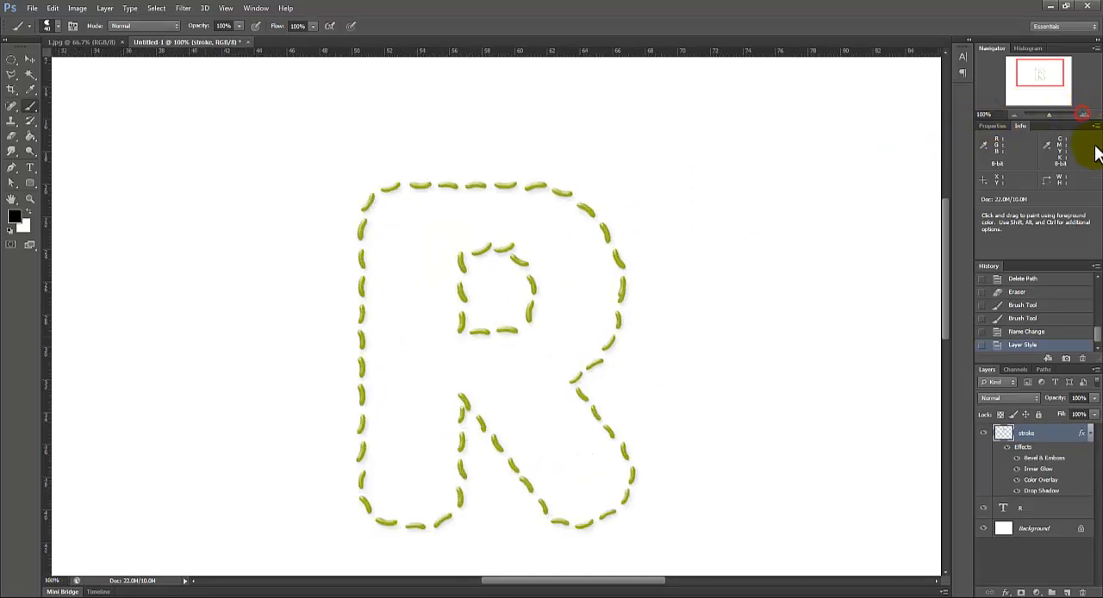
{"action": "double_click", "coordinate": [1053, 440]}
{"action": "left_click", "coordinate": [617, 252]}
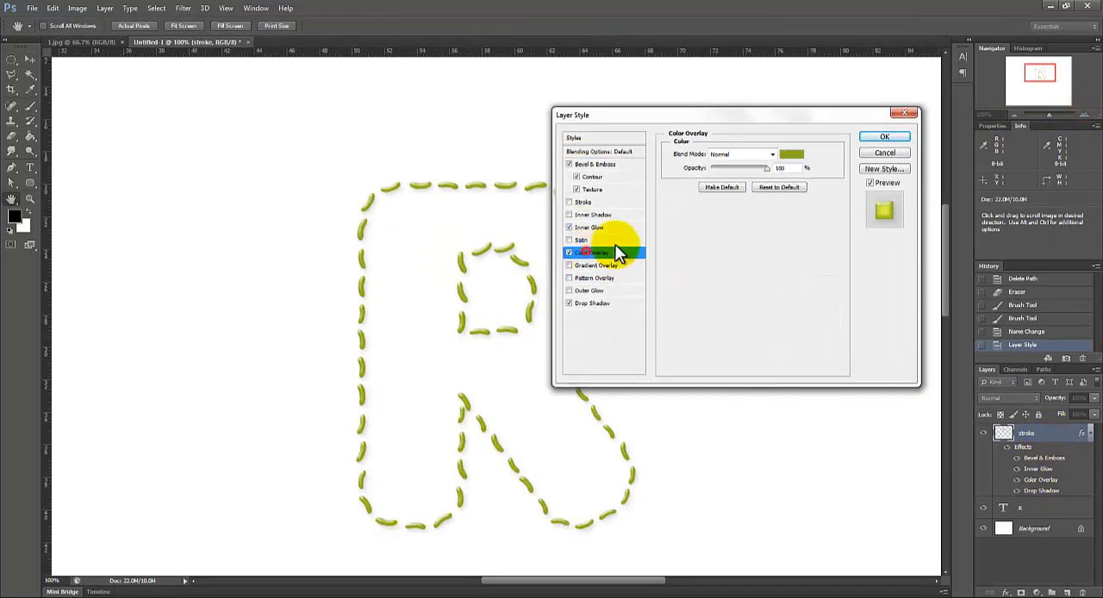
{"action": "left_click", "coordinate": [790, 157]}
{"action": "left_click_drag", "start_coordinate": [746, 177], "coordinate": [752, 146]}
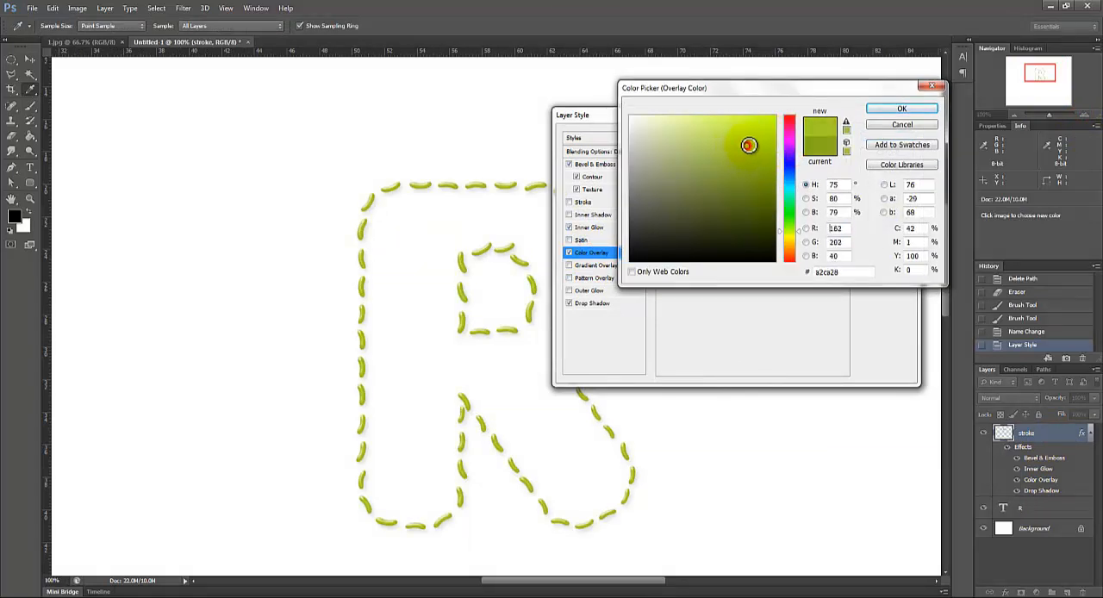
{"action": "left_click", "coordinate": [900, 110]}
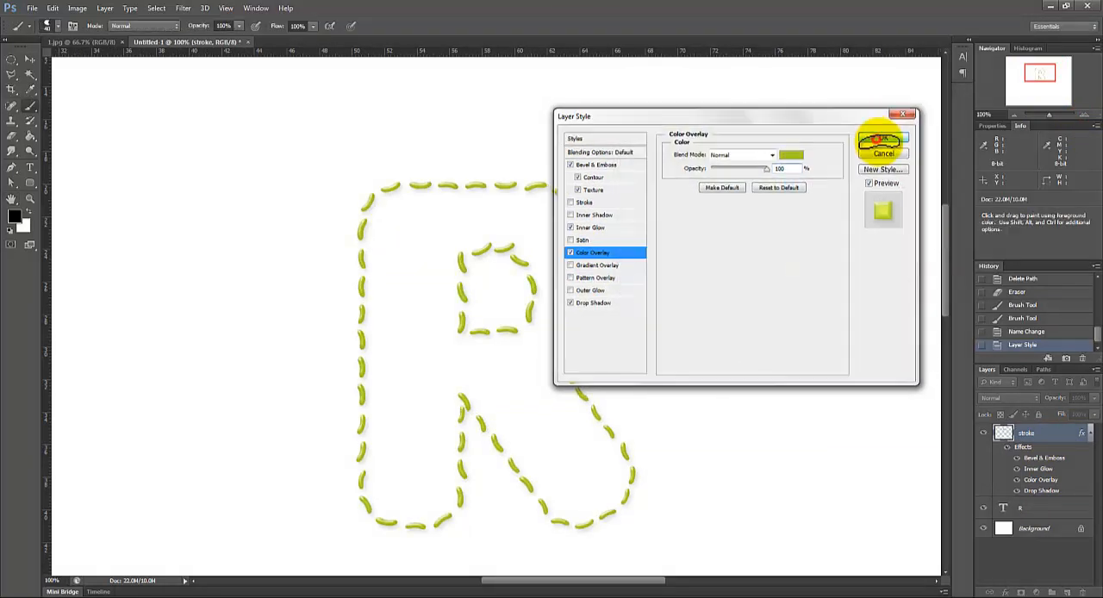
{"action": "left_click", "coordinate": [880, 138]}
Step: Copy the layer style of the stroke layer
{"action": "left_click", "coordinate": [1013, 116]}
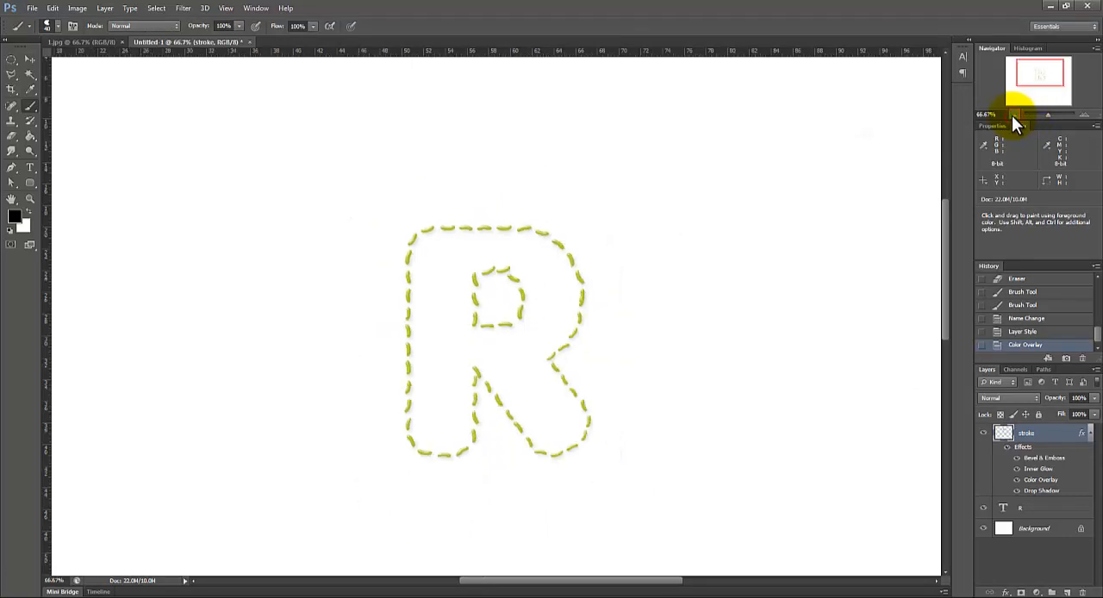
{"action": "left_click", "coordinate": [1085, 116]}
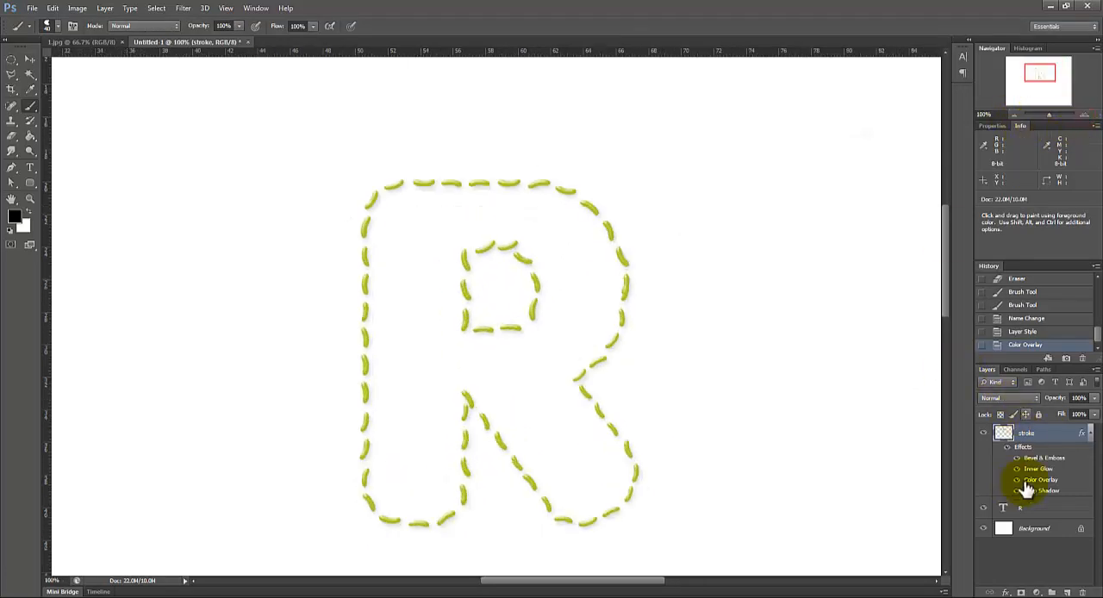
{"action": "right_click", "coordinate": [1055, 438]}
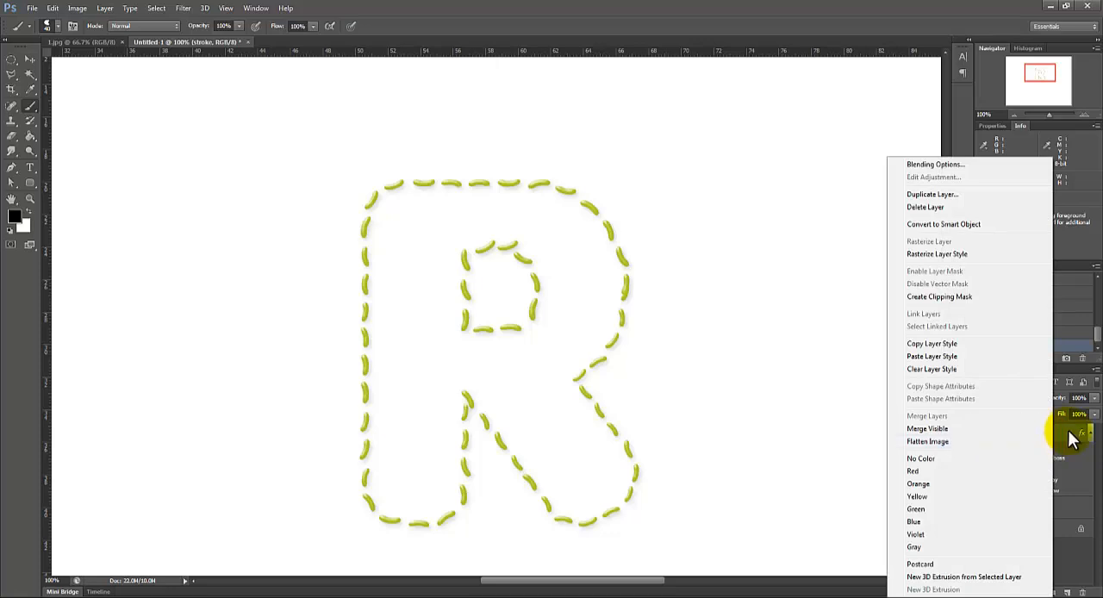
{"action": "left_click", "coordinate": [932, 345]}
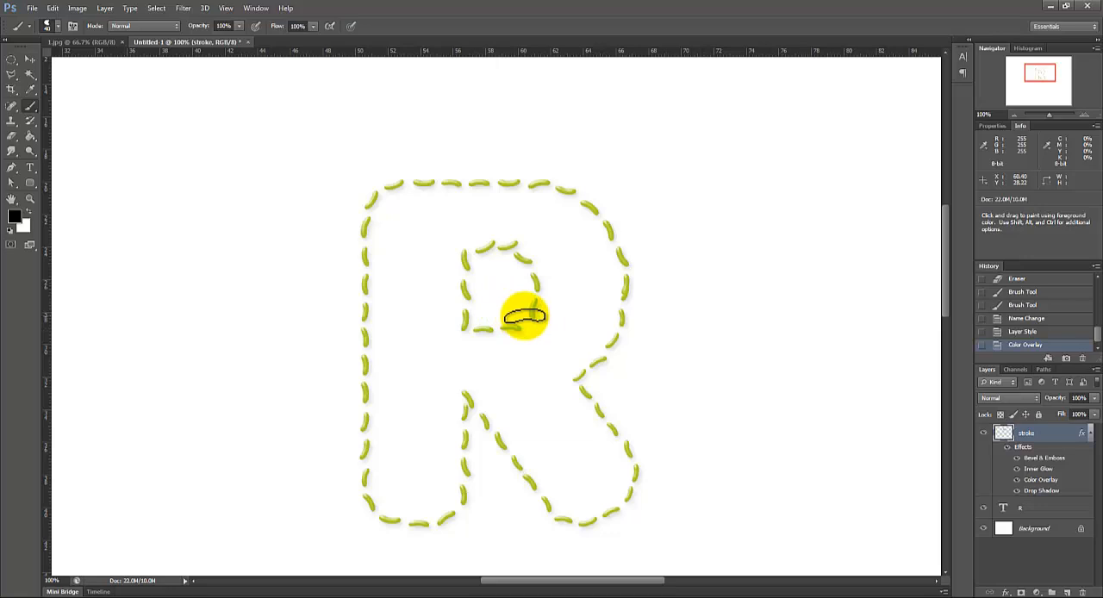
{"action": "left_click", "coordinate": [316, 597]}
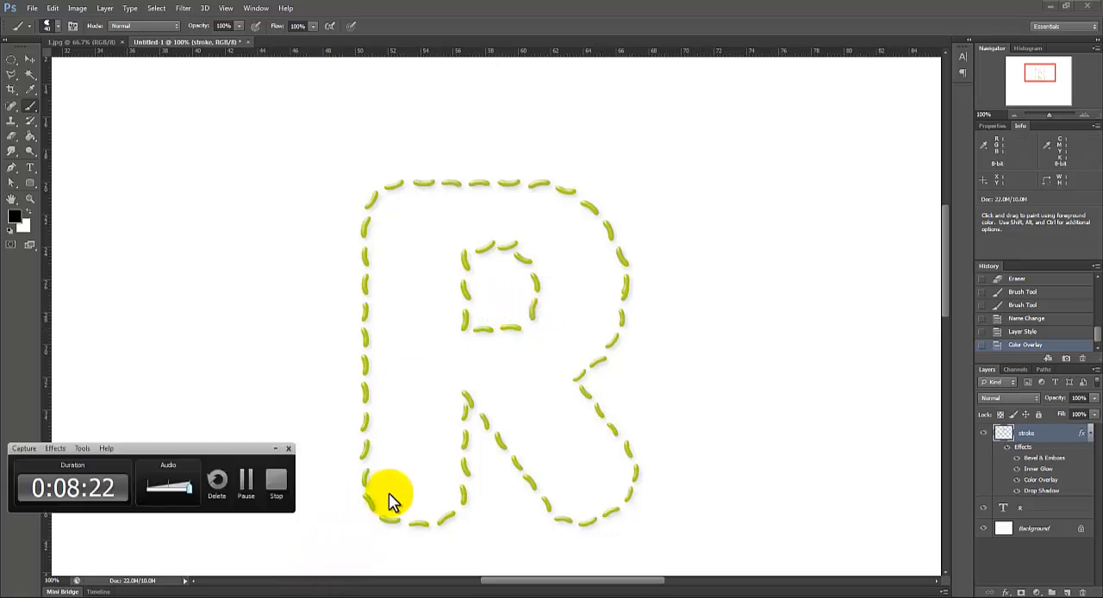
{"action": "left_click", "coordinate": [243, 486]}
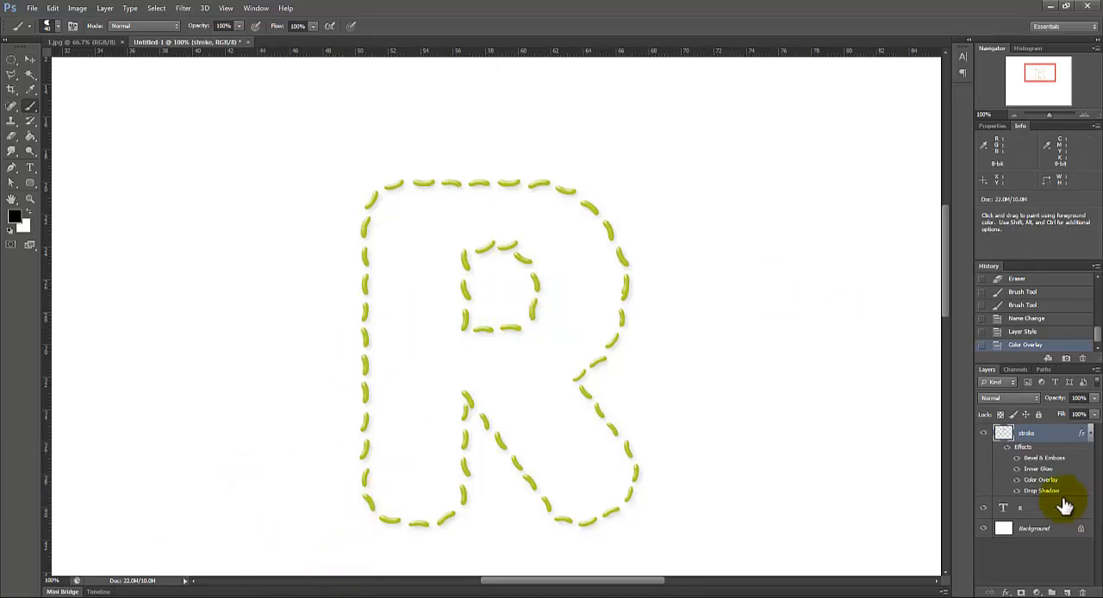
Step: Copy the stroke layer's style again and add a new layer named pink directly beneath the stroke layer
{"action": "right_click", "coordinate": [1054, 435]}
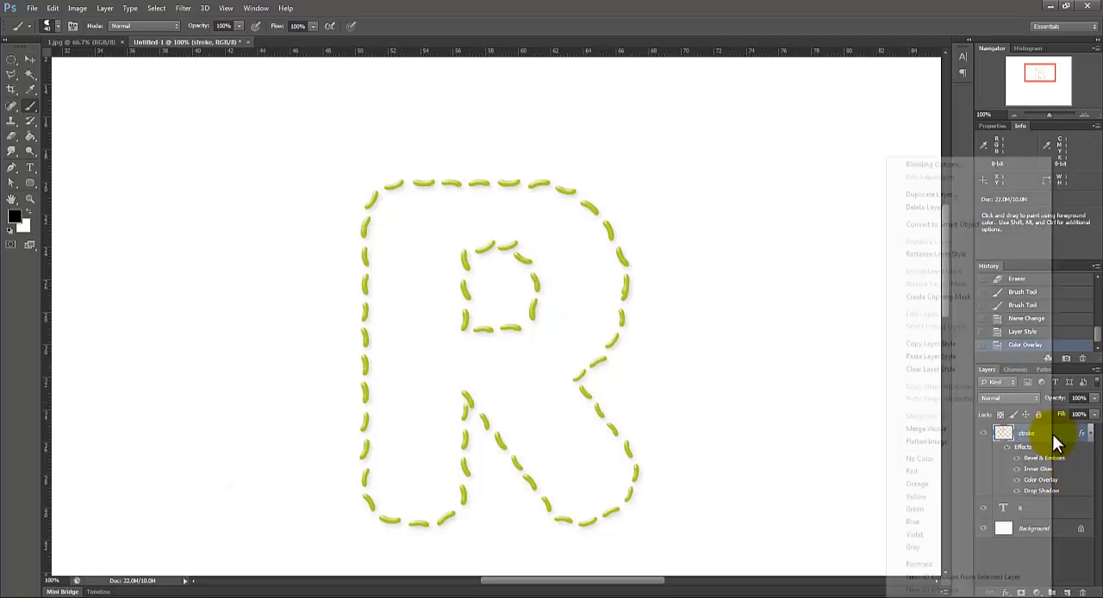
{"action": "left_click", "coordinate": [923, 347]}
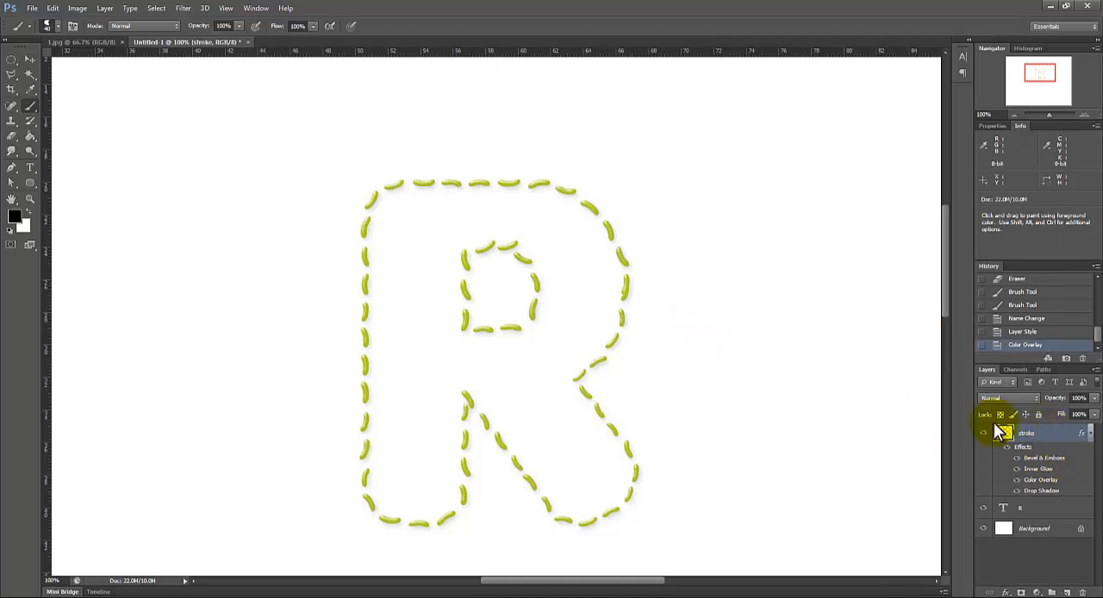
{"action": "left_click", "coordinate": [1067, 593]}
{"action": "left_click_drag", "start_coordinate": [1038, 434], "coordinate": [1049, 515]}
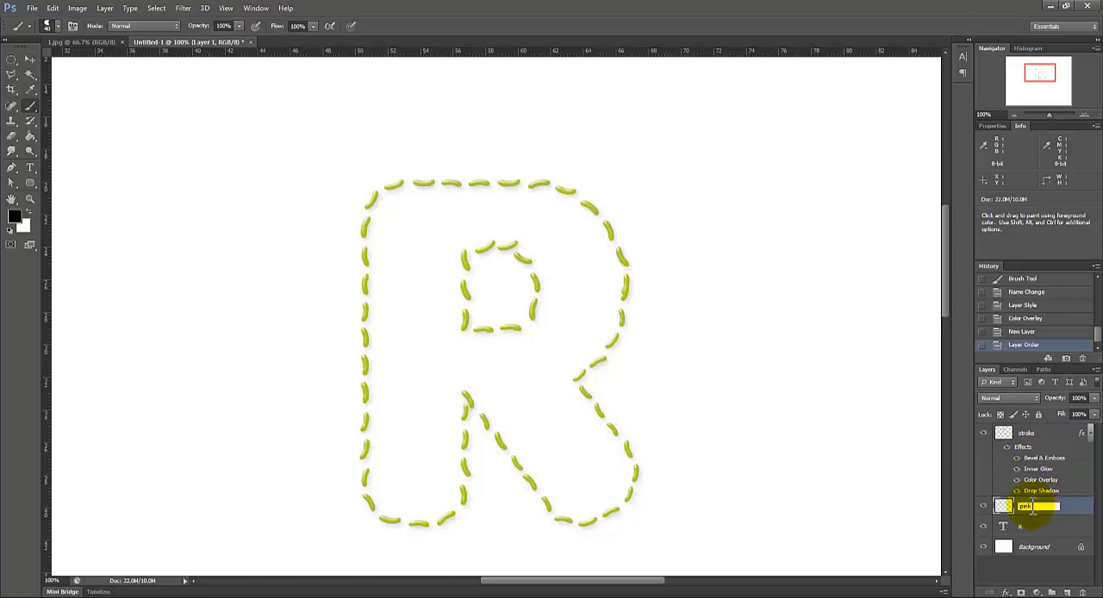
{"action": "key", "text": "Return"}
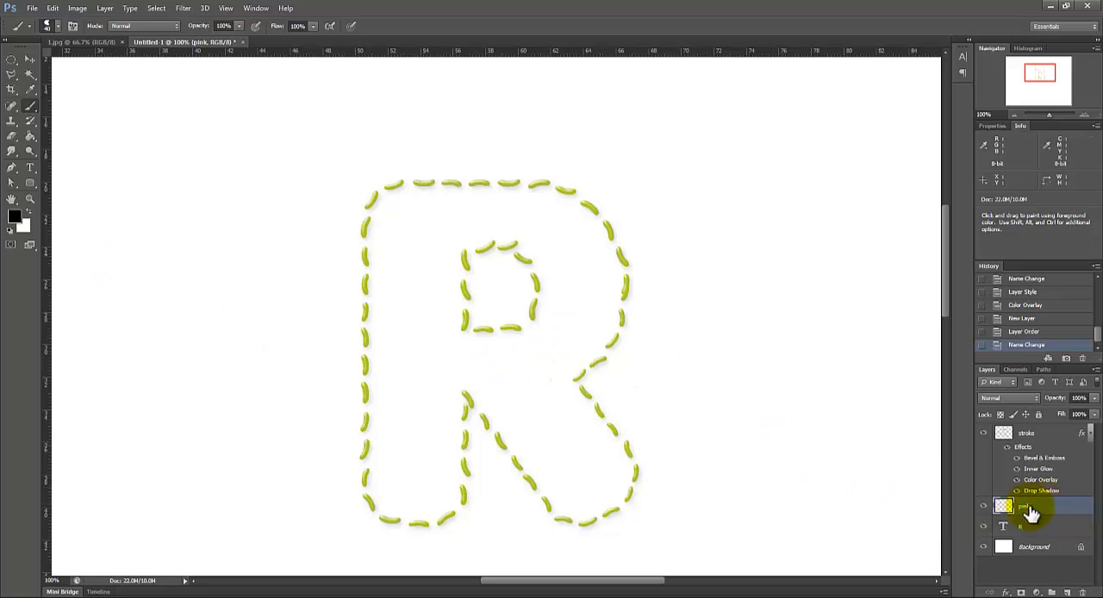
Step: Paste the copied layer style onto the pink layer
{"action": "right_click", "coordinate": [1034, 511]}
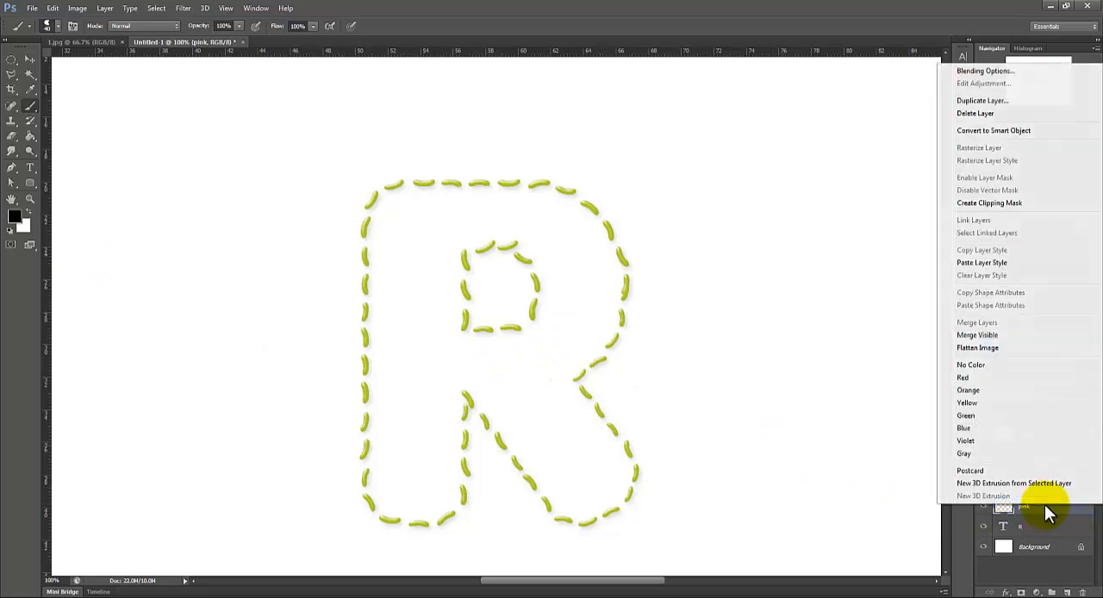
{"action": "left_click", "coordinate": [969, 262]}
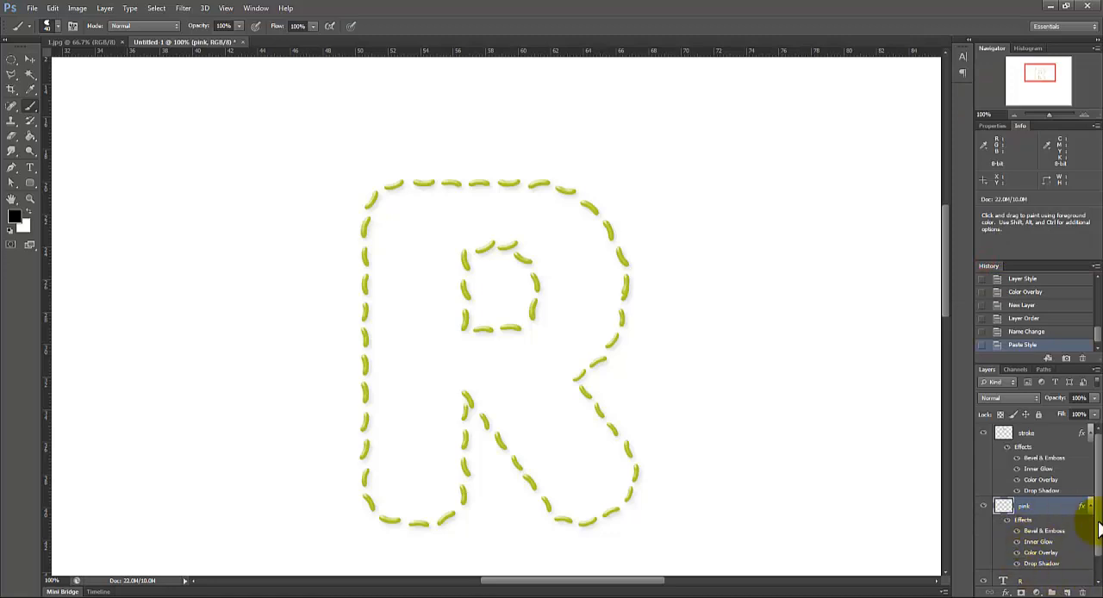
{"action": "scroll", "coordinate": [1099, 530], "scroll_direction": "down", "scroll_amount": 2}
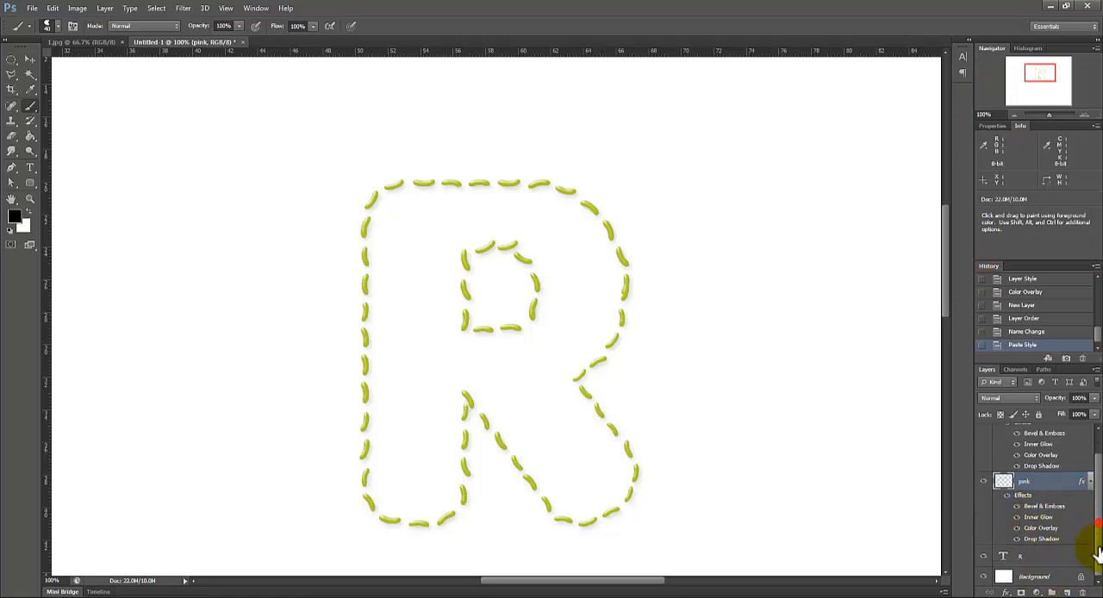
Step: Change the pink layer's Color Overlay to a bright pink and apply the layer style
{"action": "double_click", "coordinate": [1045, 488]}
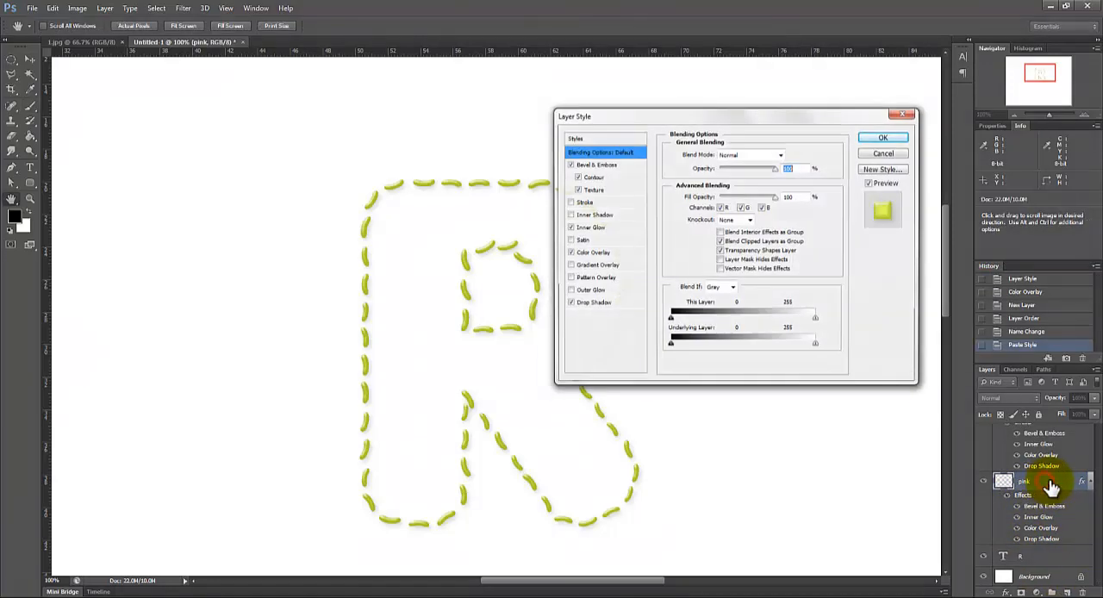
{"action": "left_click", "coordinate": [583, 252]}
{"action": "left_click", "coordinate": [790, 154]}
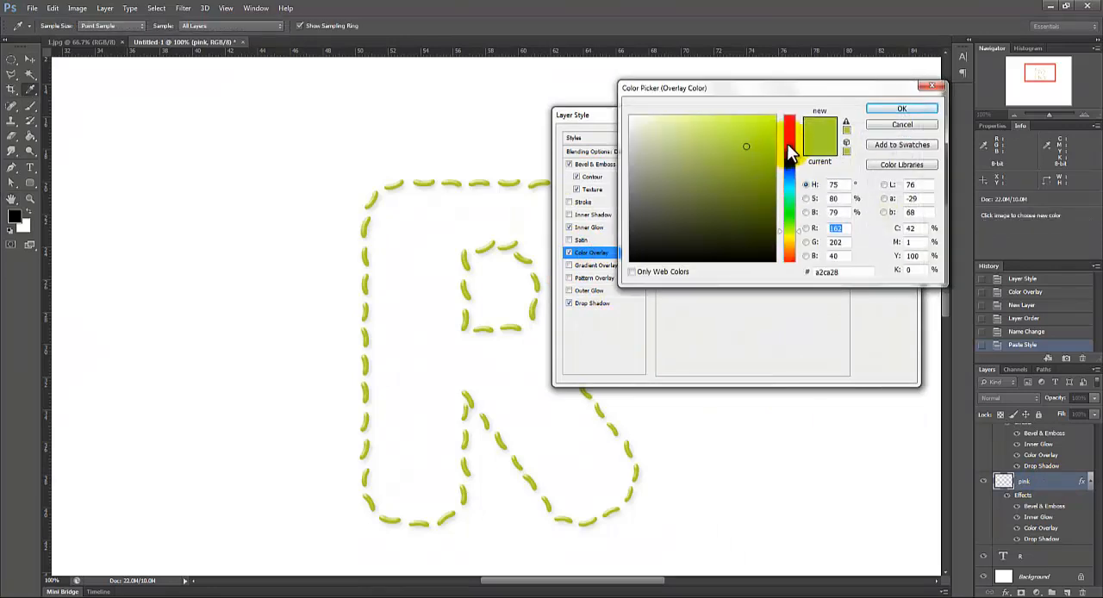
{"action": "left_click", "coordinate": [788, 132]}
{"action": "left_click_drag", "start_coordinate": [788, 132], "coordinate": [749, 127]}
{"action": "left_click", "coordinate": [904, 108]}
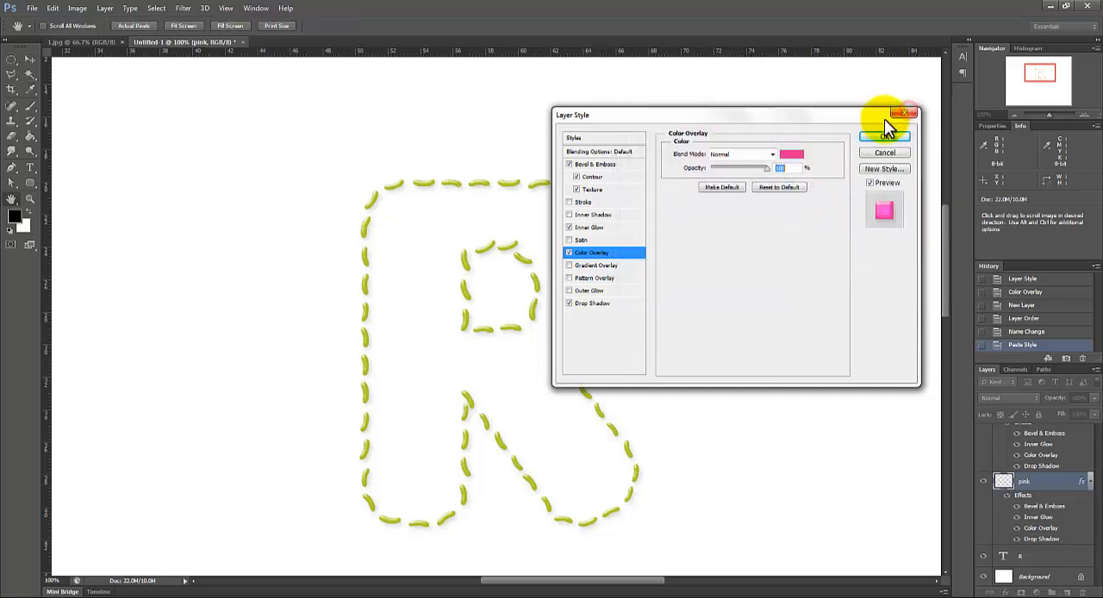
{"action": "left_click", "coordinate": [884, 131]}
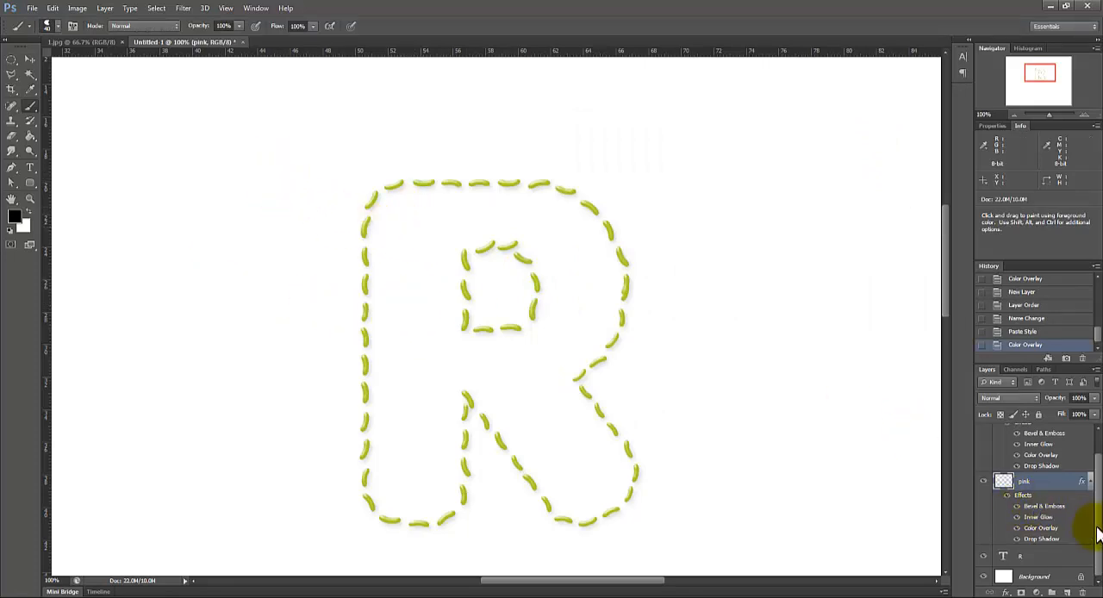
Step: Paint scattered pink beans at varied angles throughout the inside of the letter R on the pink layer
{"action": "scroll", "coordinate": [1088, 517], "scroll_direction": "up", "scroll_amount": 2}
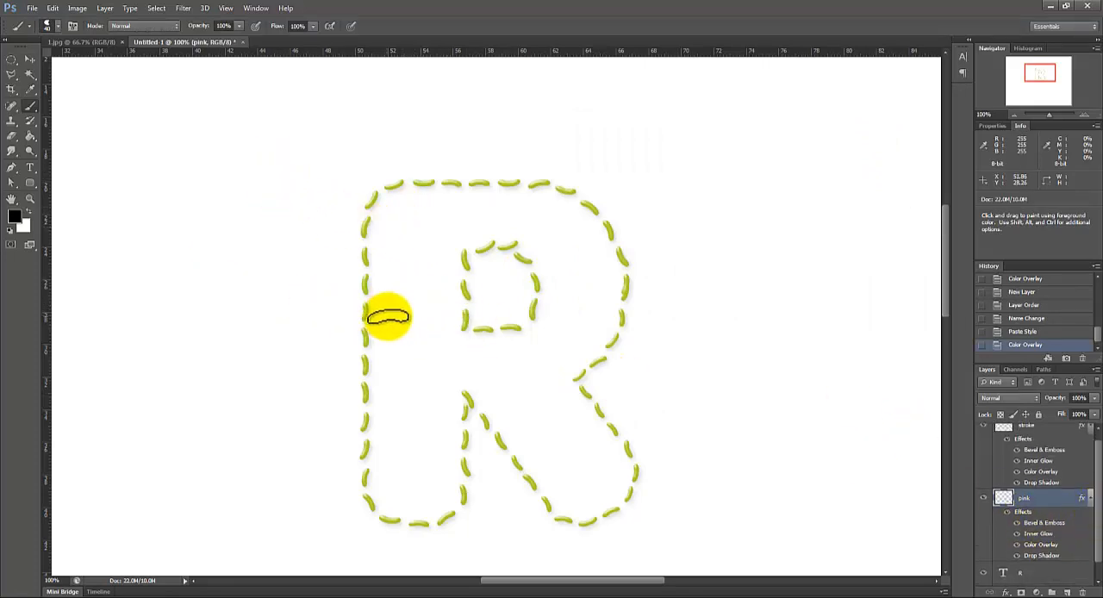
{"action": "left_click_drag", "start_coordinate": [386, 317], "coordinate": [395, 302]}
{"action": "left_click_drag", "start_coordinate": [413, 241], "coordinate": [424, 236]}
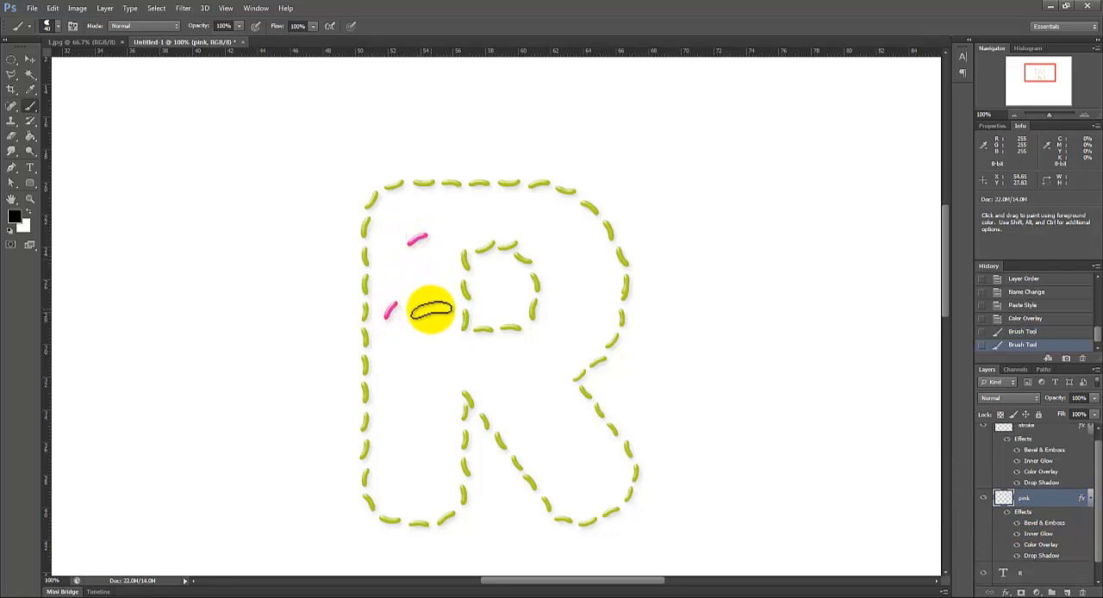
{"action": "left_click_drag", "start_coordinate": [429, 276], "coordinate": [430, 290]}
{"action": "left_click_drag", "start_coordinate": [424, 357], "coordinate": [433, 361]}
{"action": "left_click_drag", "start_coordinate": [414, 406], "coordinate": [414, 392]}
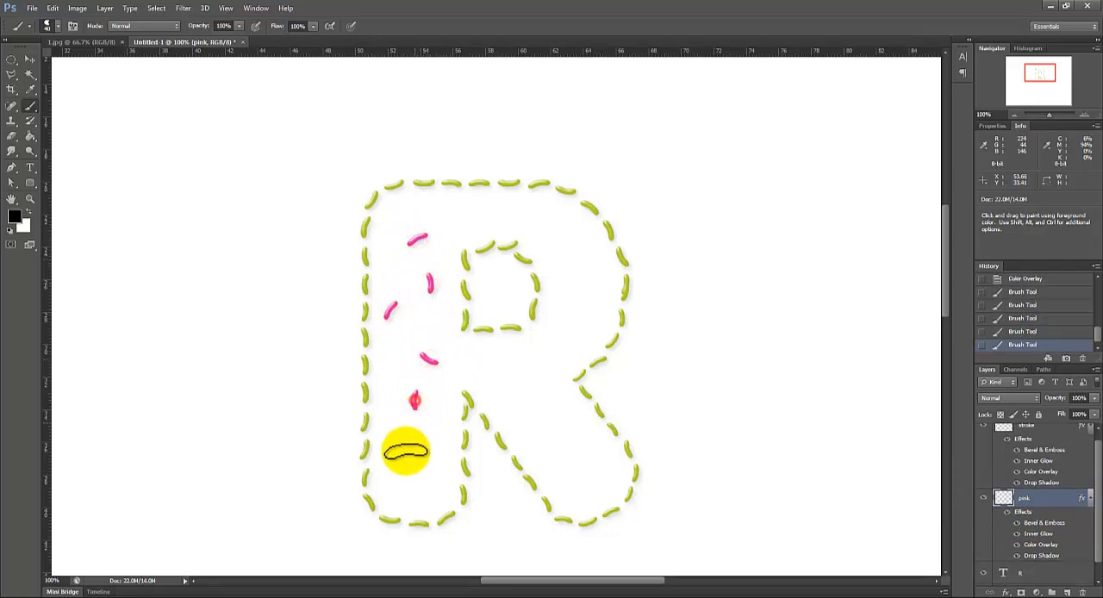
{"action": "left_click_drag", "start_coordinate": [400, 470], "coordinate": [404, 456]}
{"action": "left_click_drag", "start_coordinate": [380, 370], "coordinate": [393, 373]}
{"action": "left_click_drag", "start_coordinate": [431, 420], "coordinate": [444, 431]}
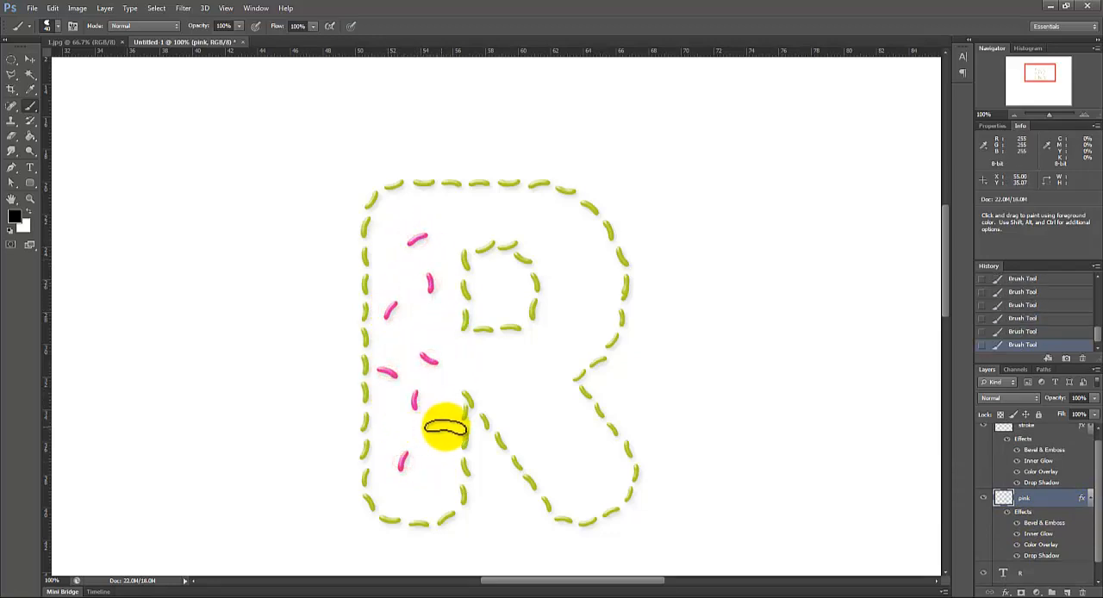
{"action": "left_click_drag", "start_coordinate": [428, 487], "coordinate": [429, 500]}
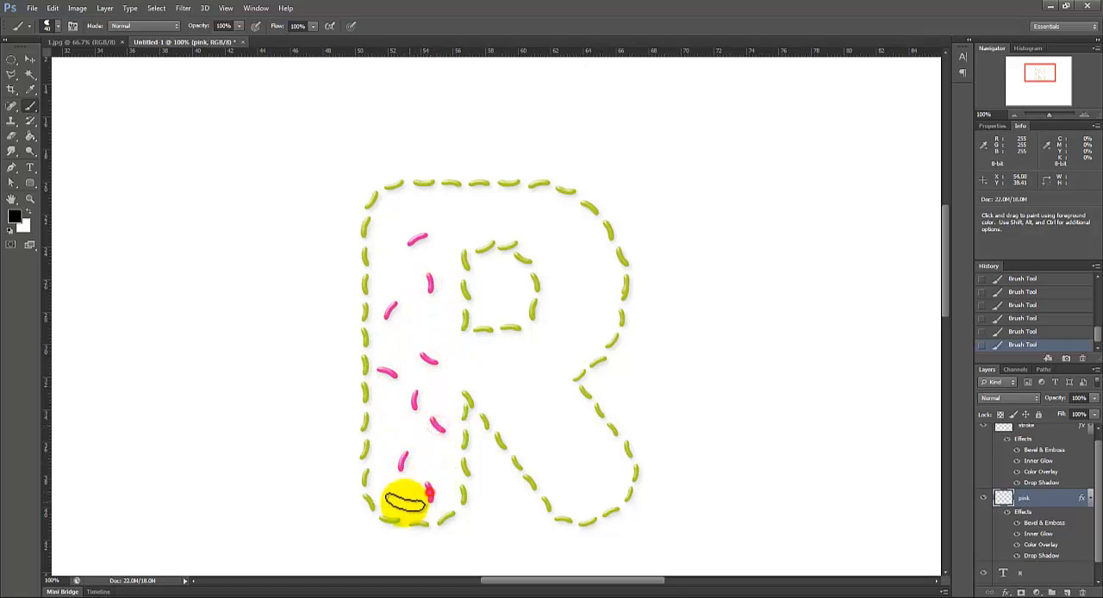
{"action": "left_click", "coordinate": [534, 385]}
{"action": "left_click", "coordinate": [514, 429]}
{"action": "left_click", "coordinate": [569, 475]}
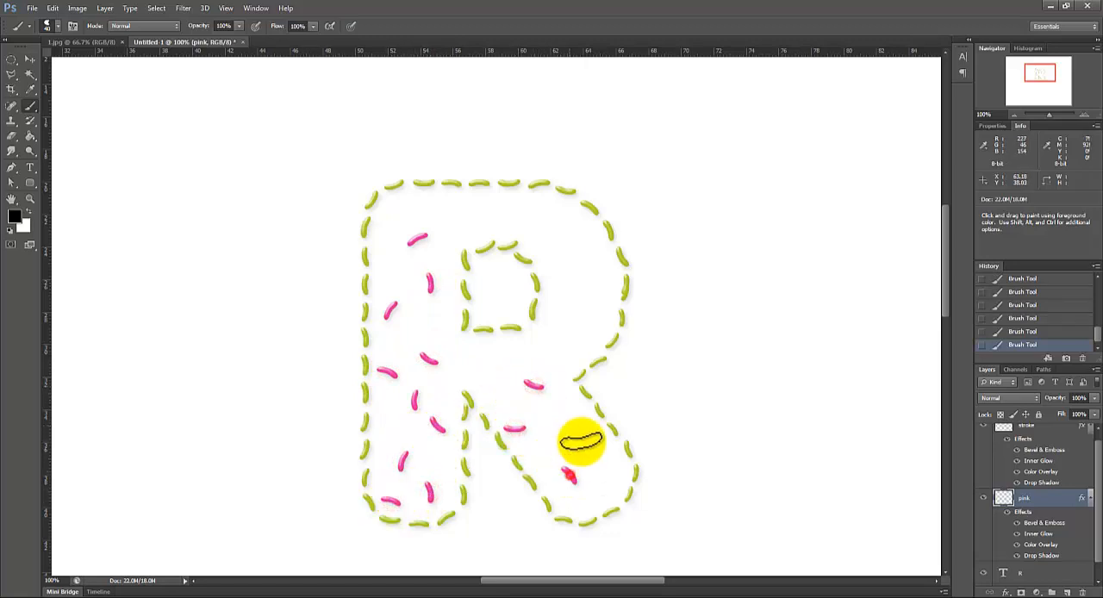
{"action": "left_click", "coordinate": [586, 423]}
{"action": "left_click", "coordinate": [553, 416]}
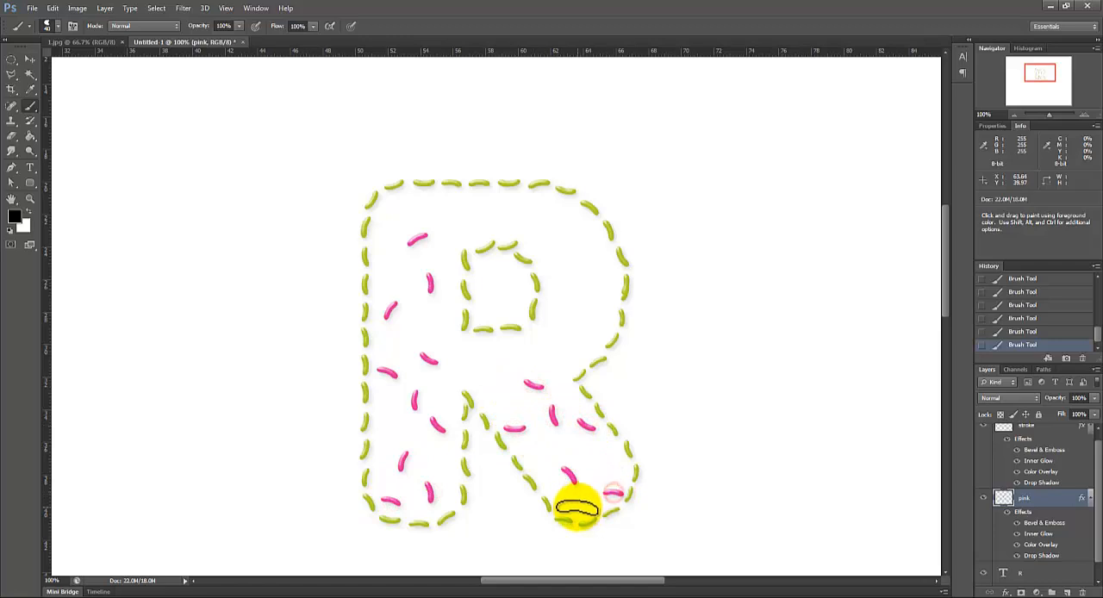
{"action": "left_click_drag", "start_coordinate": [580, 423], "coordinate": [594, 428]}
{"action": "left_click", "coordinate": [490, 351]}
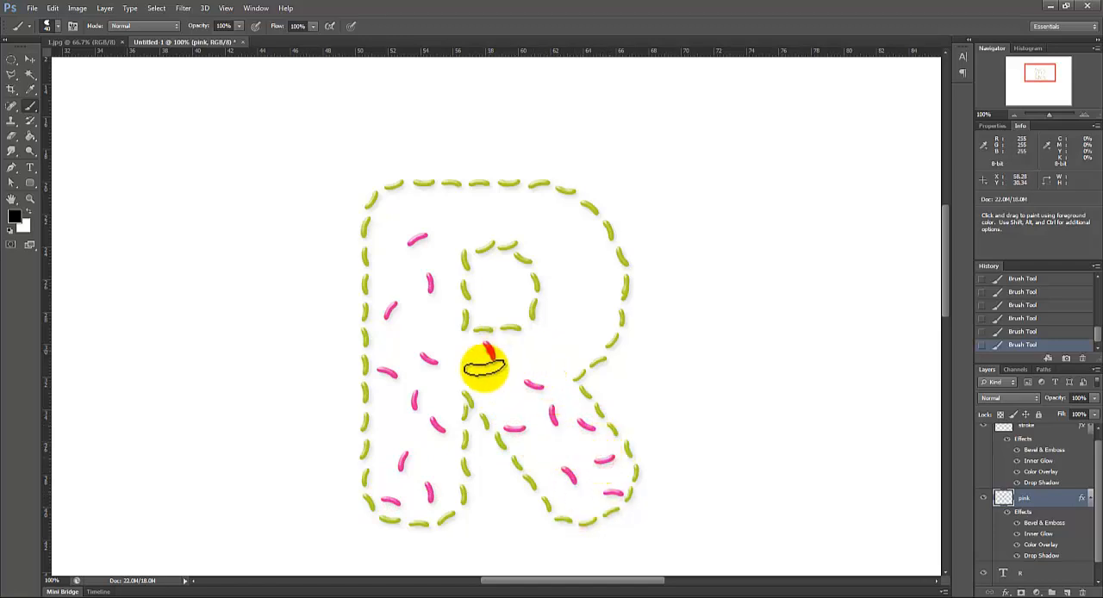
{"action": "left_click", "coordinate": [470, 217]}
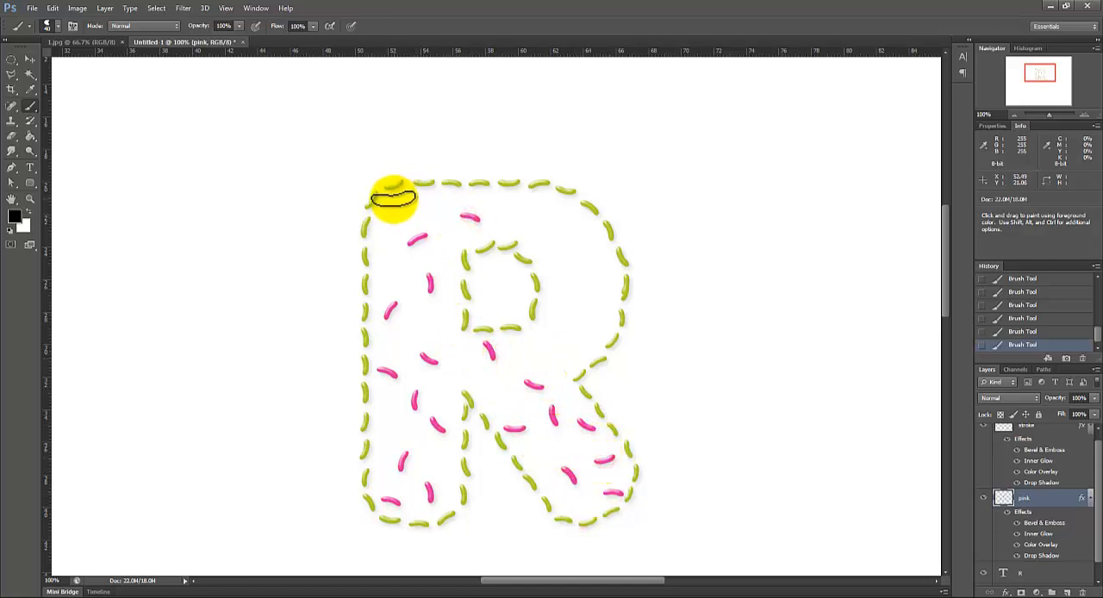
{"action": "left_click", "coordinate": [394, 199]}
{"action": "left_click", "coordinate": [549, 206]}
{"action": "left_click", "coordinate": [582, 272]}
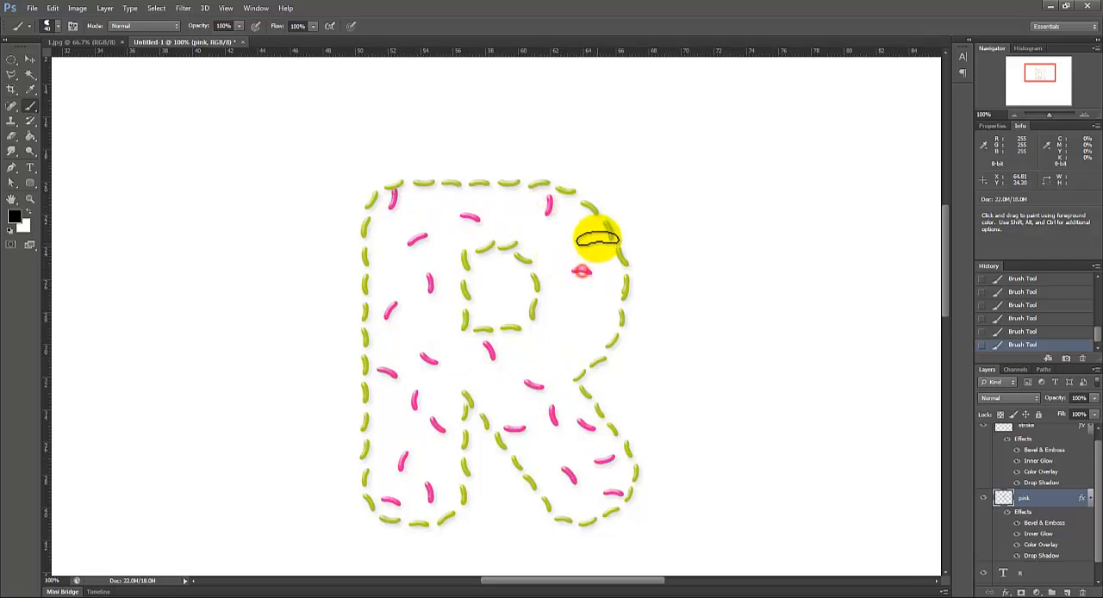
{"action": "left_click", "coordinate": [591, 229]}
{"action": "left_click", "coordinate": [514, 201]}
{"action": "left_click", "coordinate": [564, 309]}
{"action": "left_click", "coordinate": [573, 356]}
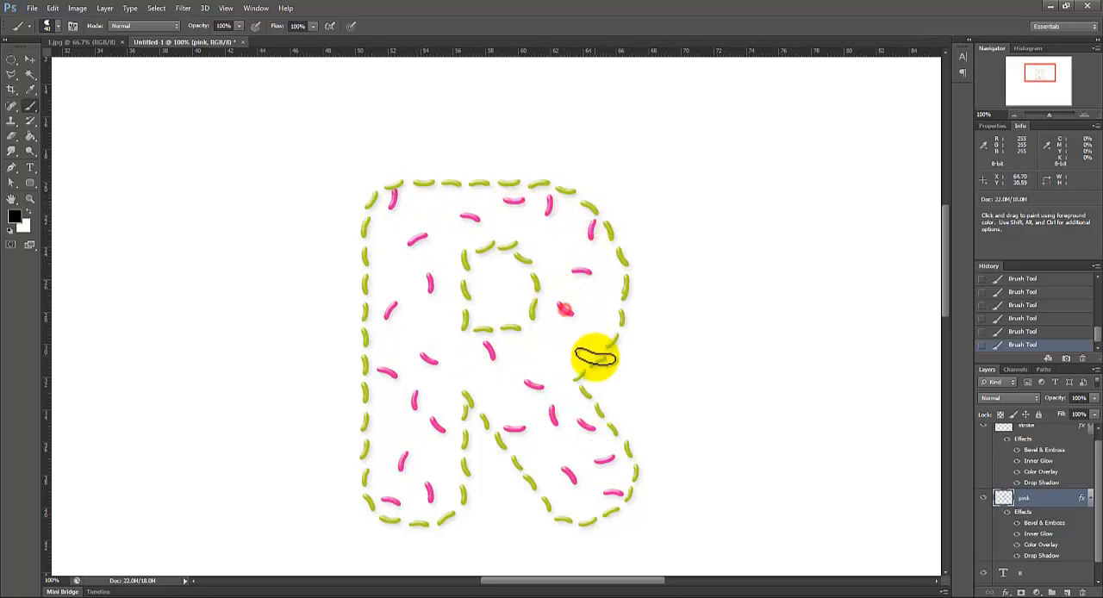
{"action": "left_click", "coordinate": [601, 317]}
{"action": "left_click", "coordinate": [543, 239]}
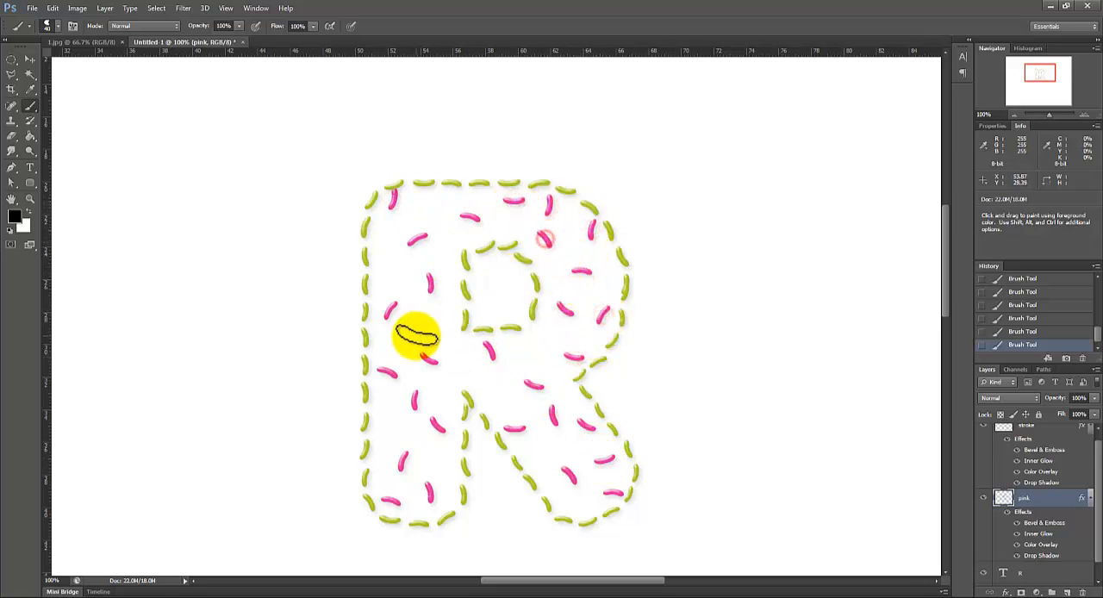
{"action": "left_click", "coordinate": [426, 324]}
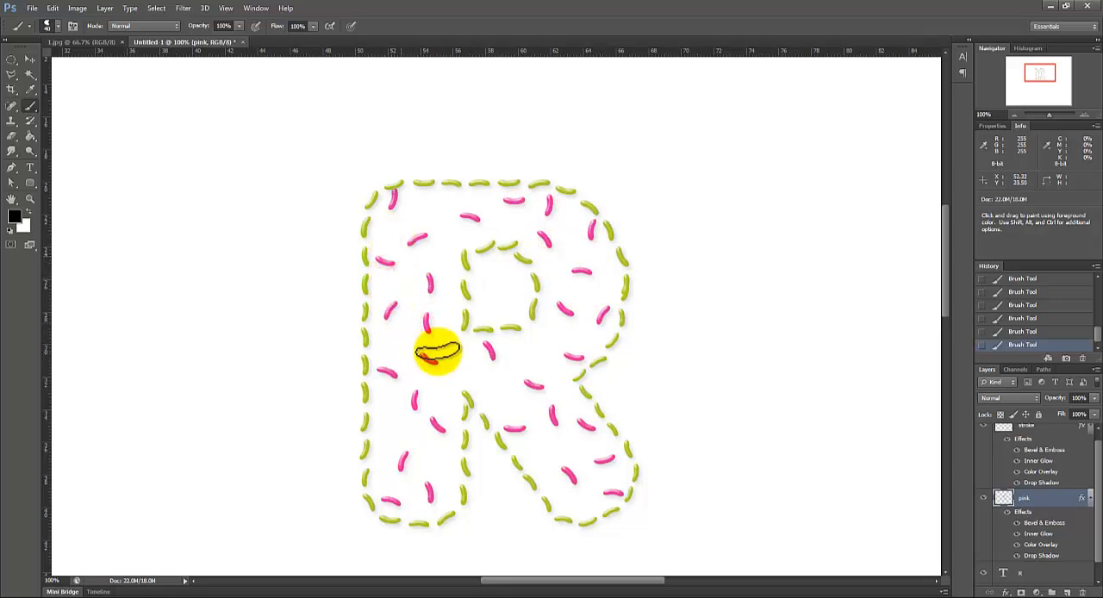
{"action": "left_click", "coordinate": [389, 416]}
{"action": "left_click", "coordinate": [488, 349]}
{"action": "left_click", "coordinate": [475, 368]}
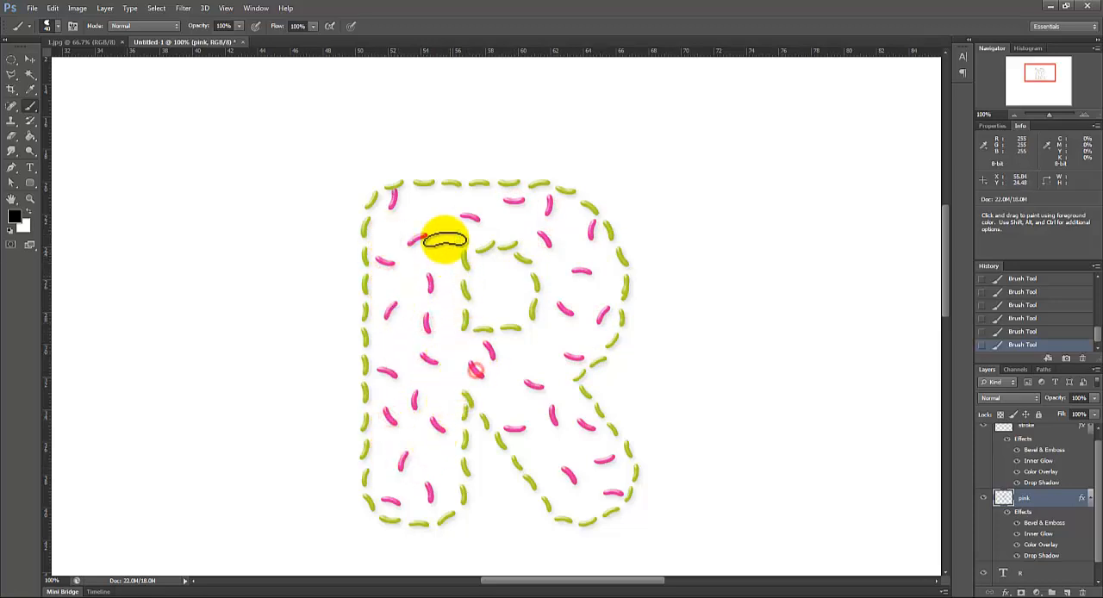
{"action": "left_click", "coordinate": [441, 212]}
{"action": "left_click", "coordinate": [537, 347]}
{"action": "left_click", "coordinate": [538, 456]}
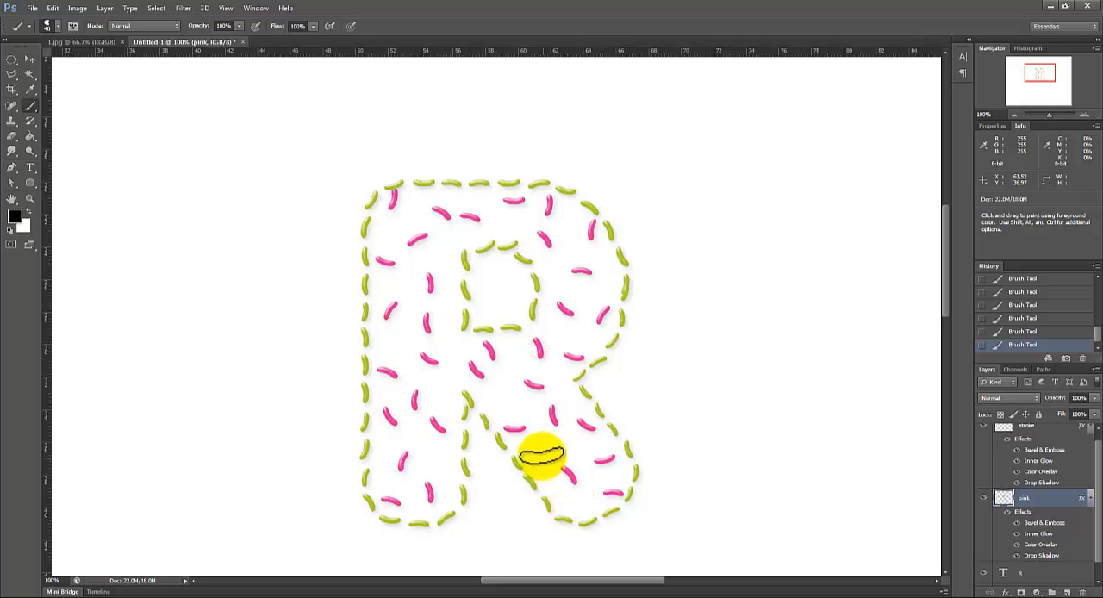
{"action": "left_click", "coordinate": [452, 393]}
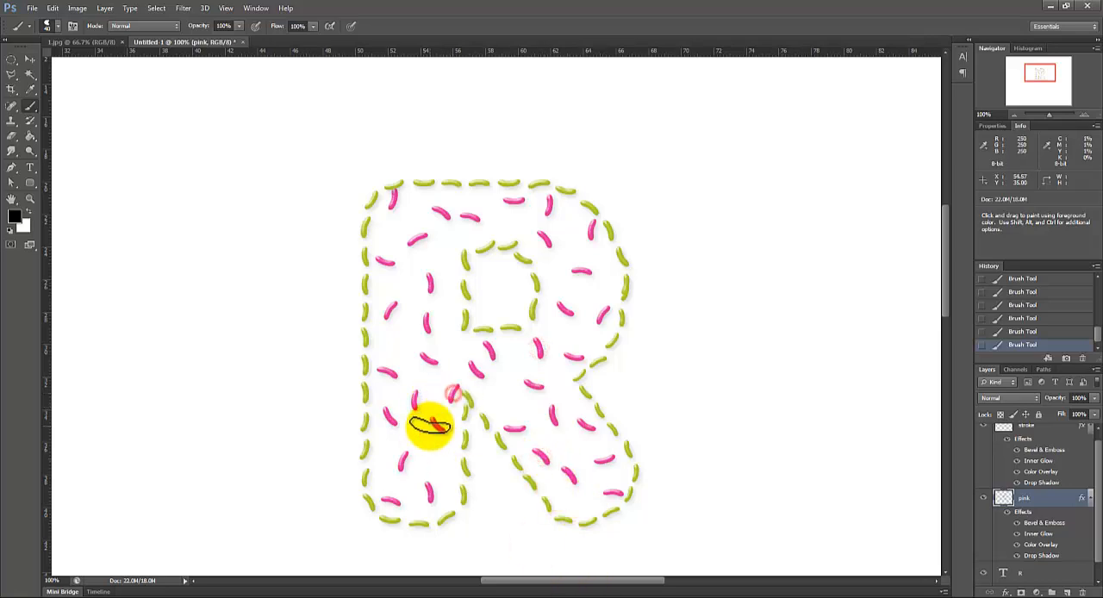
Step: Add a new layer named yellow above the pink layer and paste the copied layer style onto it
{"action": "left_click", "coordinate": [1067, 593]}
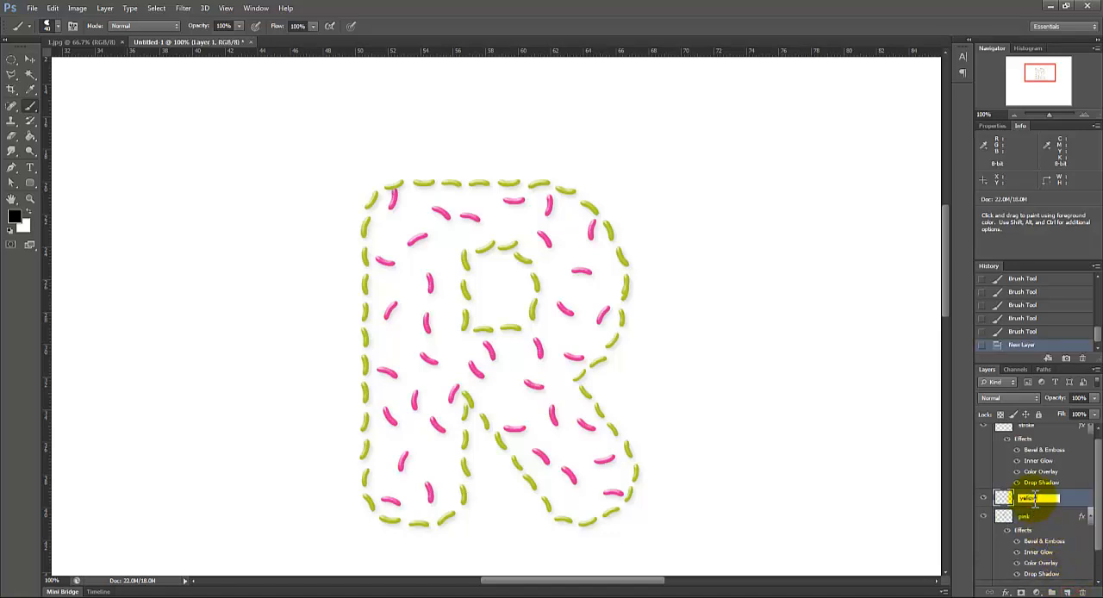
{"action": "right_click", "coordinate": [1055, 503]}
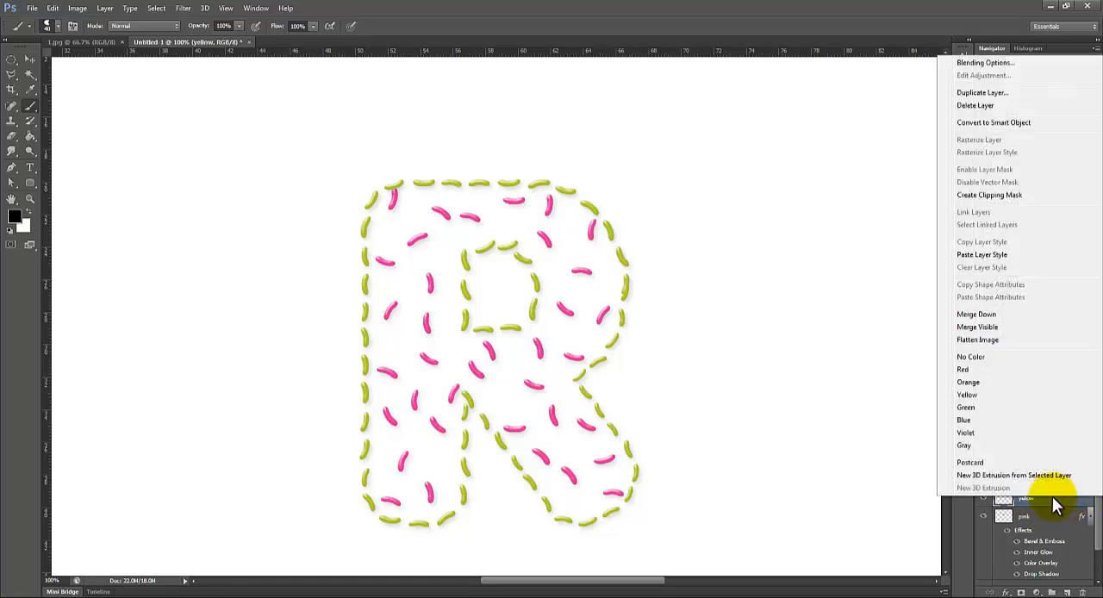
{"action": "left_click", "coordinate": [973, 257]}
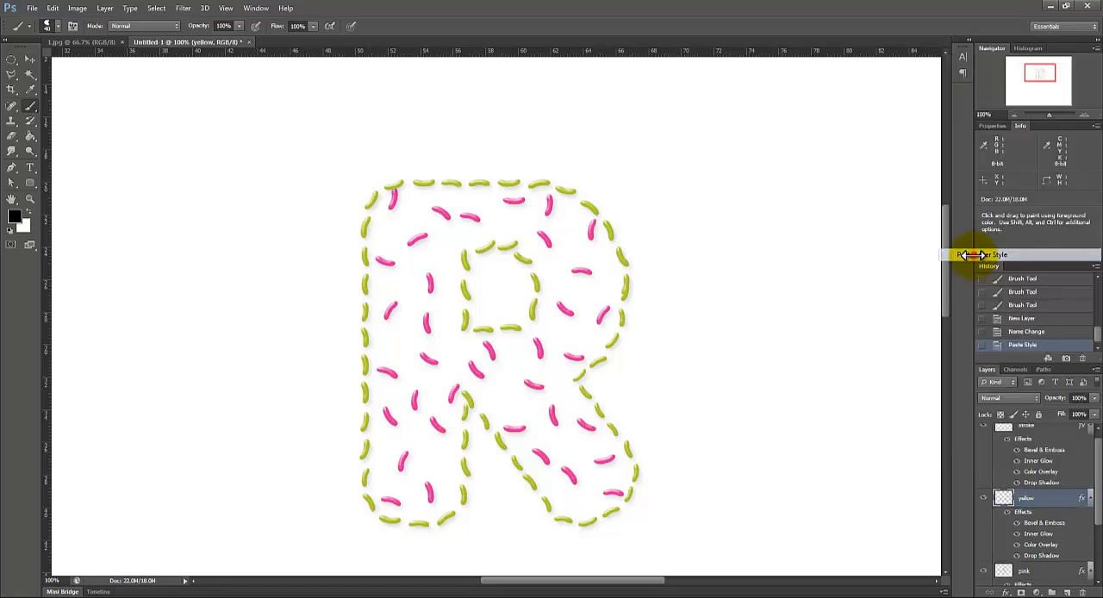
Step: Change the yellow layer's Color Overlay to the yellow #e2db20 and apply the layer style
{"action": "double_click", "coordinate": [1051, 503]}
{"action": "left_click", "coordinate": [593, 252]}
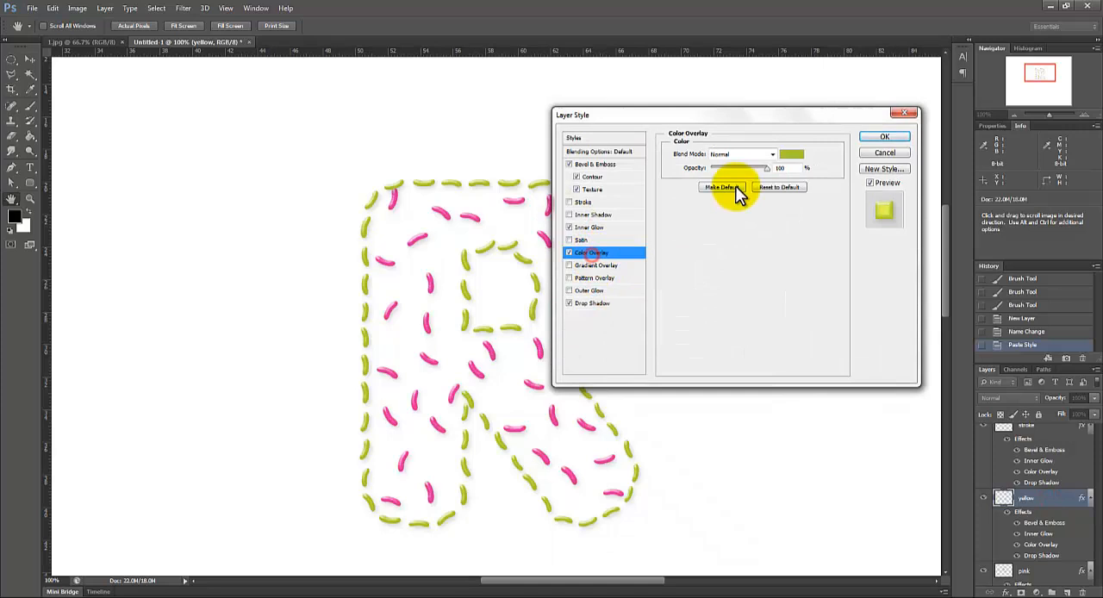
{"action": "left_click", "coordinate": [791, 155]}
{"action": "left_click", "coordinate": [793, 239]}
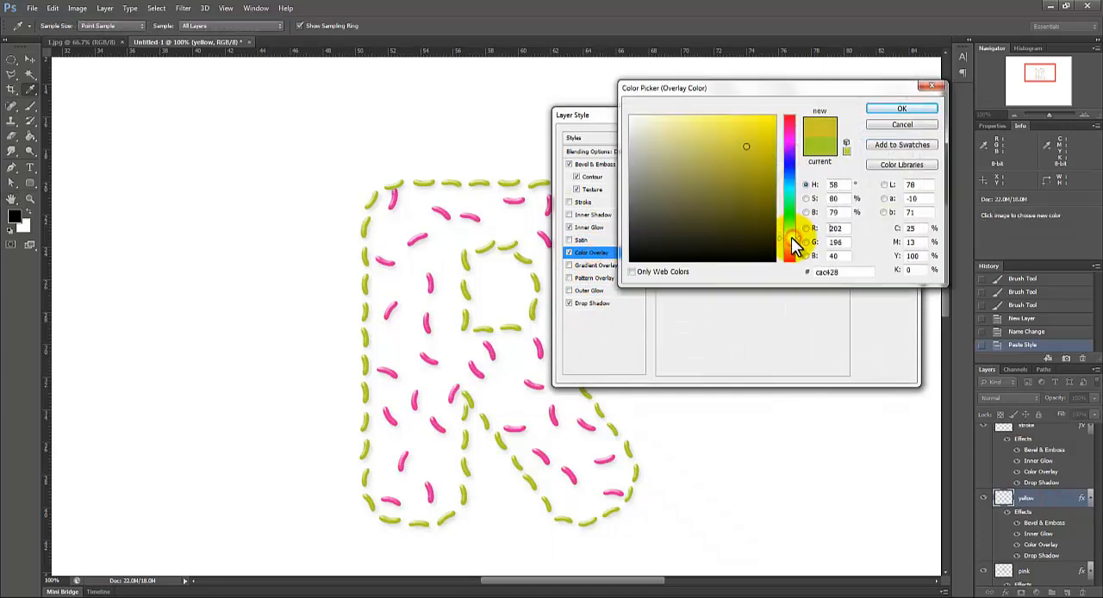
{"action": "left_click_drag", "start_coordinate": [769, 157], "coordinate": [754, 131]}
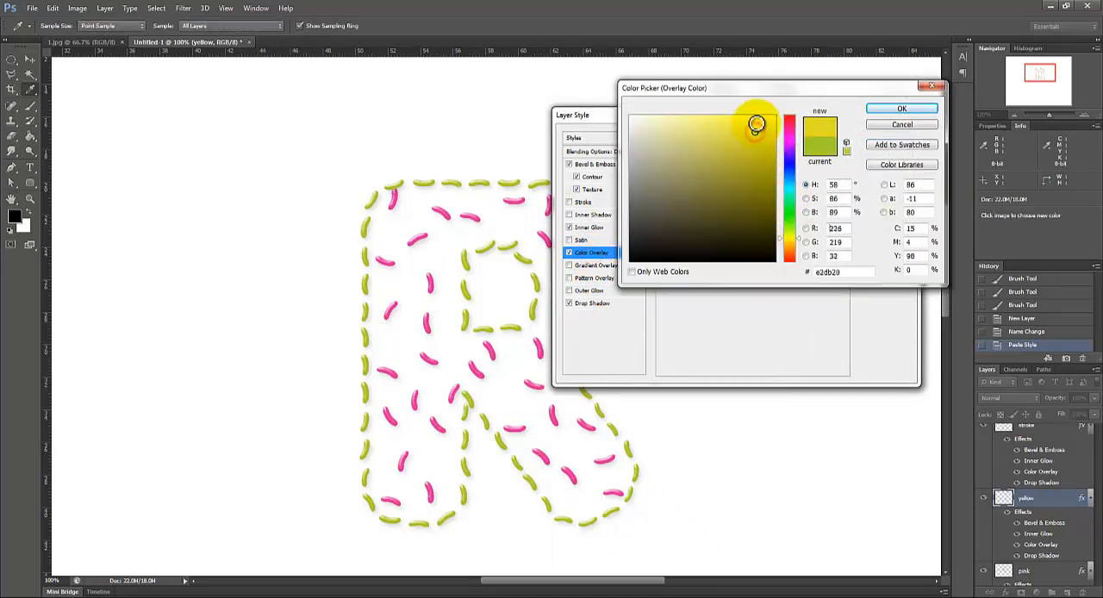
{"action": "left_click", "coordinate": [894, 110]}
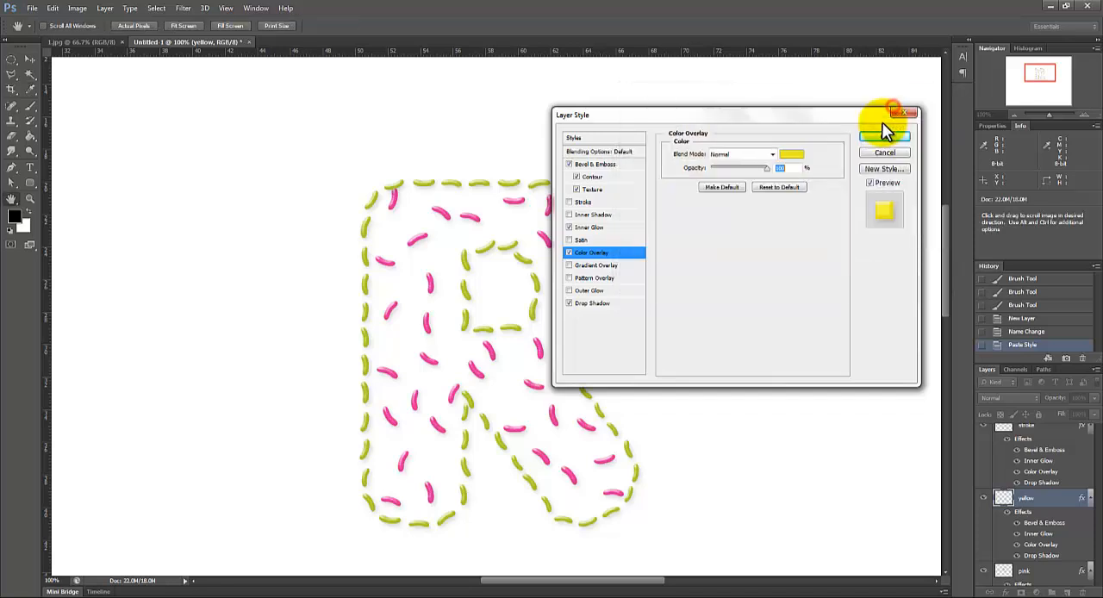
{"action": "left_click", "coordinate": [882, 138]}
Step: Paint scattered yellow beans at varied angles between the pink ones throughout the inside of the letter R on the yellow layer
{"action": "left_click_drag", "start_coordinate": [411, 271], "coordinate": [406, 284]}
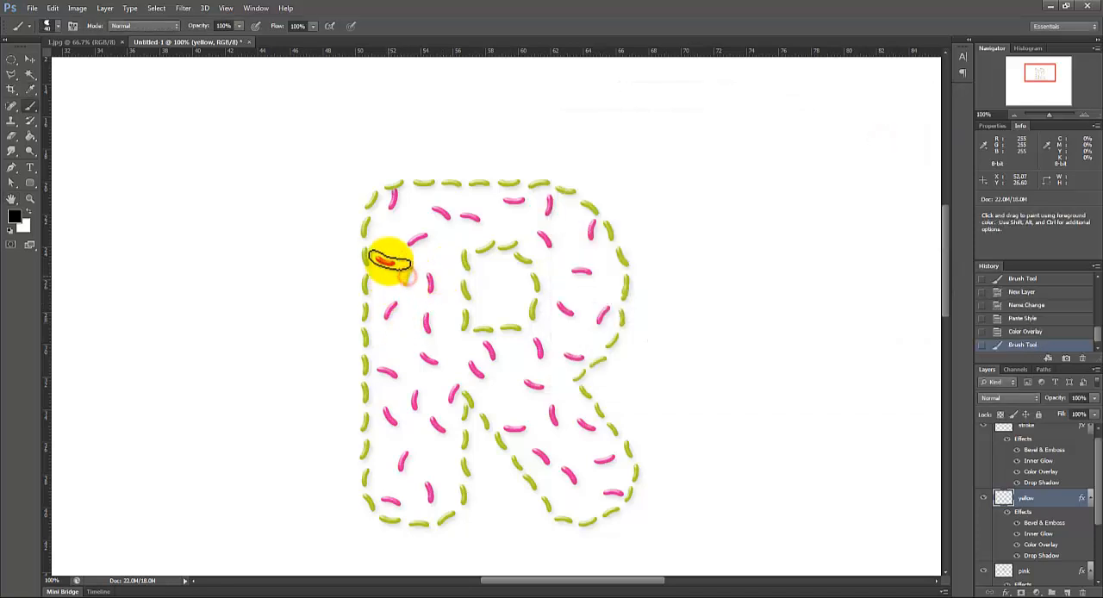
{"action": "left_click_drag", "start_coordinate": [385, 239], "coordinate": [398, 231]}
{"action": "mouse_move", "coordinate": [406, 325]}
{"action": "left_mouse_down"}
{"action": "mouse_move", "coordinate": [404, 351]}
{"action": "mouse_move", "coordinate": [389, 354]}
{"action": "mouse_move", "coordinate": [431, 393]}
{"action": "mouse_move", "coordinate": [460, 345]}
{"action": "left_mouse_up"}
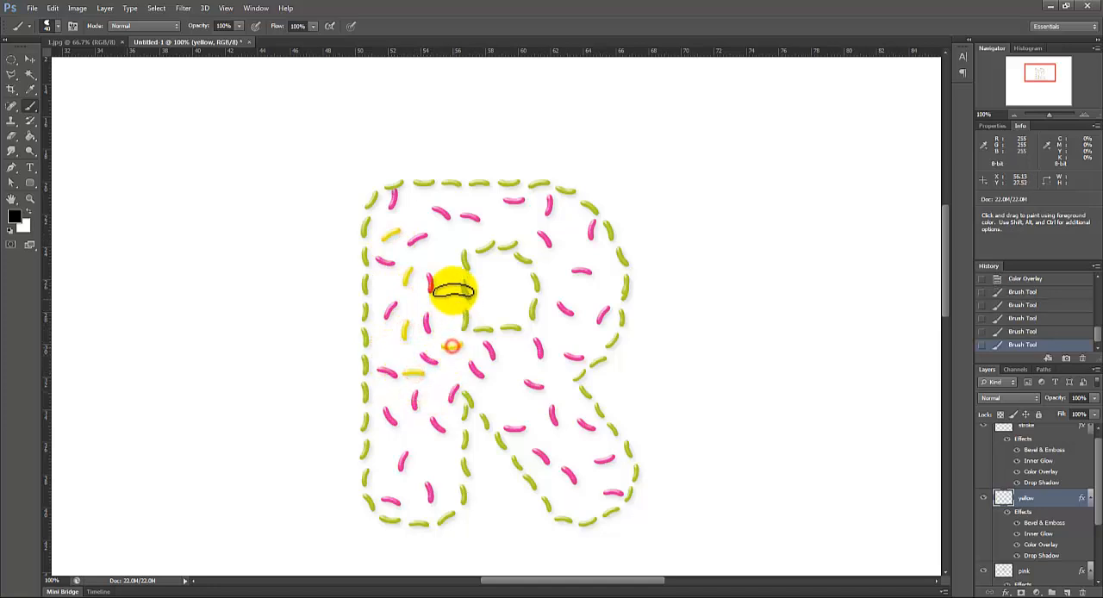
{"action": "left_click_drag", "start_coordinate": [442, 253], "coordinate": [455, 264]}
{"action": "left_click", "coordinate": [418, 204]}
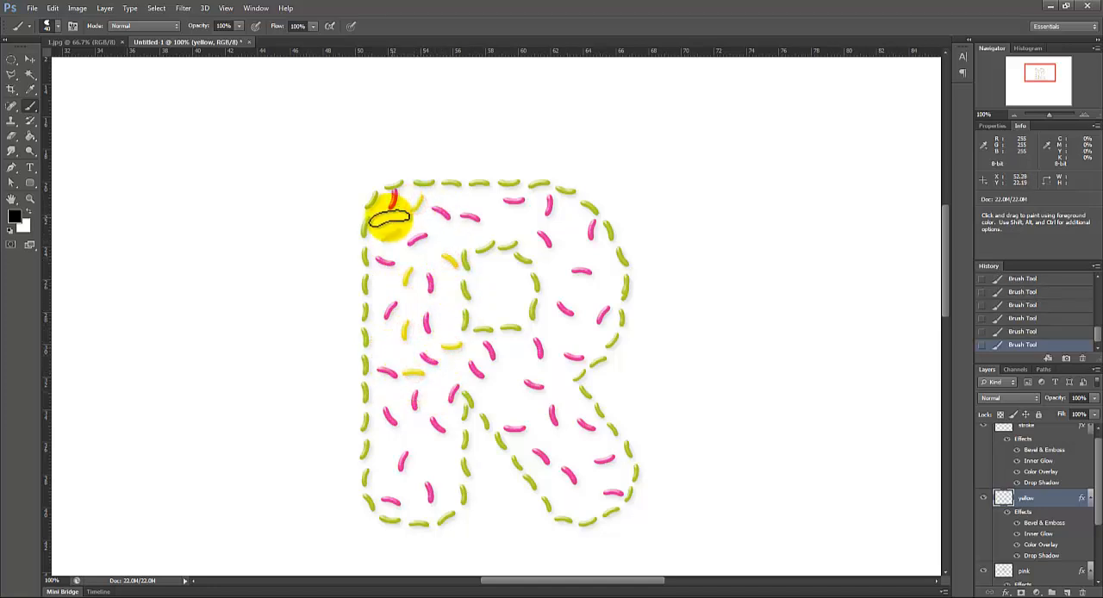
{"action": "left_click", "coordinate": [381, 211]}
{"action": "left_click", "coordinate": [380, 296]}
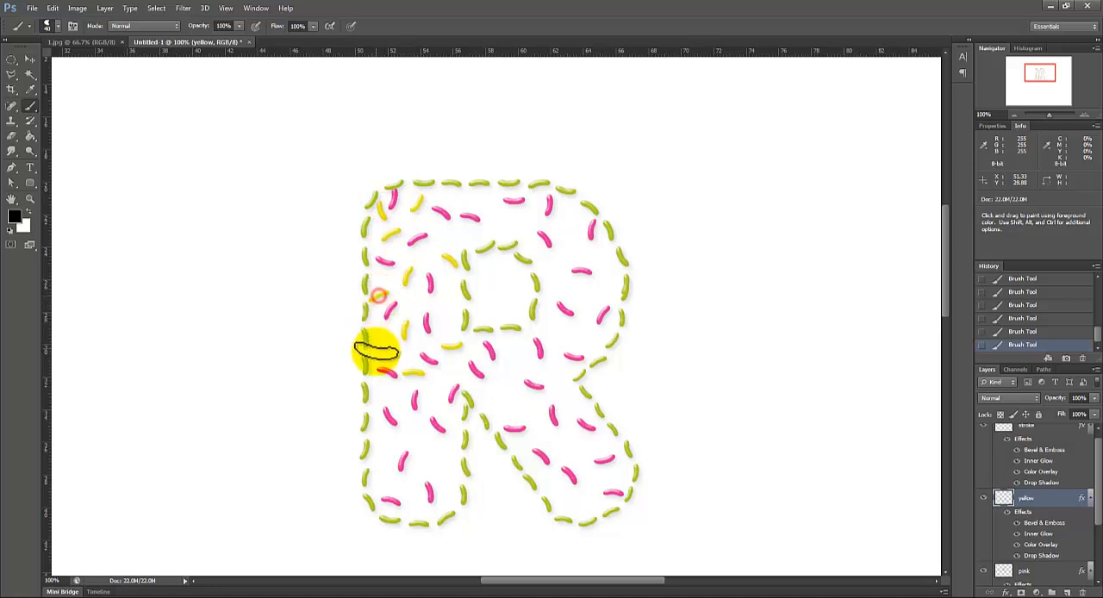
{"action": "left_click", "coordinate": [393, 348]}
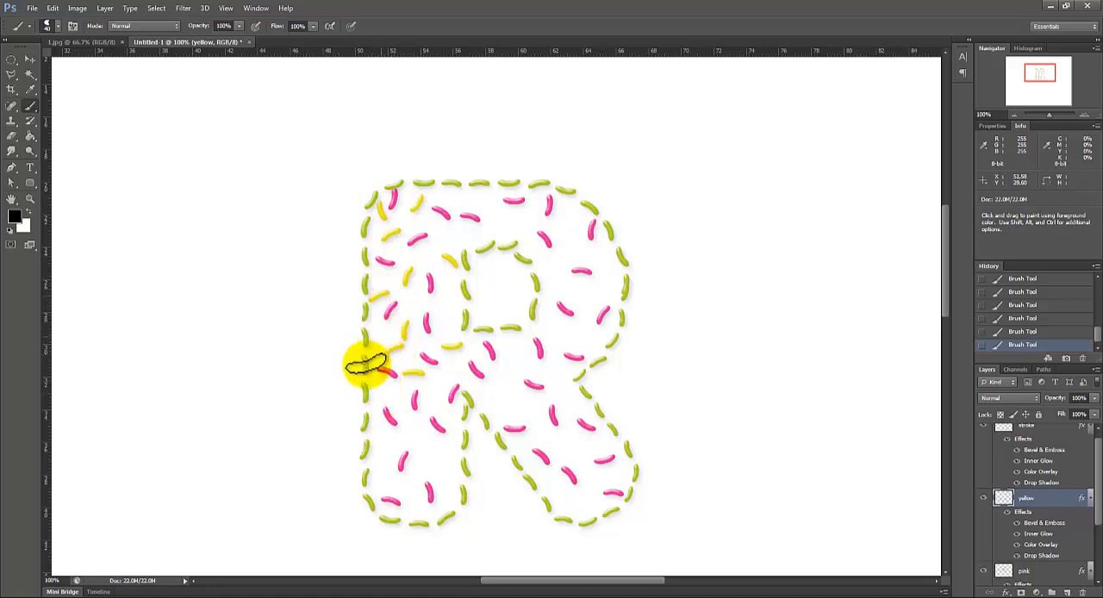
{"action": "left_click", "coordinate": [377, 387]}
{"action": "left_click", "coordinate": [400, 405]}
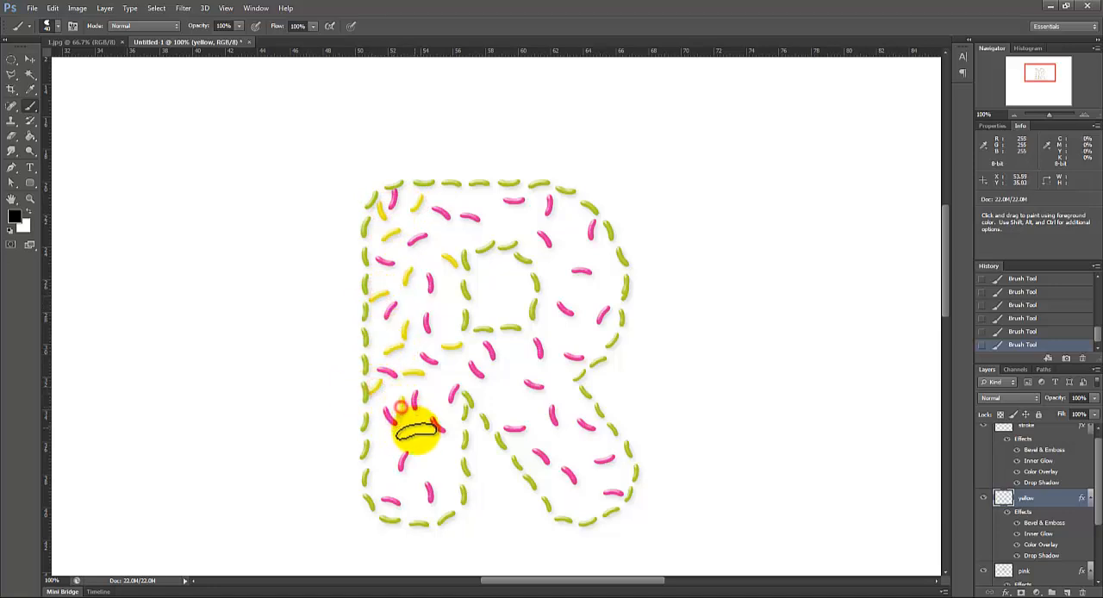
{"action": "left_click", "coordinate": [417, 434]}
{"action": "left_click", "coordinate": [454, 440]}
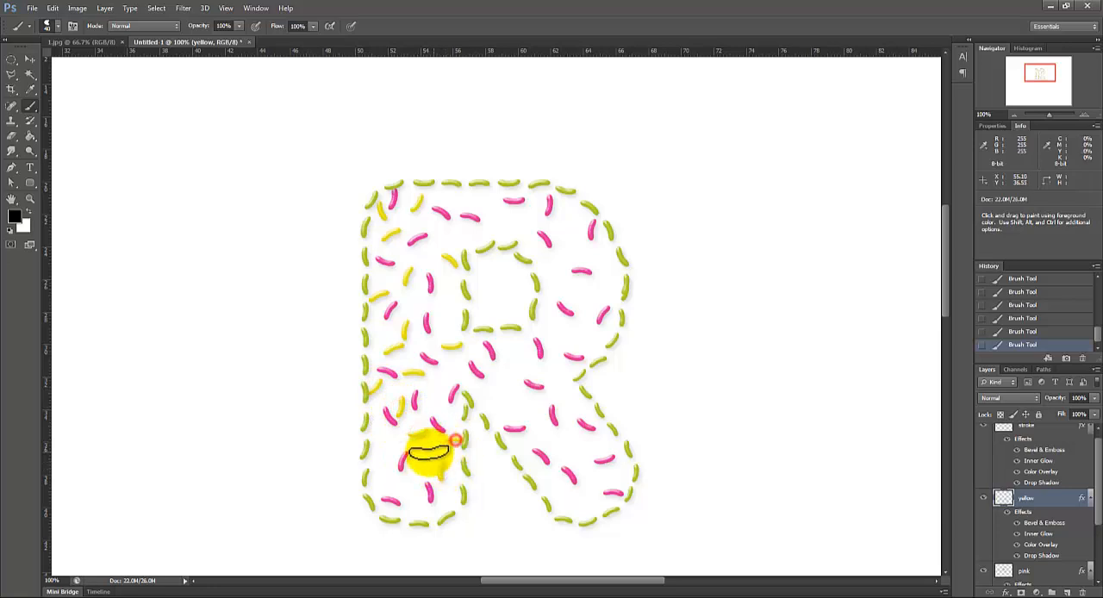
{"action": "left_click", "coordinate": [406, 472]}
{"action": "left_click", "coordinate": [381, 453]}
{"action": "left_click", "coordinate": [387, 481]}
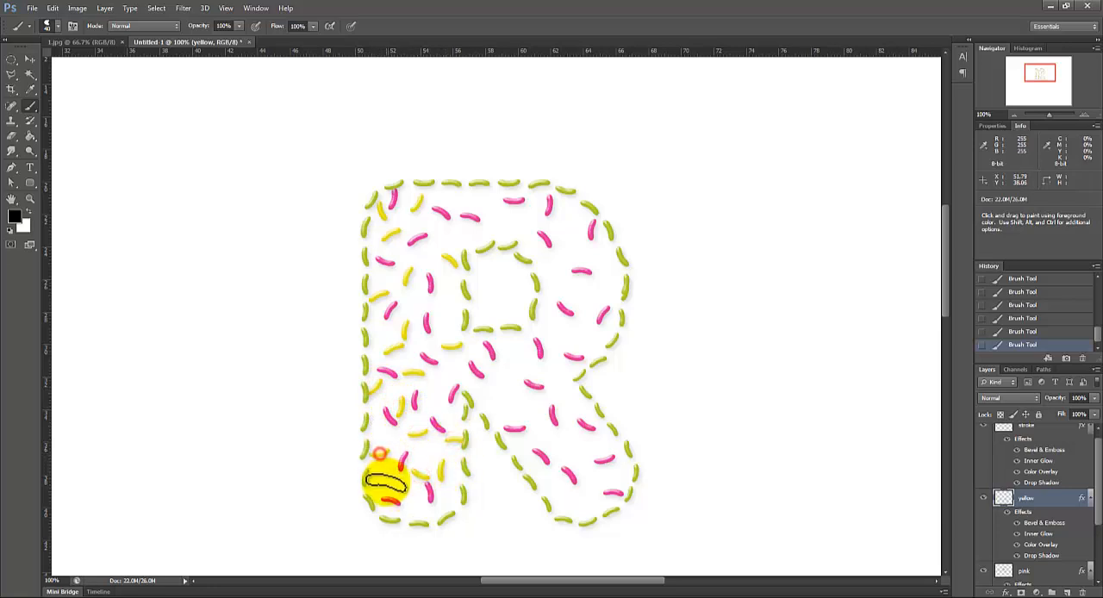
{"action": "left_click", "coordinate": [432, 380]}
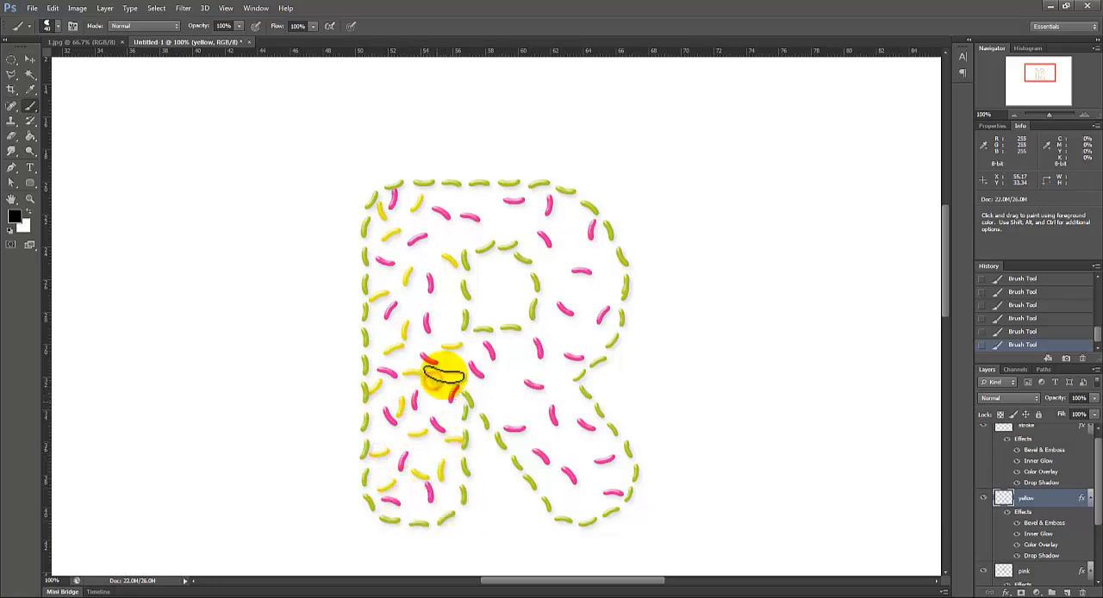
{"action": "left_click", "coordinate": [445, 290]}
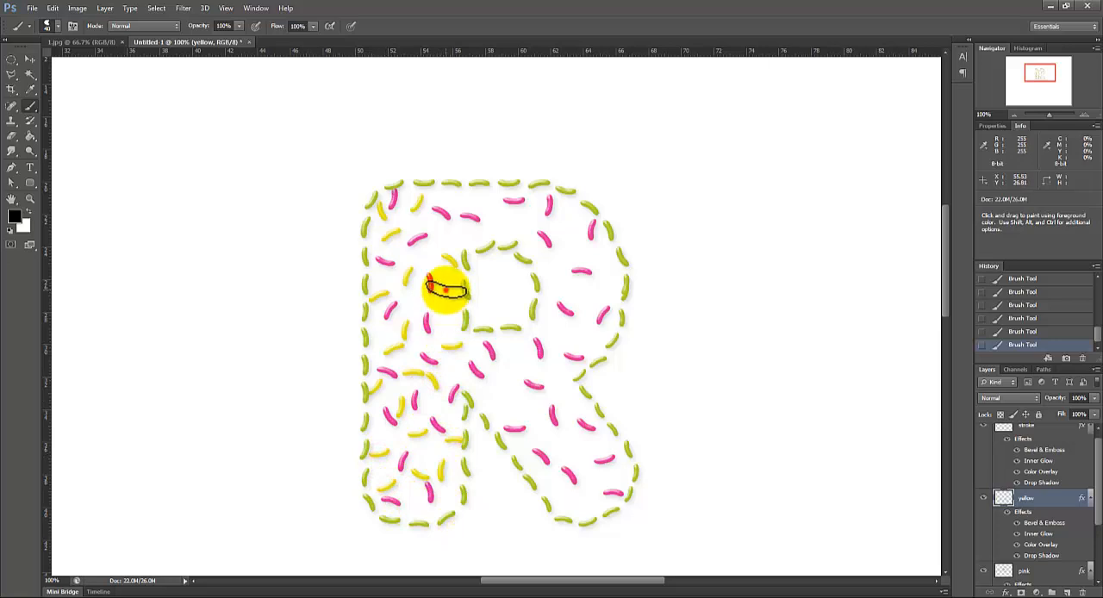
{"action": "left_click", "coordinate": [481, 199]}
{"action": "left_click", "coordinate": [523, 219]}
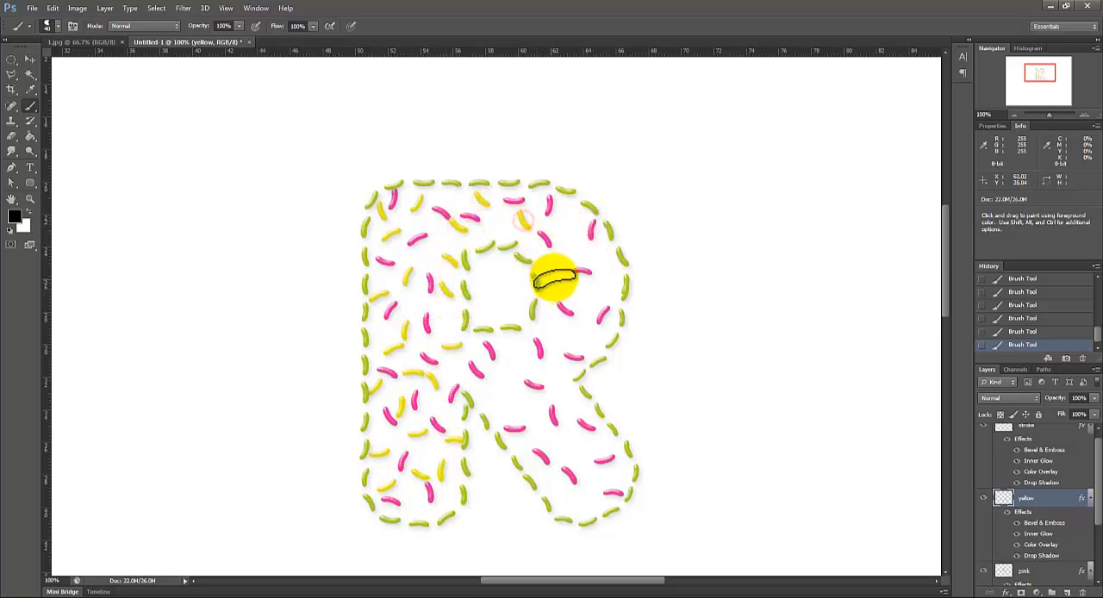
{"action": "left_click", "coordinate": [554, 278]}
{"action": "left_click", "coordinate": [570, 216]}
{"action": "left_click", "coordinate": [573, 330]}
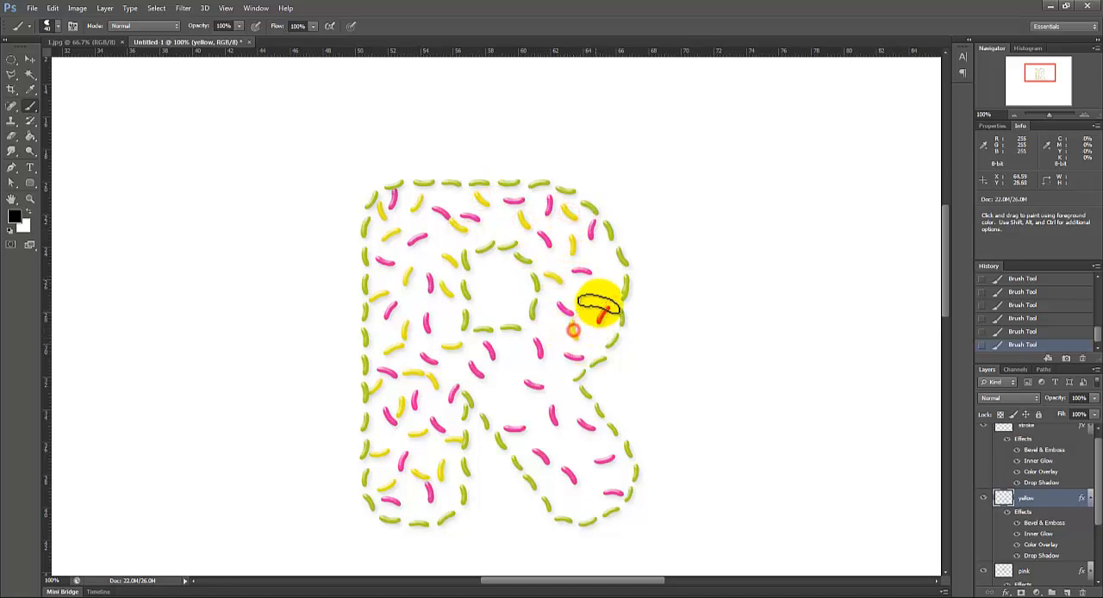
{"action": "left_click", "coordinate": [602, 294]}
{"action": "left_click", "coordinate": [602, 259]}
{"action": "left_click", "coordinate": [517, 366]}
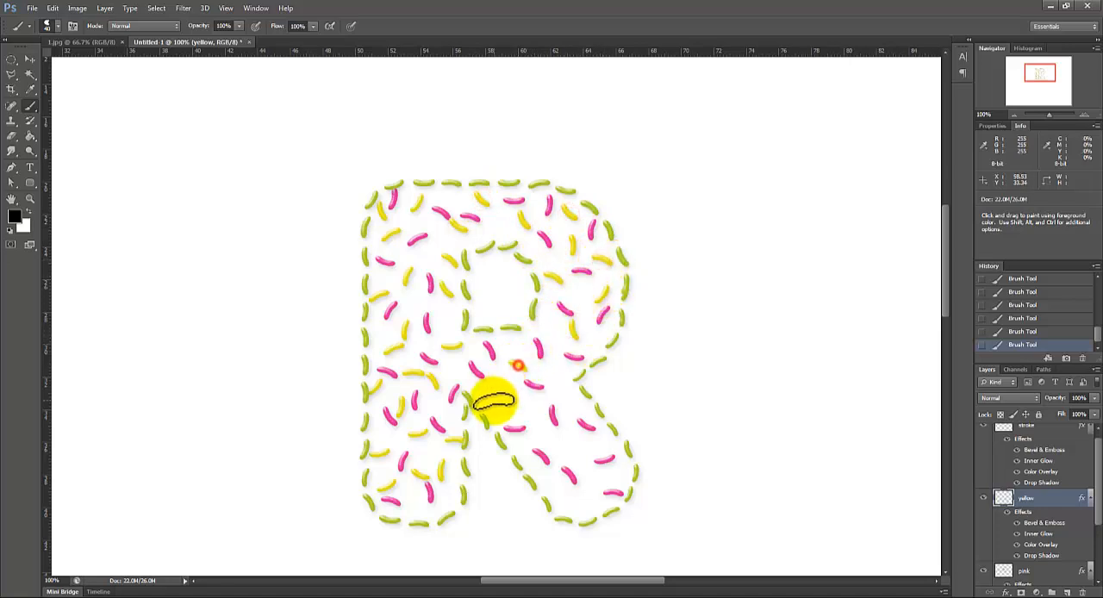
{"action": "left_click", "coordinate": [512, 384]}
{"action": "left_click", "coordinate": [535, 425]}
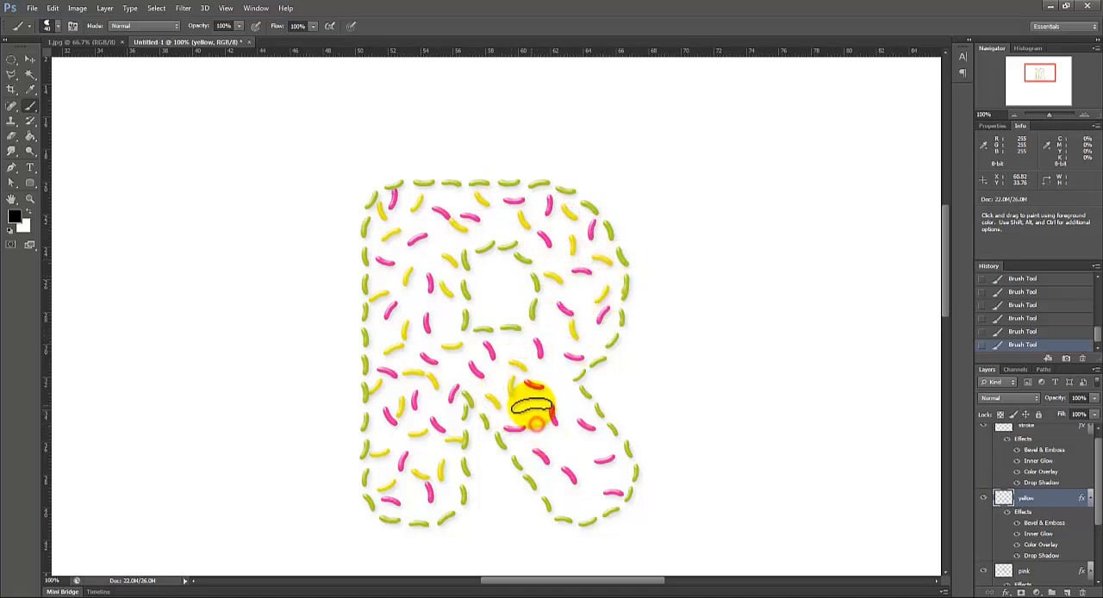
{"action": "left_click", "coordinate": [553, 371]}
{"action": "left_click", "coordinate": [567, 401]}
{"action": "left_click", "coordinate": [575, 446]}
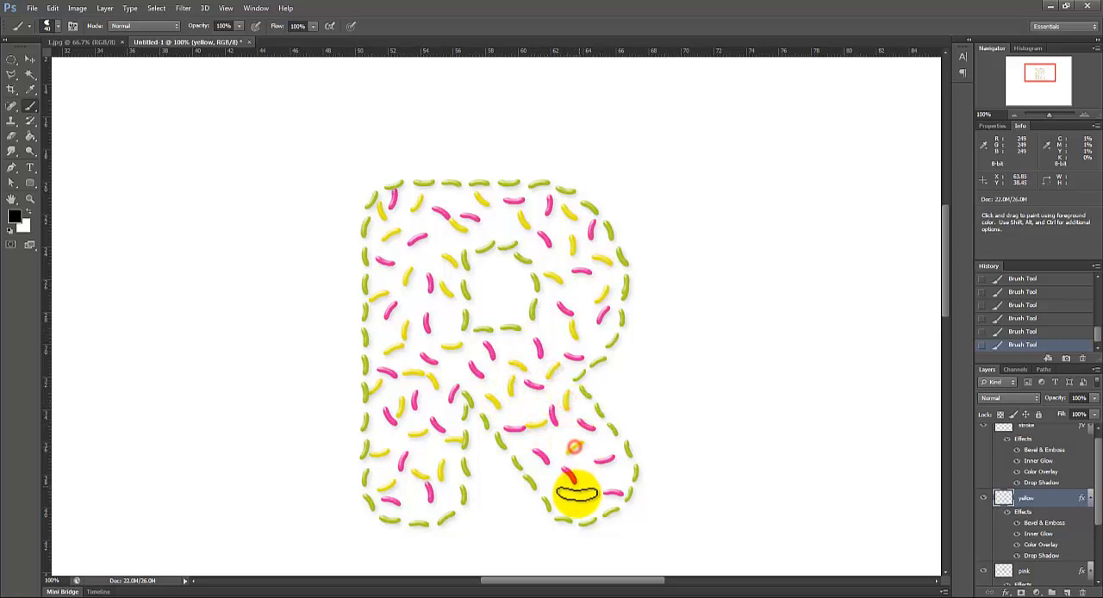
{"action": "left_click", "coordinate": [569, 496]}
{"action": "left_click", "coordinate": [612, 484]}
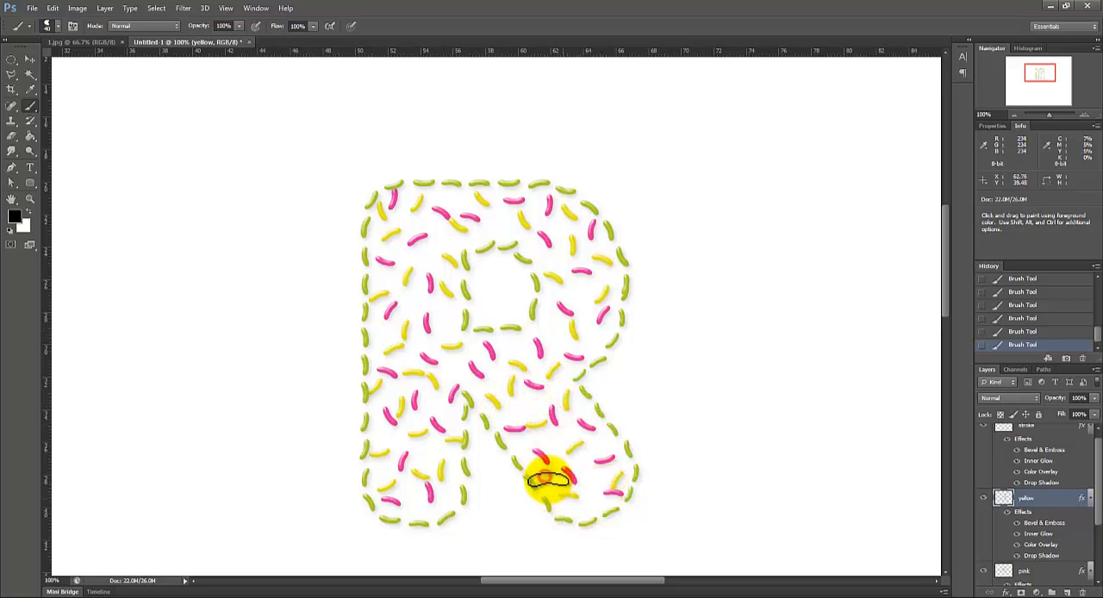
{"action": "left_click", "coordinate": [514, 429]}
{"action": "left_click", "coordinate": [523, 443]}
{"action": "left_click", "coordinate": [565, 436]}
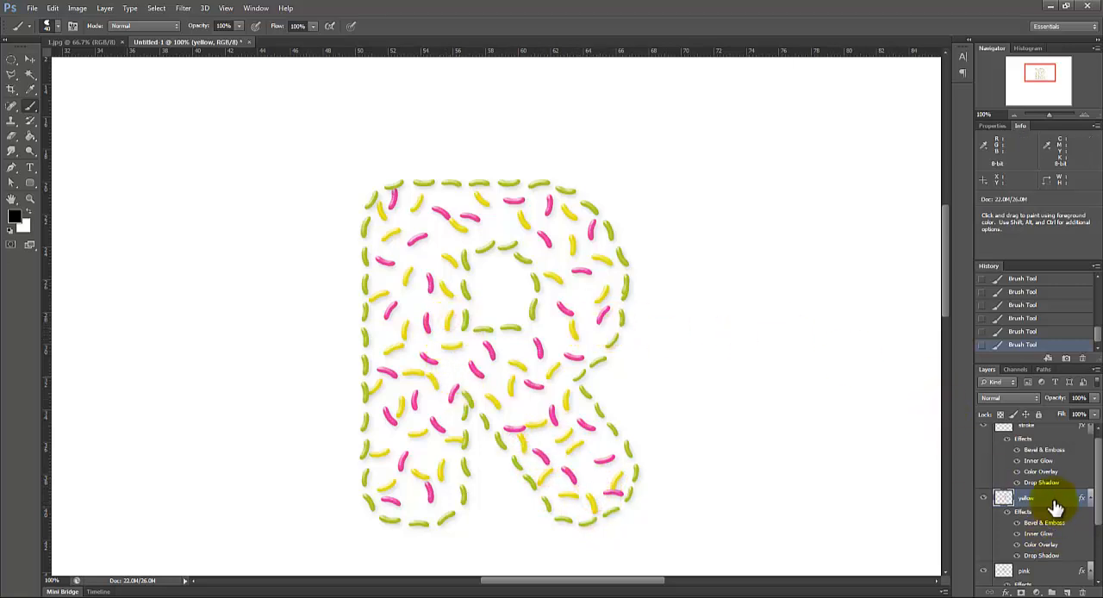
Step: Add a new layer named cream above the yellow layer and paste the copied layer style onto it
{"action": "left_click", "coordinate": [1067, 592]}
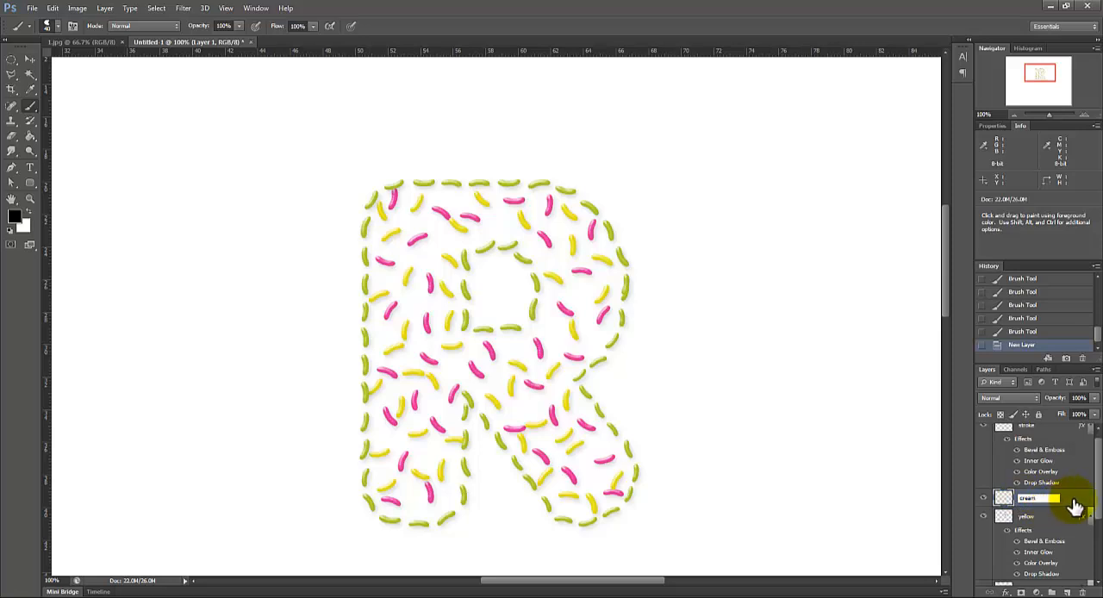
{"action": "double_click", "coordinate": [1001, 499]}
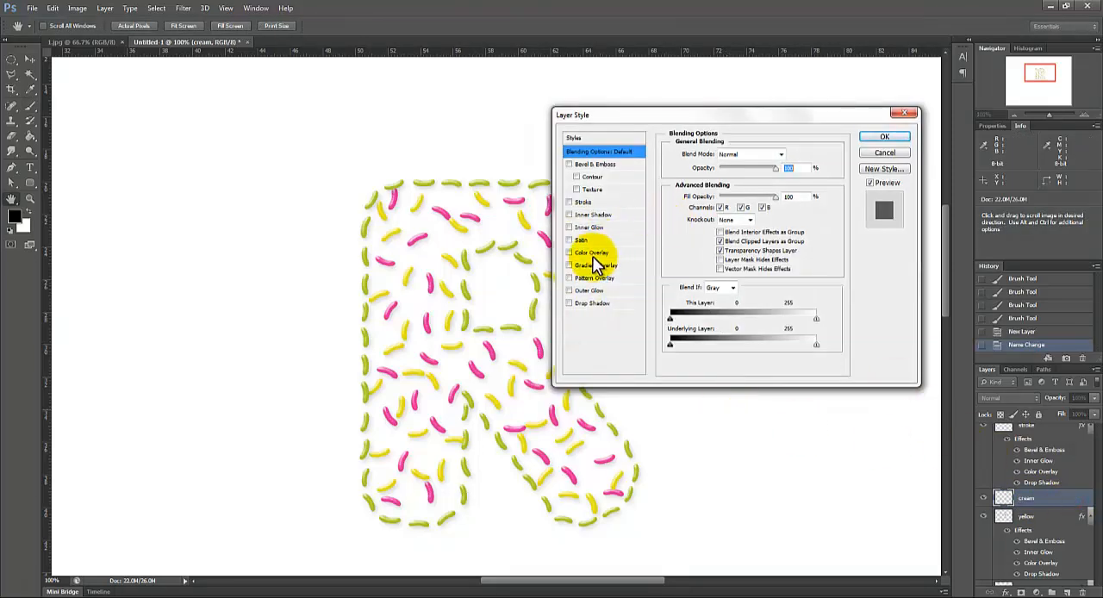
{"action": "left_click", "coordinate": [884, 136]}
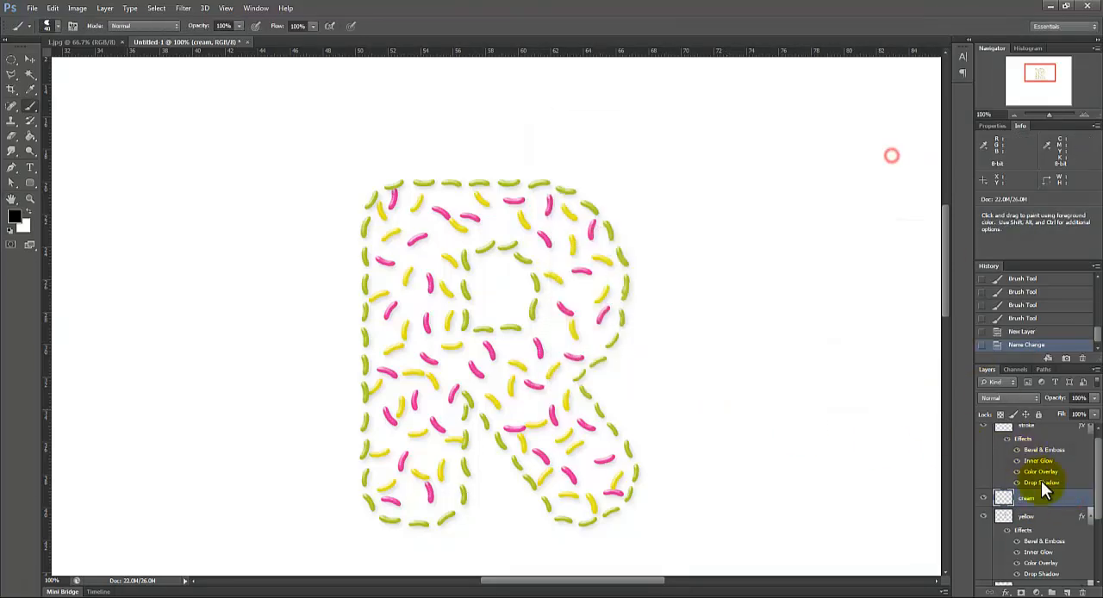
{"action": "right_click", "coordinate": [1058, 498]}
{"action": "left_click", "coordinate": [981, 257]}
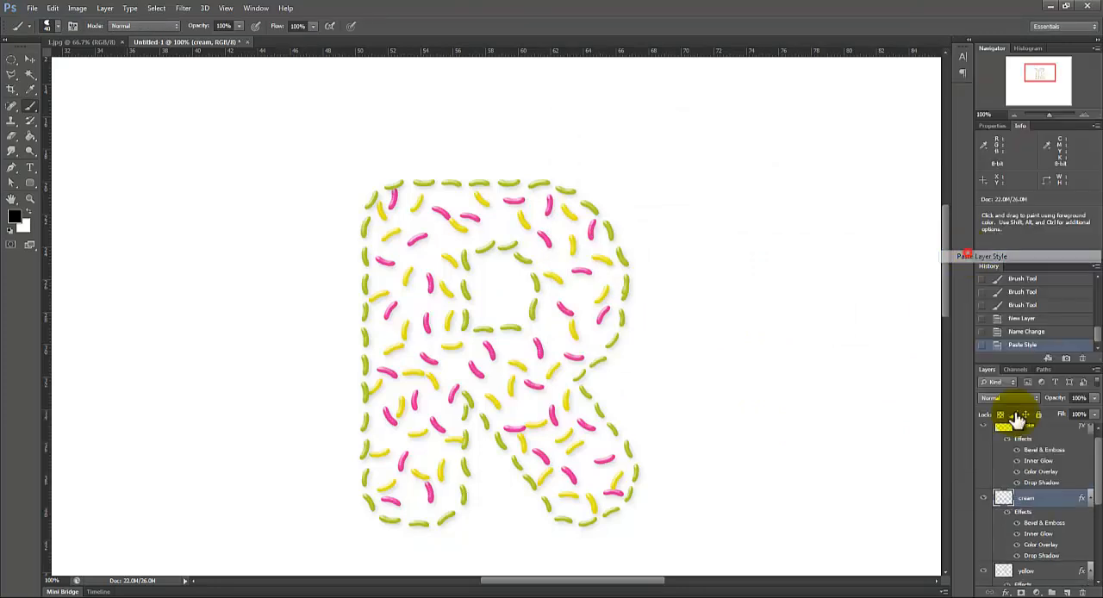
Step: Change the cream layer's Color Overlay to the dark brown #542d2d and apply the layer style
{"action": "double_click", "coordinate": [1058, 499]}
{"action": "left_click", "coordinate": [579, 252]}
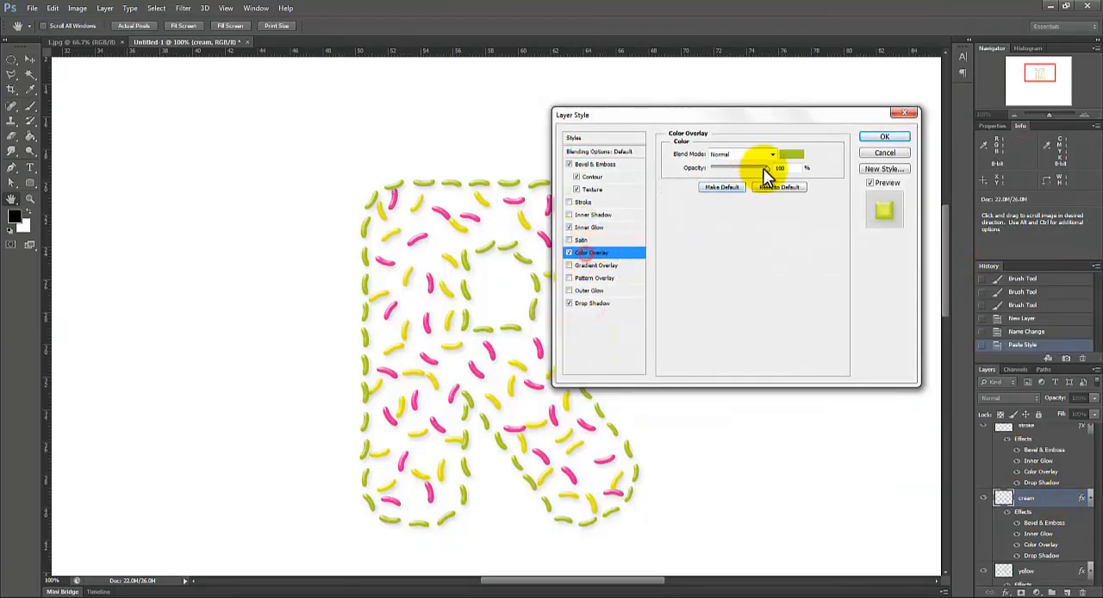
{"action": "left_click", "coordinate": [791, 154]}
{"action": "left_click_drag", "start_coordinate": [789, 145], "coordinate": [788, 118]}
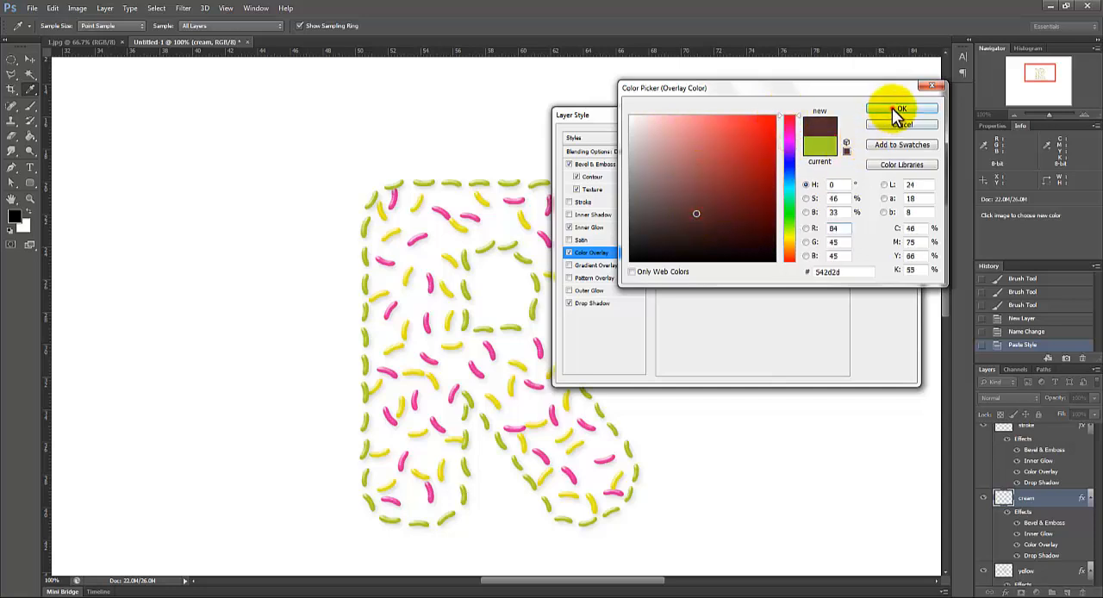
{"action": "left_click", "coordinate": [892, 108]}
{"action": "left_click", "coordinate": [872, 137]}
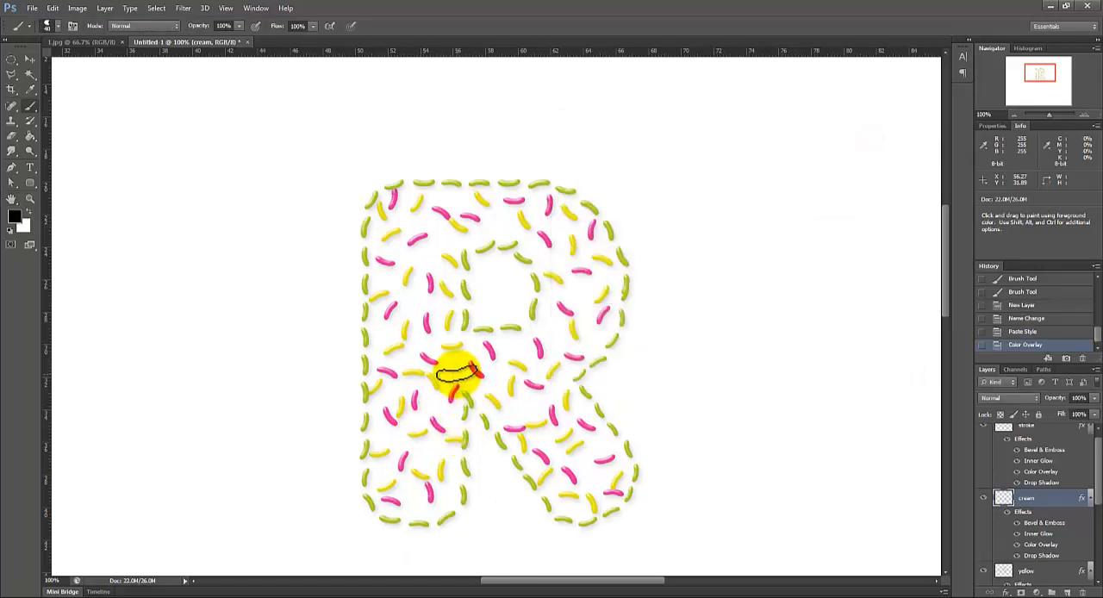
Step: Paint scattered dark brown beans at varied angles in the gaps throughout the letter R on the cream layer
{"action": "mouse_move", "coordinate": [375, 331]}
{"action": "left_mouse_down"}
{"action": "mouse_move", "coordinate": [411, 299]}
{"action": "mouse_move", "coordinate": [410, 327]}
{"action": "mouse_move", "coordinate": [393, 269]}
{"action": "left_mouse_up"}
{"action": "left_click_drag", "start_coordinate": [416, 251], "coordinate": [435, 252]}
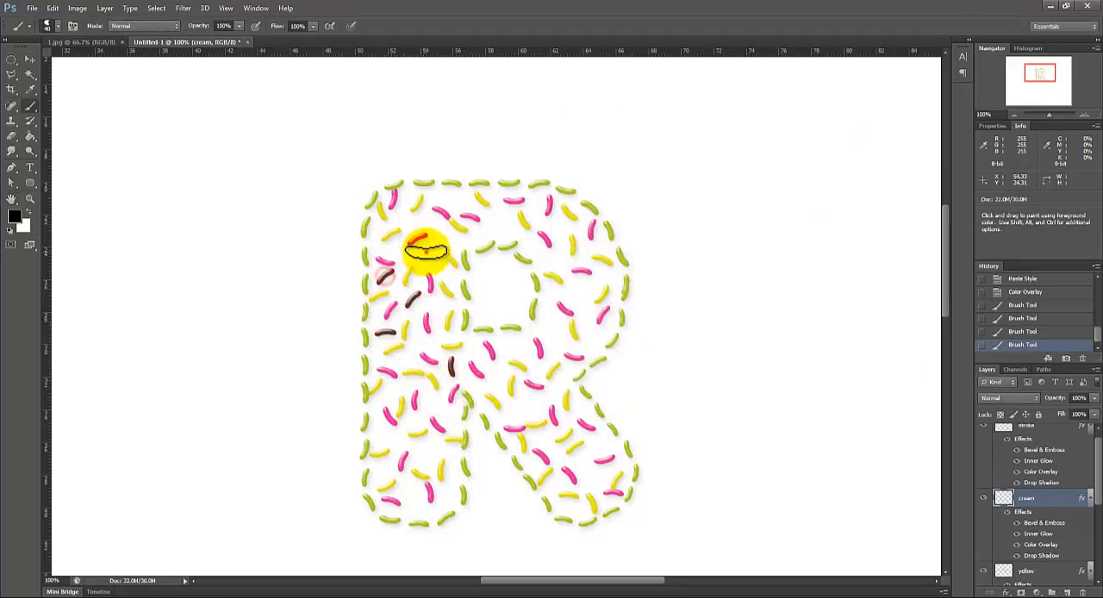
{"action": "left_click", "coordinate": [433, 404]}
{"action": "left_click", "coordinate": [431, 451]}
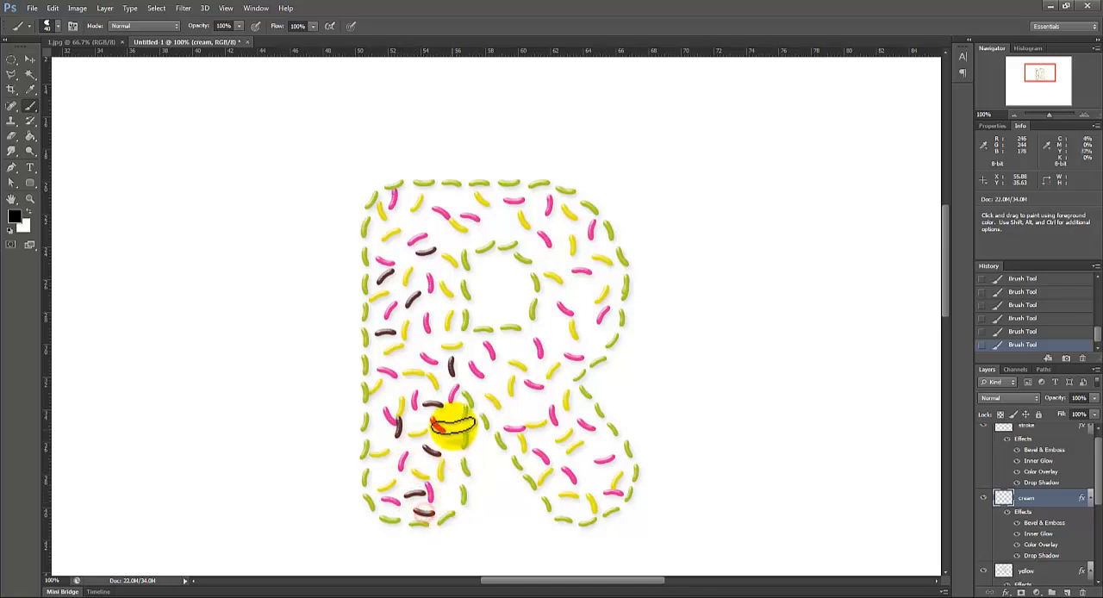
{"action": "left_click", "coordinate": [419, 343]}
{"action": "left_click", "coordinate": [506, 229]}
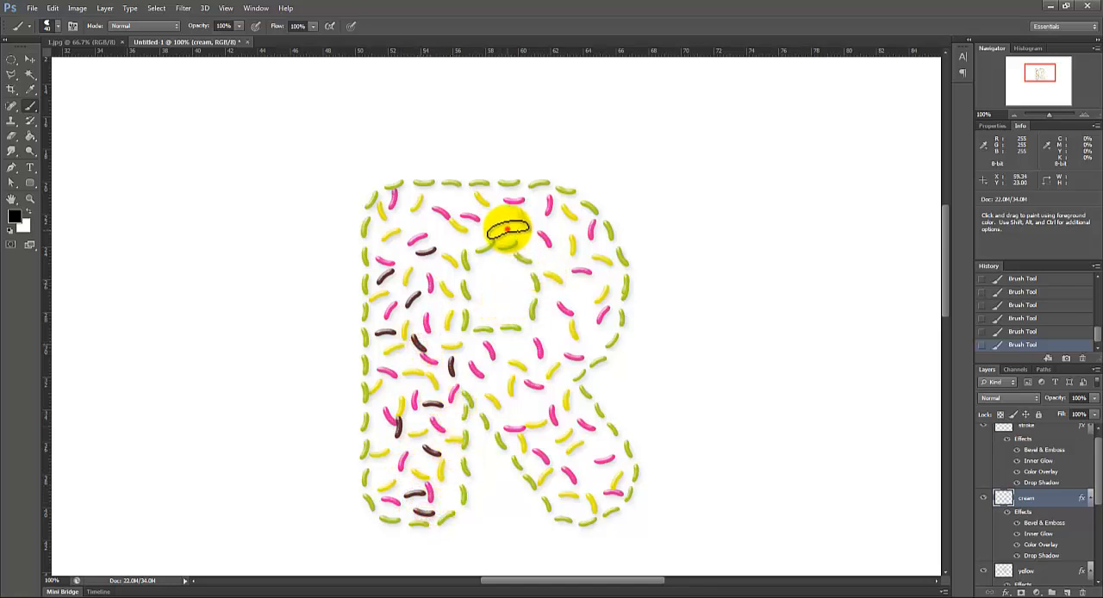
{"action": "left_click", "coordinate": [456, 194]}
{"action": "left_click", "coordinate": [549, 251]}
{"action": "left_click", "coordinate": [579, 287]}
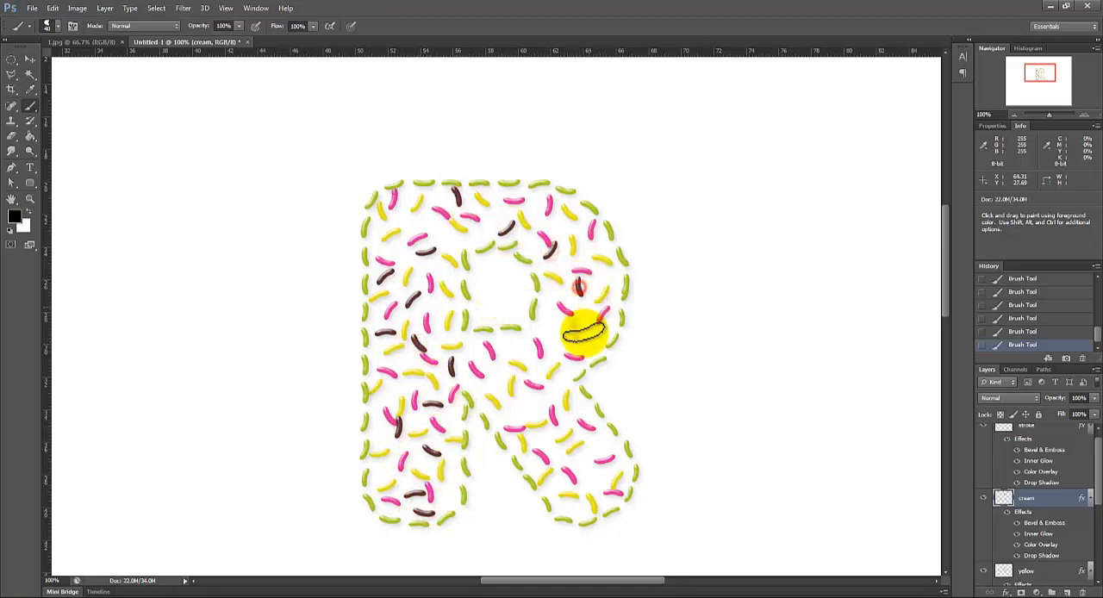
{"action": "left_click", "coordinate": [558, 330]}
{"action": "left_click", "coordinate": [520, 351]}
{"action": "left_click", "coordinate": [550, 222]}
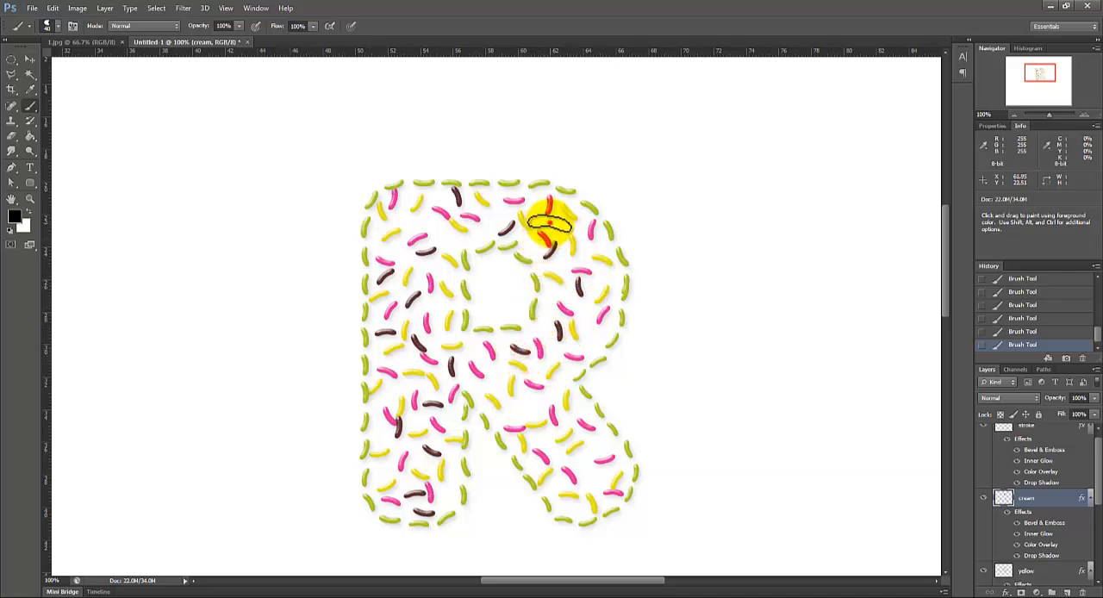
{"action": "left_click", "coordinate": [537, 209]}
{"action": "left_click", "coordinate": [528, 243]}
{"action": "left_click", "coordinate": [604, 288]}
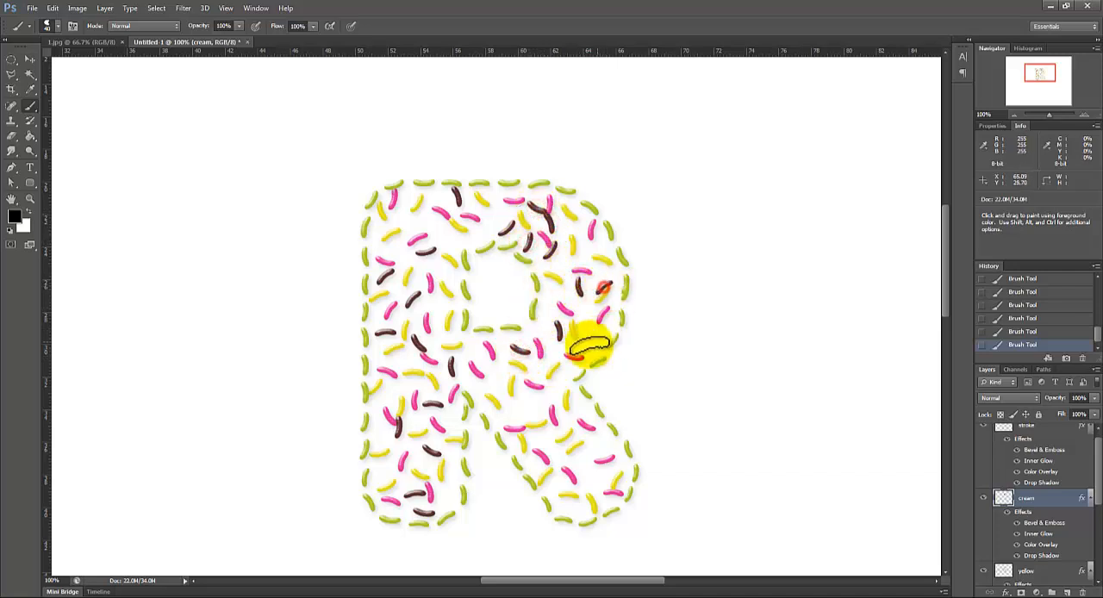
{"action": "left_click", "coordinate": [594, 335]}
{"action": "left_click", "coordinate": [531, 406]}
{"action": "left_click", "coordinate": [513, 419]}
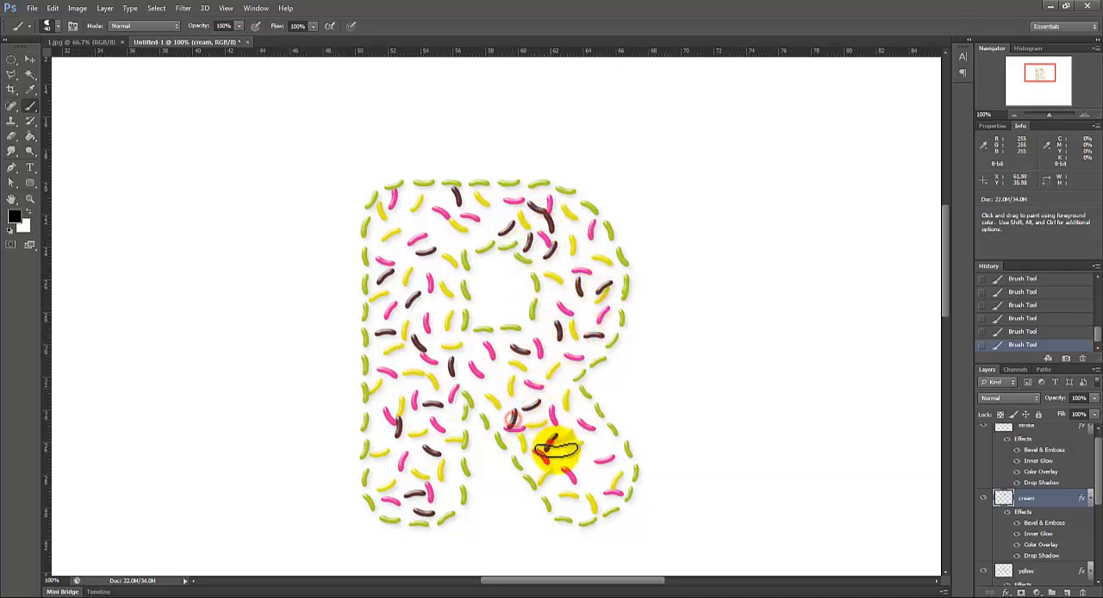
{"action": "left_click", "coordinate": [548, 443]}
{"action": "left_click", "coordinate": [600, 450]}
{"action": "left_click", "coordinate": [576, 476]}
{"action": "left_click", "coordinate": [571, 506]}
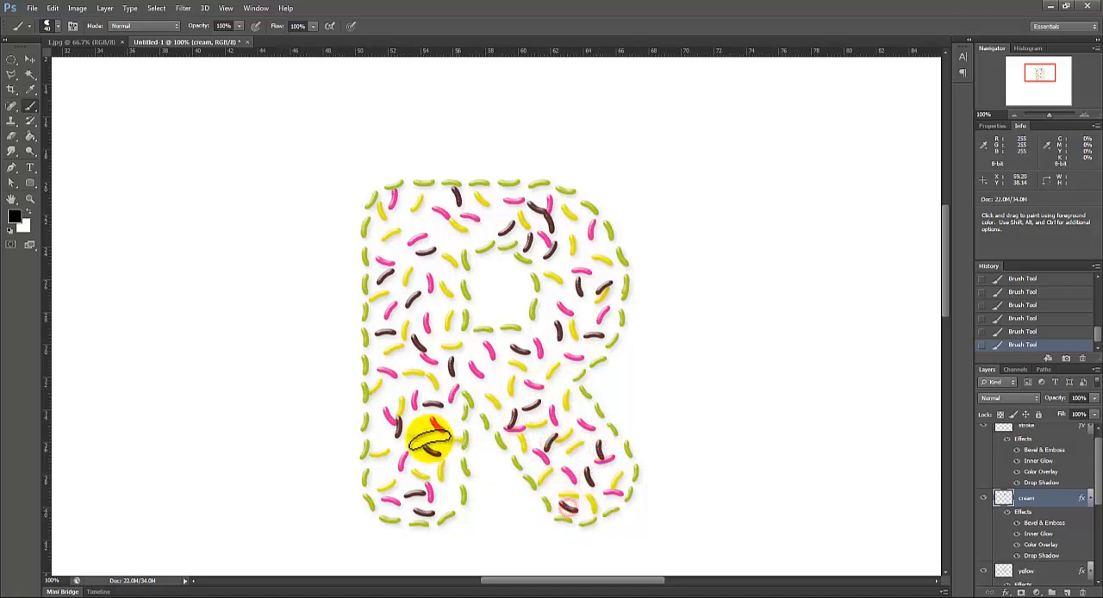
{"action": "left_click", "coordinate": [382, 435]}
{"action": "left_click", "coordinate": [385, 231]}
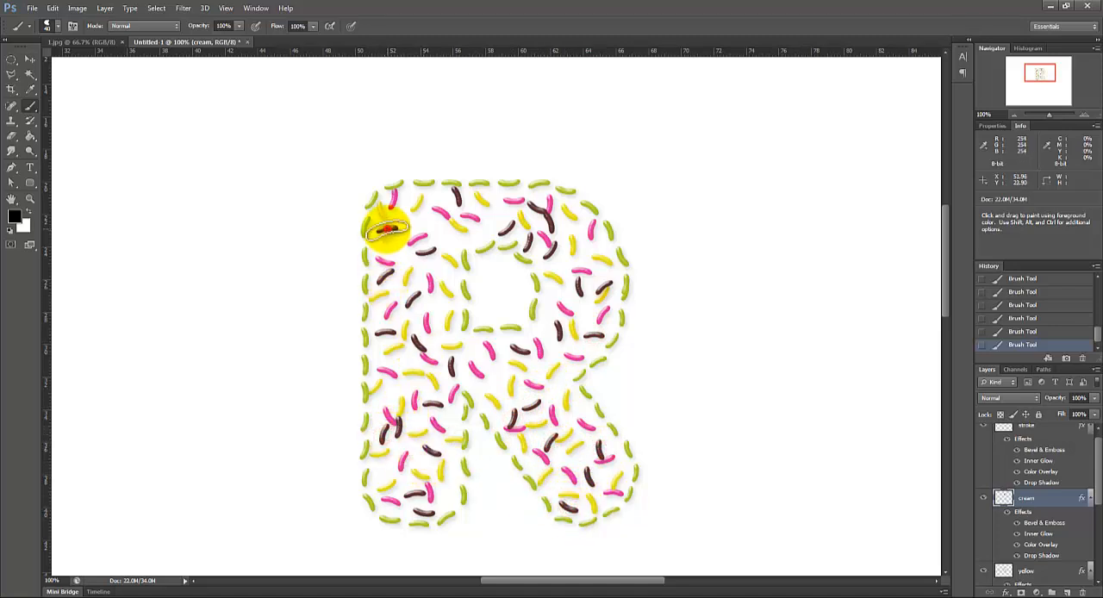
{"action": "left_click", "coordinate": [435, 224]}
{"action": "left_click", "coordinate": [495, 379]}
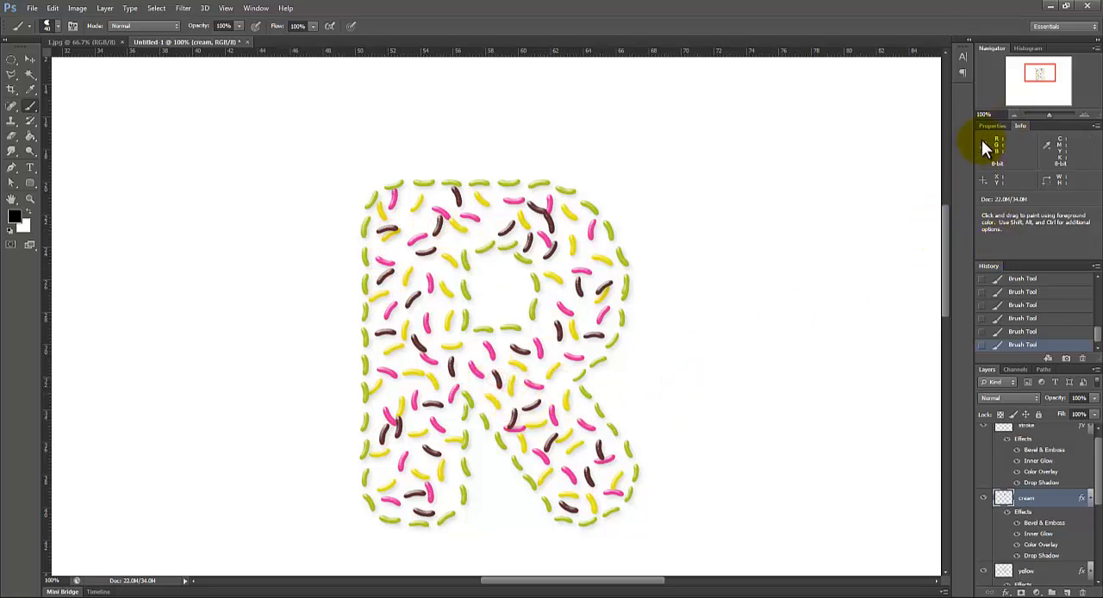
{"action": "left_click_drag", "start_coordinate": [1036, 77], "coordinate": [1039, 79]}
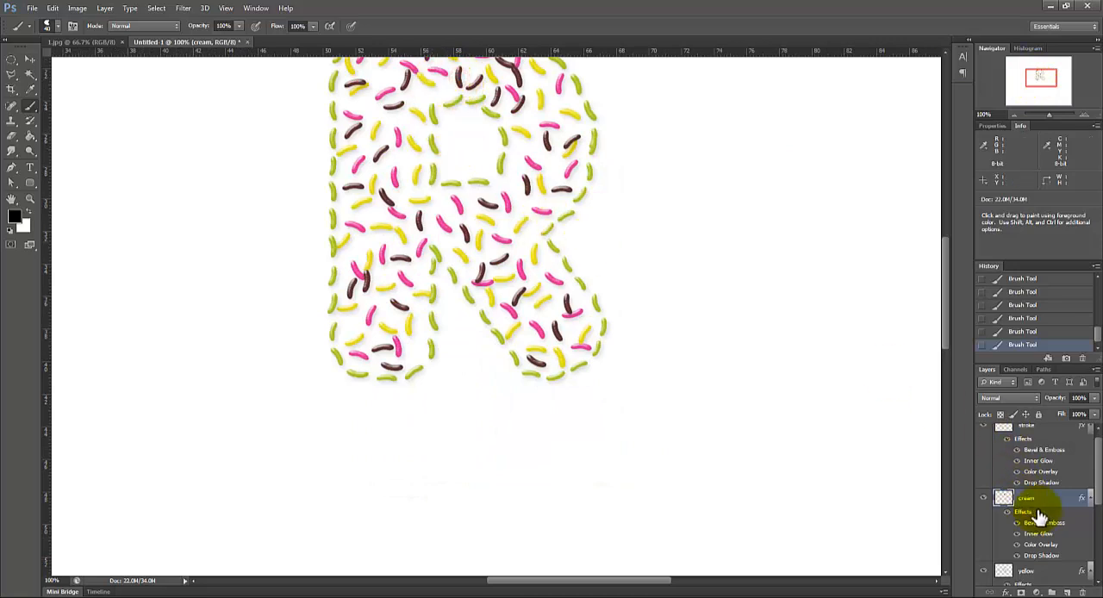
Step: Add extra yellow and pink beans on their own layers in the gaps near the top of the letter R
{"action": "left_click", "coordinate": [1047, 573]}
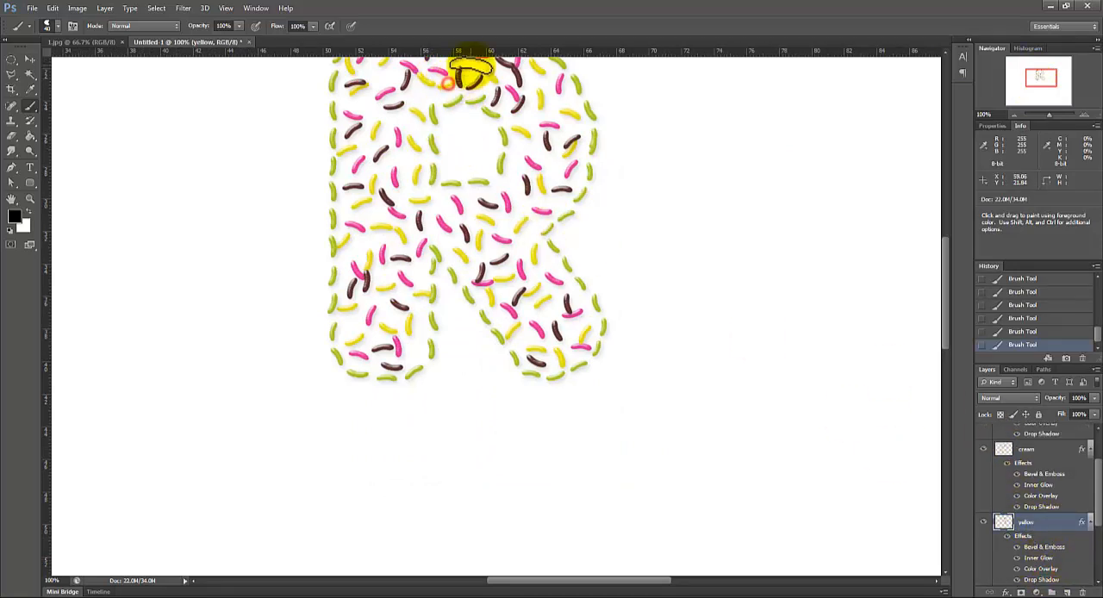
{"action": "mouse_move", "coordinate": [1054, 78]}
{"action": "left_mouse_down"}
{"action": "mouse_move", "coordinate": [1043, 65]}
{"action": "mouse_move", "coordinate": [1052, 70]}
{"action": "left_mouse_up"}
{"action": "left_click", "coordinate": [1050, 449]}
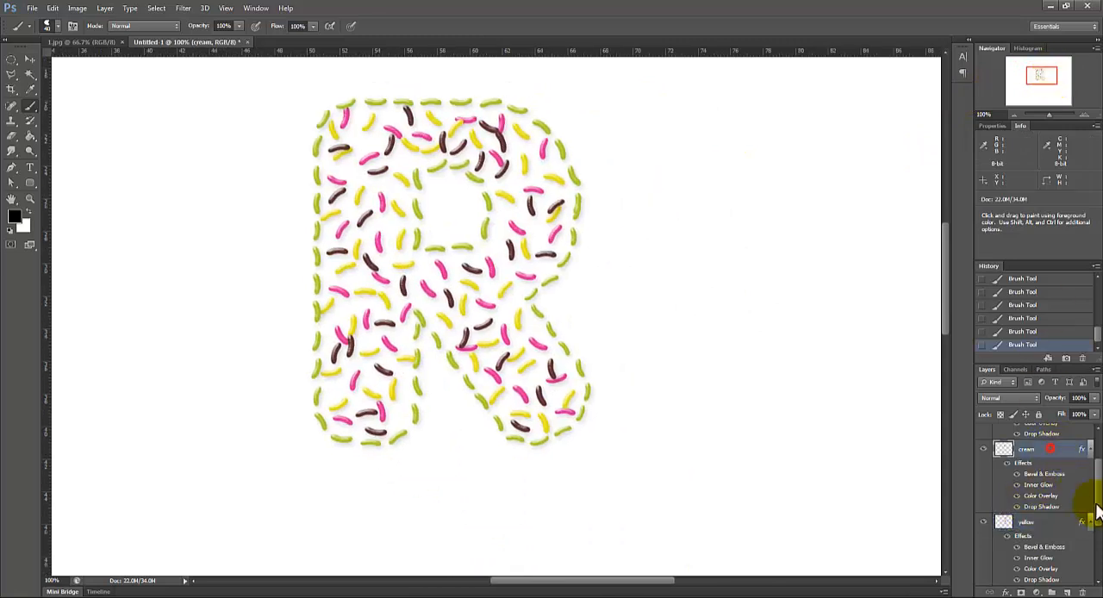
{"action": "left_click_drag", "start_coordinate": [1096, 517], "coordinate": [1083, 553]}
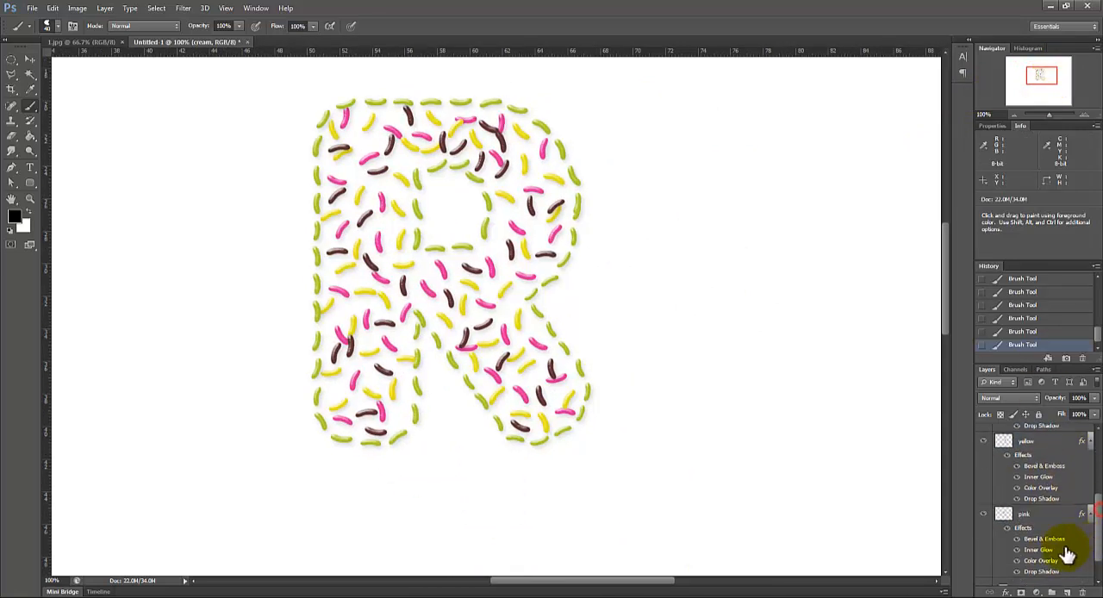
{"action": "left_click", "coordinate": [1038, 514]}
{"action": "left_click", "coordinate": [405, 157]}
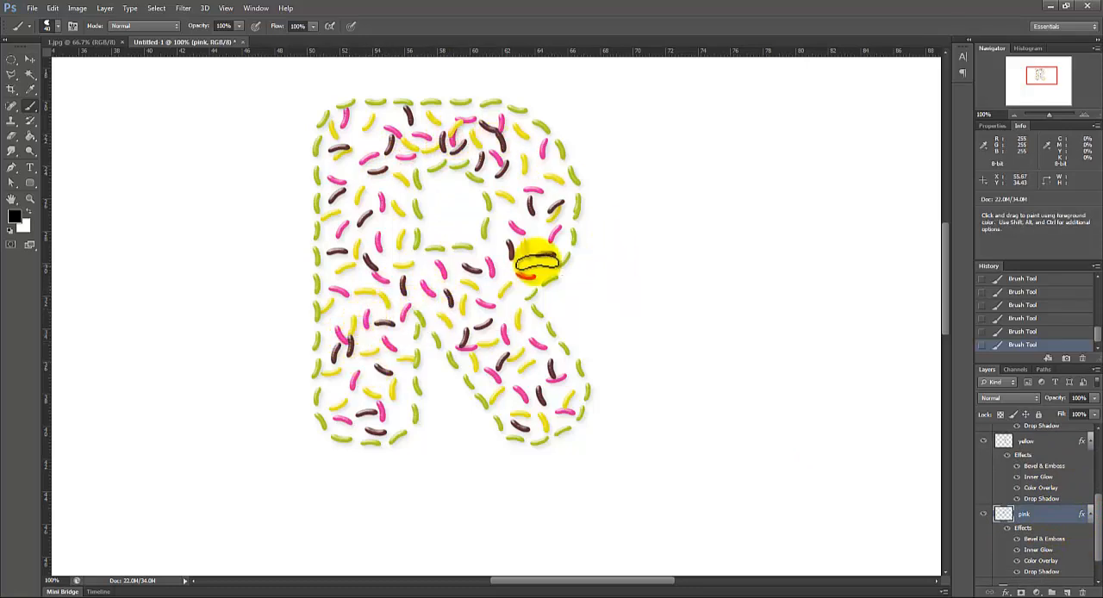
Step: Paint scattered green beans at varied angles among the other beans inside the letter R on the stroke layer
{"action": "left_click_drag", "start_coordinate": [1094, 527], "coordinate": [1091, 451]}
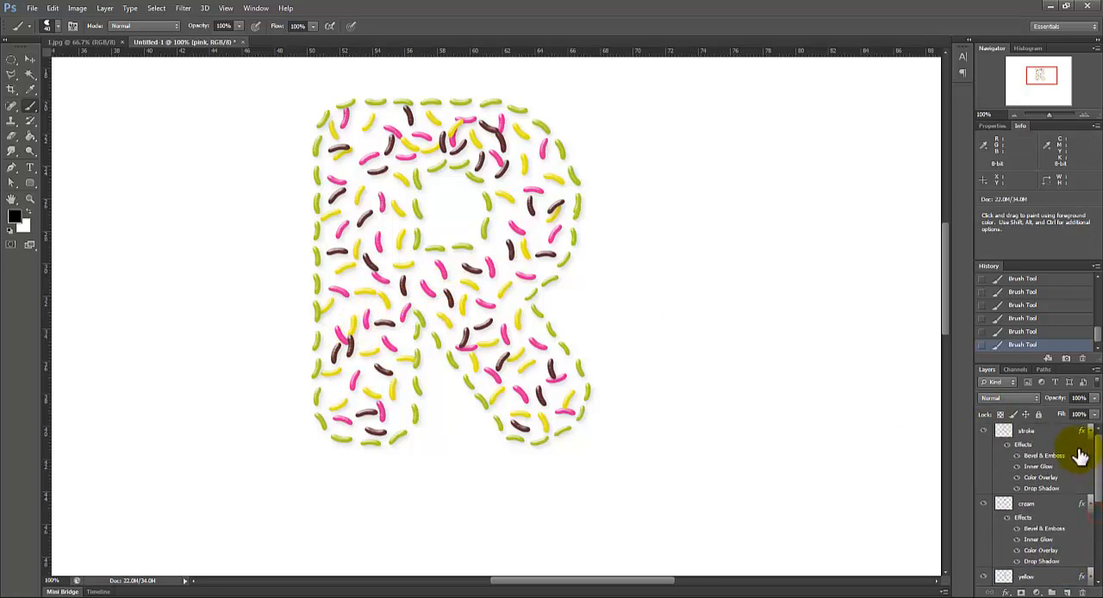
{"action": "left_click", "coordinate": [1060, 433]}
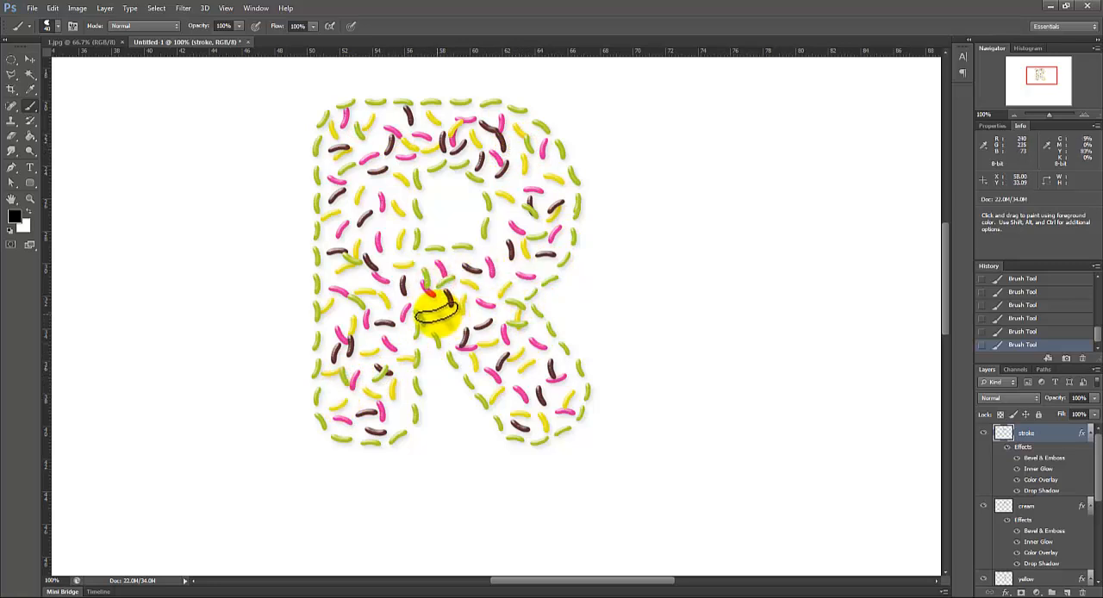
{"action": "left_click_drag", "start_coordinate": [1037, 84], "coordinate": [1049, 76]}
Step: Examine how the beans trail off below the slanted leg of the R in reference image 3.jpg in Windows Photo Viewer
{"action": "left_click", "coordinate": [1015, 115]}
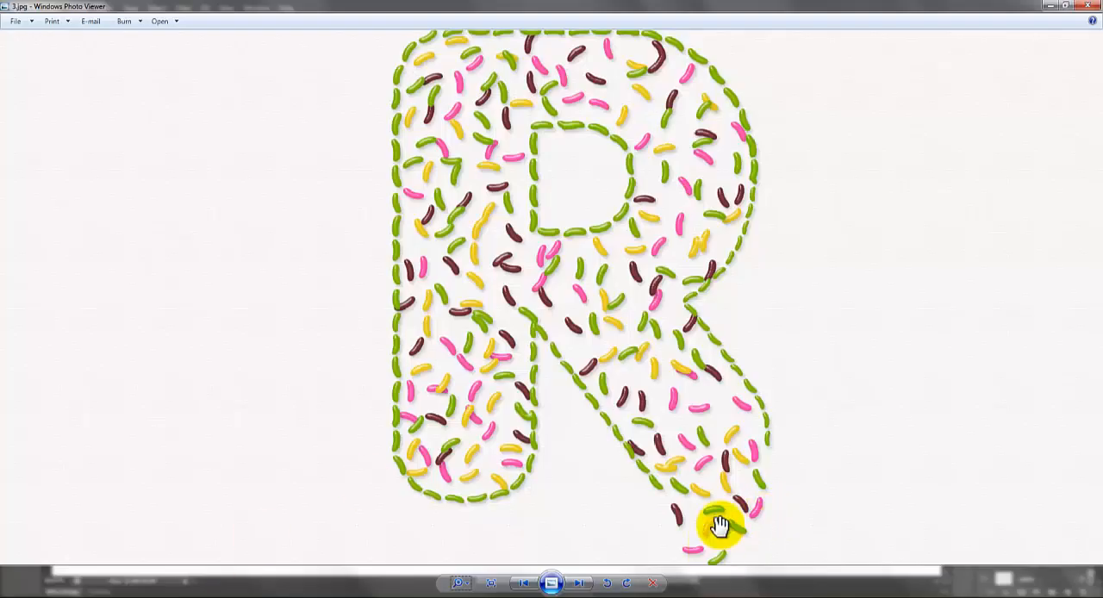
{"action": "left_click_drag", "start_coordinate": [893, 444], "coordinate": [819, 351]}
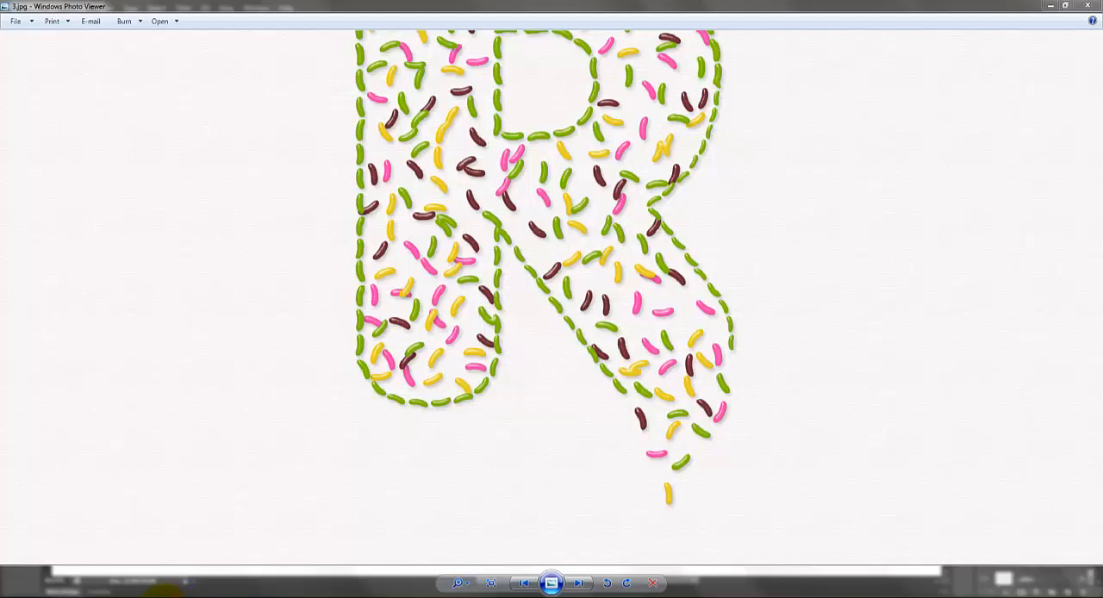
{"action": "left_click", "coordinate": [162, 596]}
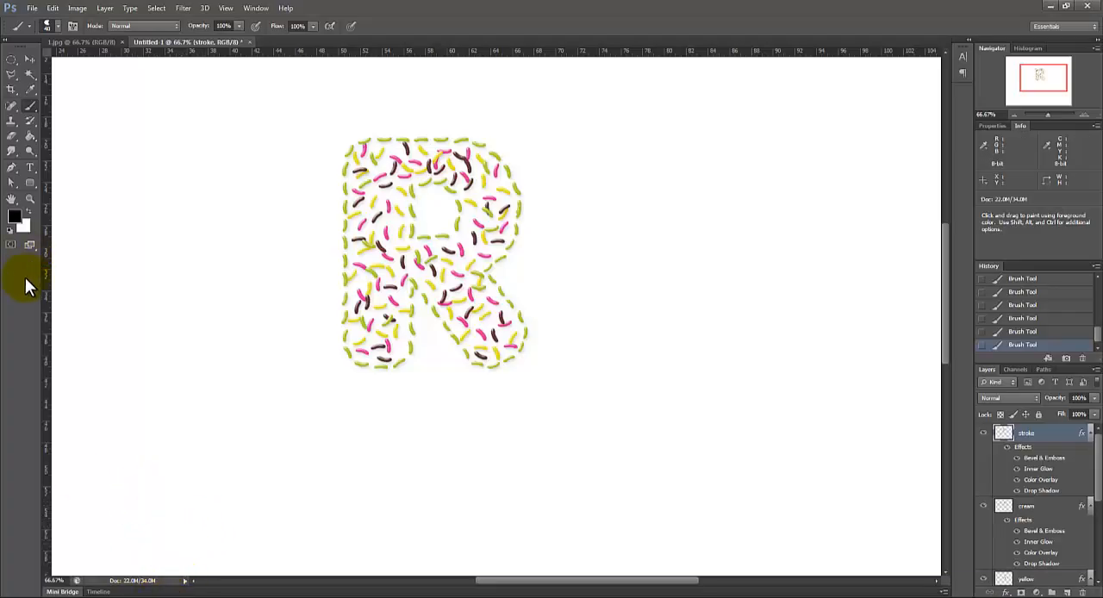
Step: Erase the green outline beans closing the foot of the R's slanted leg on the stroke layer
{"action": "left_click", "coordinate": [31, 168]}
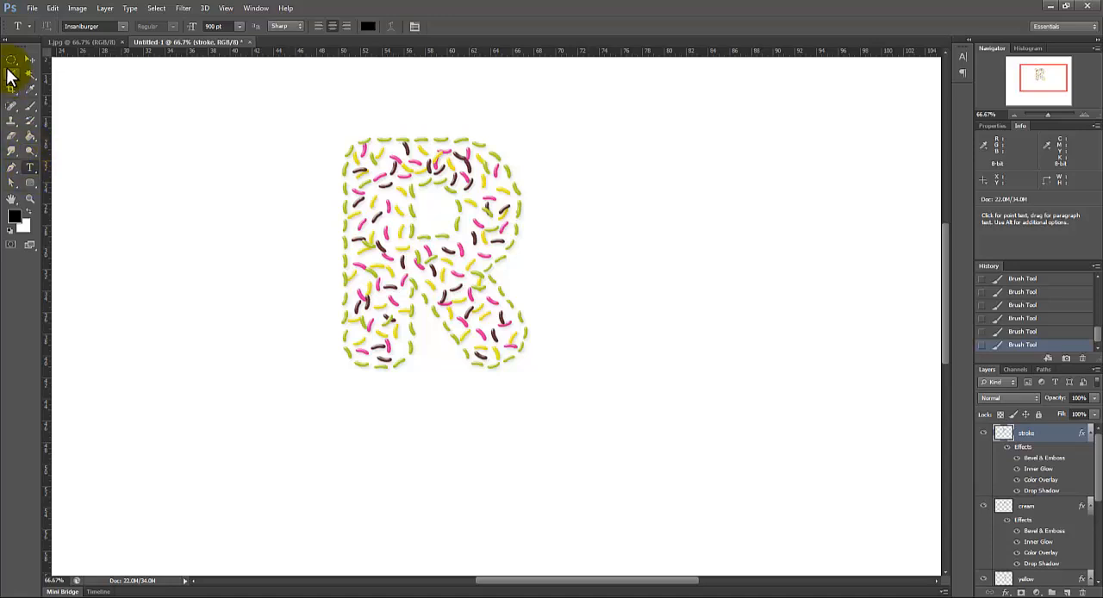
{"action": "left_click", "coordinate": [11, 138]}
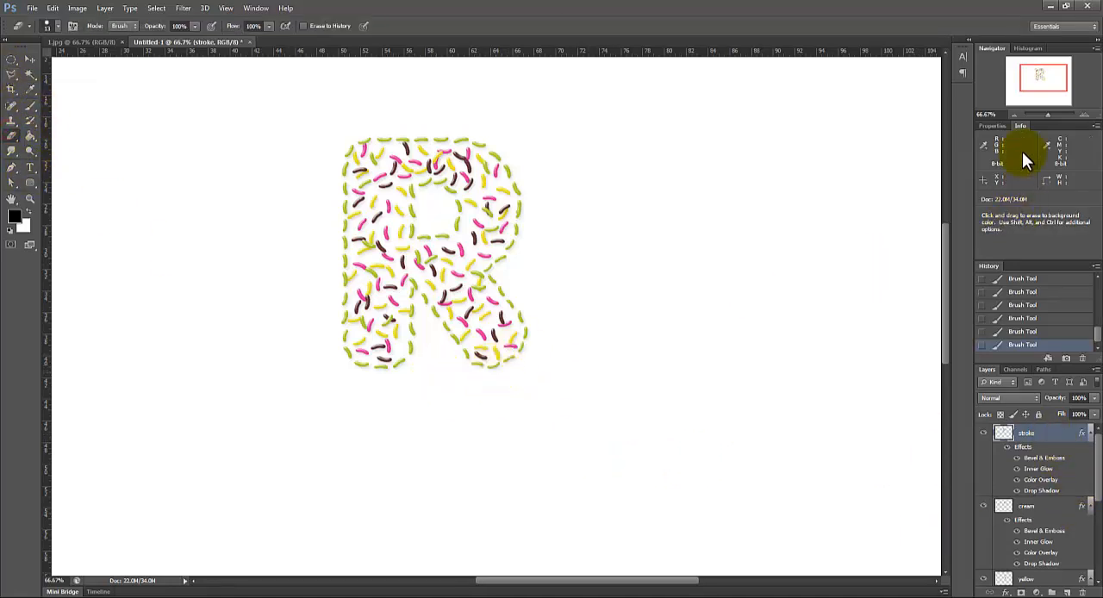
{"action": "left_click", "coordinate": [1085, 114]}
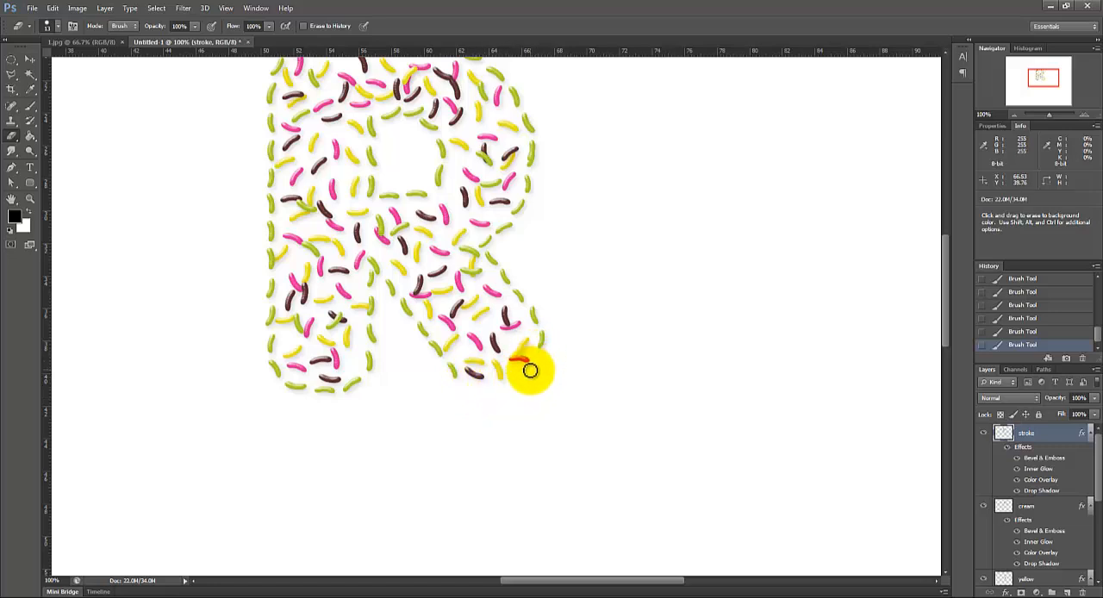
{"action": "left_click_drag", "start_coordinate": [543, 359], "coordinate": [532, 422]}
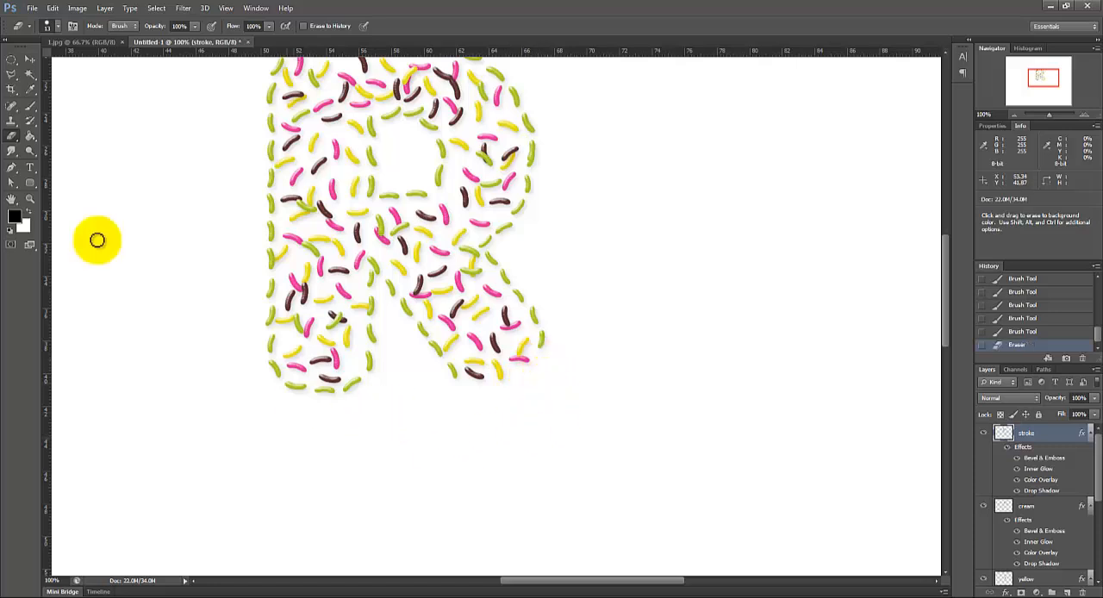
Step: Brush two yellow beans at different angles just below the open end of the slanted leg on the yellow layer
{"action": "scroll", "coordinate": [1097, 490], "scroll_direction": "down", "scroll_amount": 2}
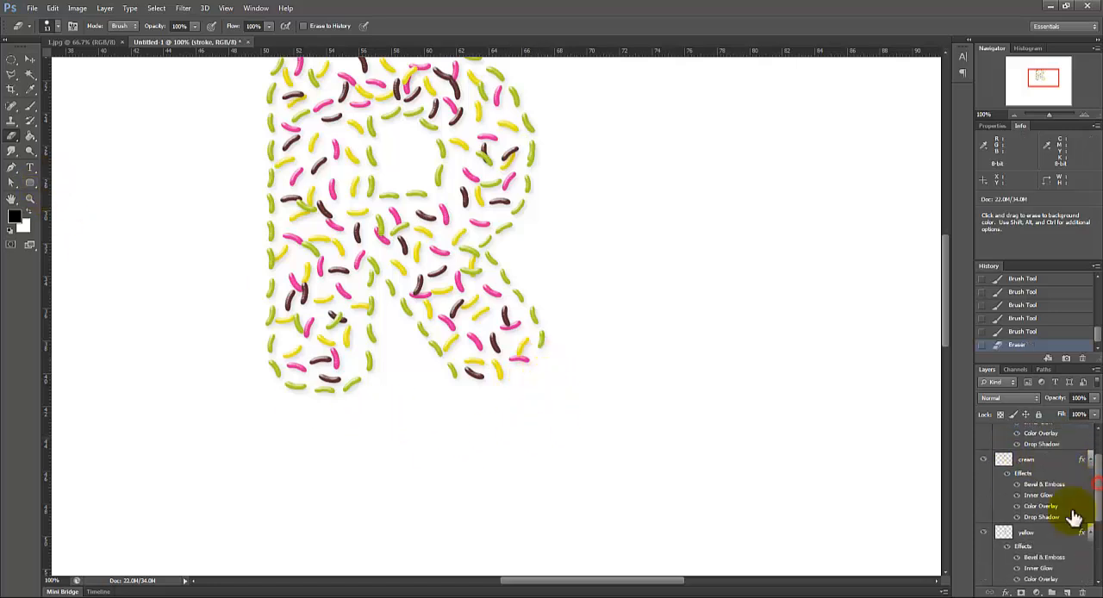
{"action": "left_click", "coordinate": [1038, 524]}
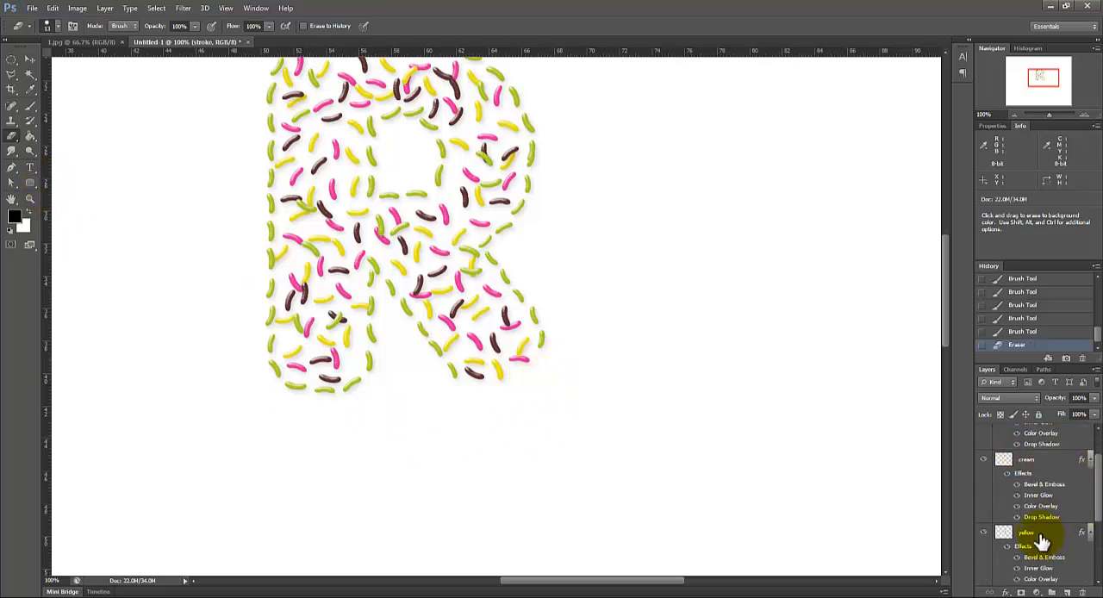
{"action": "left_click", "coordinate": [29, 105]}
{"action": "mouse_move", "coordinate": [472, 388]}
{"action": "left_mouse_down"}
{"action": "mouse_move", "coordinate": [455, 376]}
{"action": "mouse_move", "coordinate": [483, 395]}
{"action": "left_mouse_up"}
{"action": "left_click", "coordinate": [483, 397]}
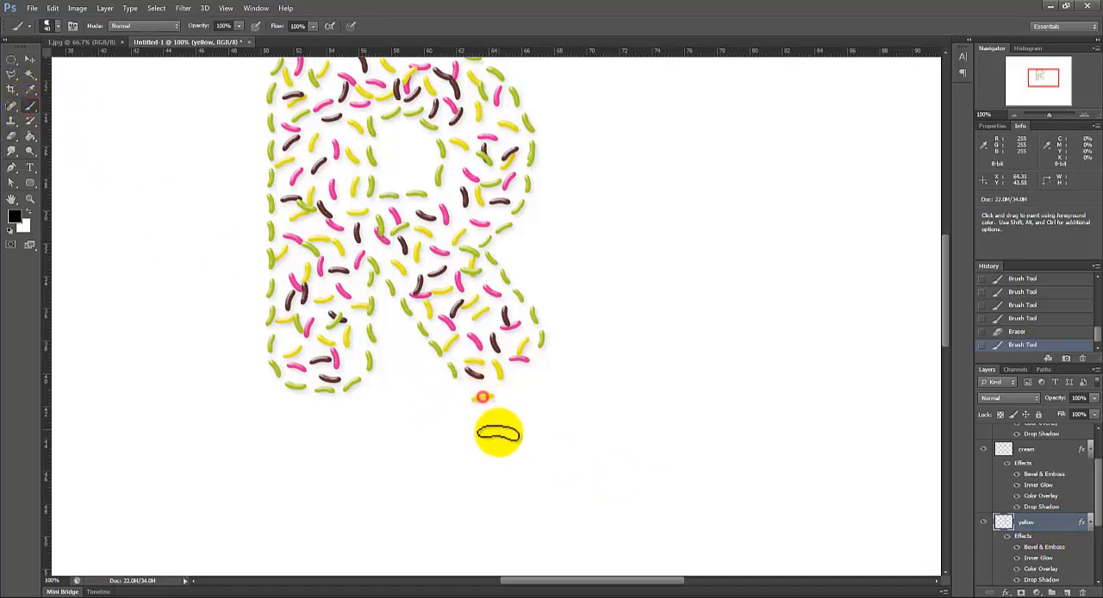
{"action": "left_click", "coordinate": [511, 414]}
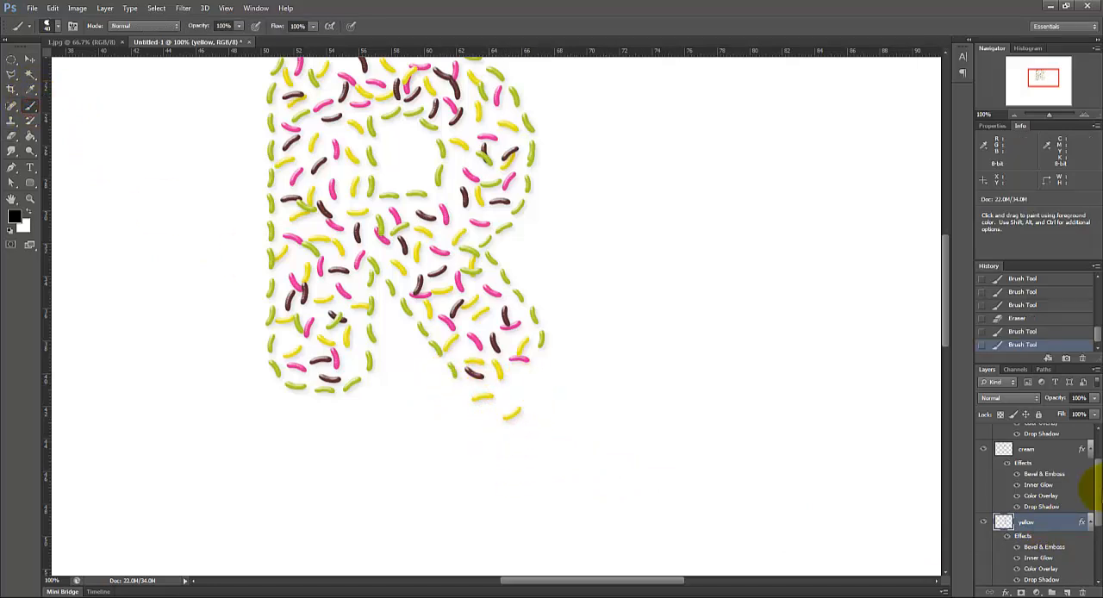
Step: Paint one dark brown bean on the cream layer and two pink beans on the pink layer at the slanted leg's open end
{"action": "left_click", "coordinate": [1056, 450]}
{"action": "left_click", "coordinate": [521, 380]}
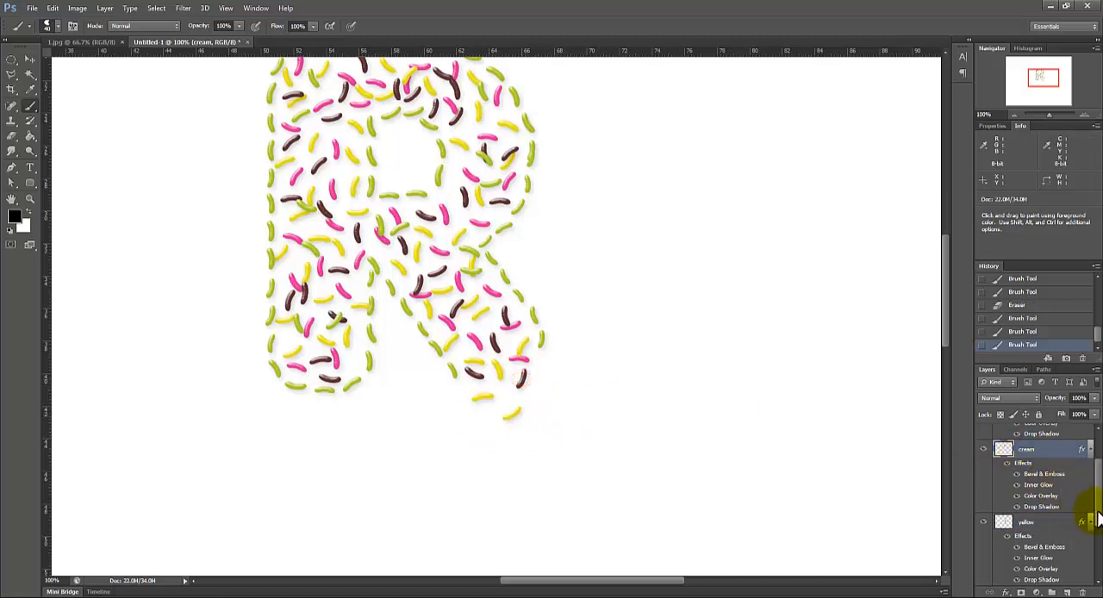
{"action": "scroll", "coordinate": [1084, 519], "scroll_direction": "down", "scroll_amount": 3}
{"action": "left_click", "coordinate": [1042, 494]}
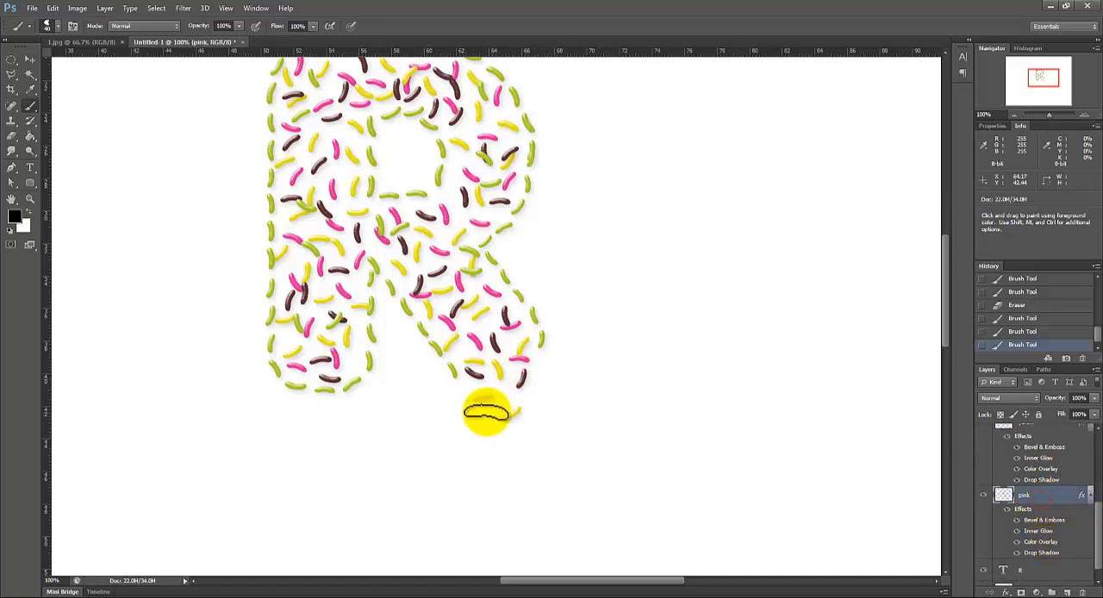
{"action": "left_click", "coordinate": [506, 402]}
{"action": "left_click", "coordinate": [498, 425]}
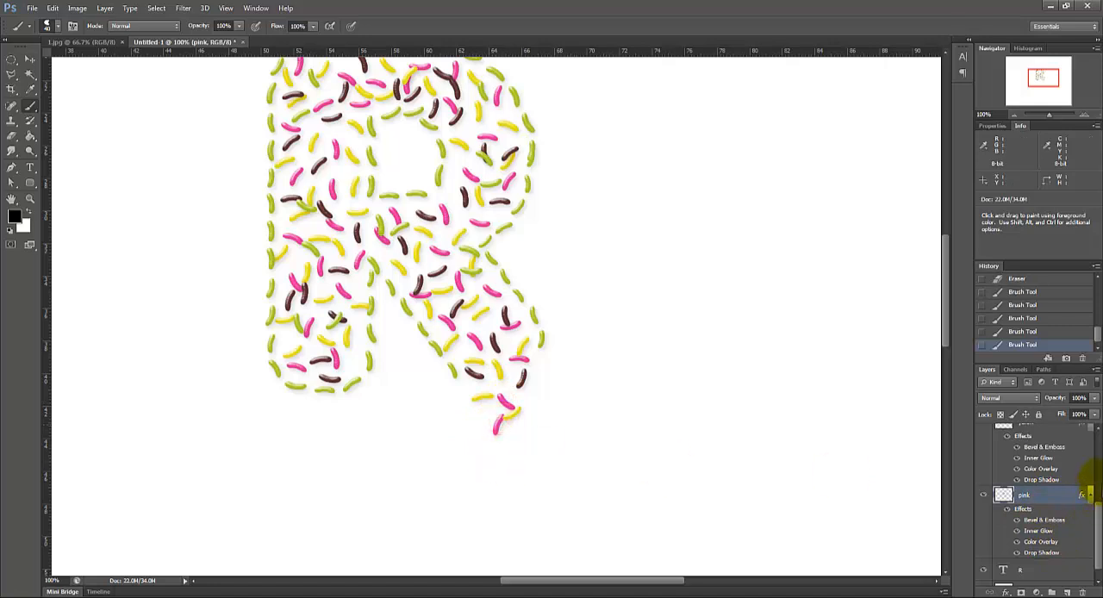
Step: Paint two green beans on the stroke layer along the outer side of the trailing beans below the slanted leg
{"action": "left_click_drag", "start_coordinate": [1098, 526], "coordinate": [1095, 461]}
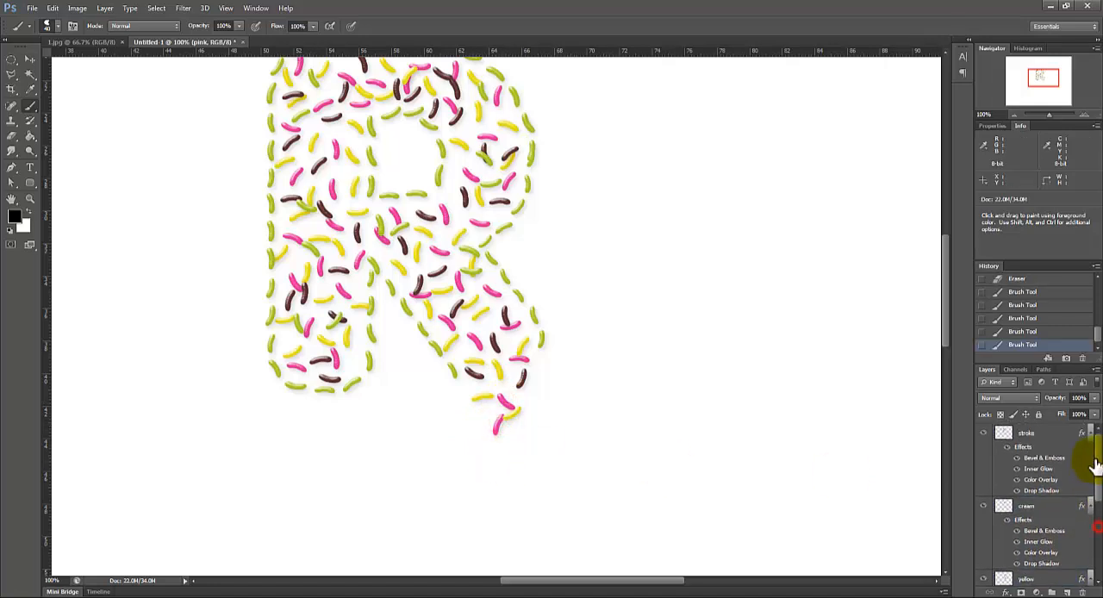
{"action": "left_click", "coordinate": [1043, 437]}
{"action": "left_click", "coordinate": [532, 397]}
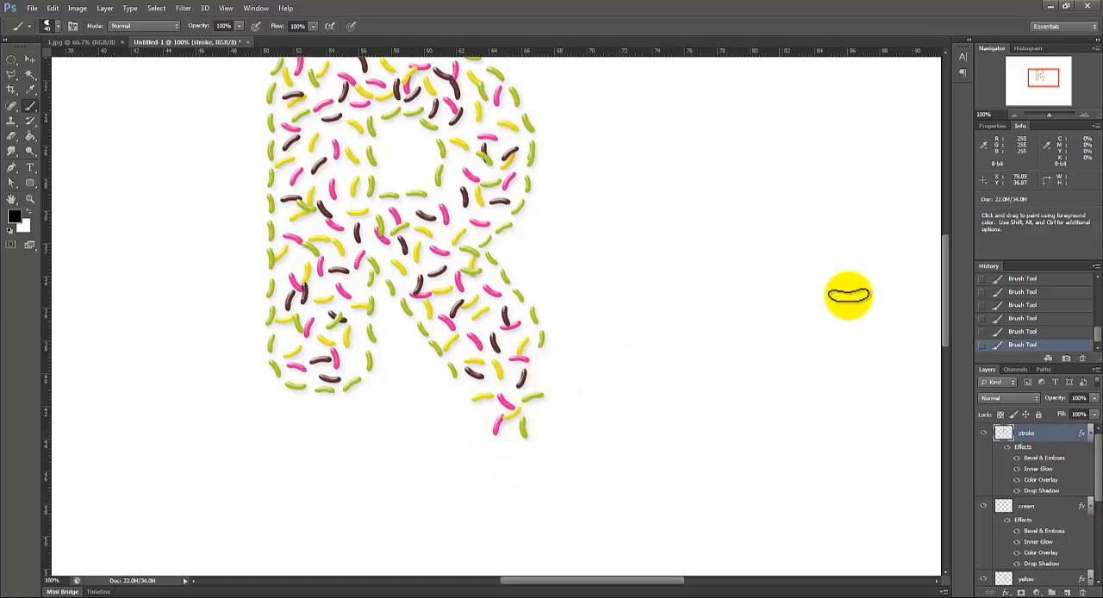
{"action": "scroll", "coordinate": [947, 317], "scroll_direction": "up", "scroll_amount": 3}
{"action": "scroll", "coordinate": [947, 319], "scroll_direction": "down", "scroll_amount": 2}
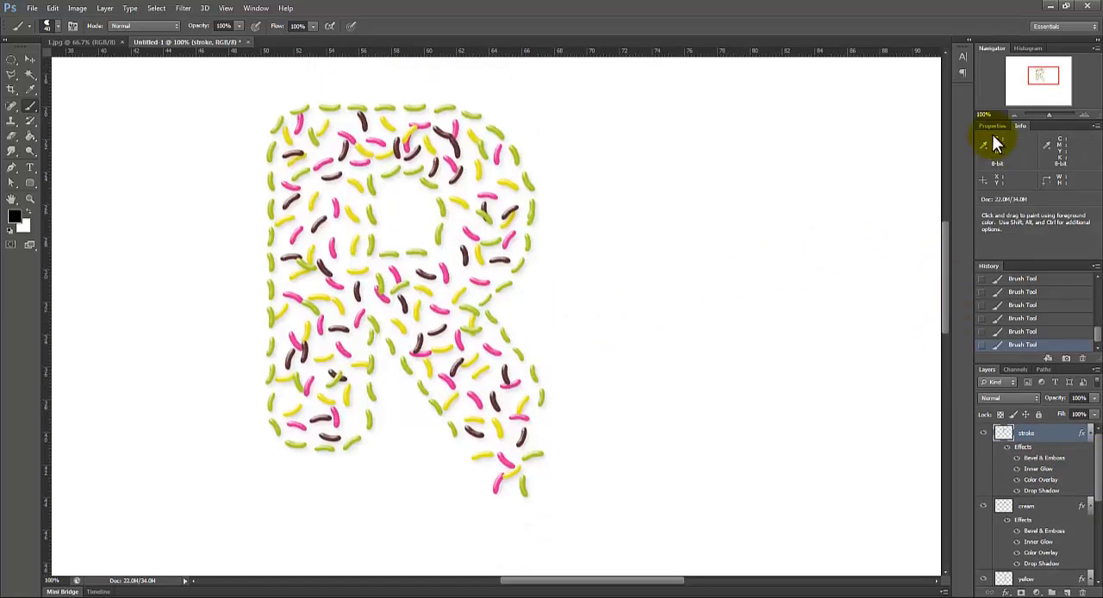
Step: Add a green bean on the stroke layer at the inner side of the trailing beans, beside the yellow one
{"action": "left_click", "coordinate": [1013, 116]}
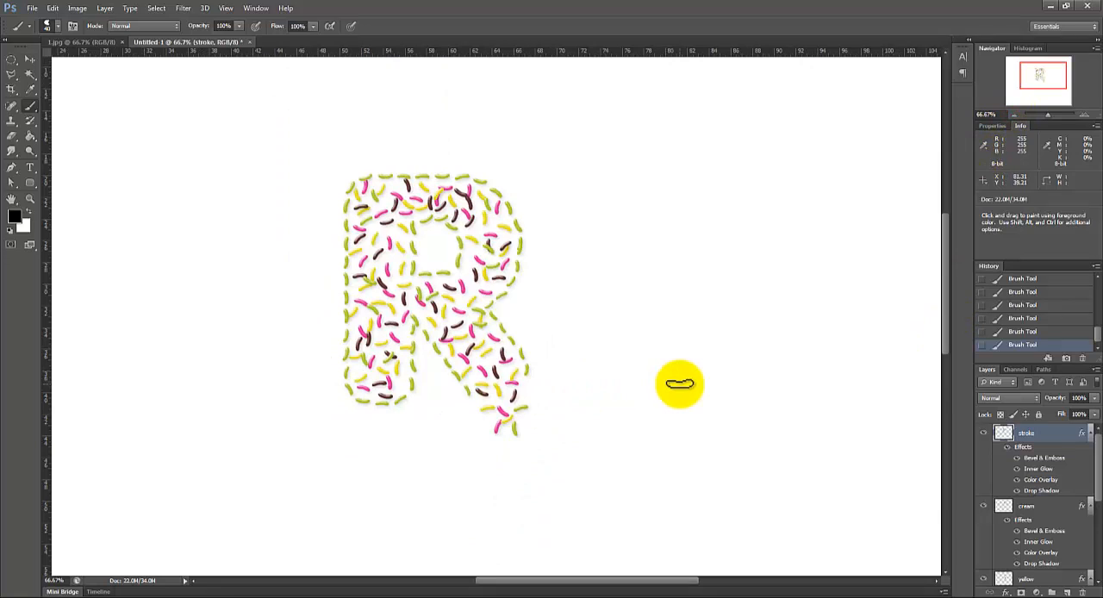
{"action": "left_click", "coordinate": [479, 417]}
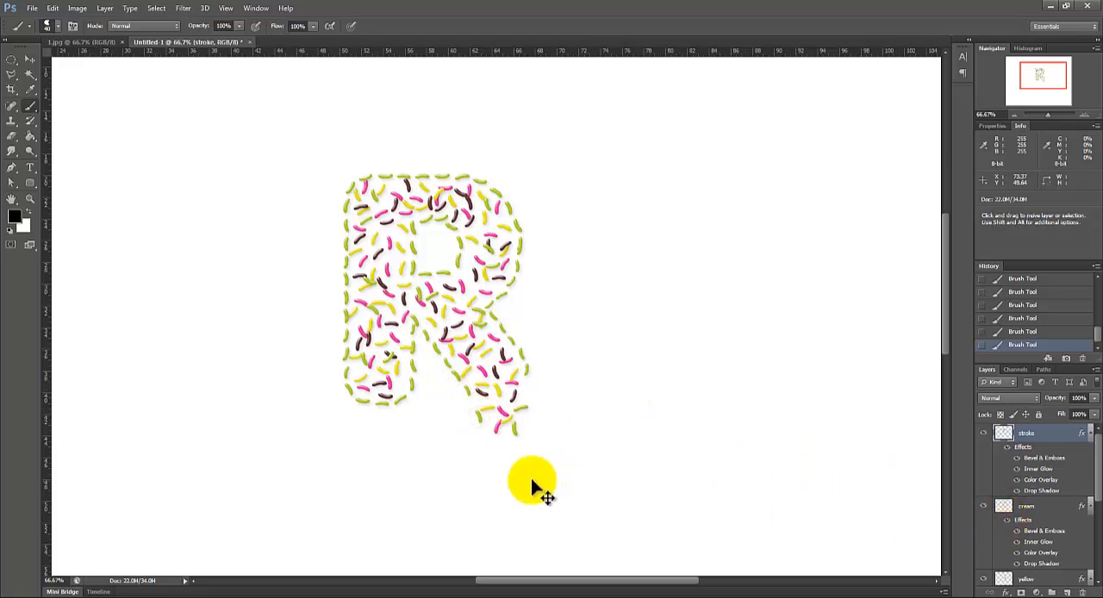
{"action": "left_click", "coordinate": [484, 420]}
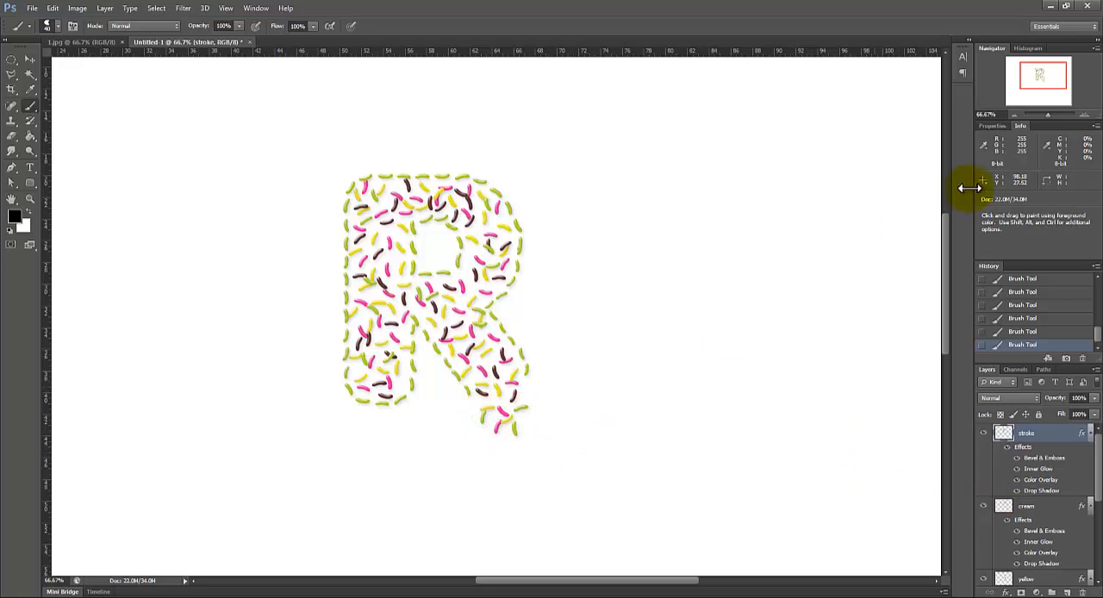
{"action": "left_click", "coordinate": [1087, 115]}
{"action": "left_click_drag", "start_coordinate": [1040, 81], "coordinate": [1034, 74]}
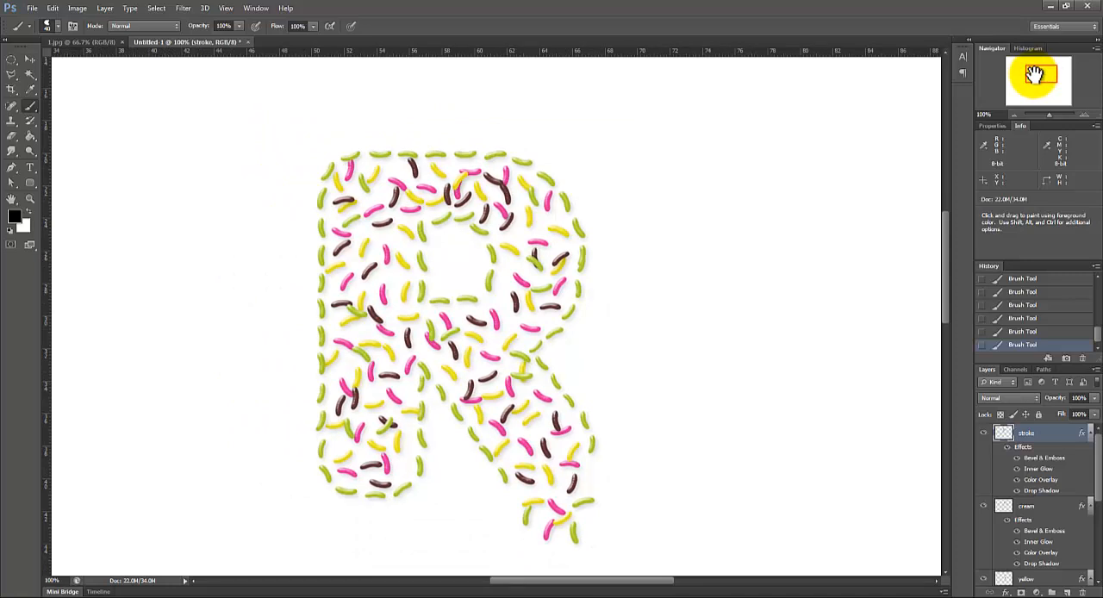